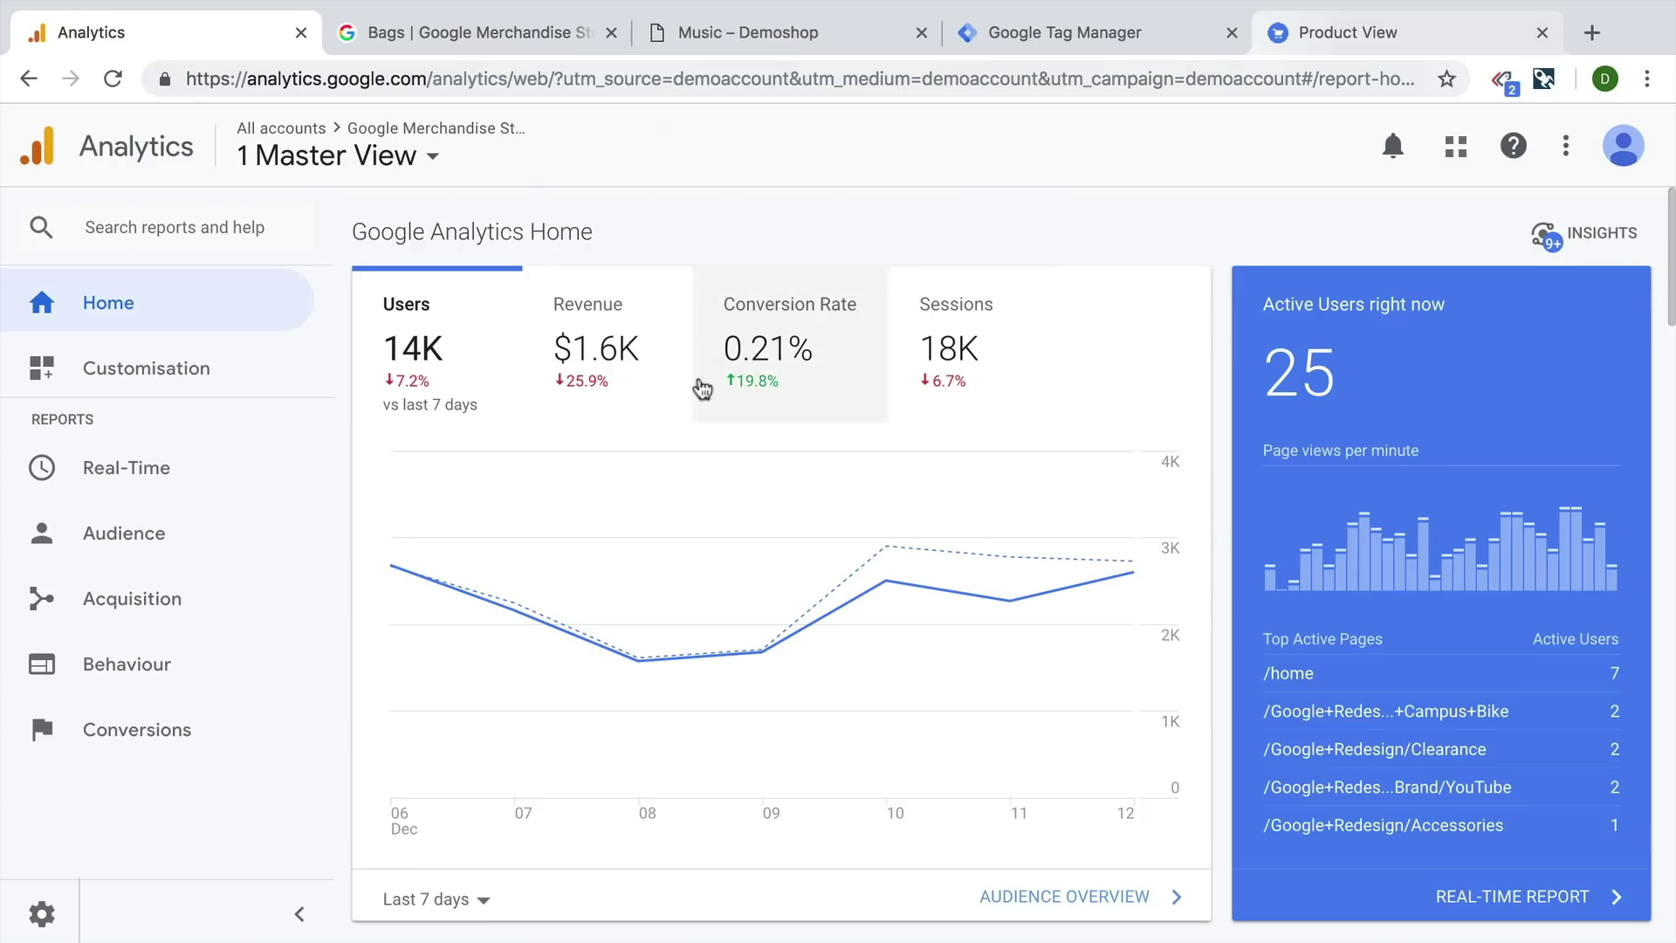
# Step: Open the Internal Promotion report under the E-commerce Marketing reports and look through its table
pyautogui.click(140, 751)
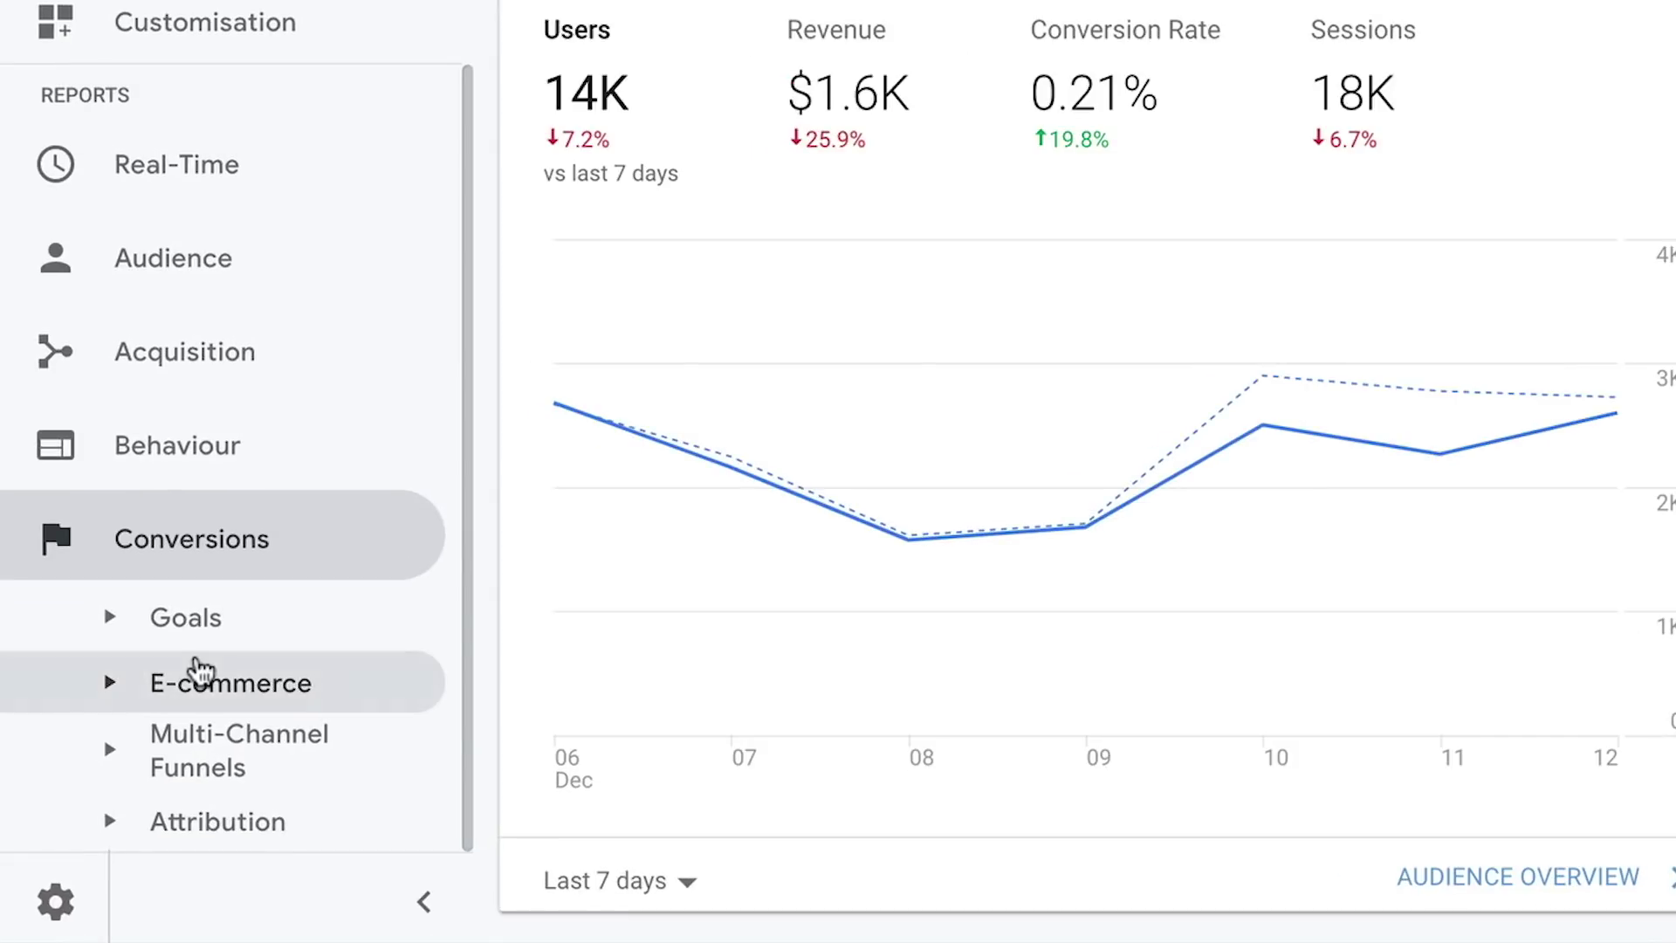
pyautogui.click(78, 841)
pyautogui.scroll(-5, 111, 707)
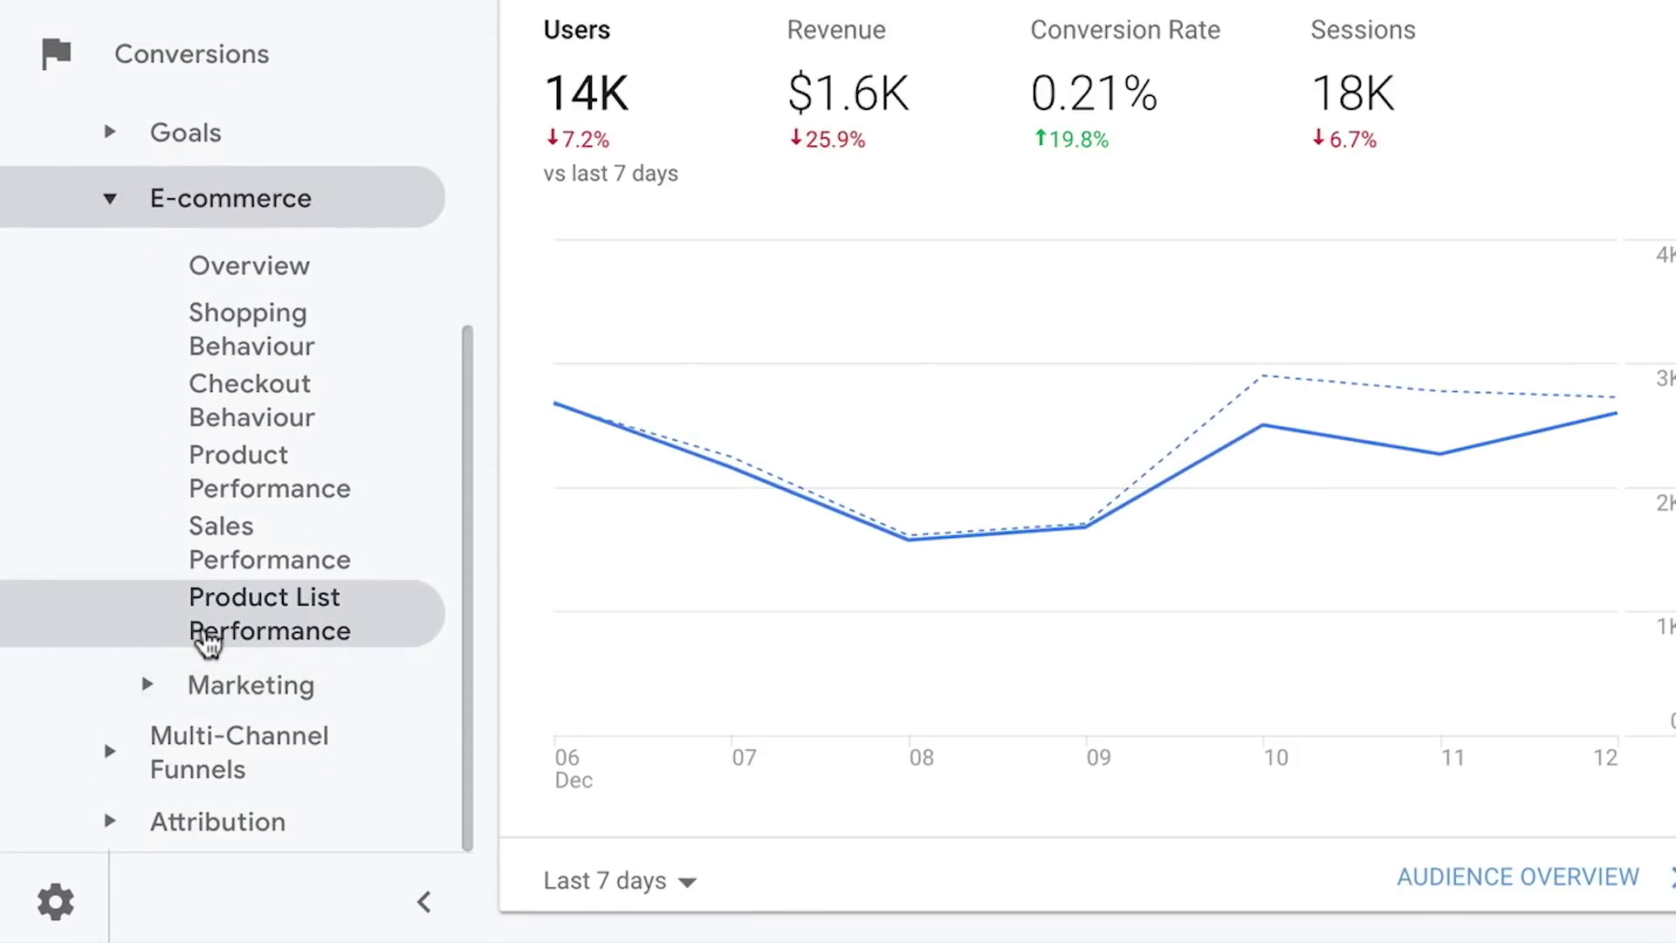
pyautogui.click(144, 686)
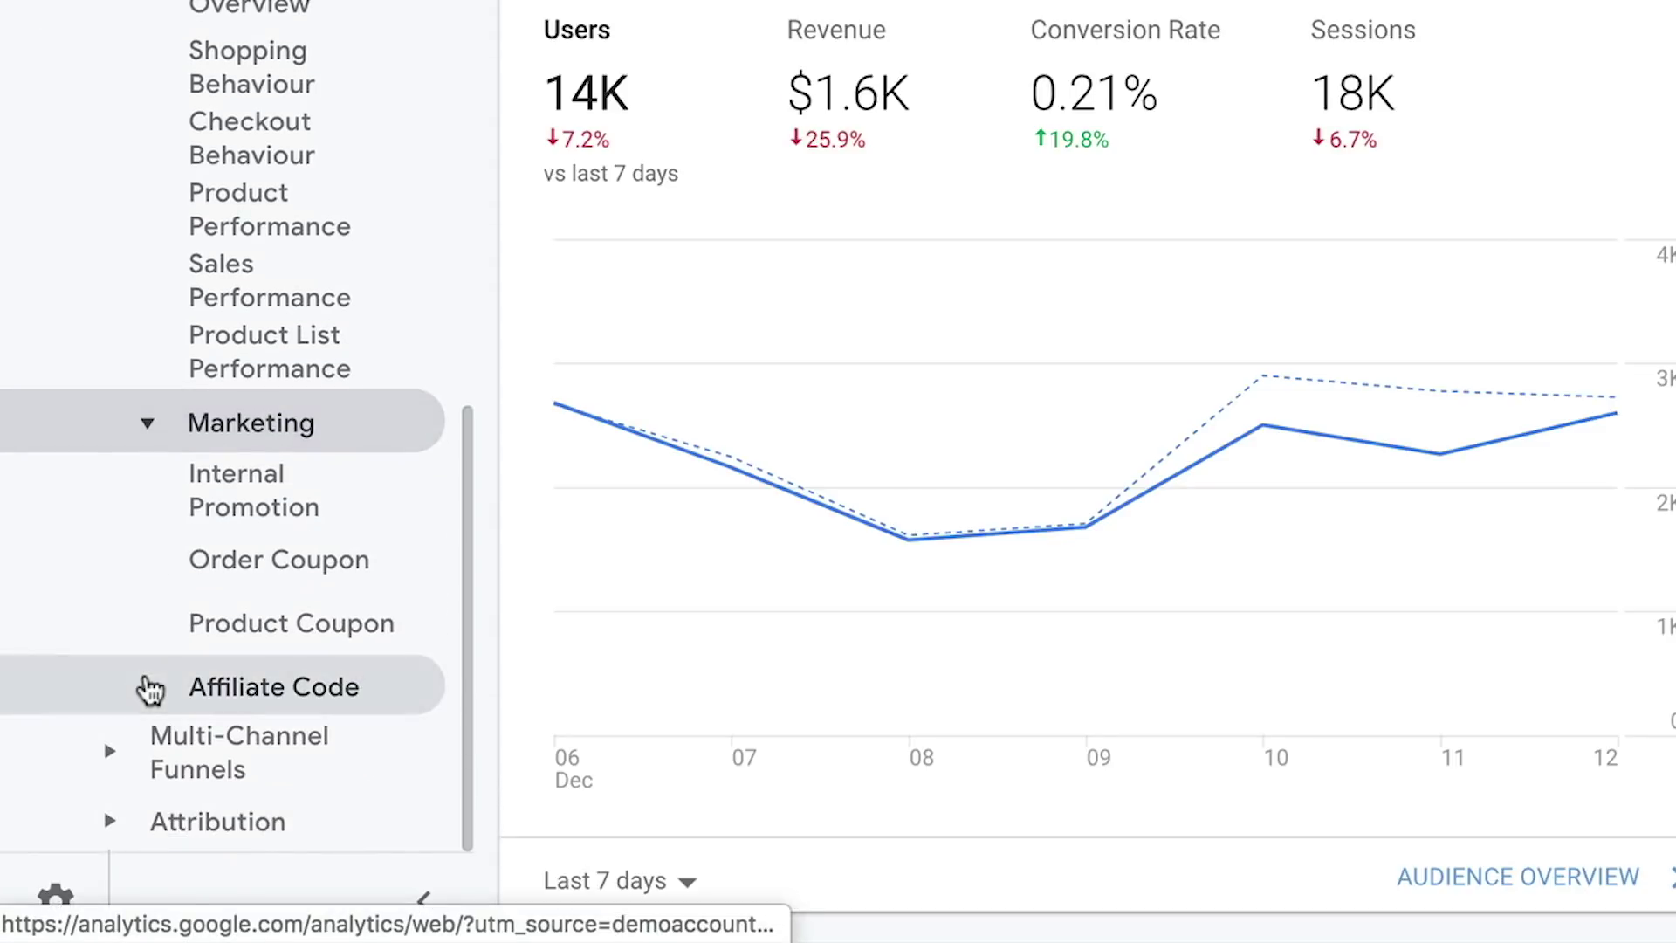
pyautogui.click(271, 506)
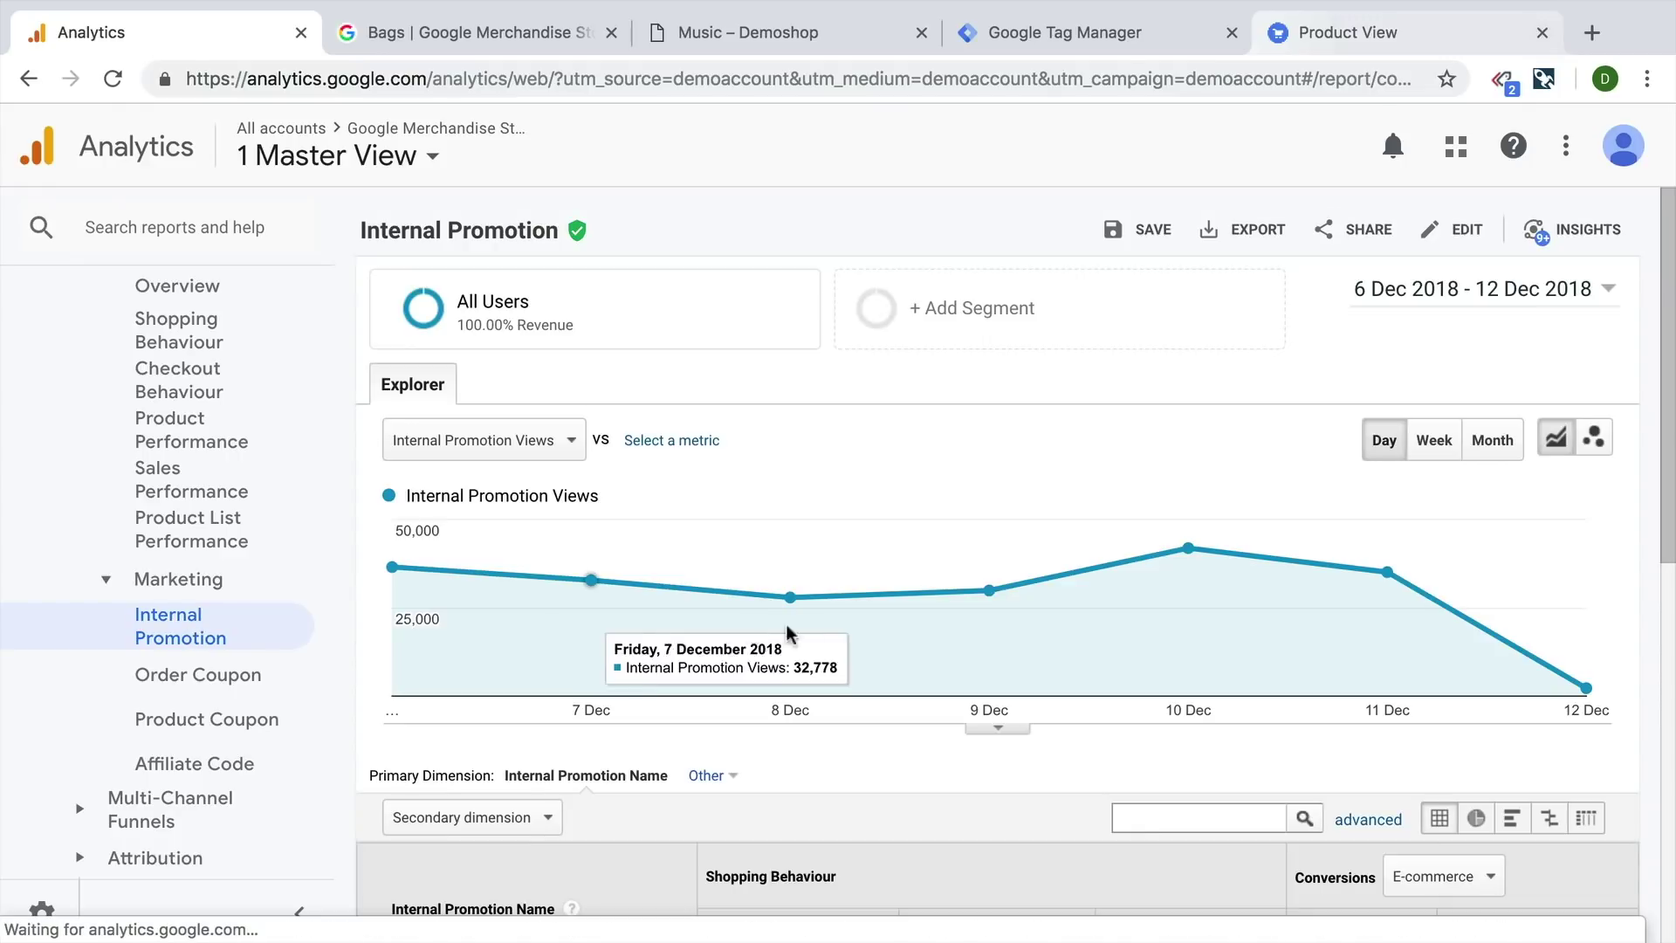
pyautogui.scroll(-7, 821, 625)
pyautogui.scroll(-1, 820, 625)
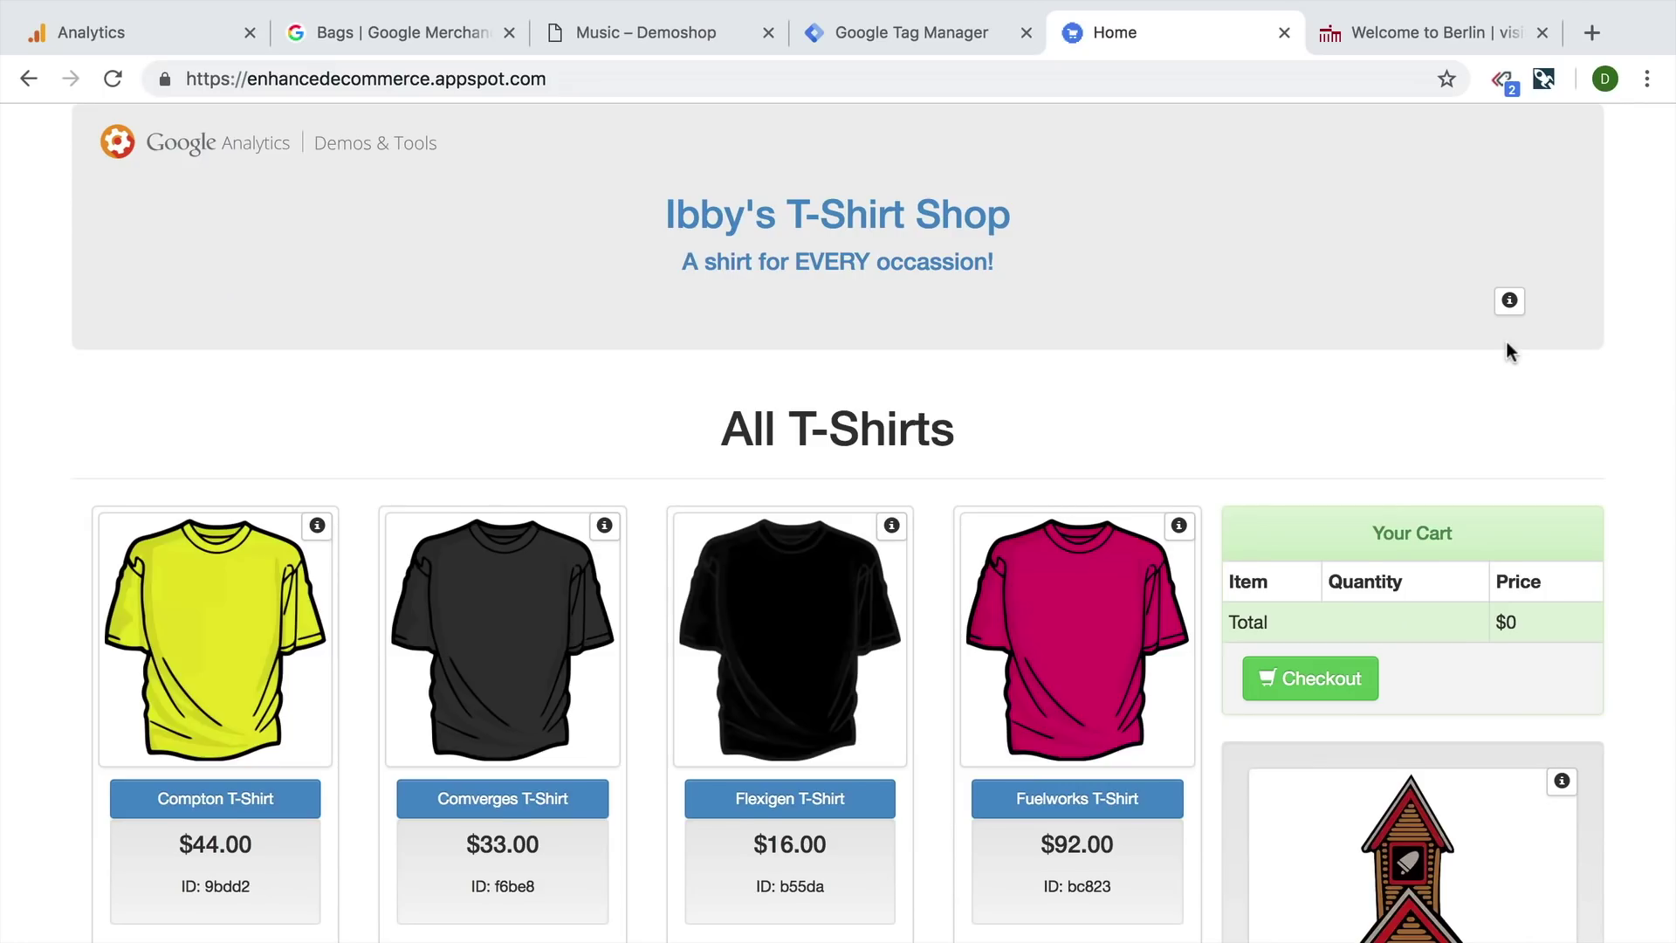
# Step: Find the Back To School promotion banner on the T-shirt shop's home page and follow it
pyautogui.scroll(-5, 1510, 349)
pyautogui.scroll(-3, 1506, 352)
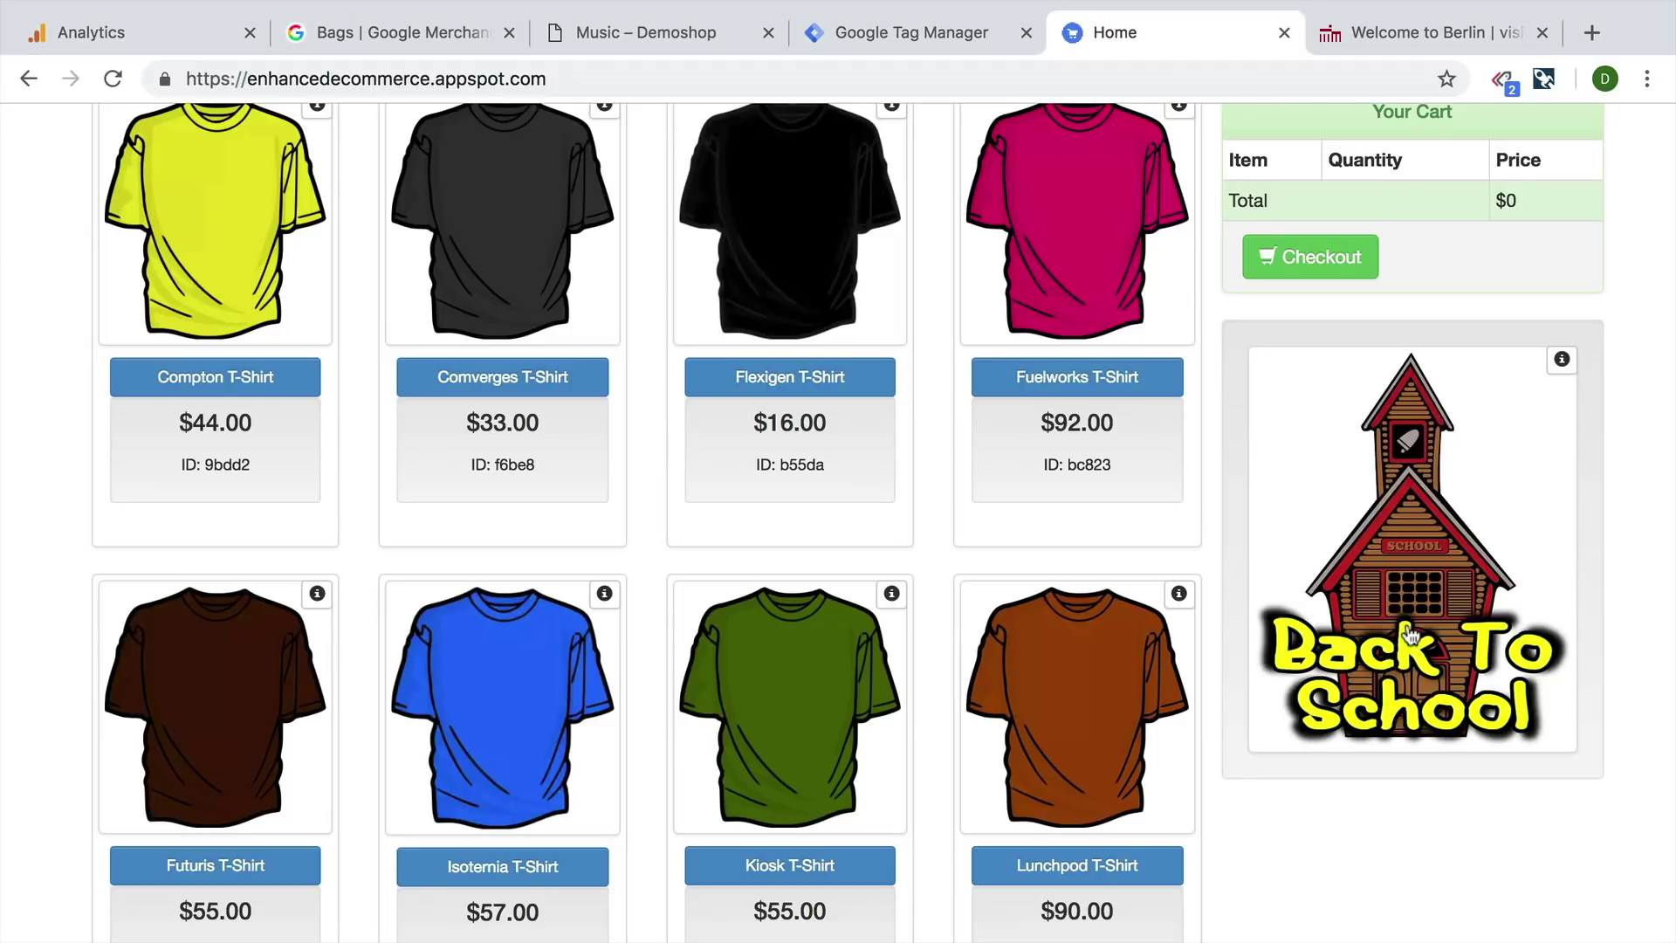
pyautogui.click(1410, 633)
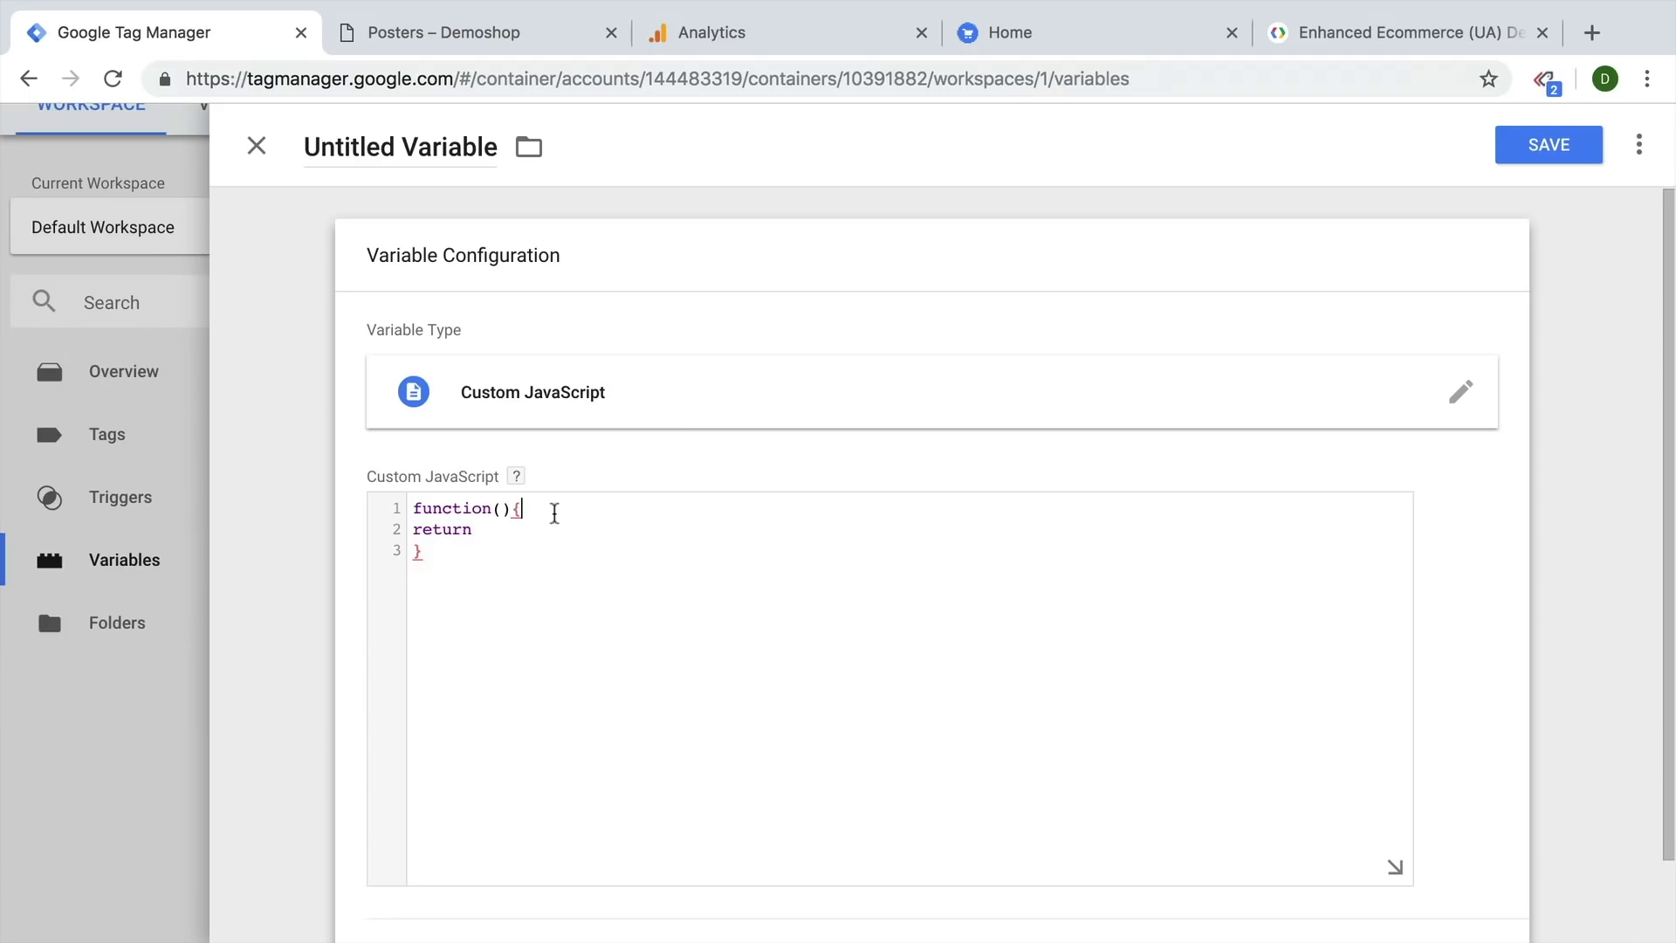
# Step: Insert the promoView dataLayer.push snippet with the June Sale and Free Shipping Promo promotions into the Custom JavaScript function and highlight its dataLayer.push line
pyautogui.press('Return')
pyautogui.write("dataLayer.push({   'ecommerce': {     'promoView': {       'promotions': [                     // Array of promoFieldObjects.        {          'id': 'JUNE_PROMO13',            // ID or Name is required.          'name': 'June Sale',          'creative': 'banner1',          'position': 'slot1'        },        {          'id': 'FREE_SHIP13',          'name': 'Free Shipping Promo',          'creative': 'skyscraper1',          'position': 'slot2'        }]     }   } });")
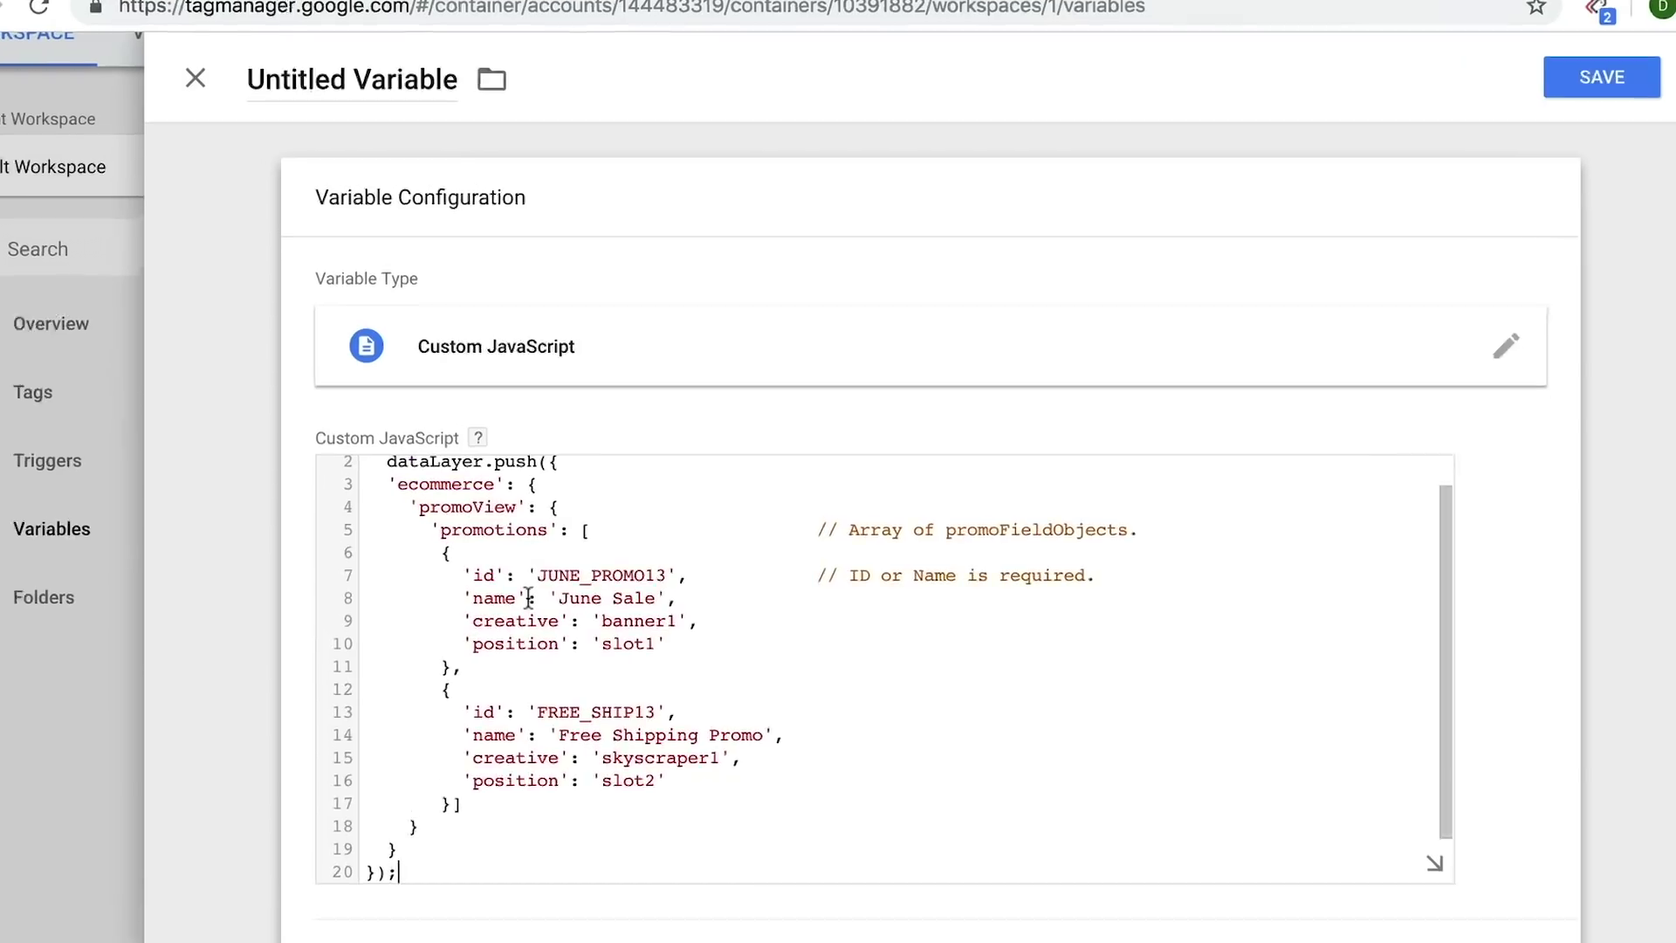
pyautogui.scroll(1, 566, 598)
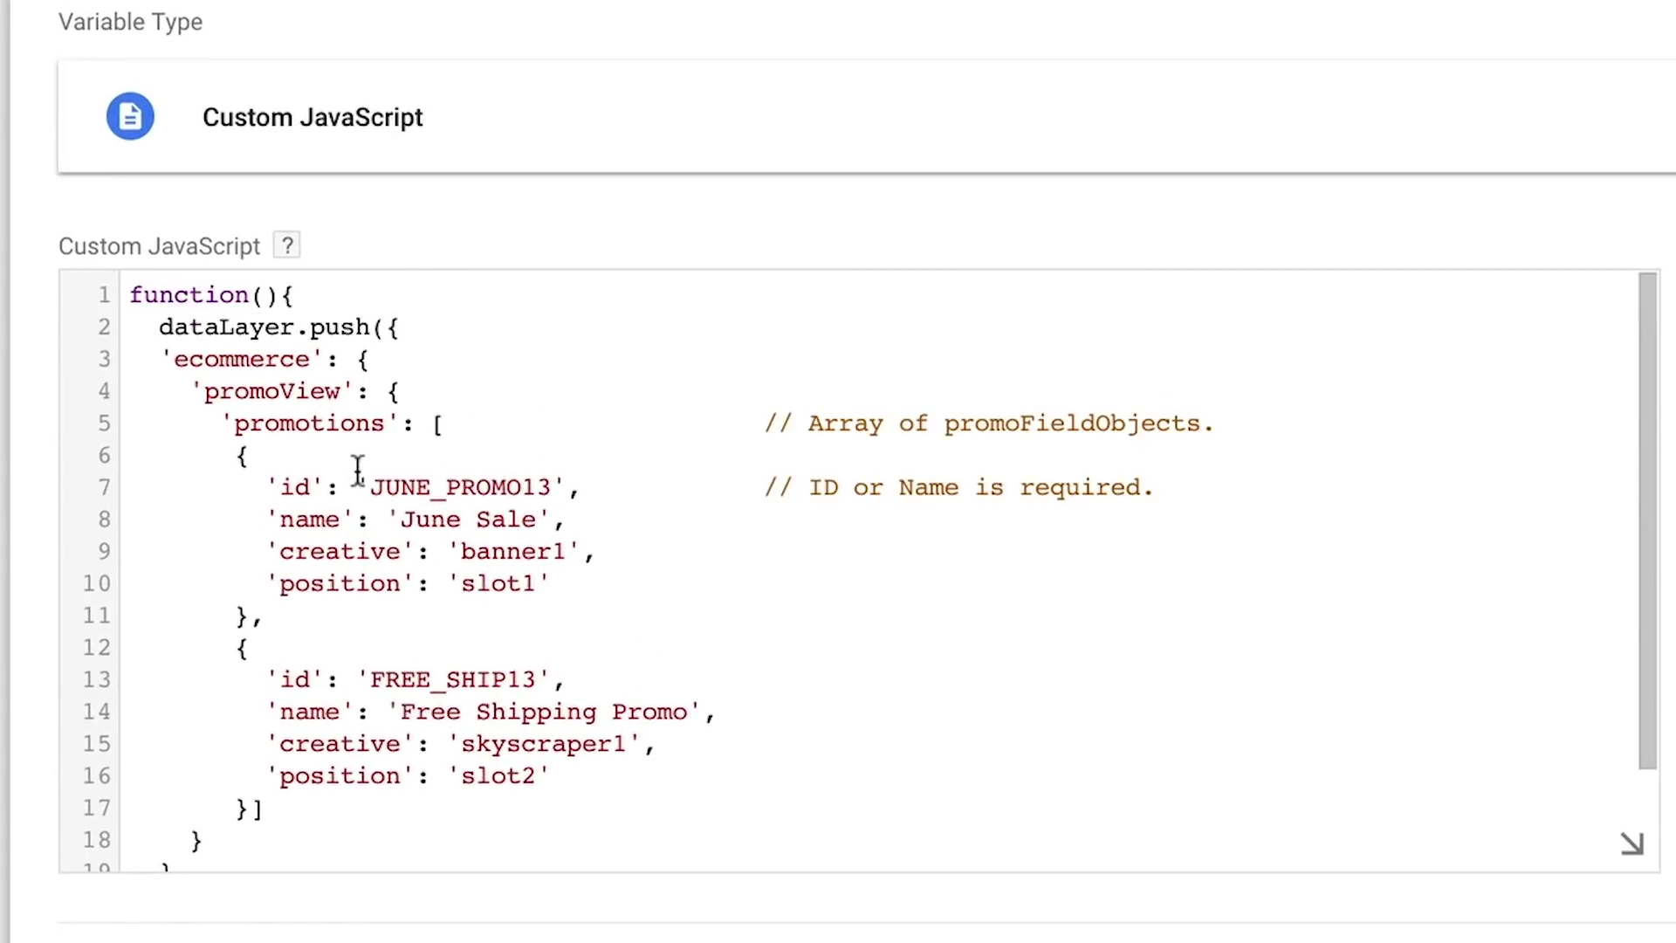
pyautogui.moveTo(144, 338); pyautogui.dragTo(423, 330)
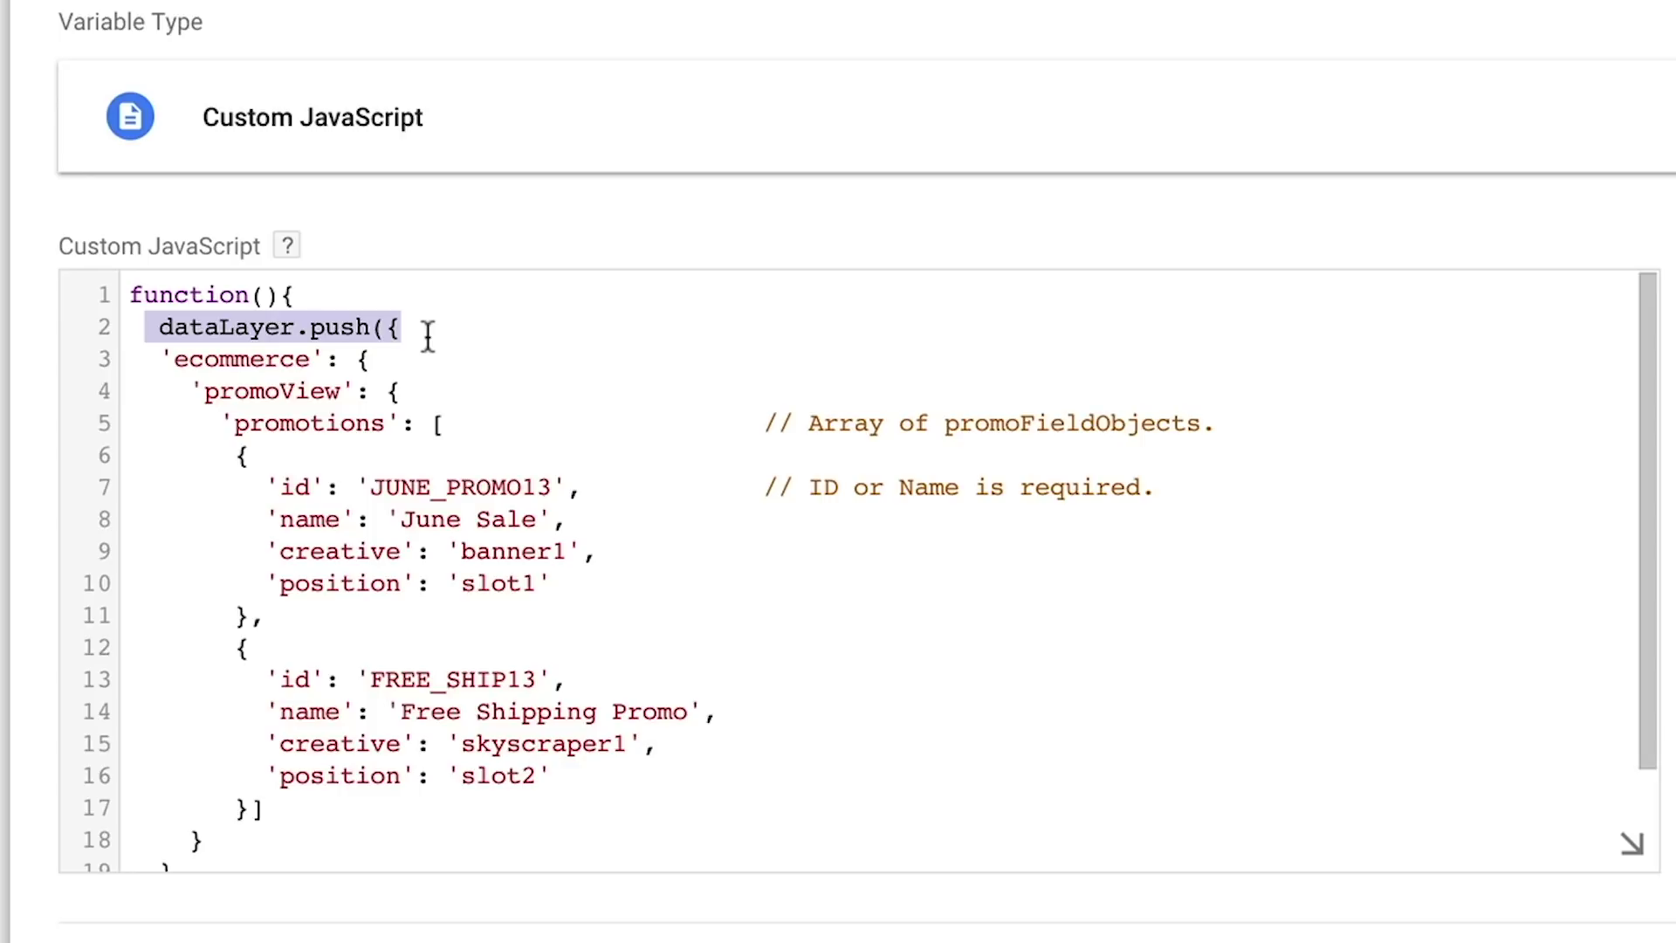
pyautogui.scroll(-2, 428, 336)
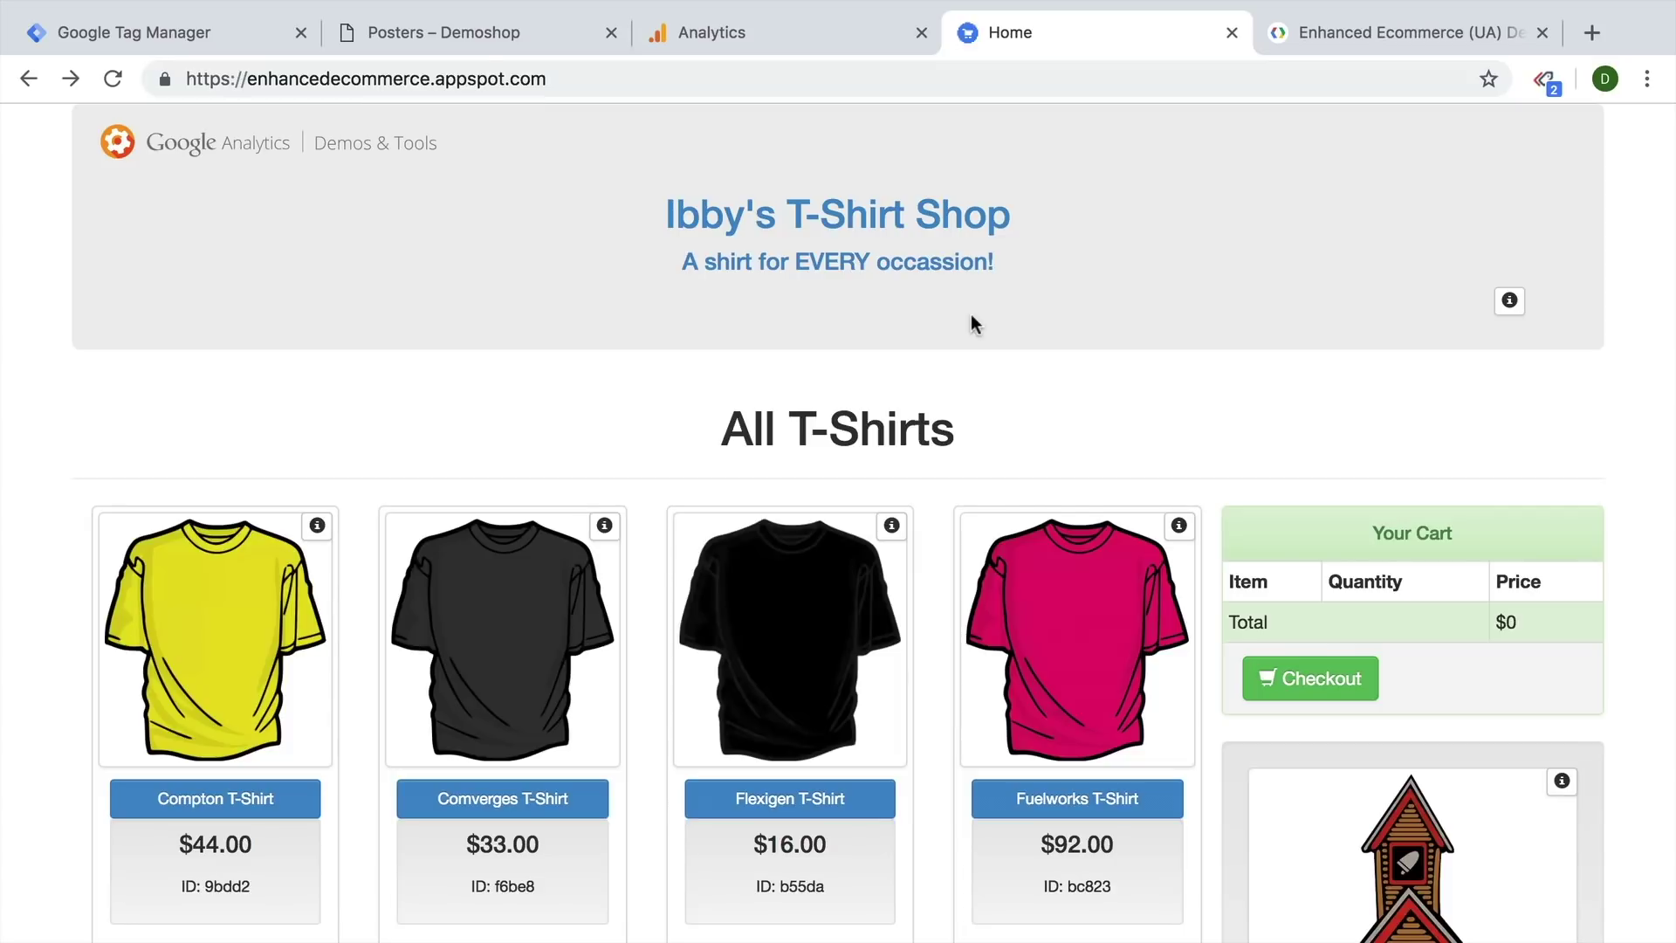
# Step: View the Google Tag Manager productClick code for the Compton T-Shirt, then close it
pyautogui.click(318, 526)
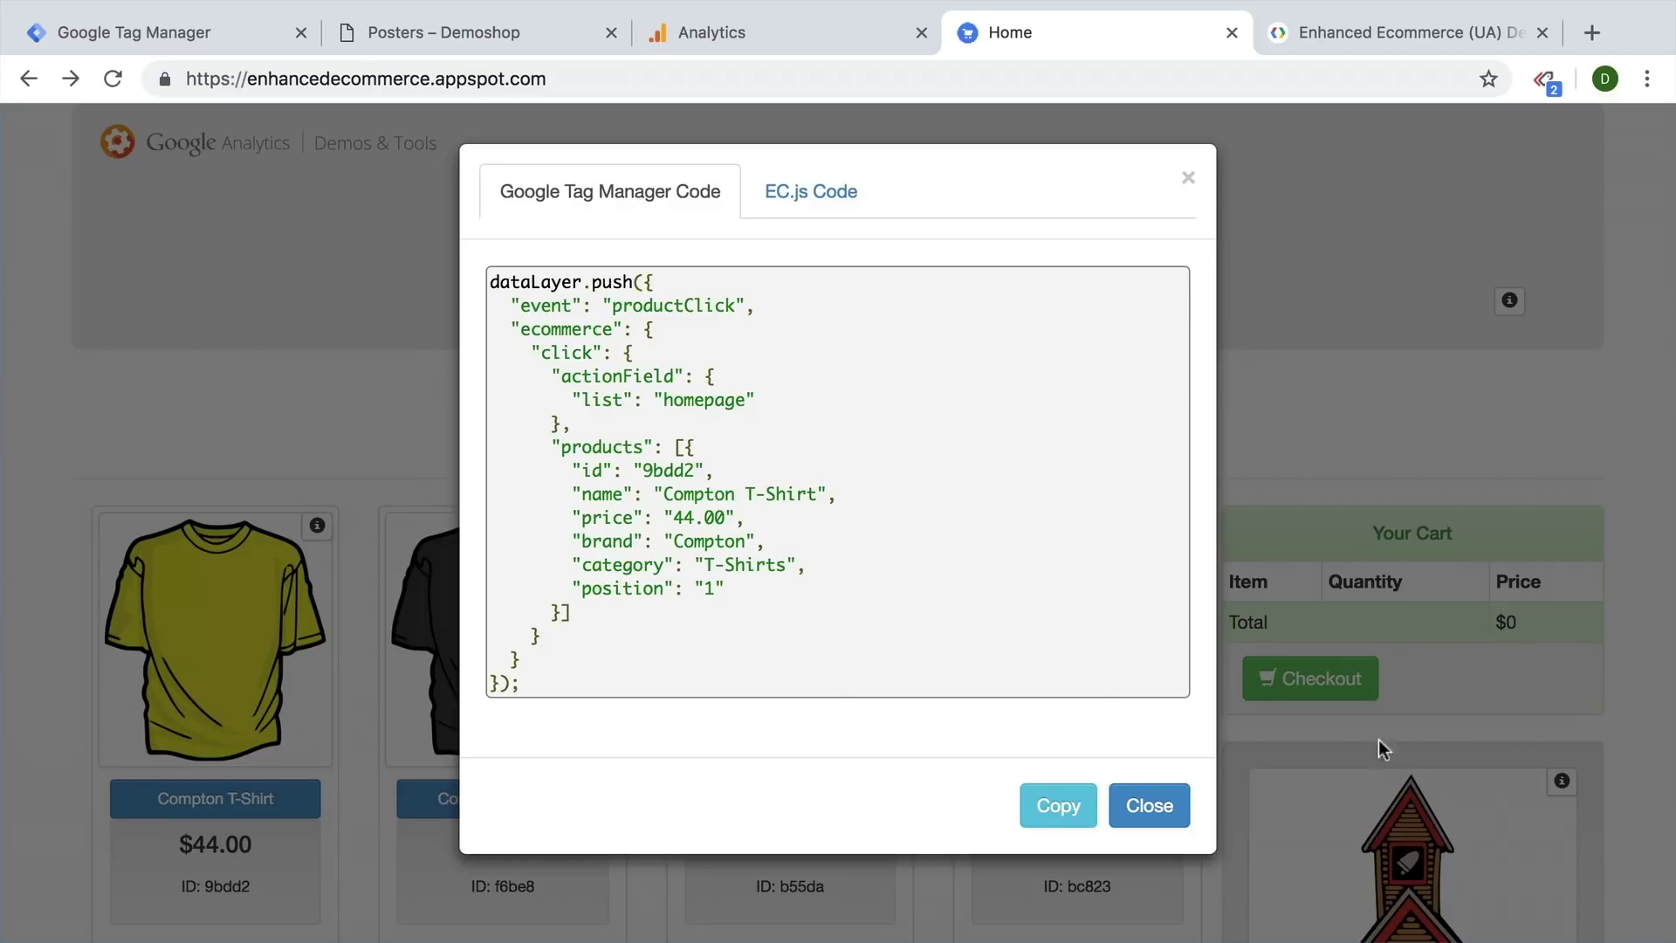
pyautogui.click(1144, 801)
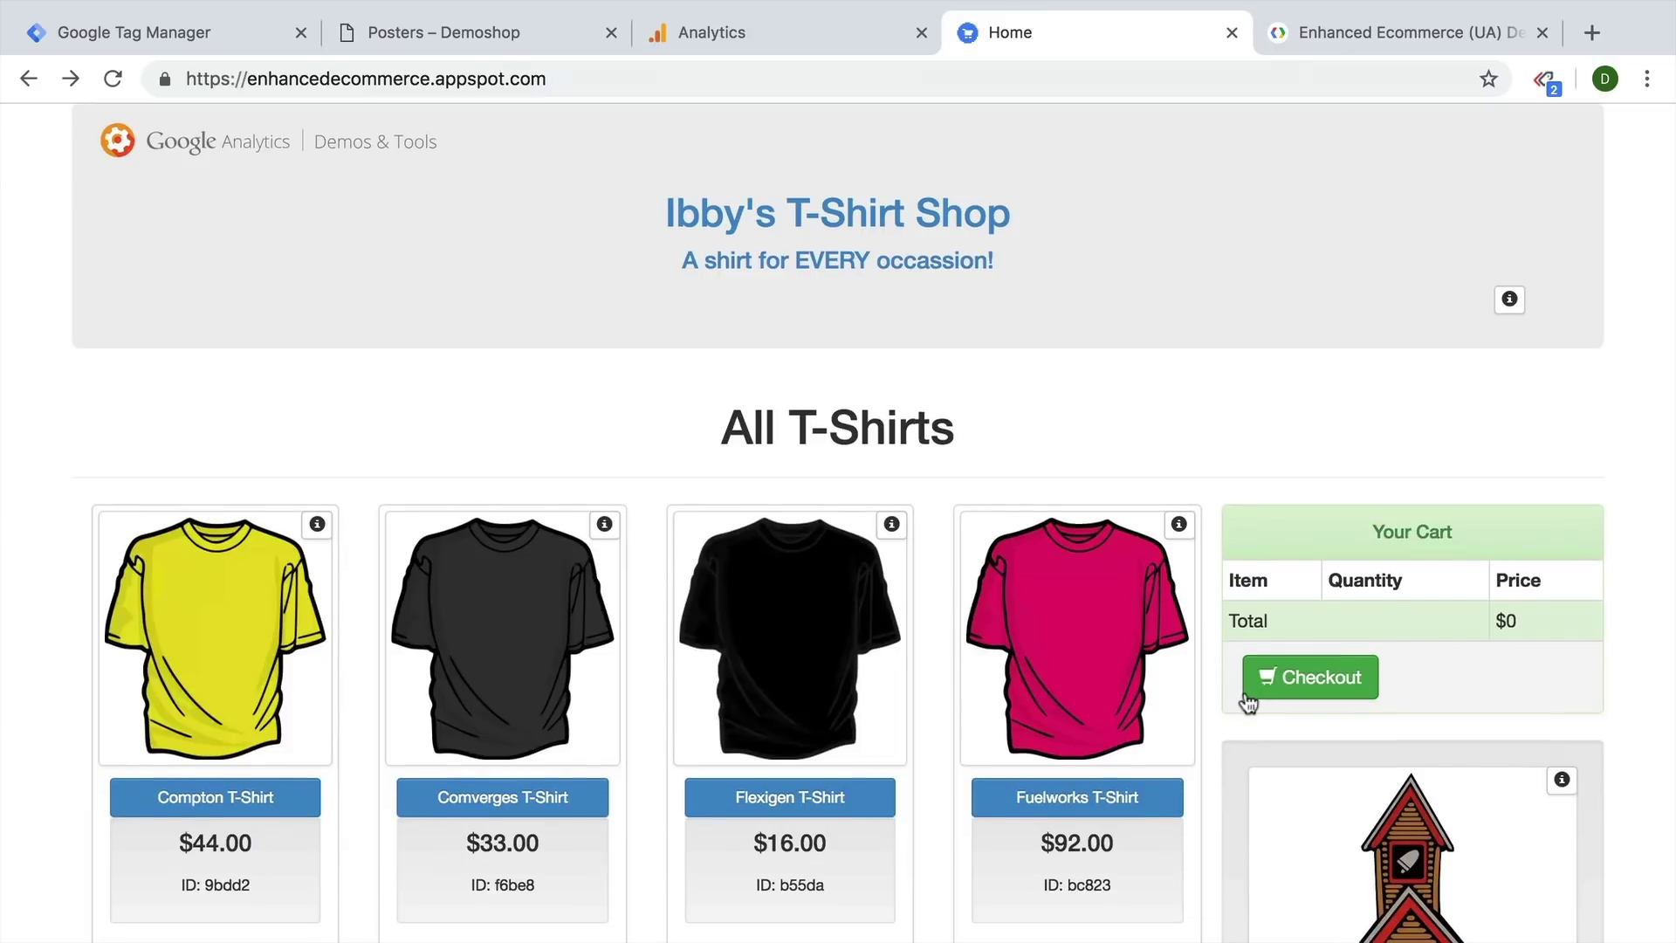
# Step: Follow the Back To School banner to its product page and return to the shop's home page
pyautogui.scroll(-5, 1217, 690)
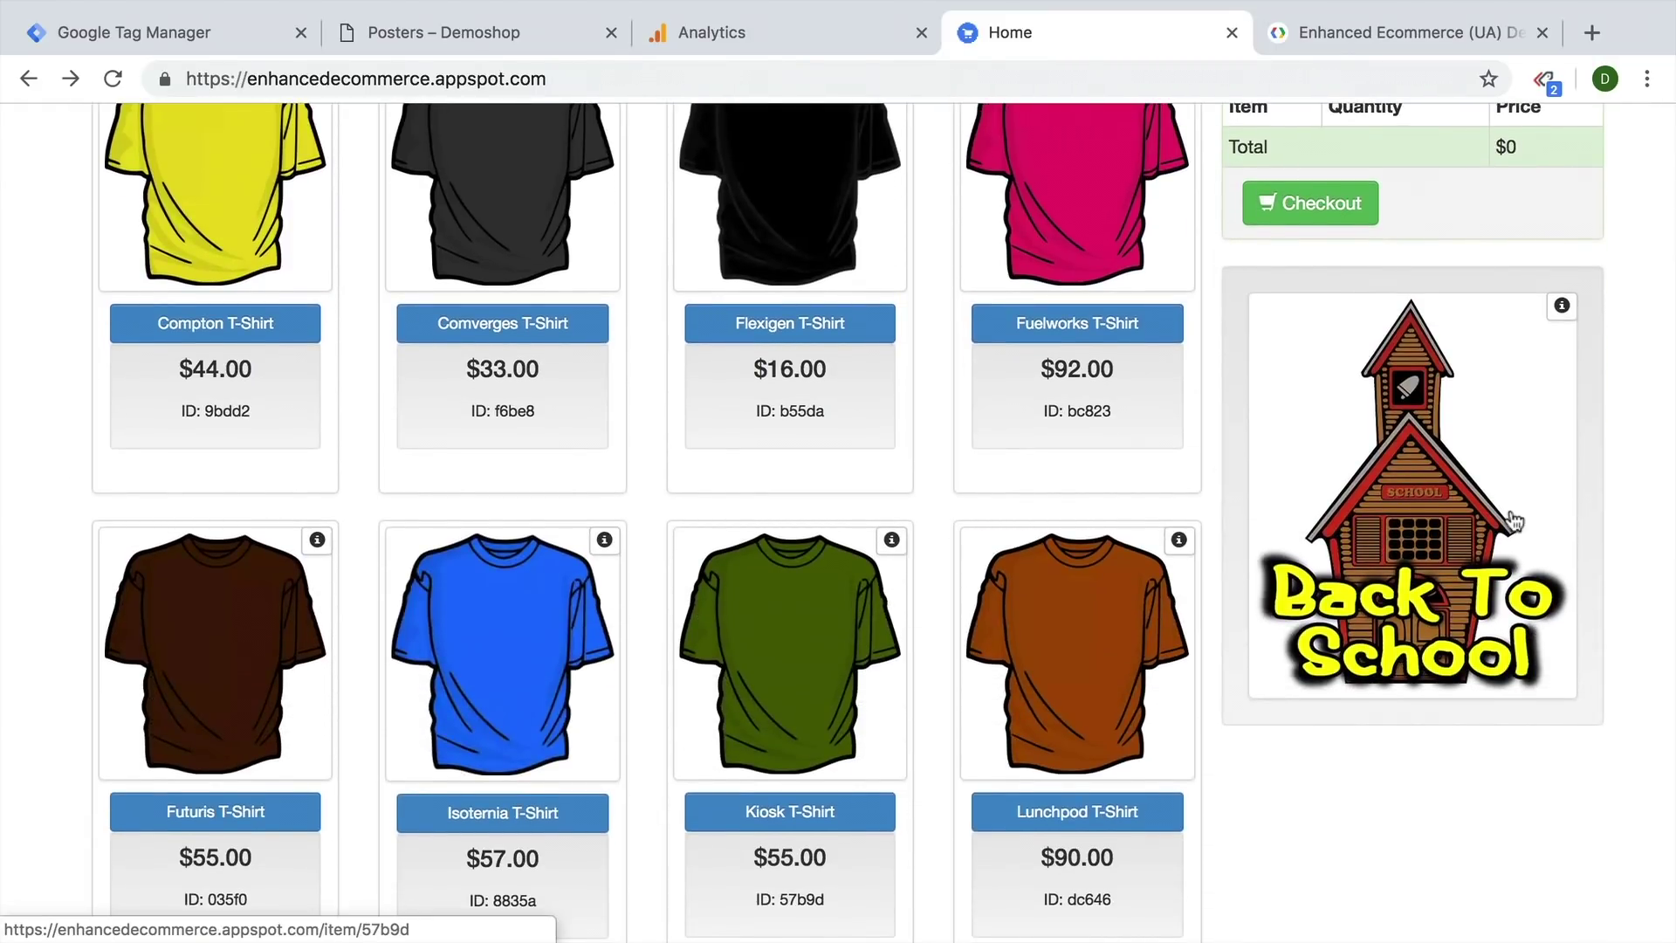
pyautogui.click(1406, 534)
pyautogui.scroll(-2, 673, 700)
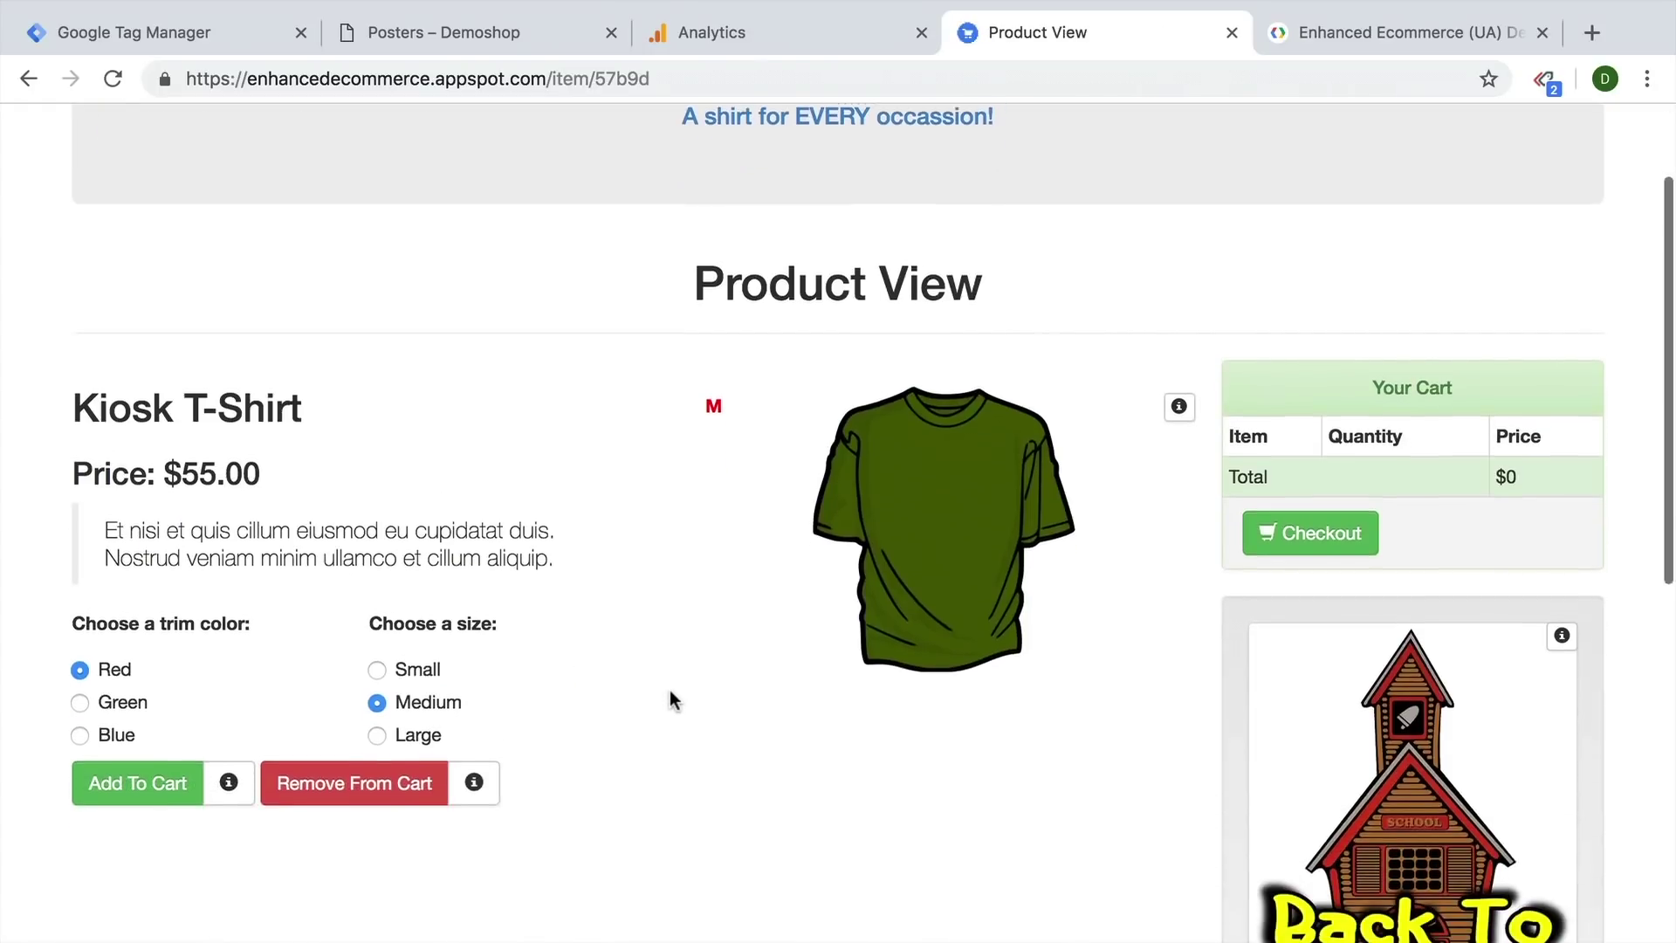
pyautogui.hscroll(-5, 797, 584)
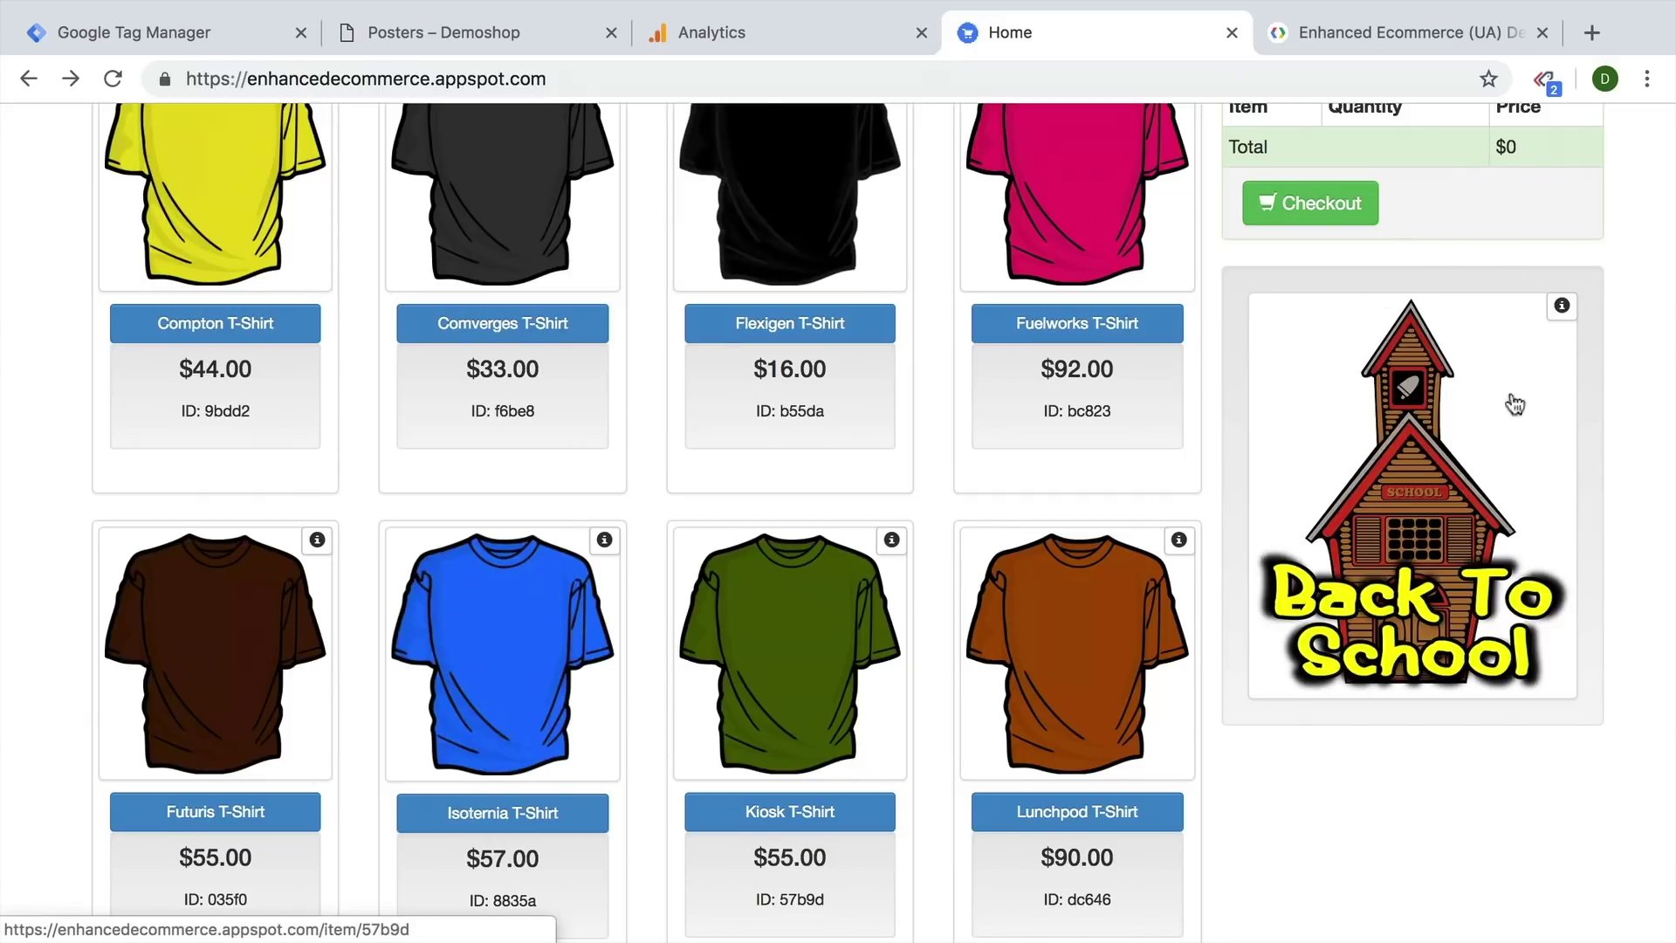
# Step: View the promotionClick dataLayer code behind the Back To School banner and close it
pyautogui.click(1562, 306)
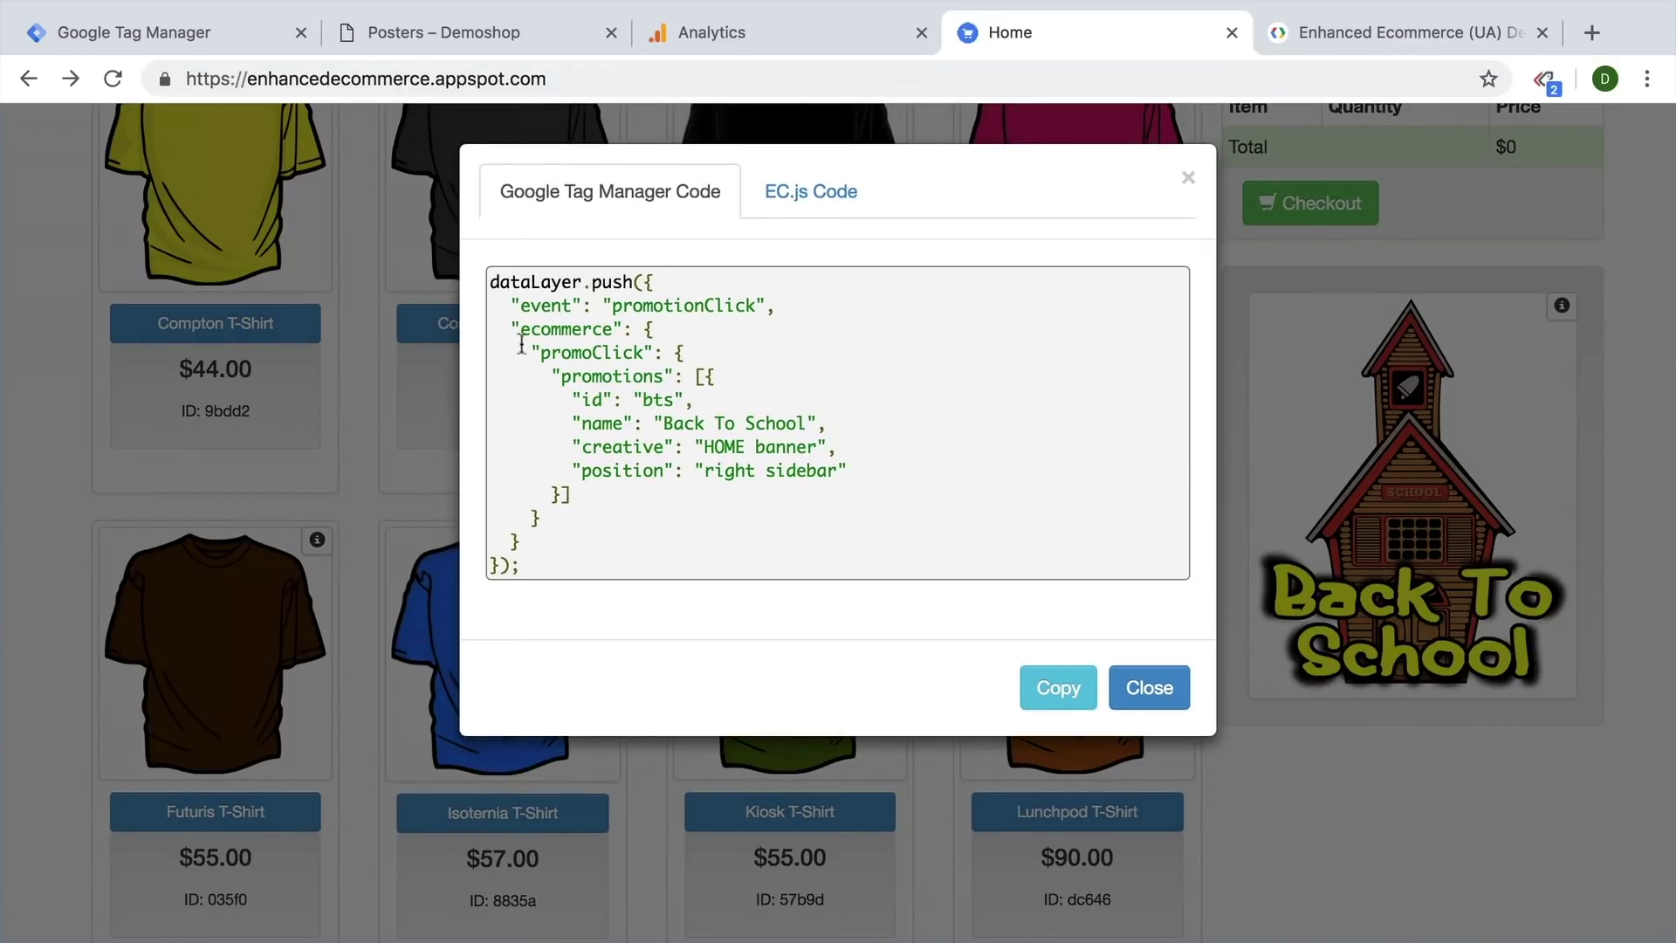
pyautogui.click(1189, 177)
# Step: Open the home page's impressions dataLayer code, highlight its promoView block for the Back To School promotion, and close the code
pyautogui.scroll(5, 1463, 274)
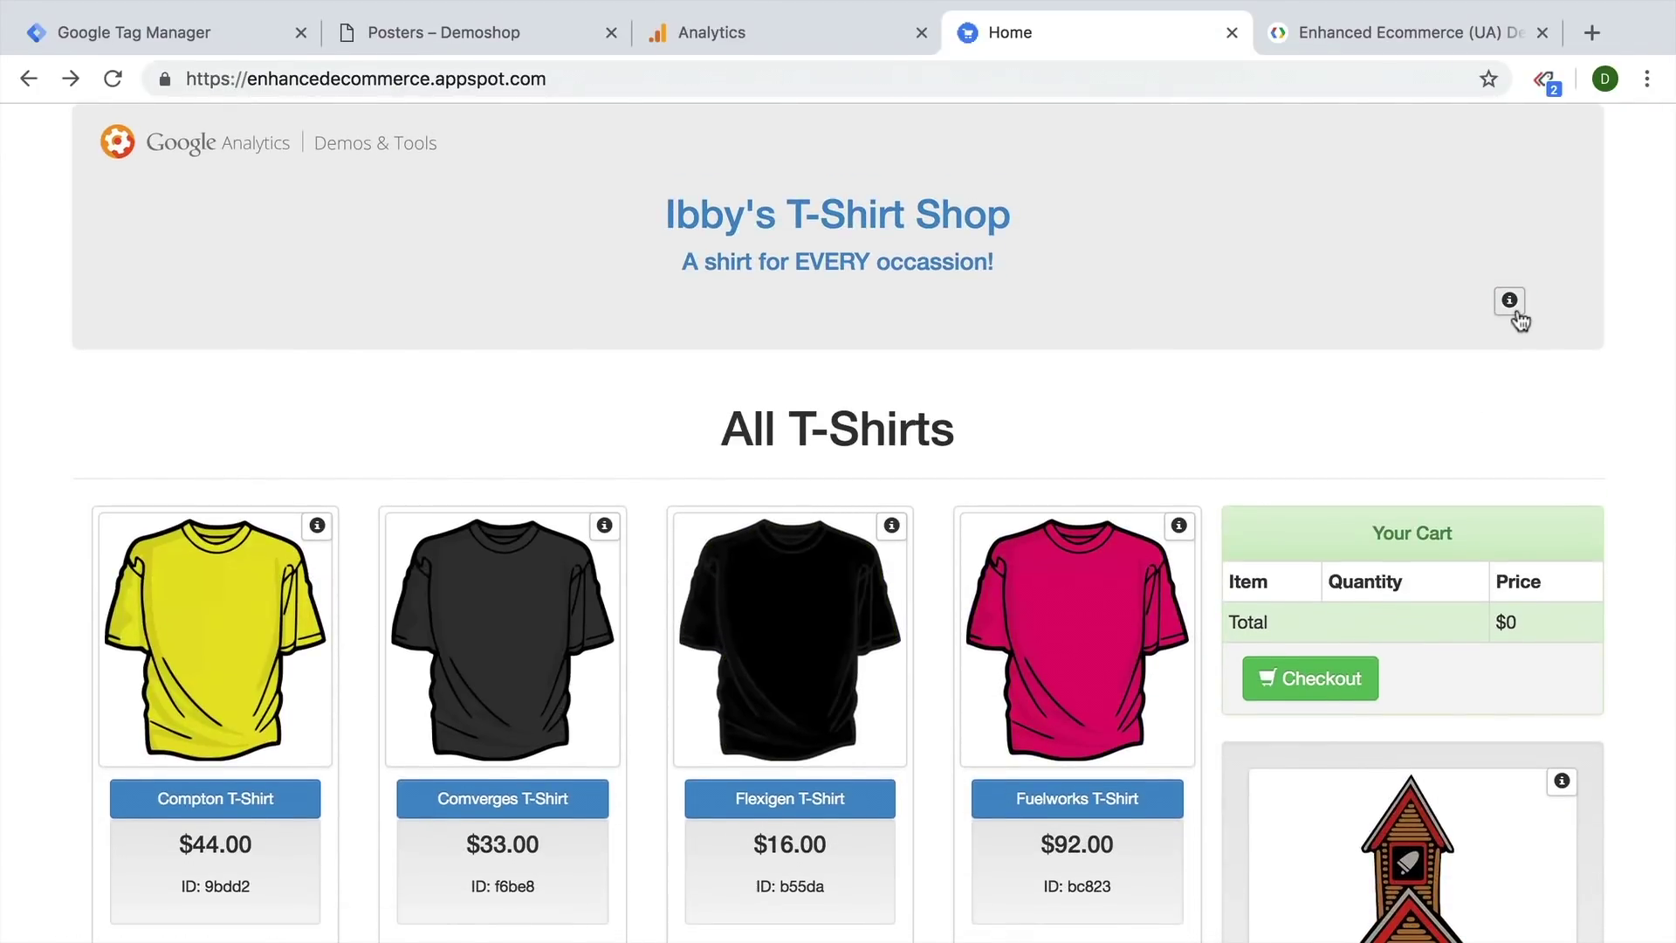
pyautogui.click(1517, 314)
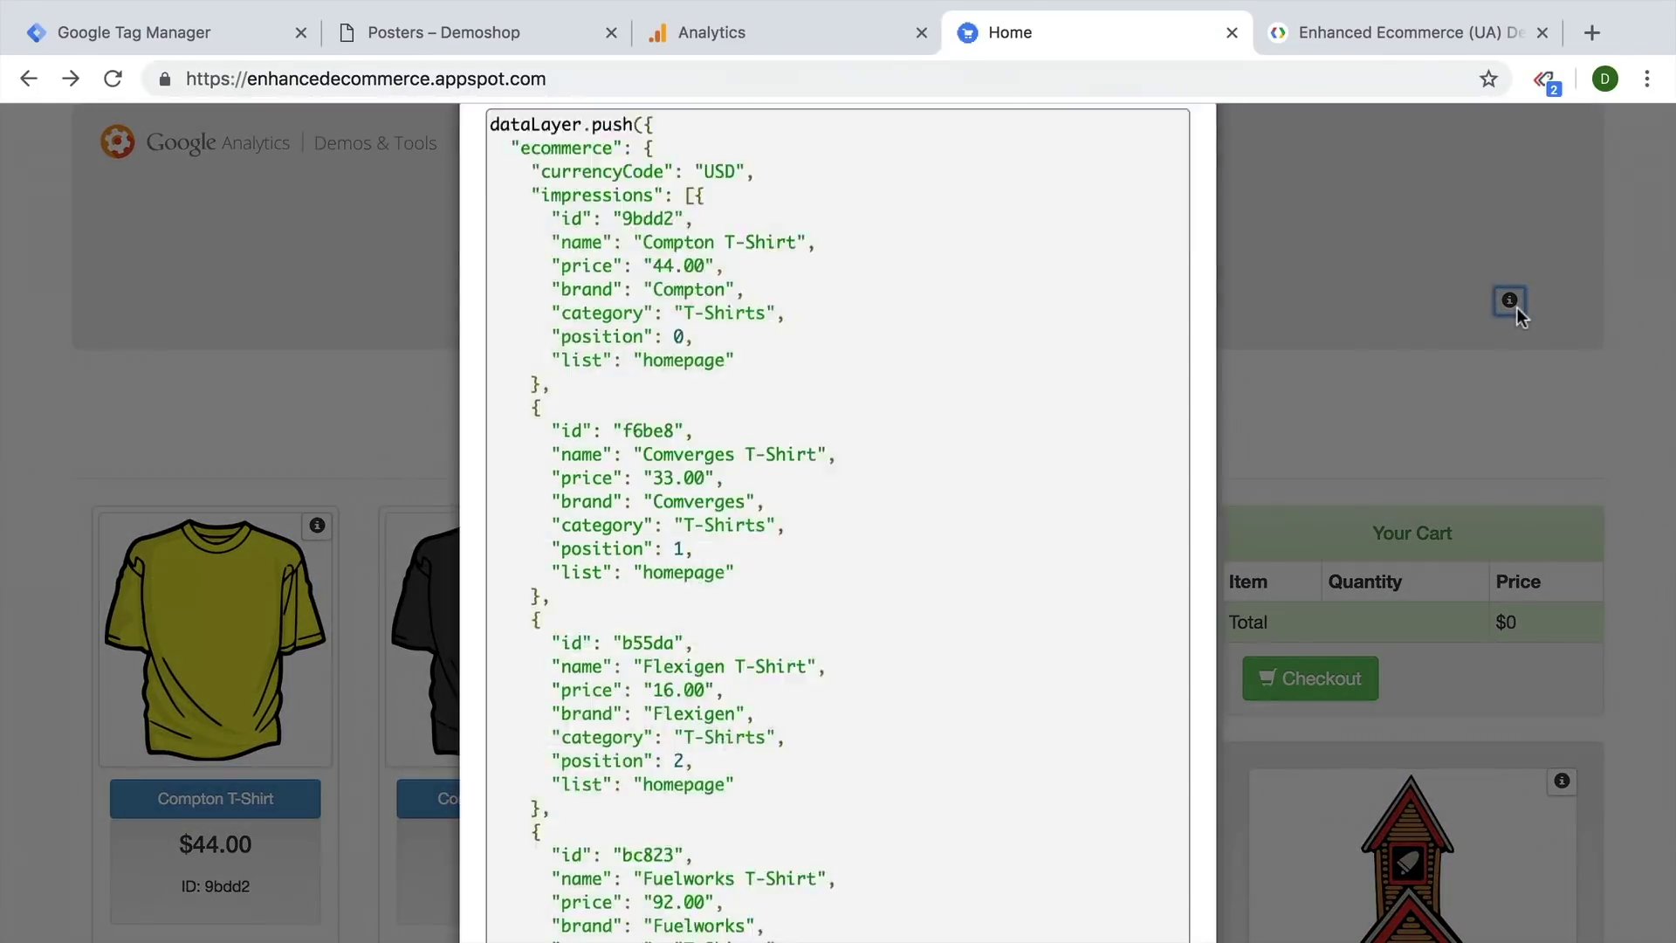
pyautogui.scroll(-20, 611, 404)
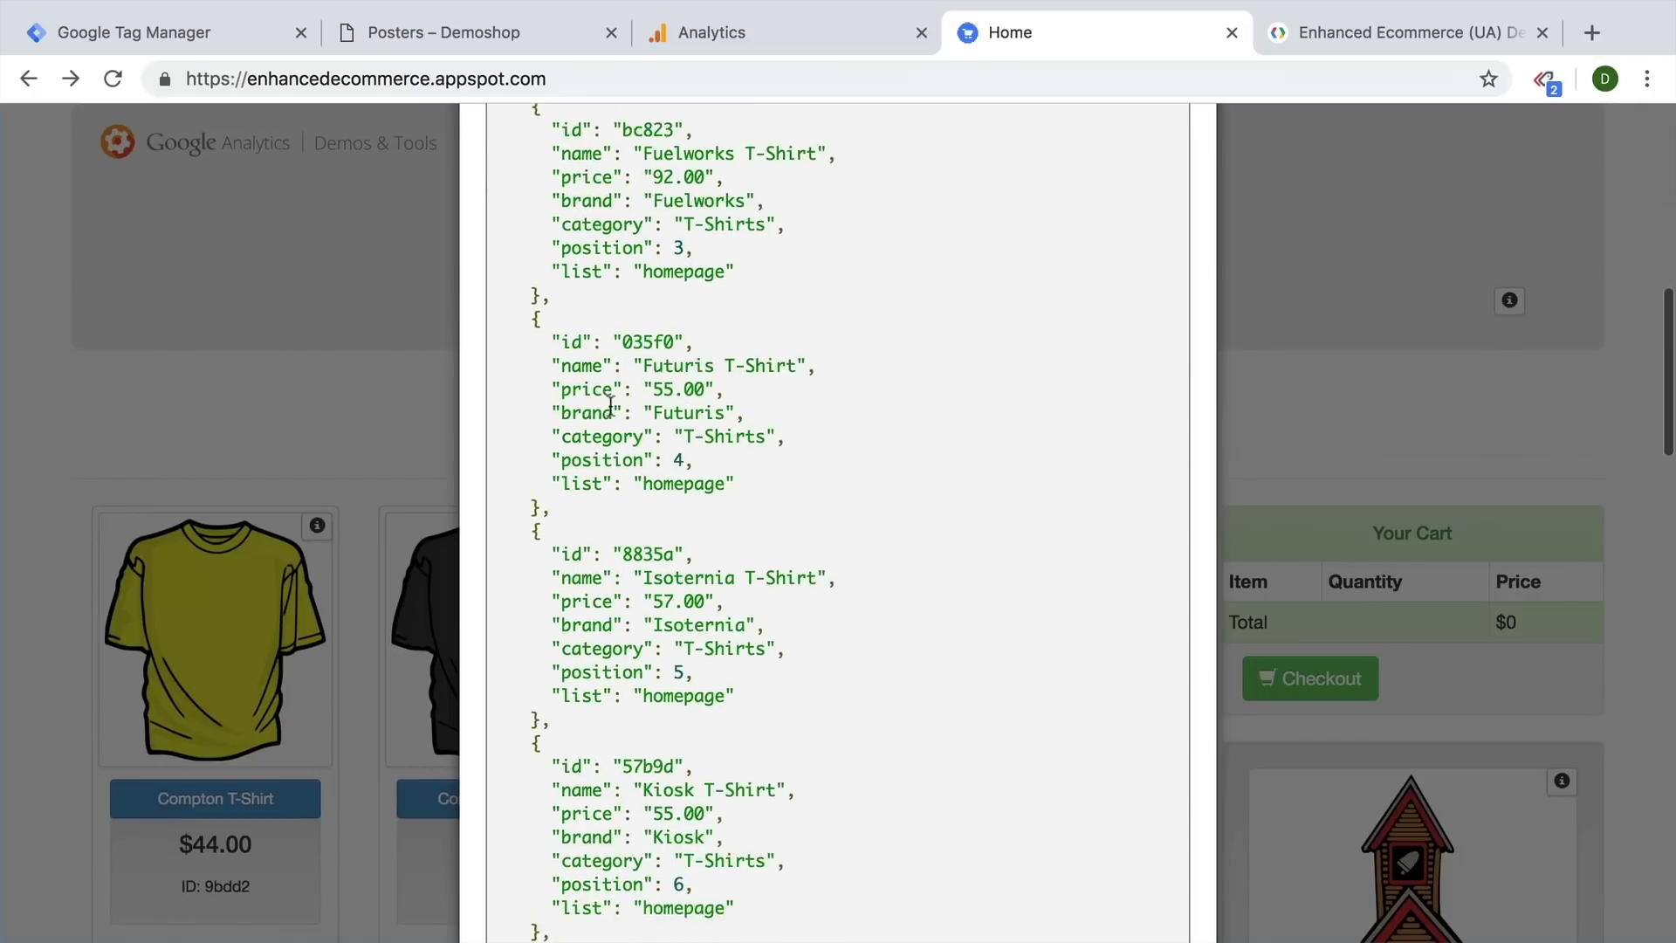
pyautogui.moveTo(529, 522); pyautogui.dragTo(927, 664)
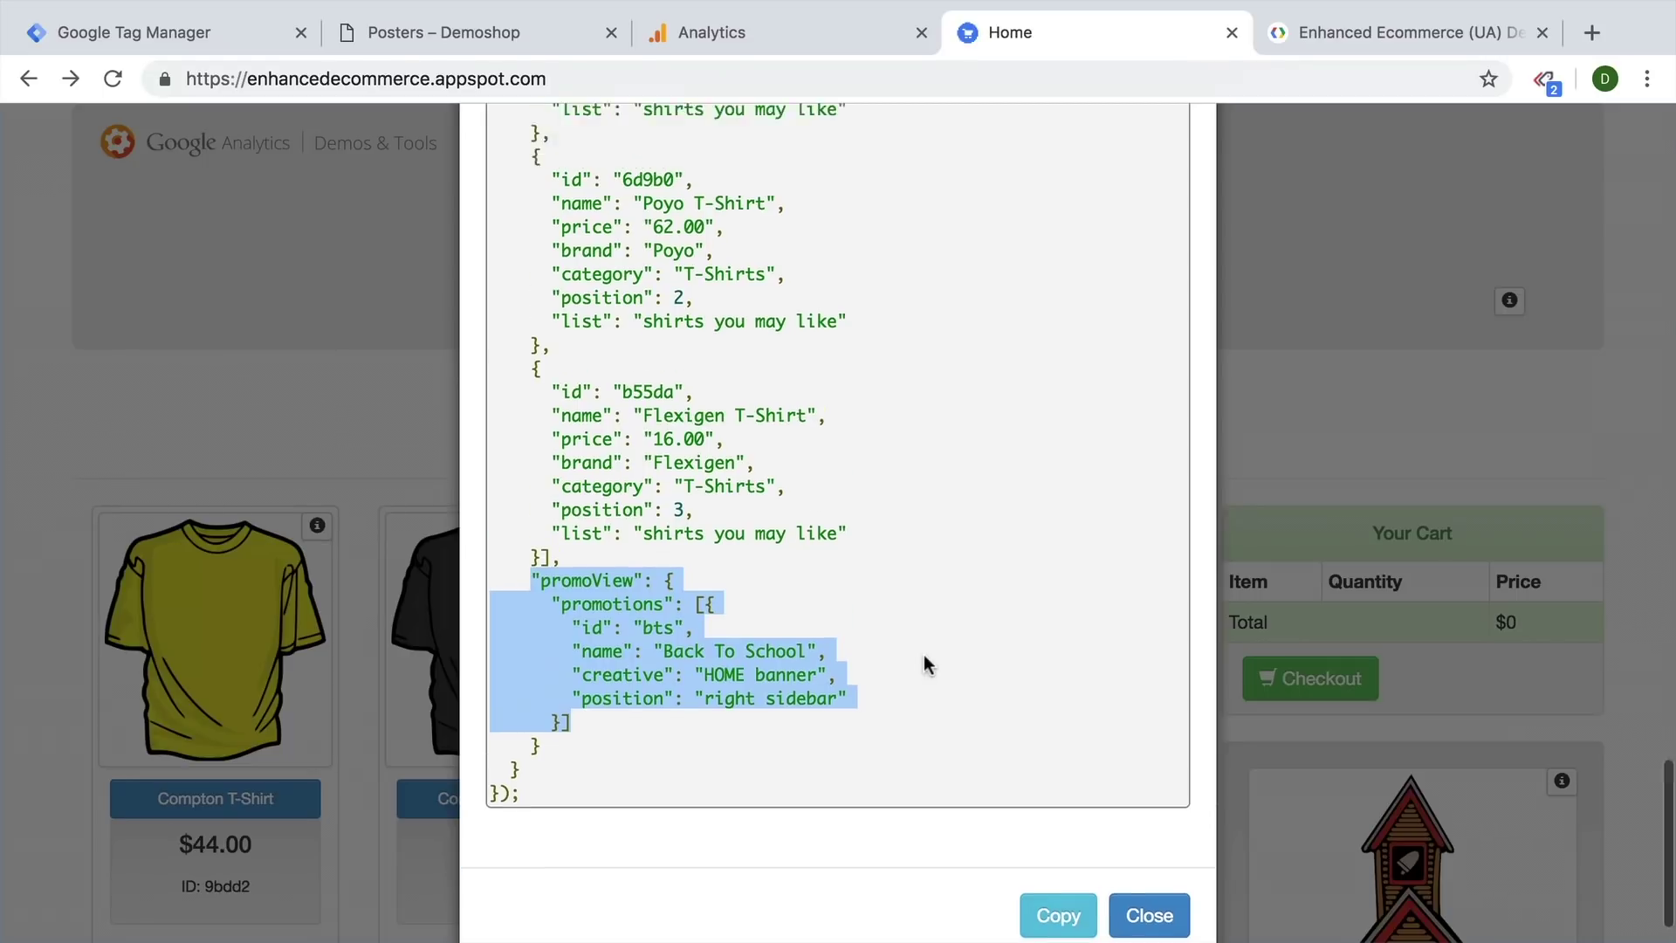
pyautogui.scroll(20, 927, 663)
pyautogui.scroll(4, 924, 655)
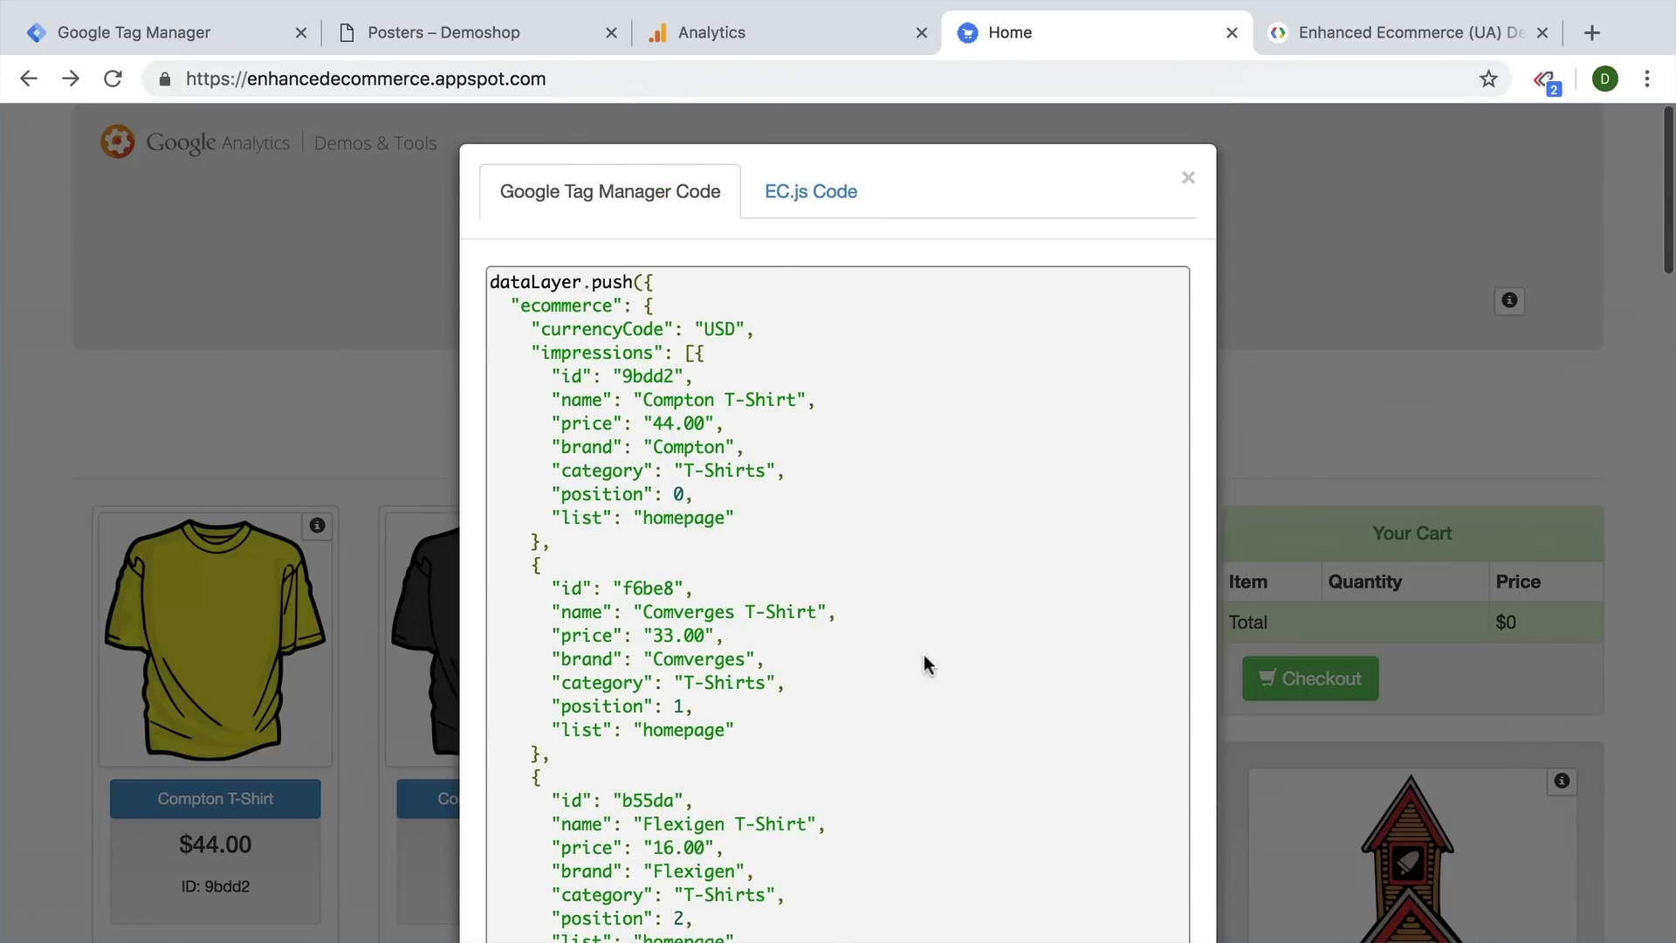
pyautogui.click(1187, 179)
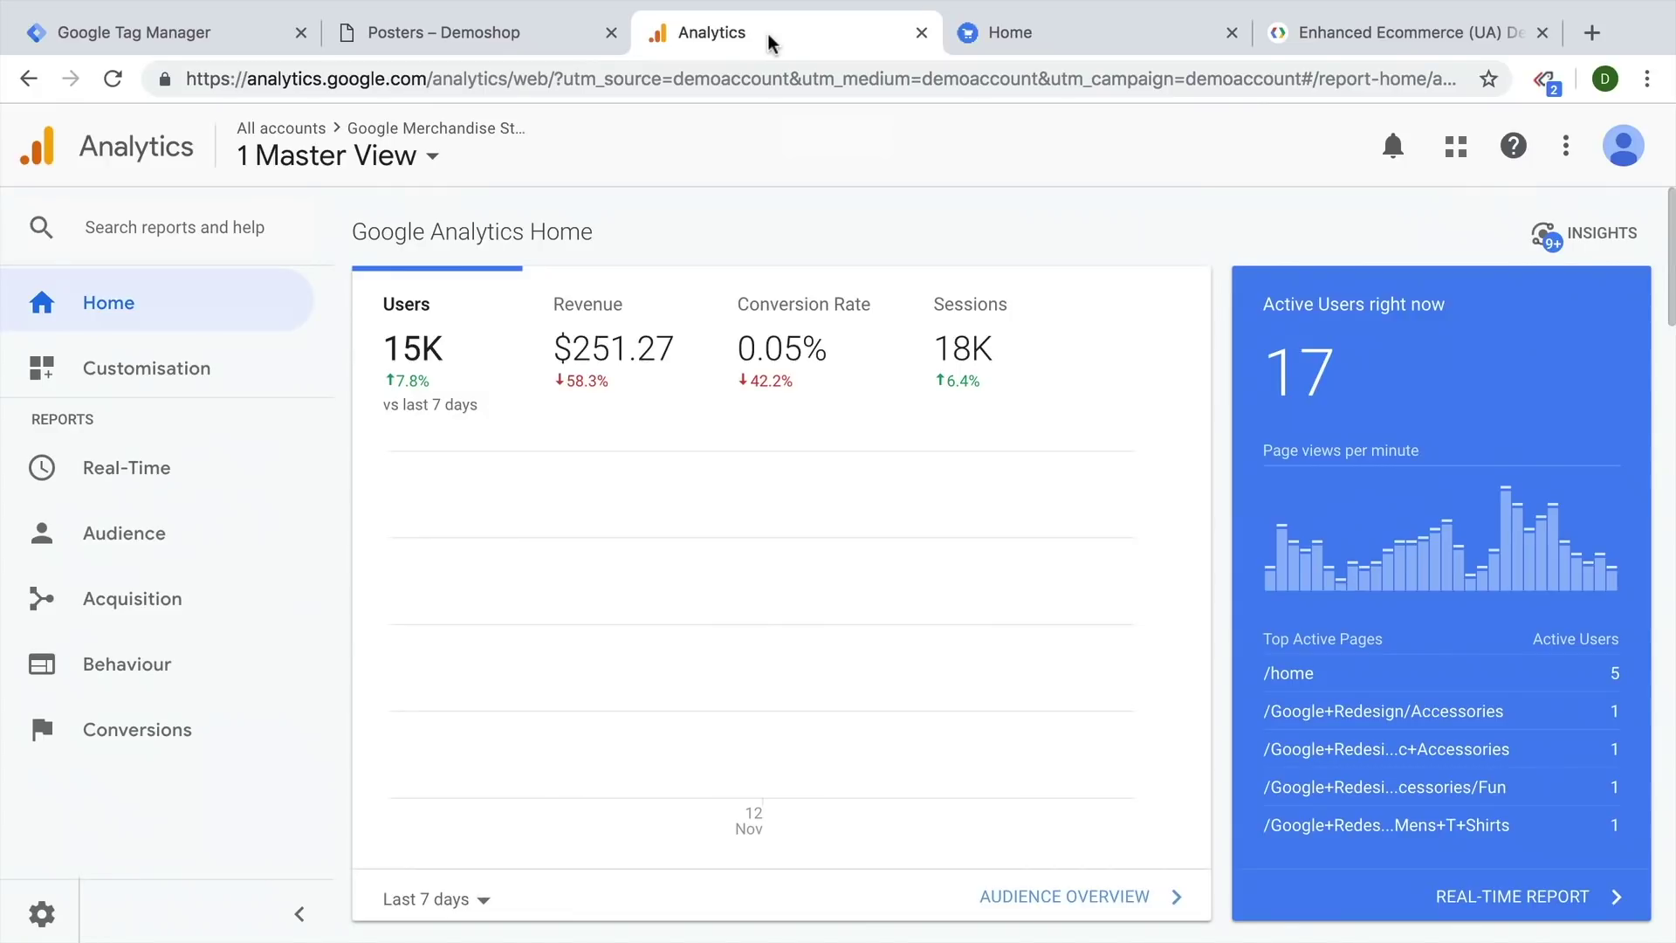
# Step: In Google Analytics, open the Internal Promotion report under E-commerce Marketing and review the promotions table
pyautogui.click(56, 720)
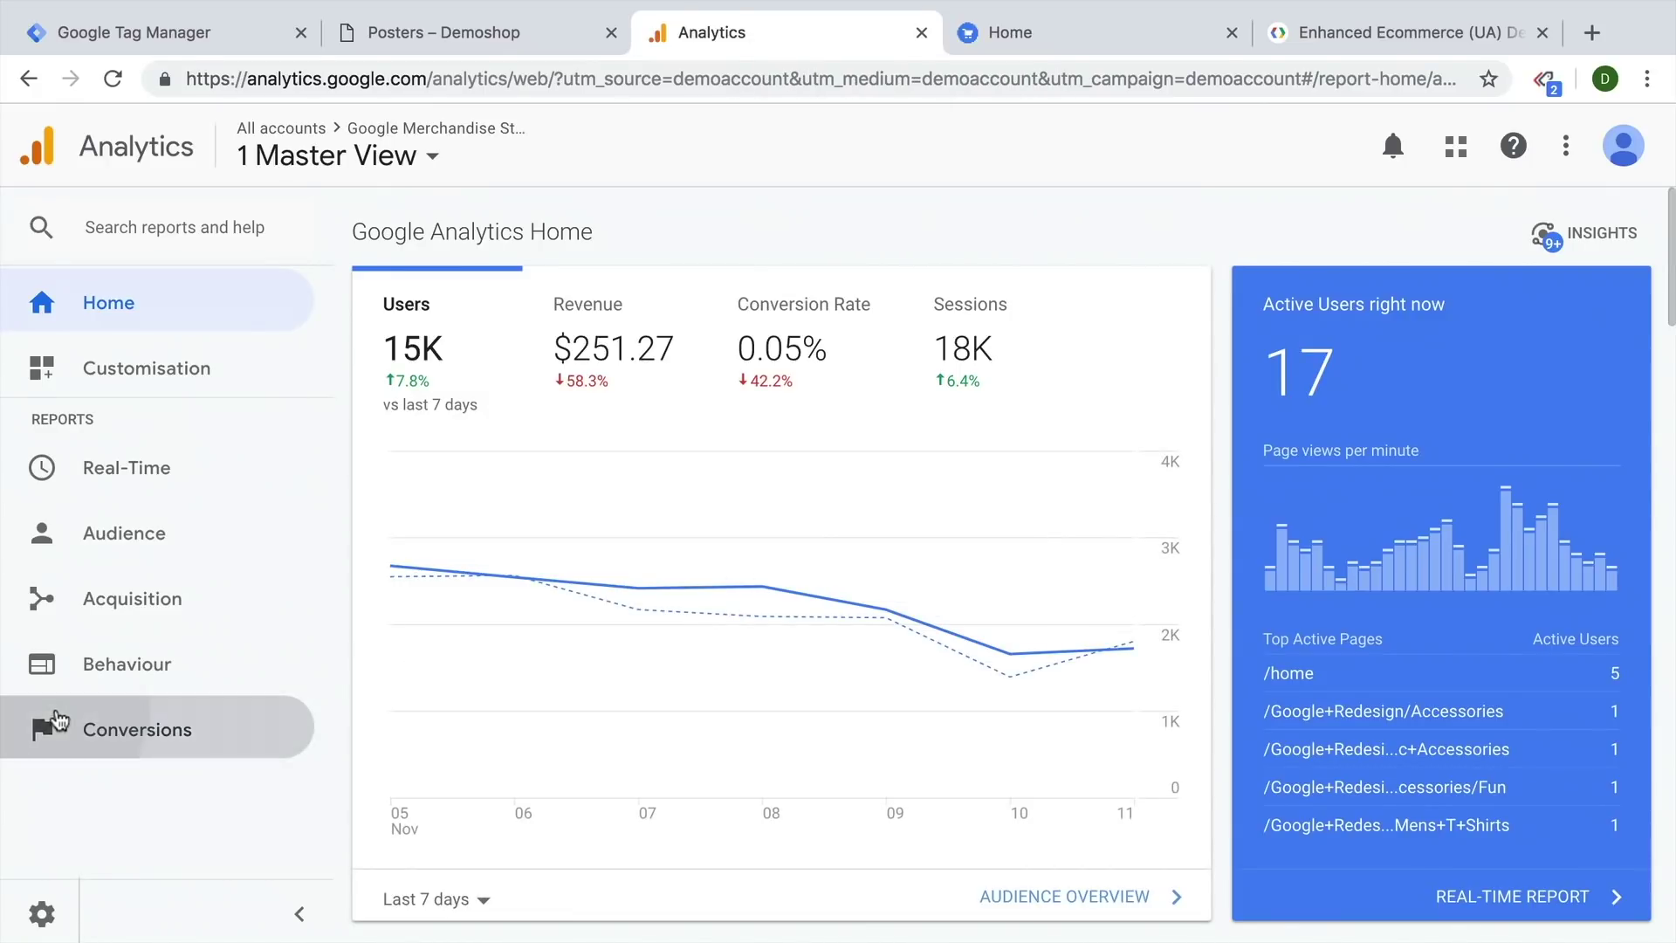
pyautogui.click(81, 756)
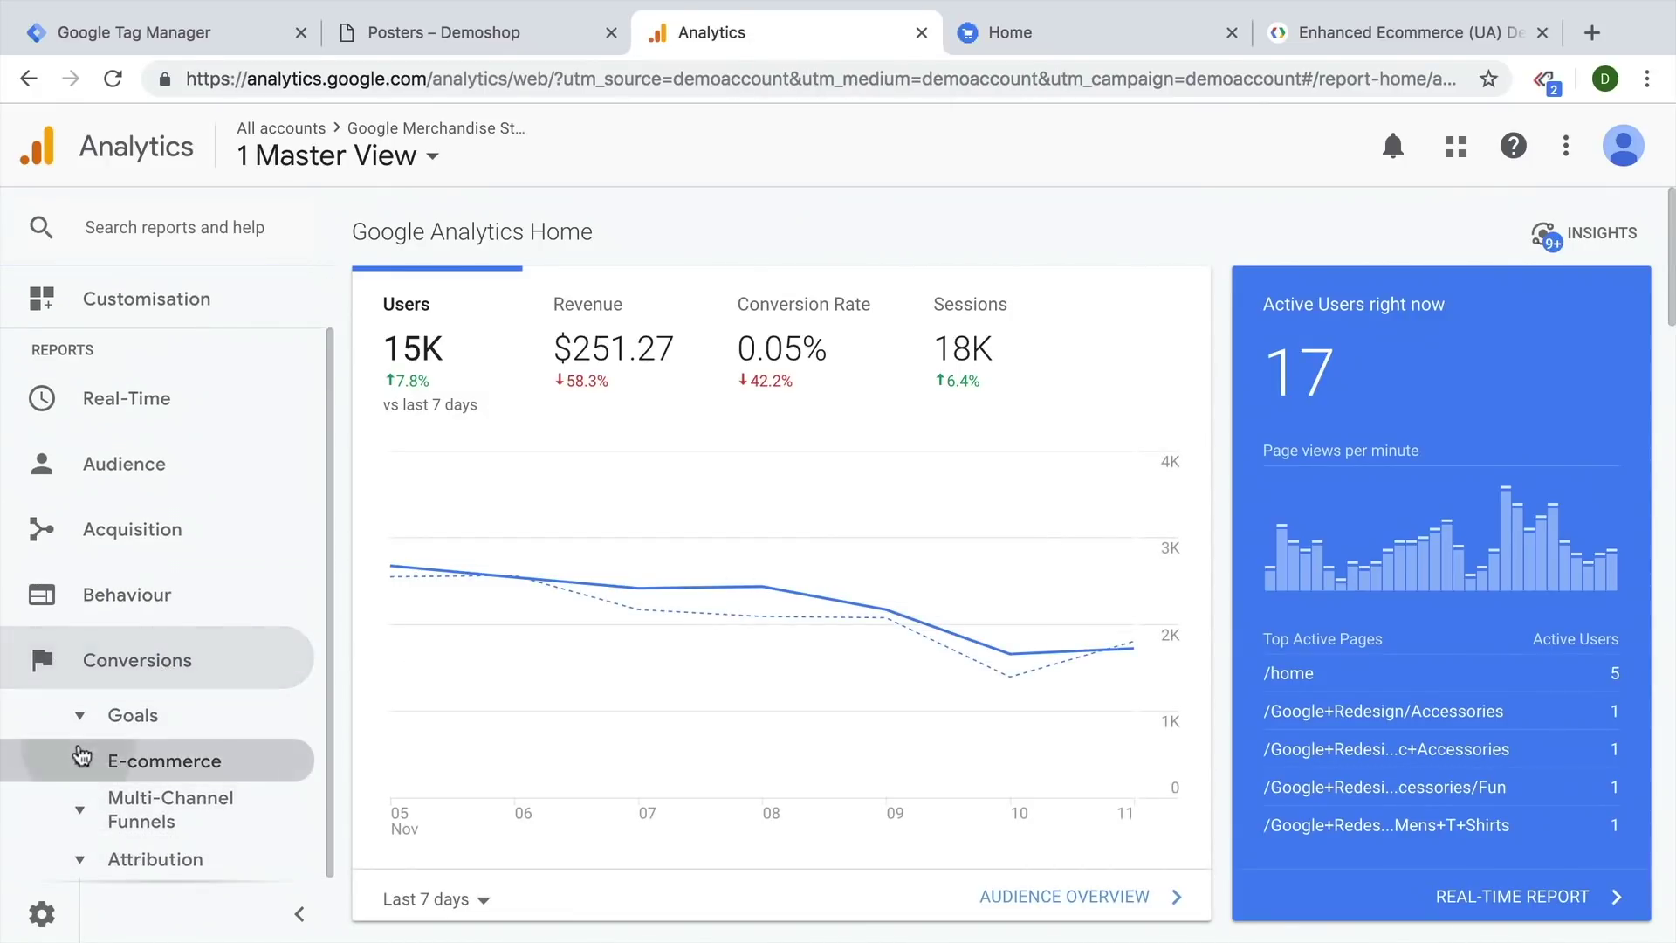
pyautogui.click(140, 762)
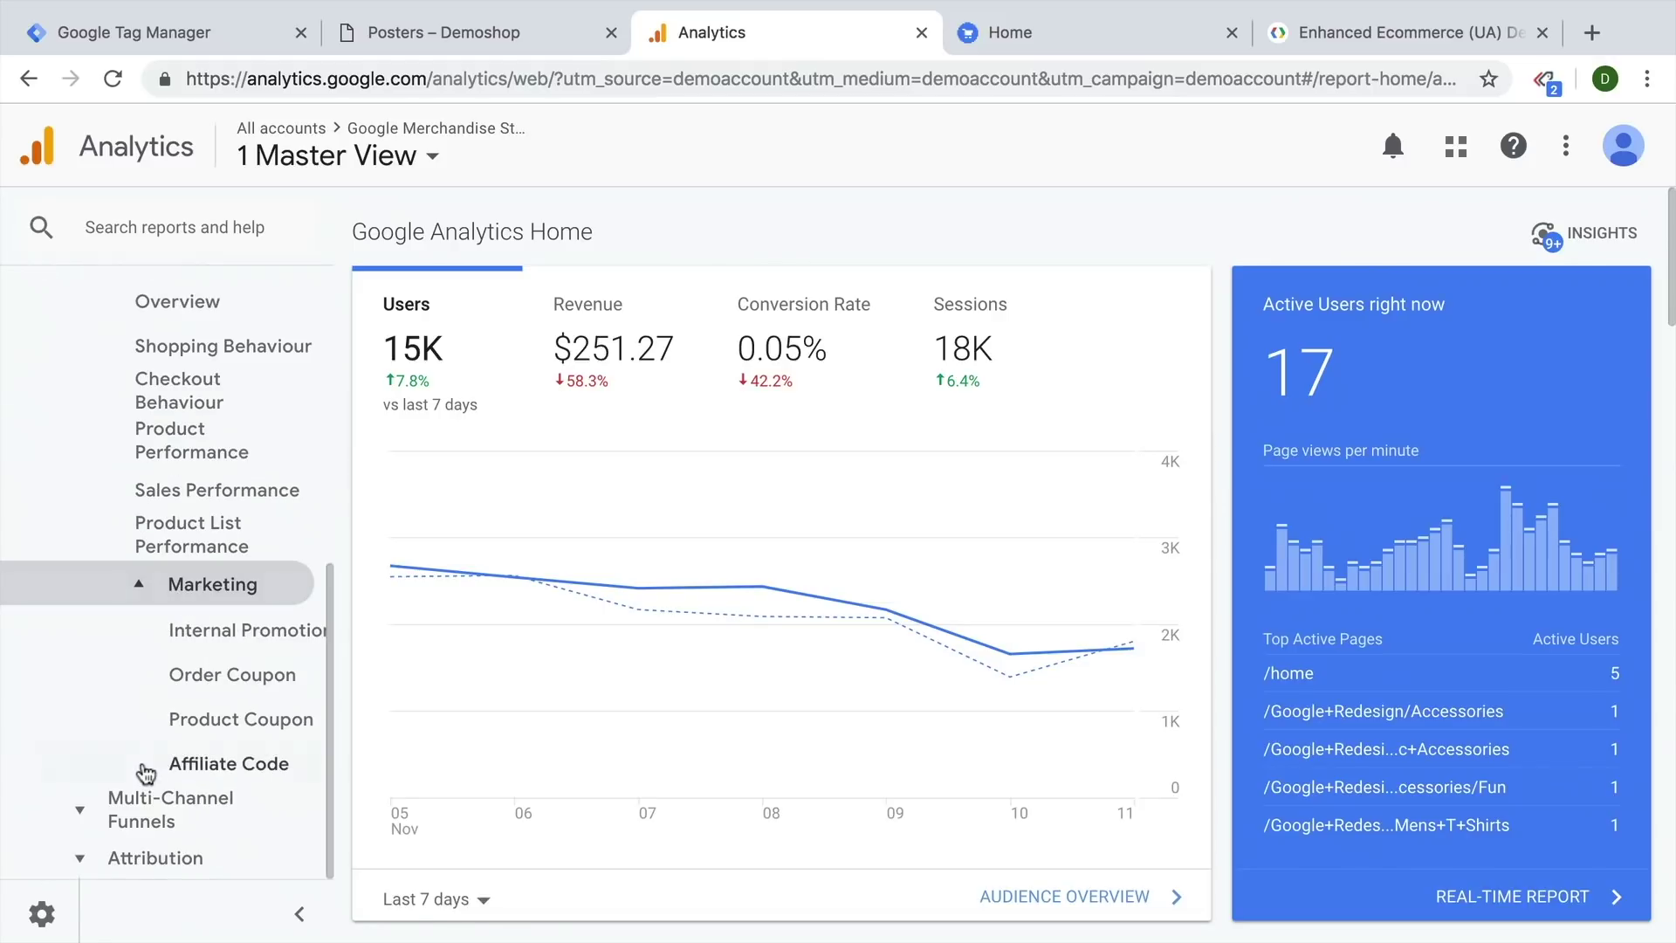
pyautogui.click(216, 640)
pyautogui.scroll(-5, 774, 673)
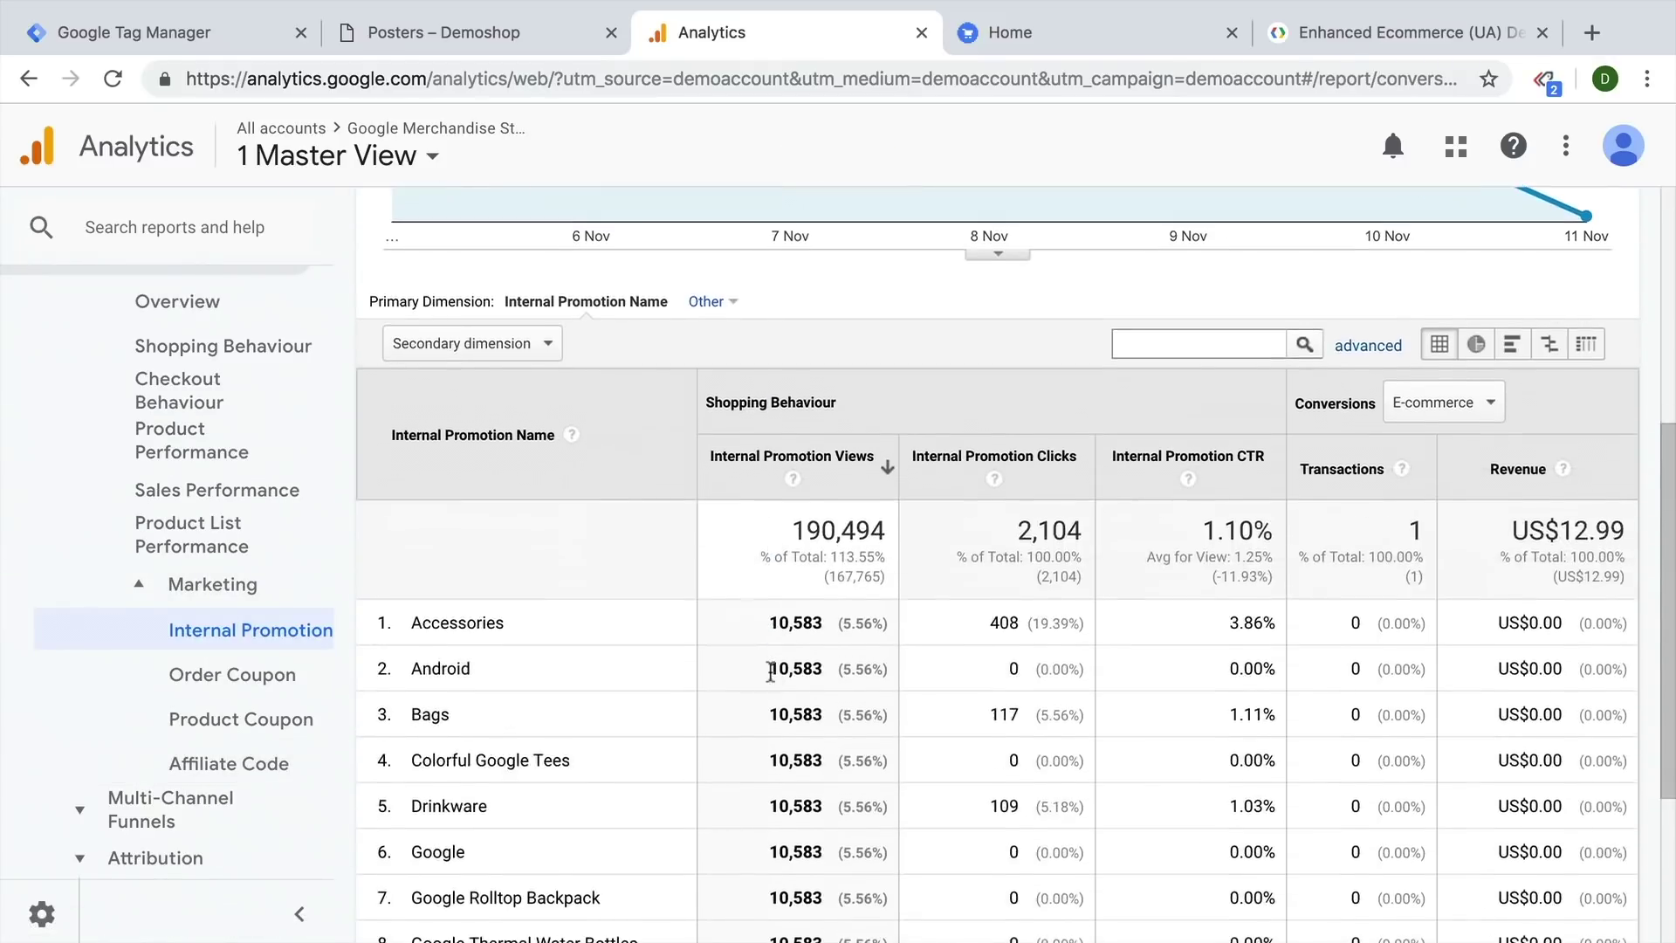
pyautogui.scroll(-3, 770, 673)
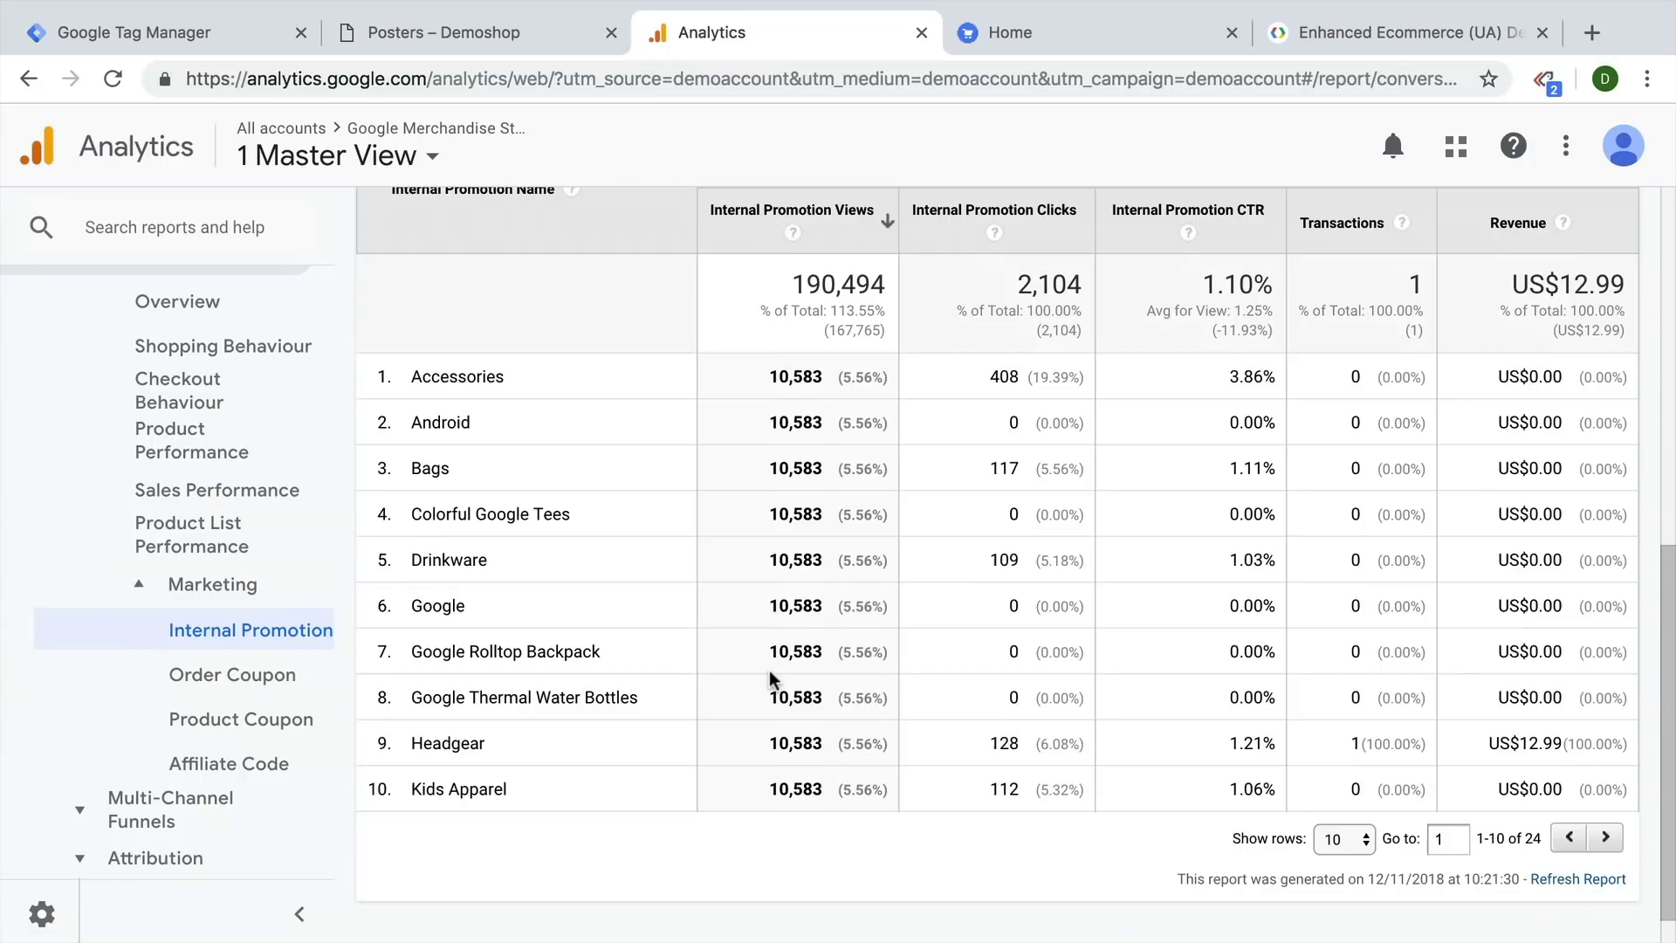
pyautogui.scroll(2, 591, 470)
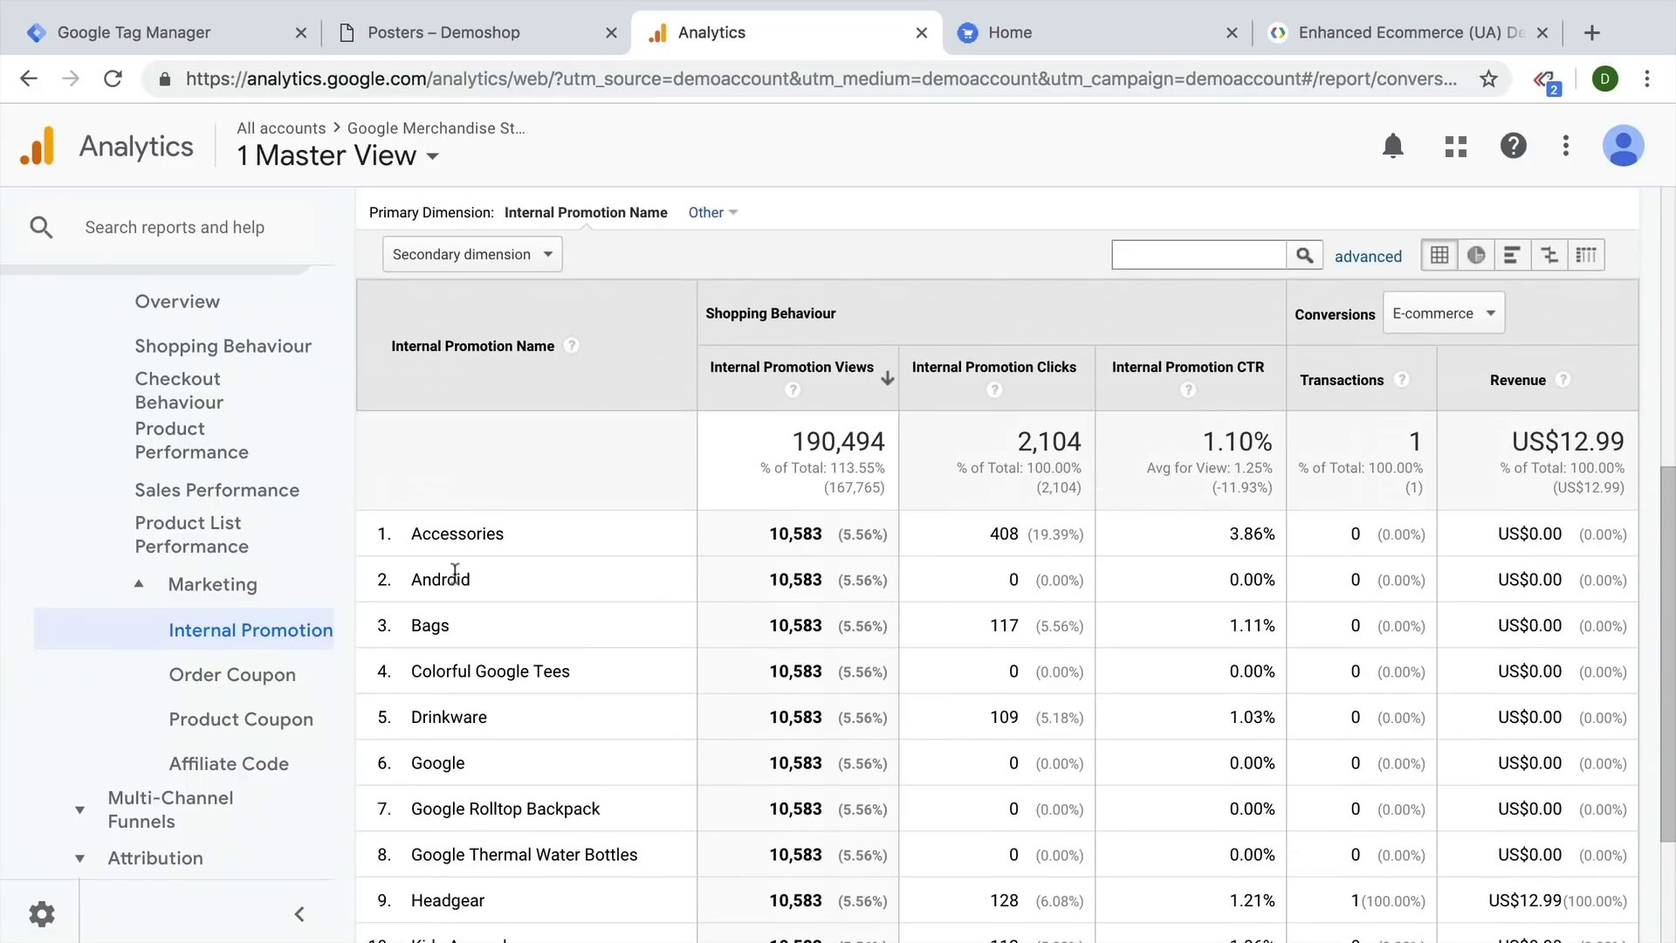
# Step: Examine the Accessories promotion's views, clicks, CTR, transactions and revenue by highlighting each value in its row
pyautogui.moveTo(822, 534); pyautogui.dragTo(790, 532)
pyautogui.doubleClick(1006, 528)
pyautogui.doubleClick(1246, 534)
pyautogui.moveTo(1350, 533); pyautogui.dragTo(1633, 543)
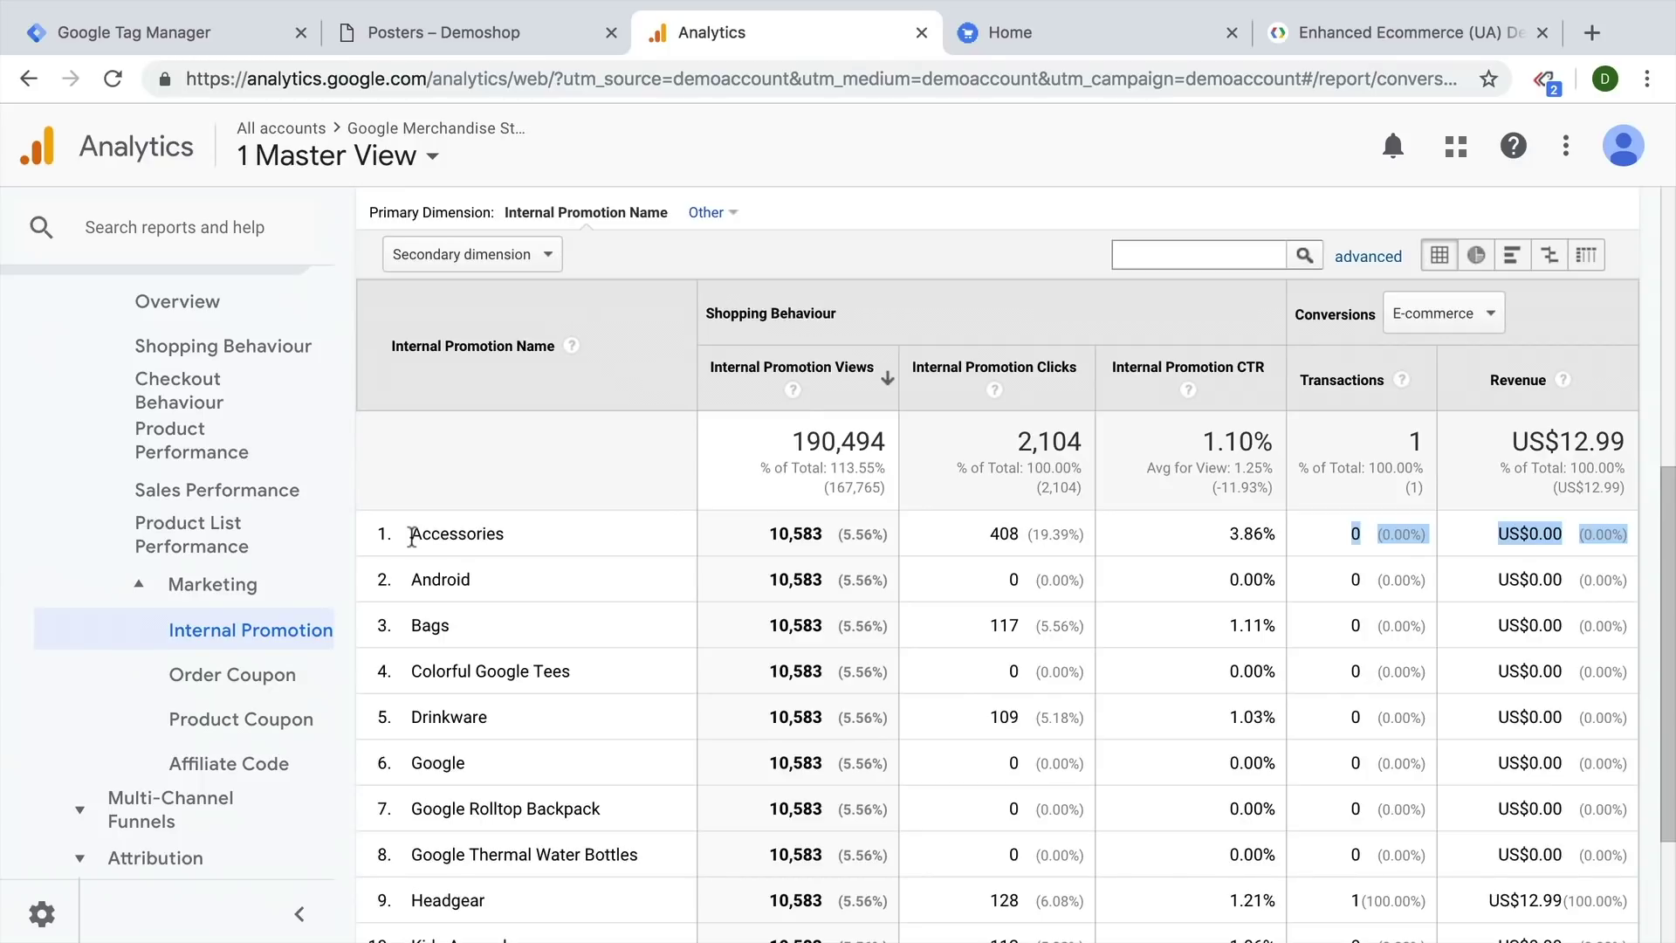
# Step: Switch to the T-shirt shop, open the Back To School banner's promotionClick code and highlight the whole dataLayer.push snippet
pyautogui.click(1122, 45)
pyautogui.scroll(-3, 1216, 447)
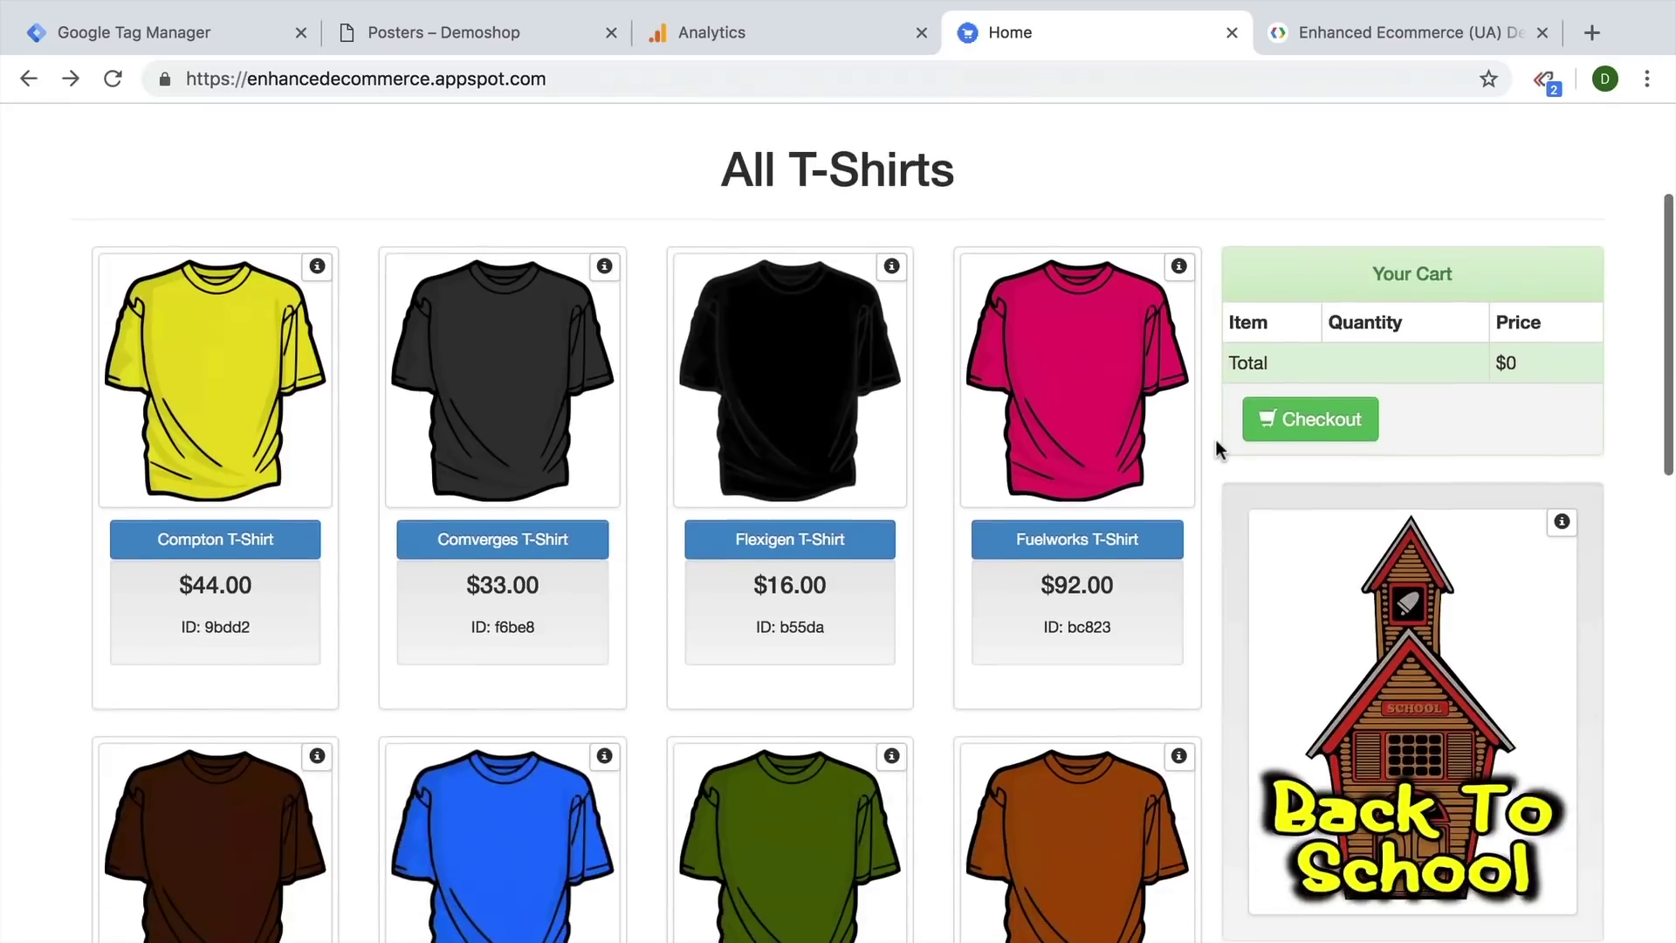
pyautogui.click(1562, 521)
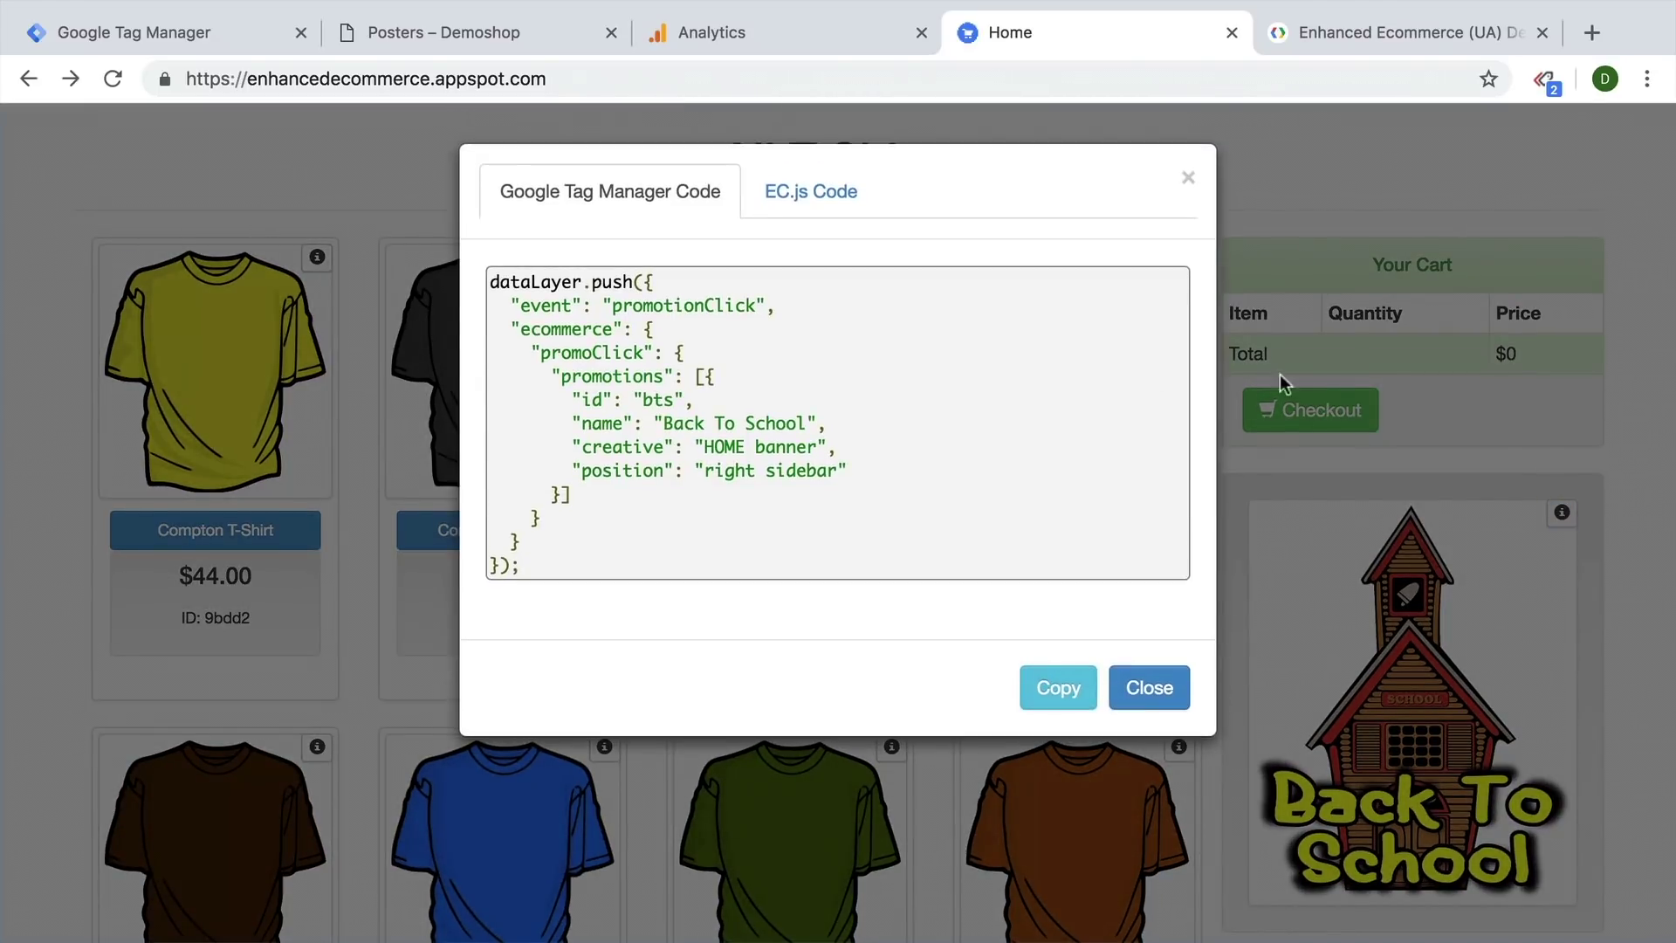
pyautogui.moveTo(731, 594); pyautogui.dragTo(526, 289)
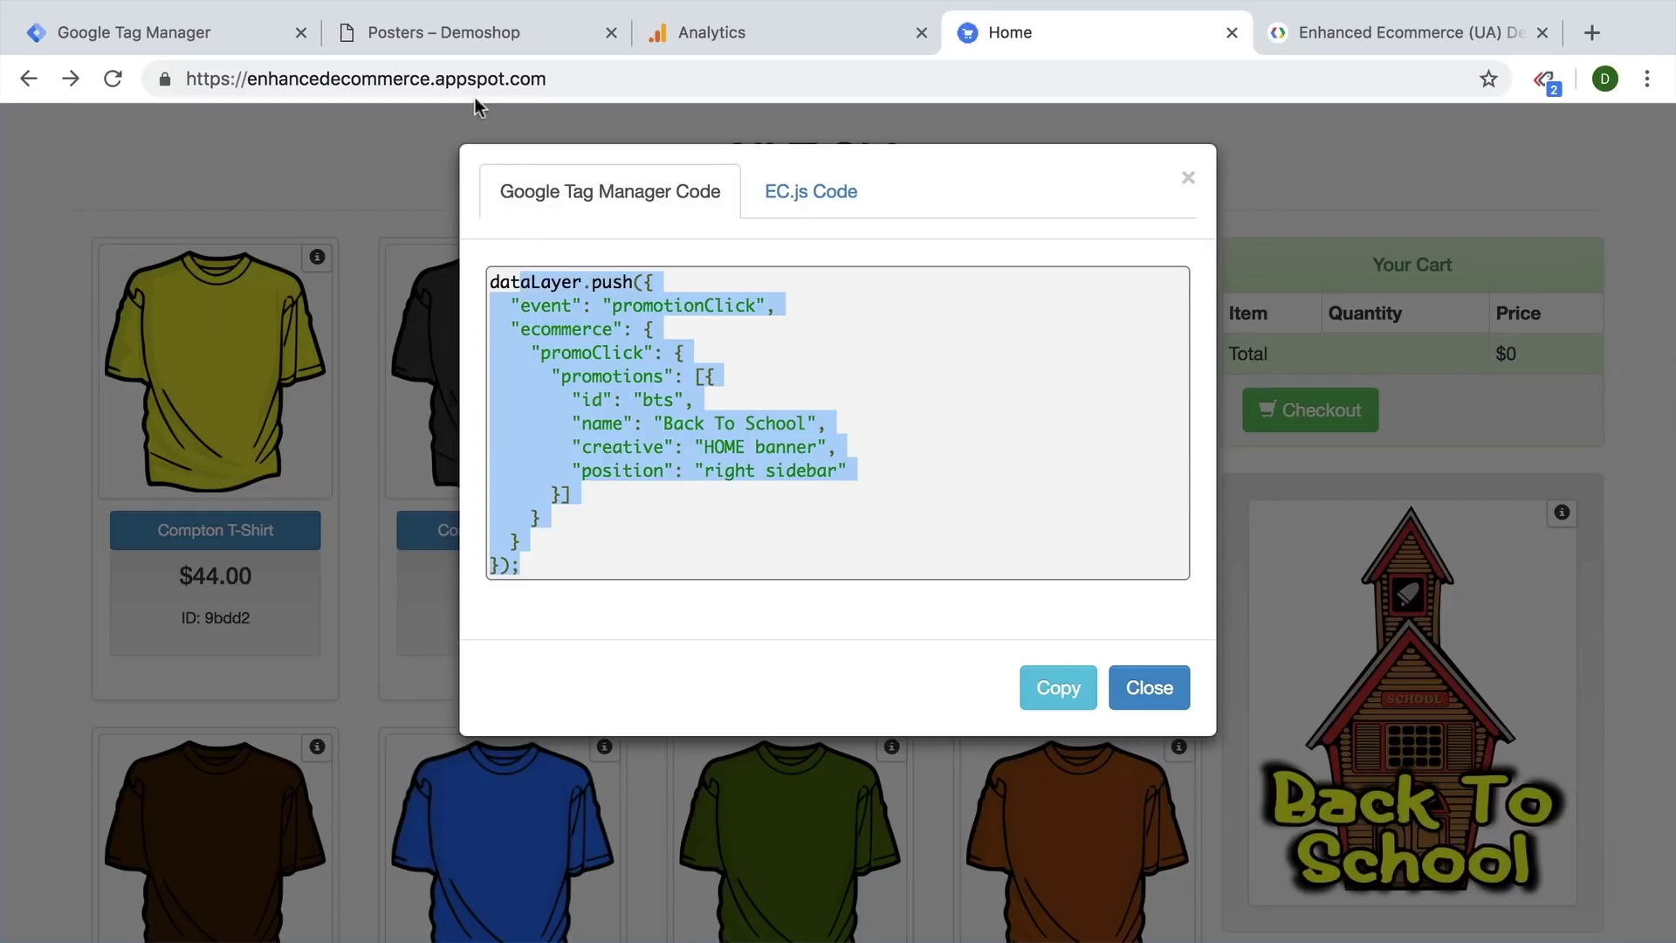
# Step: Switch to the Demoshop Posters page and locate the poster under the sidebar's Ad heading
pyautogui.click(464, 31)
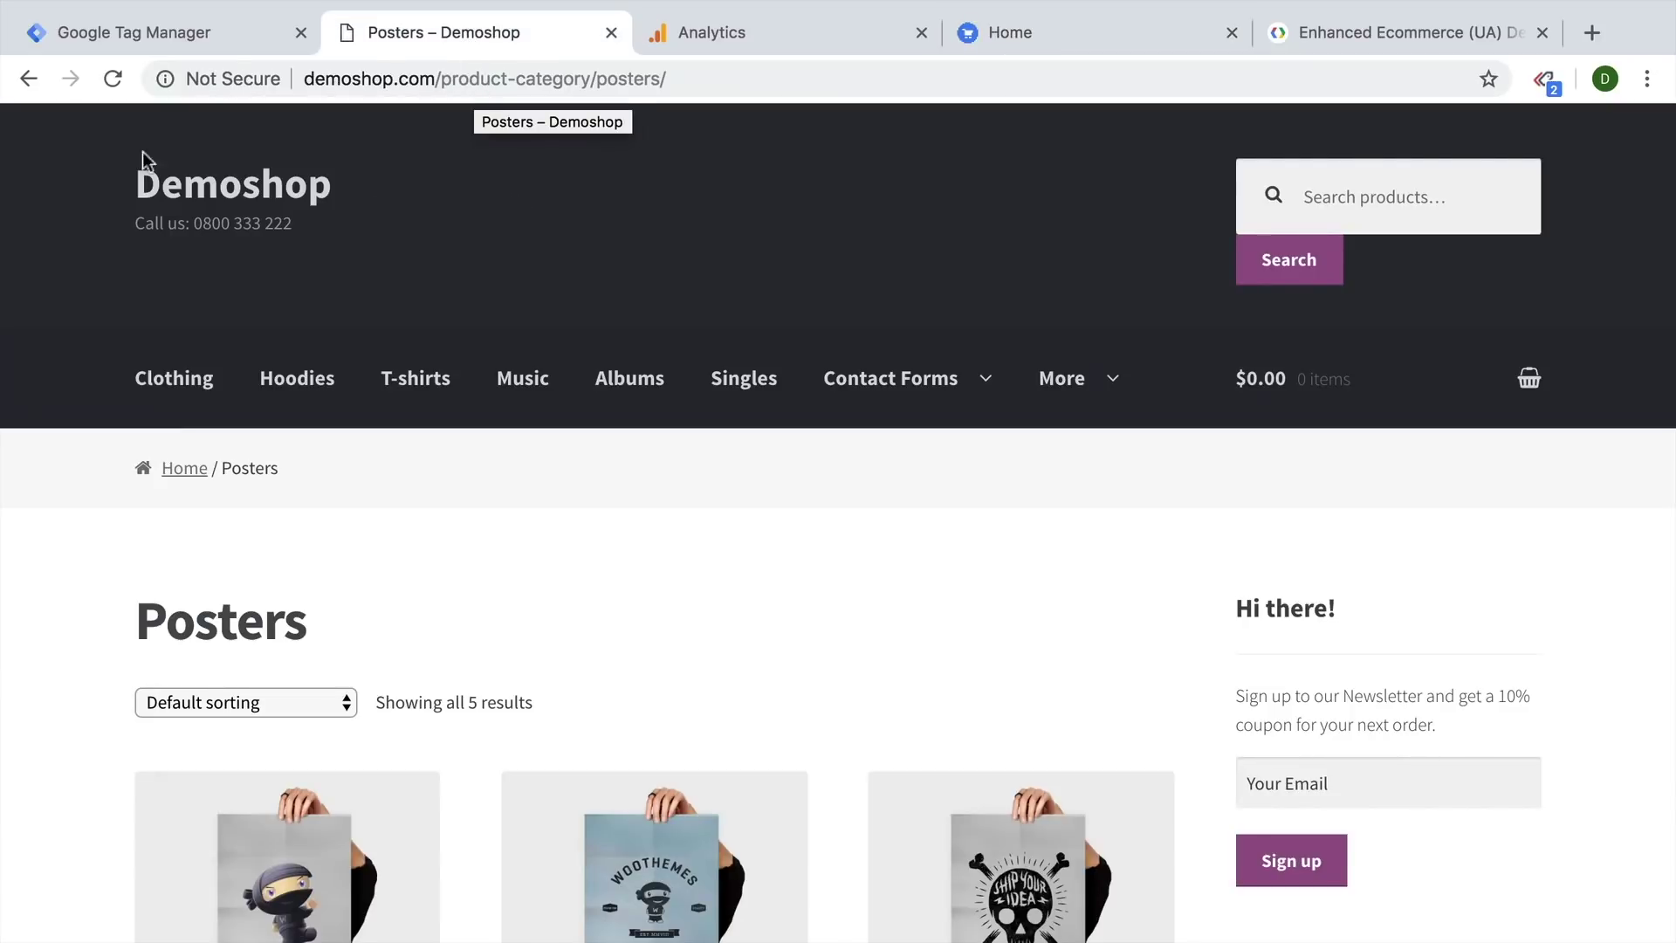
pyautogui.scroll(-12, 758, 288)
pyautogui.scroll(-8, 761, 295)
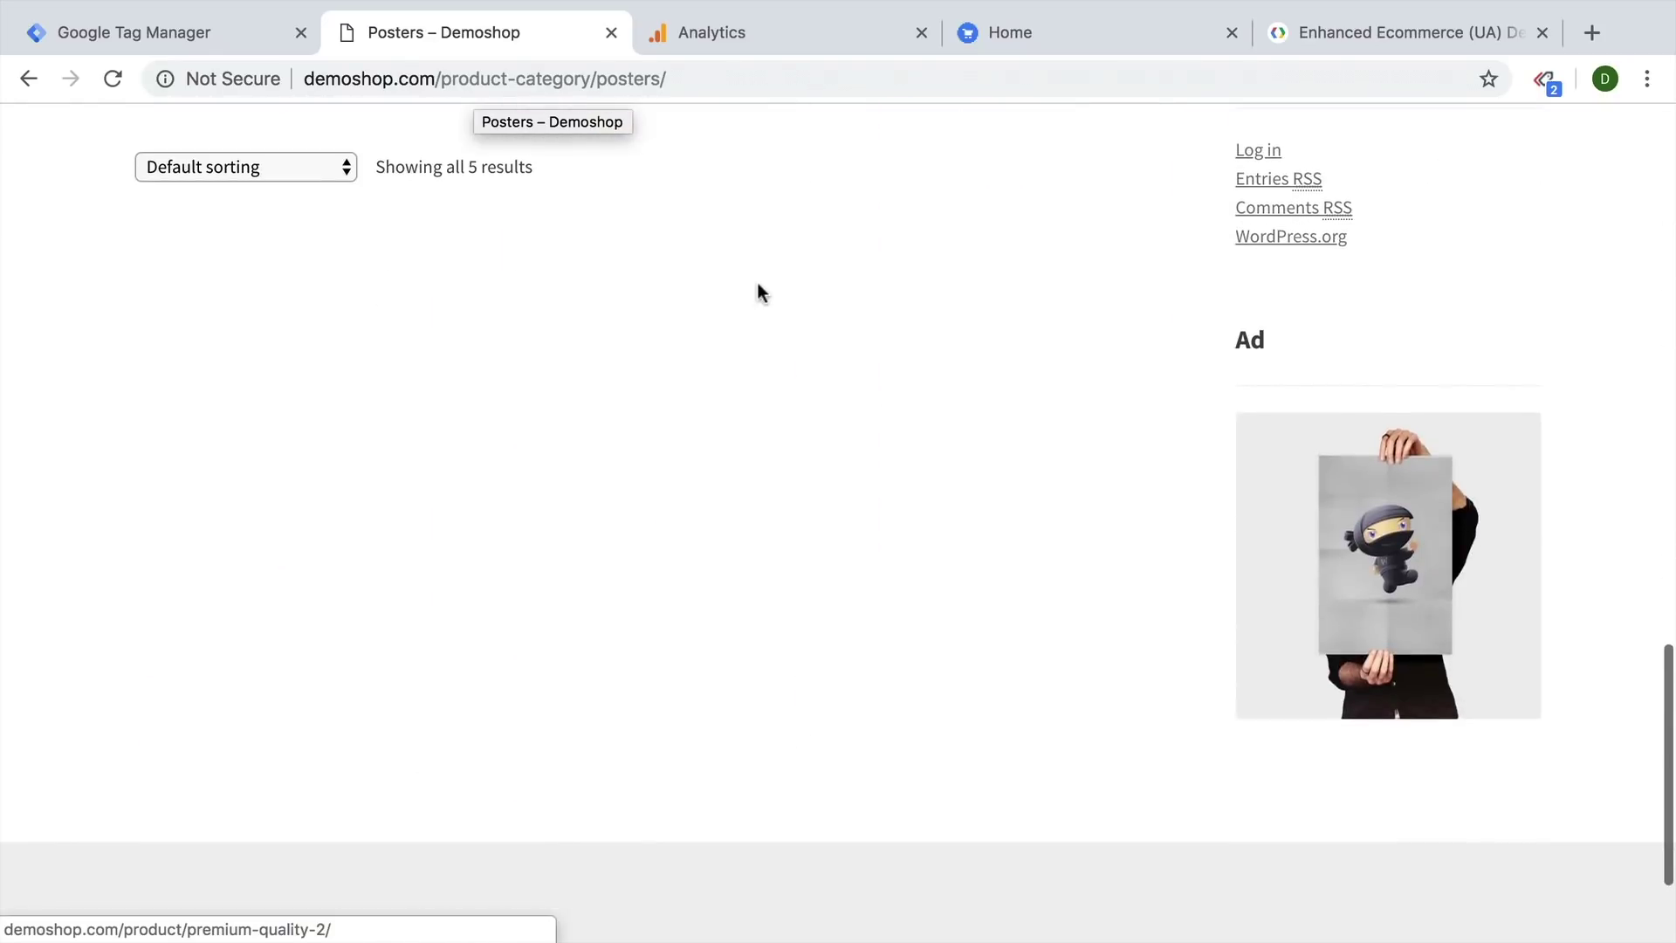
# Step: Open the Flying Ninja product page from the sidebar ad and return to the Posters page
pyautogui.click(1420, 618)
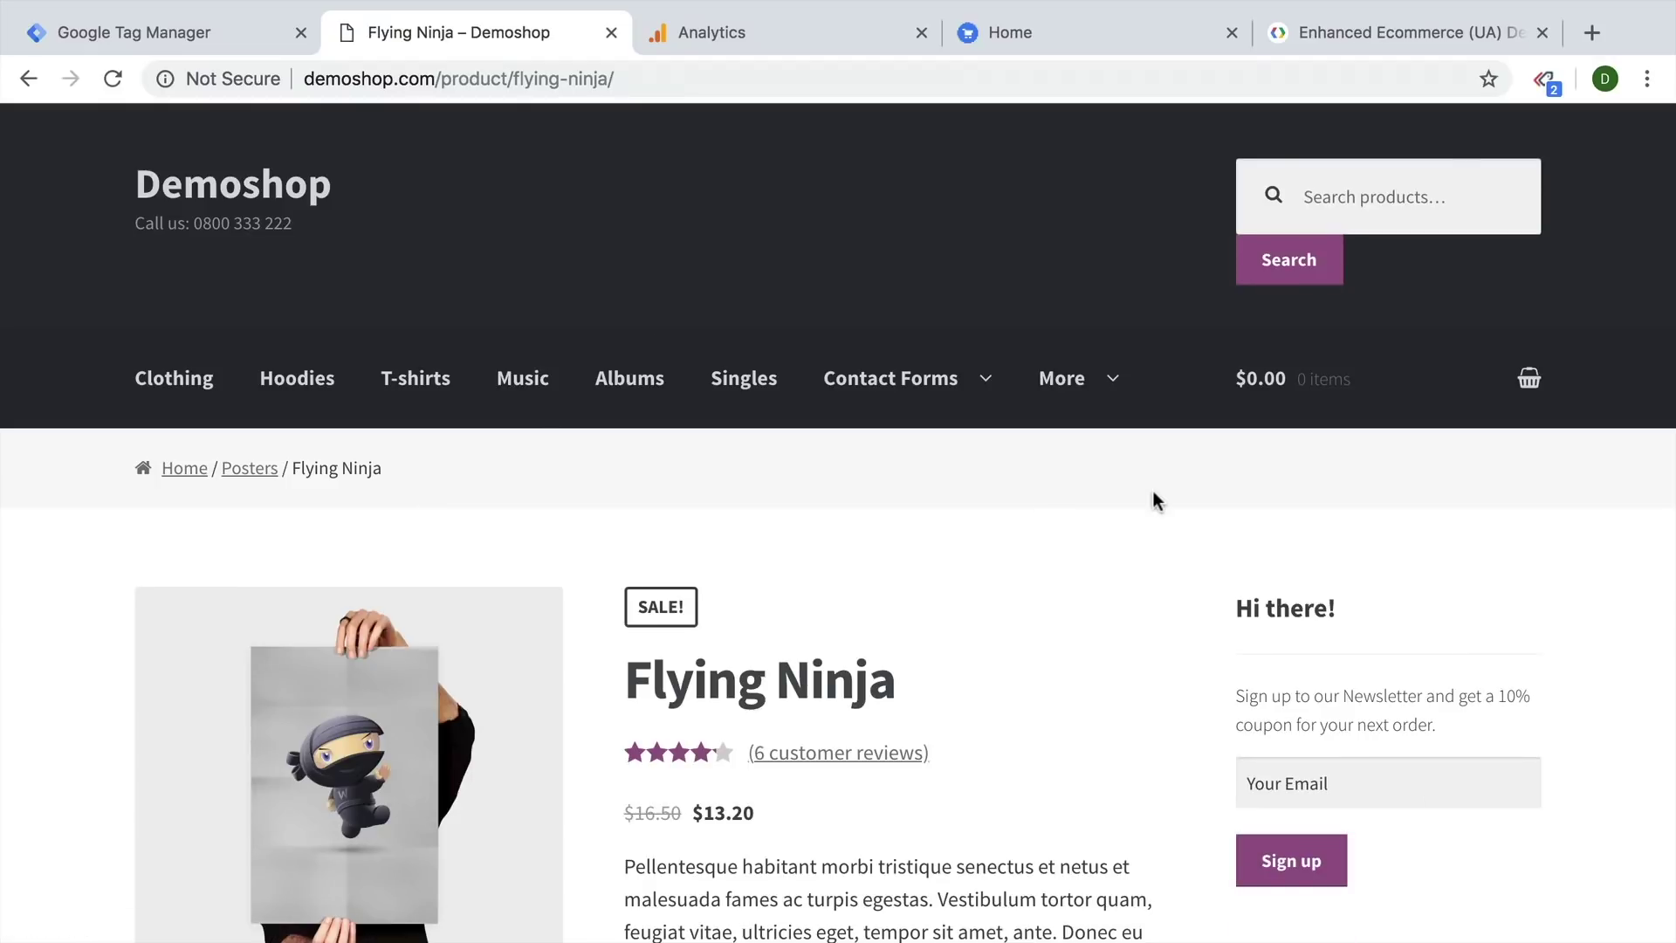
pyautogui.hscroll(-5, 1153, 493)
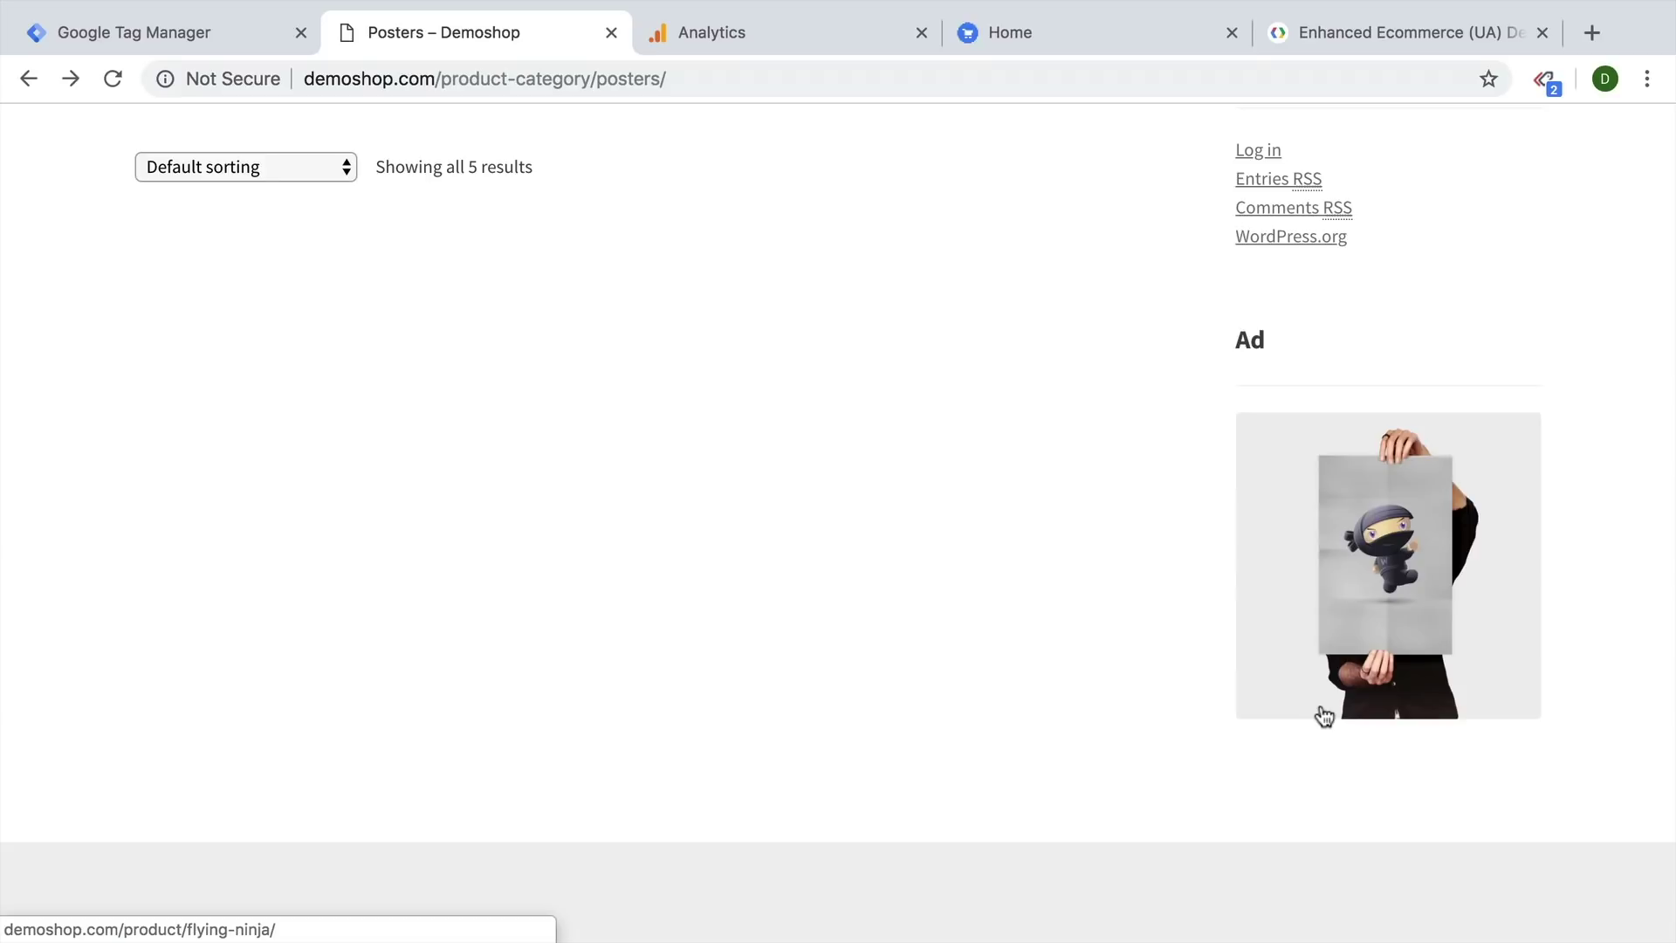
# Step: Switch to the T-shirt shop, close the code dialog and reopen the Back To School banner's Tag Manager code
pyautogui.click(1085, 37)
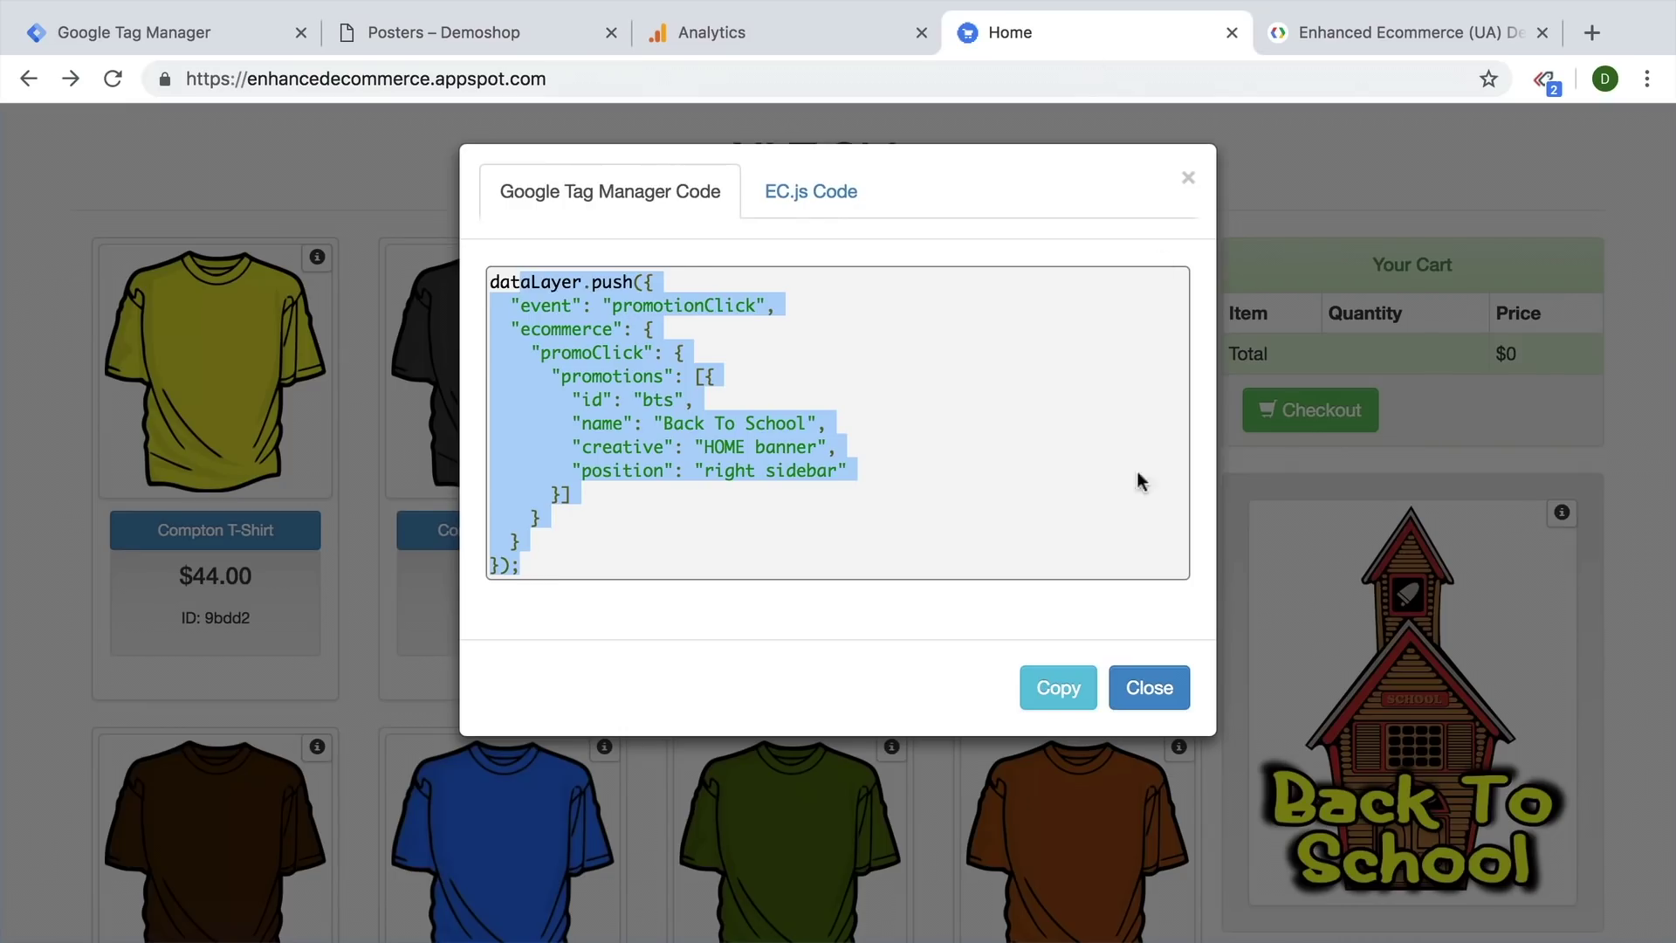
pyautogui.click(1173, 179)
pyautogui.click(1563, 513)
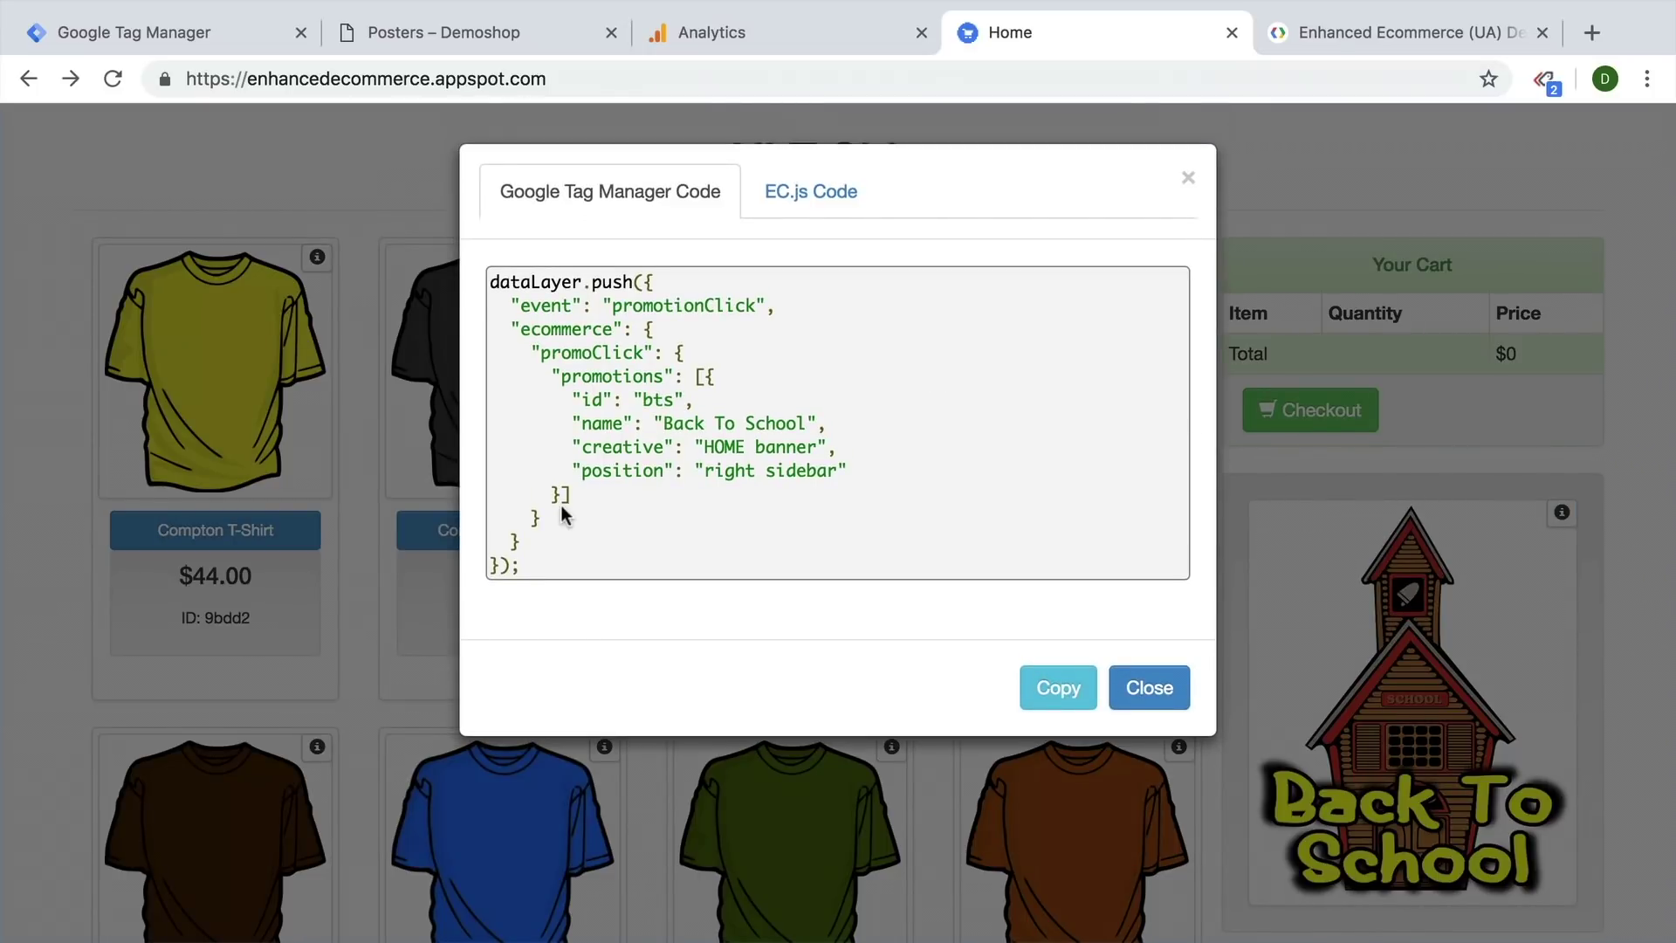
# Step: In the Enhanced Ecommerce developer guide, copy the promoView dataLayer.push snippet from the Measuring Promotion Impressions example without its script tags
pyautogui.click(1370, 32)
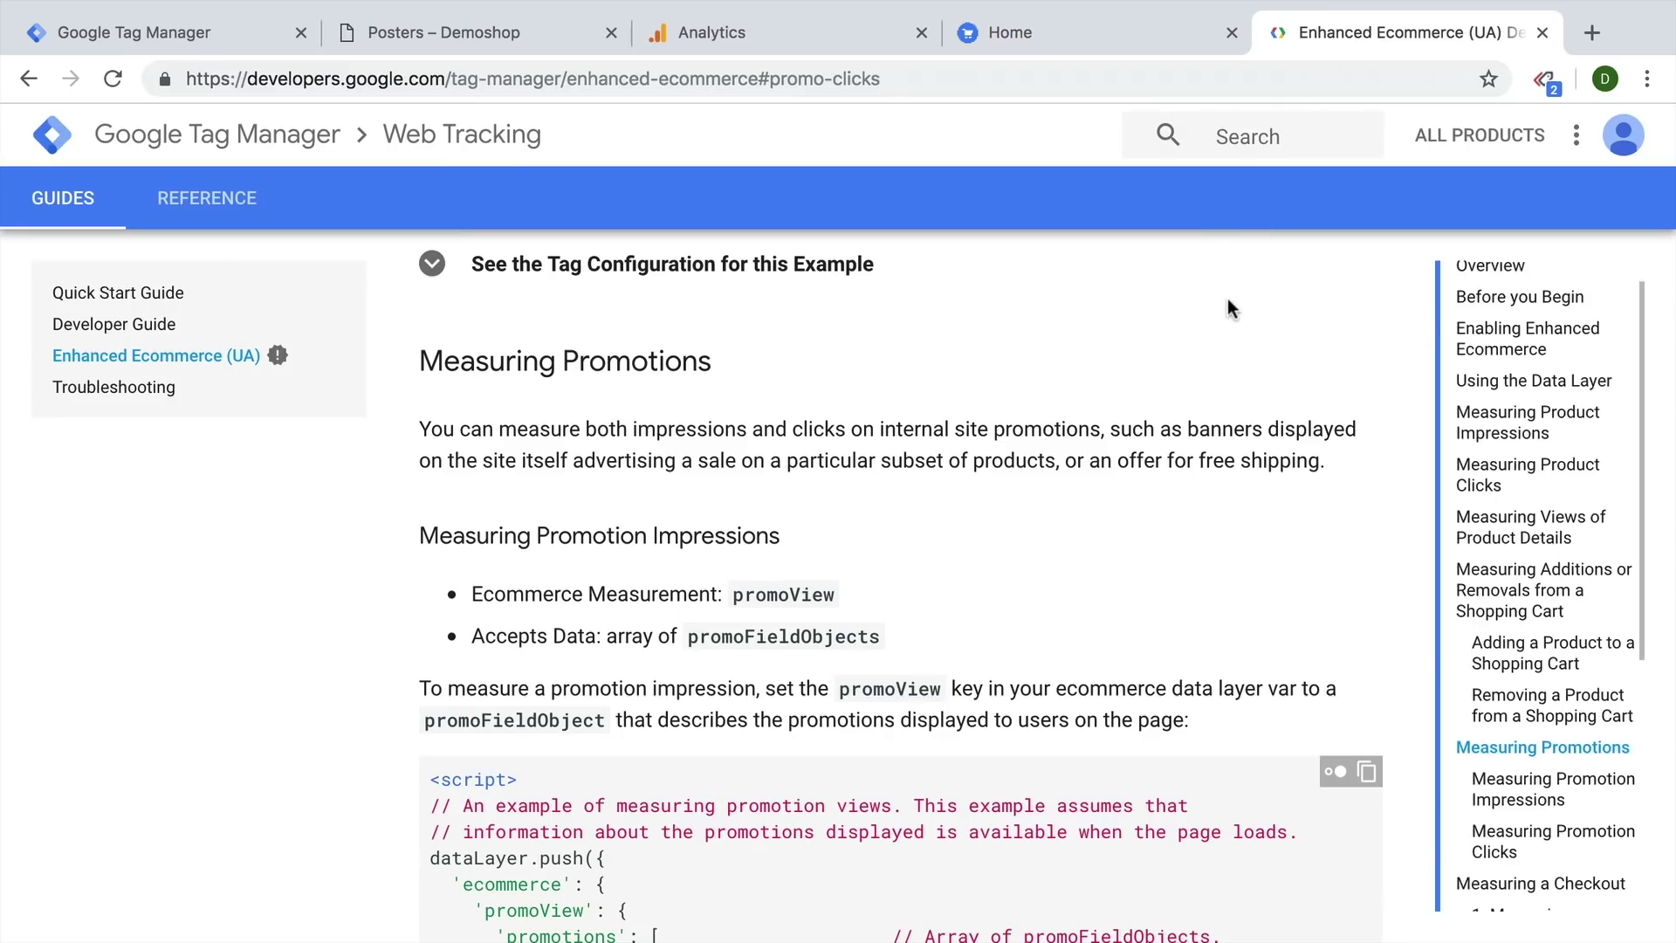
pyautogui.scroll(-3, 1074, 533)
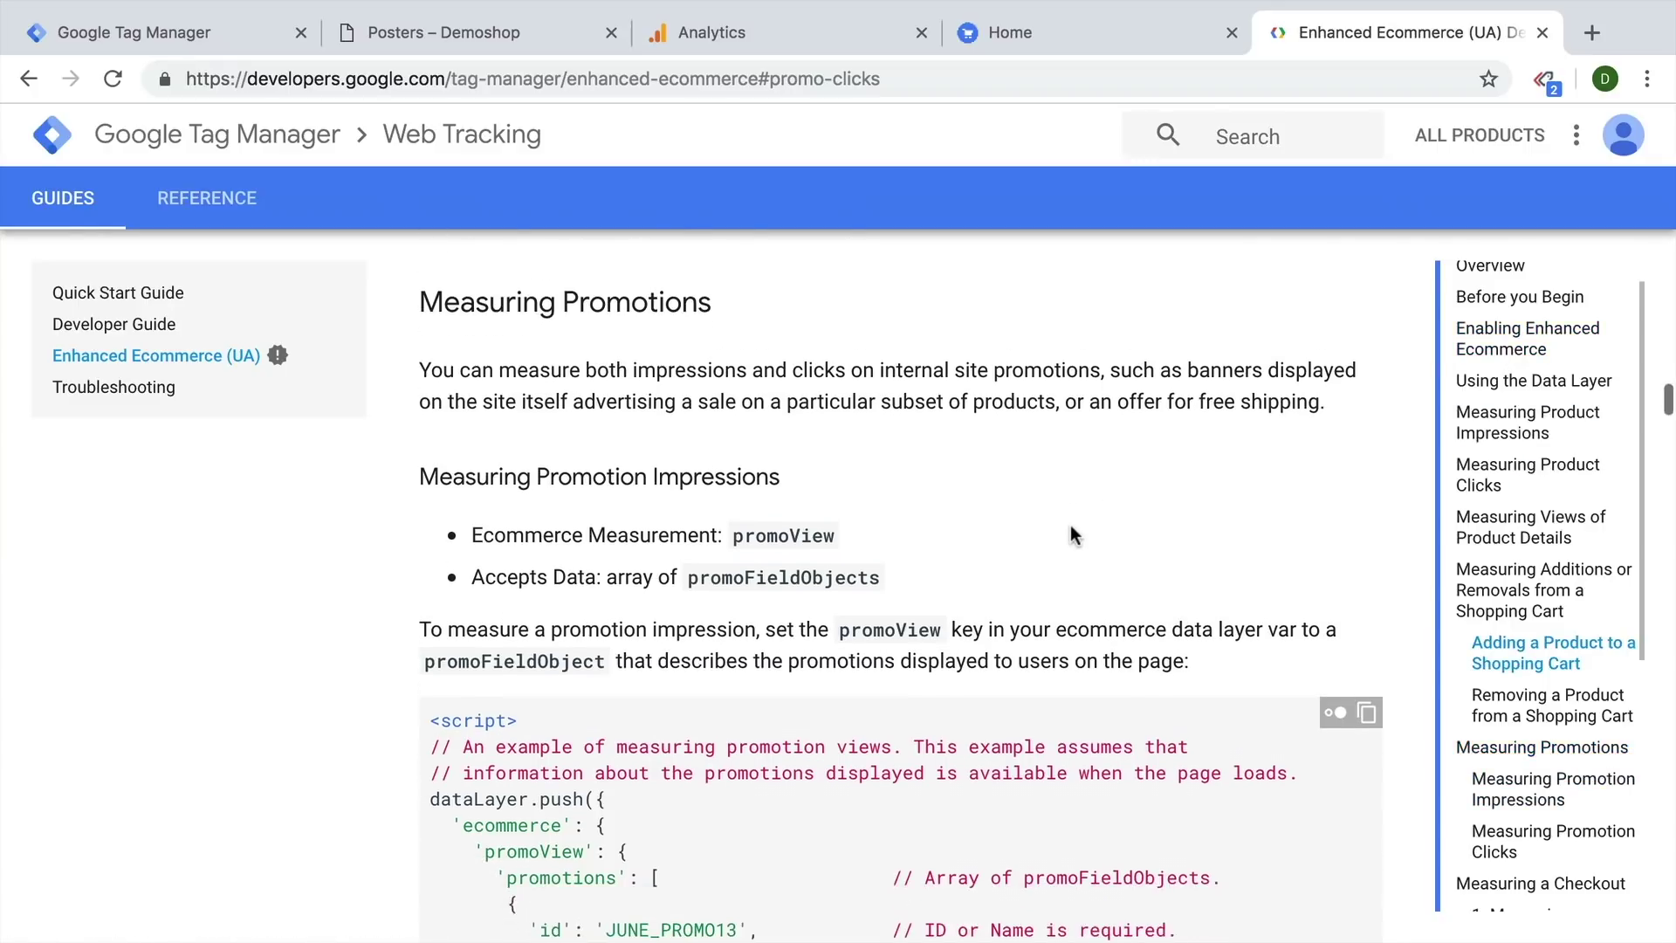
pyautogui.scroll(-5, 1140, 541)
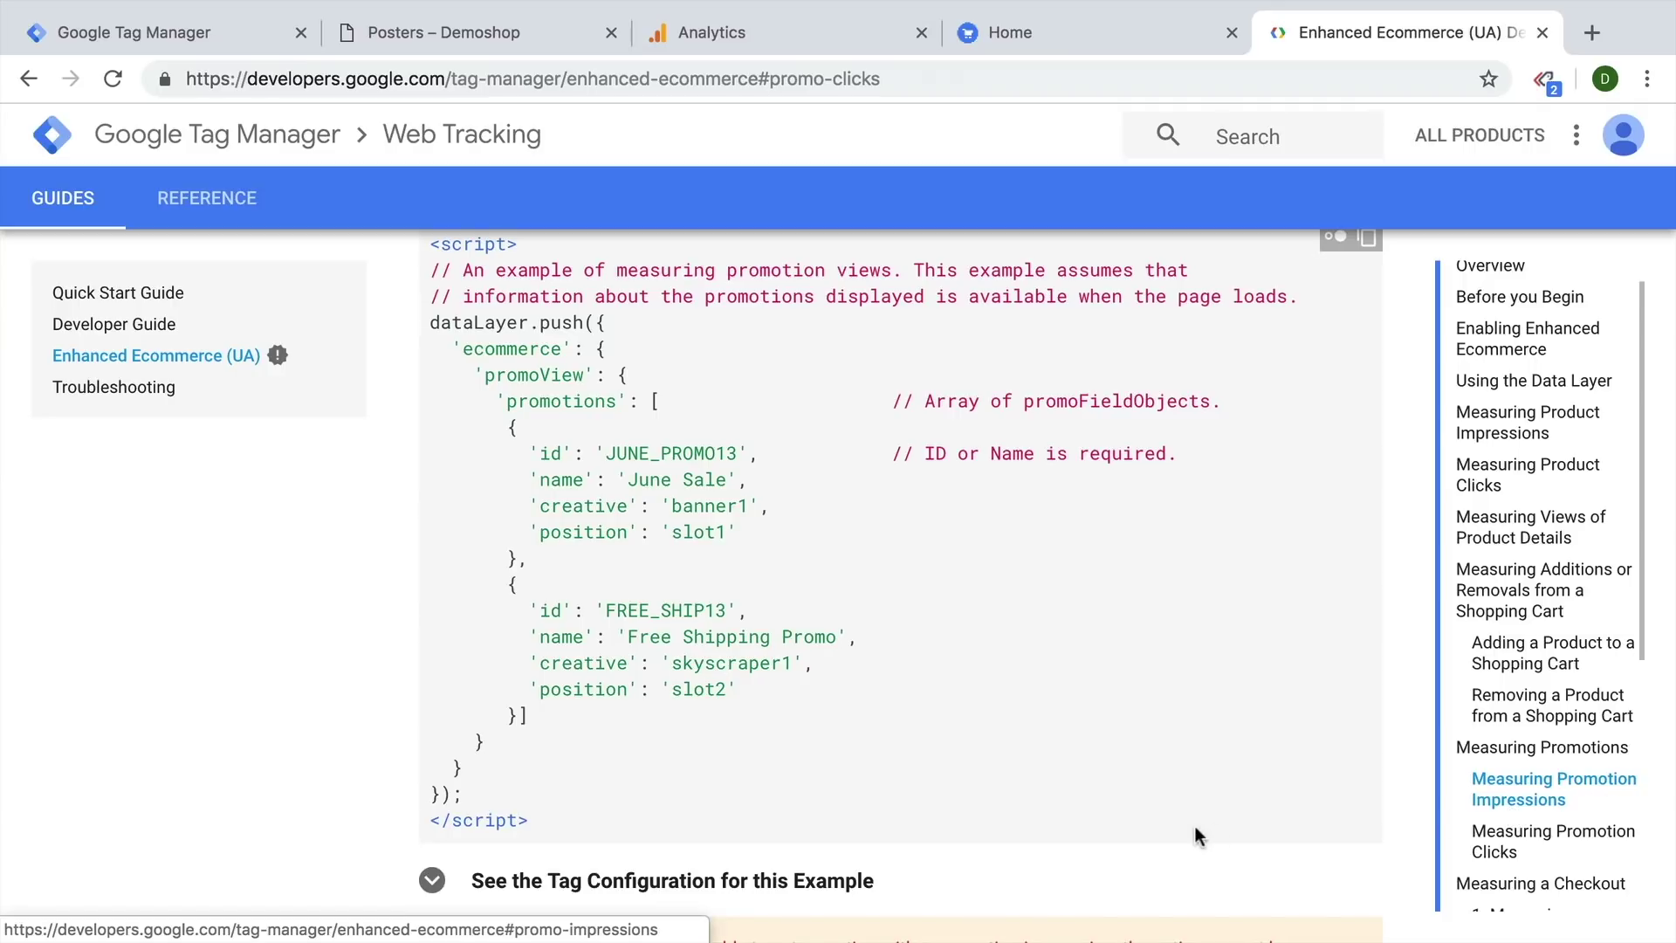
pyautogui.scroll(1, 1195, 826)
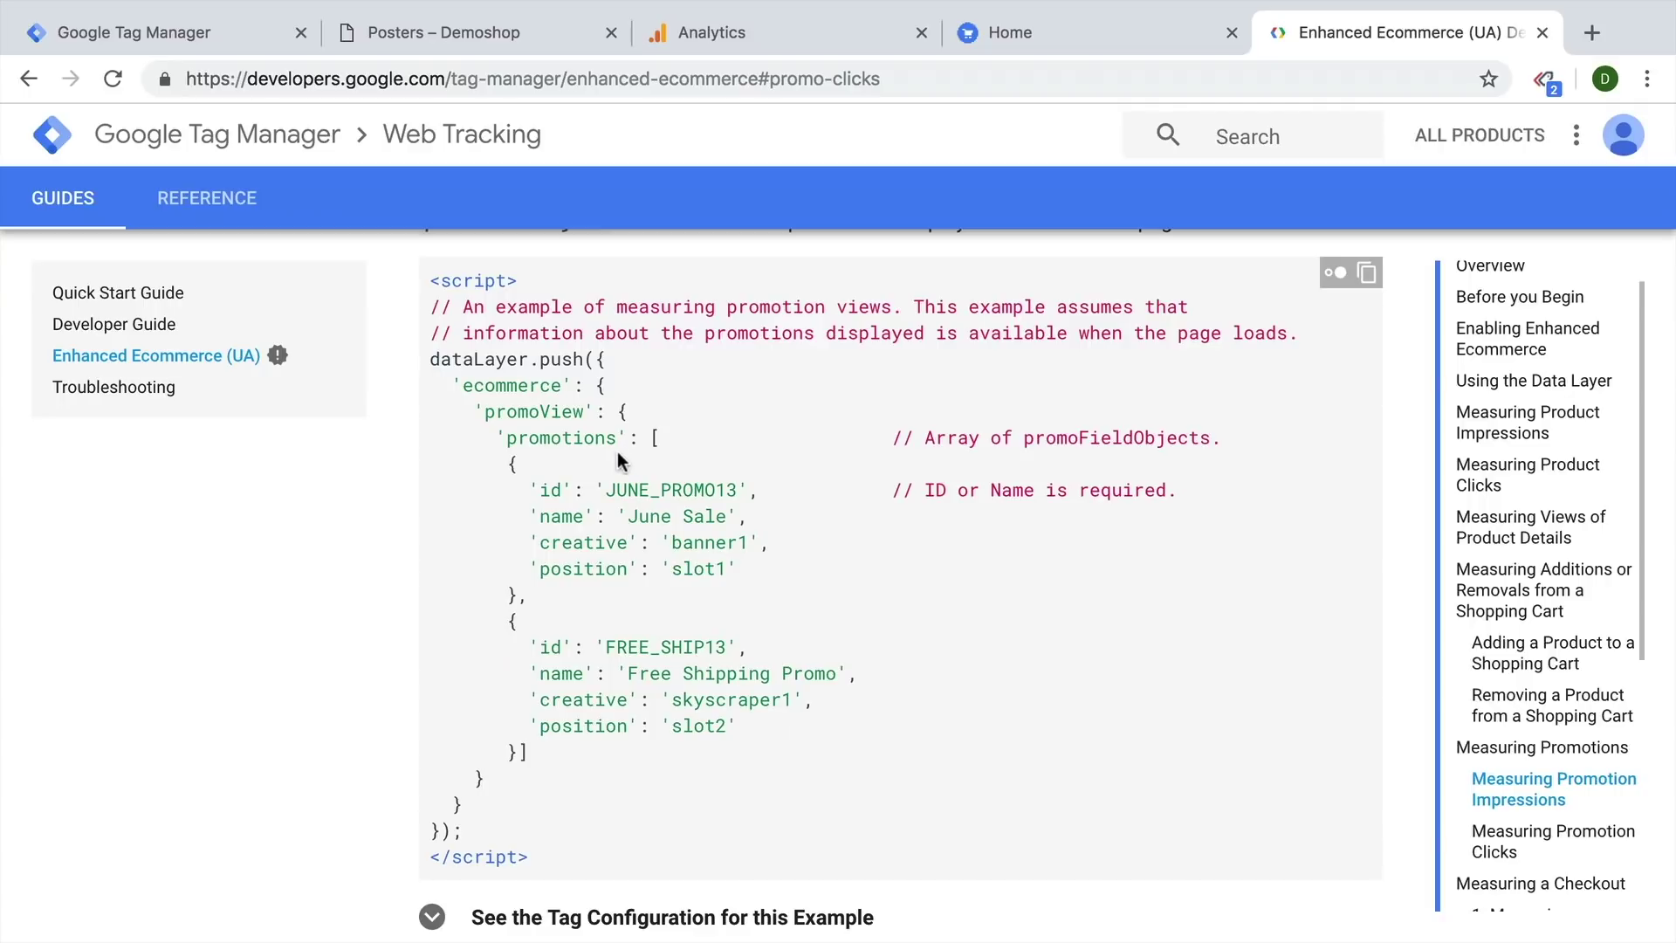
pyautogui.moveTo(463, 831); pyautogui.dragTo(423, 353)
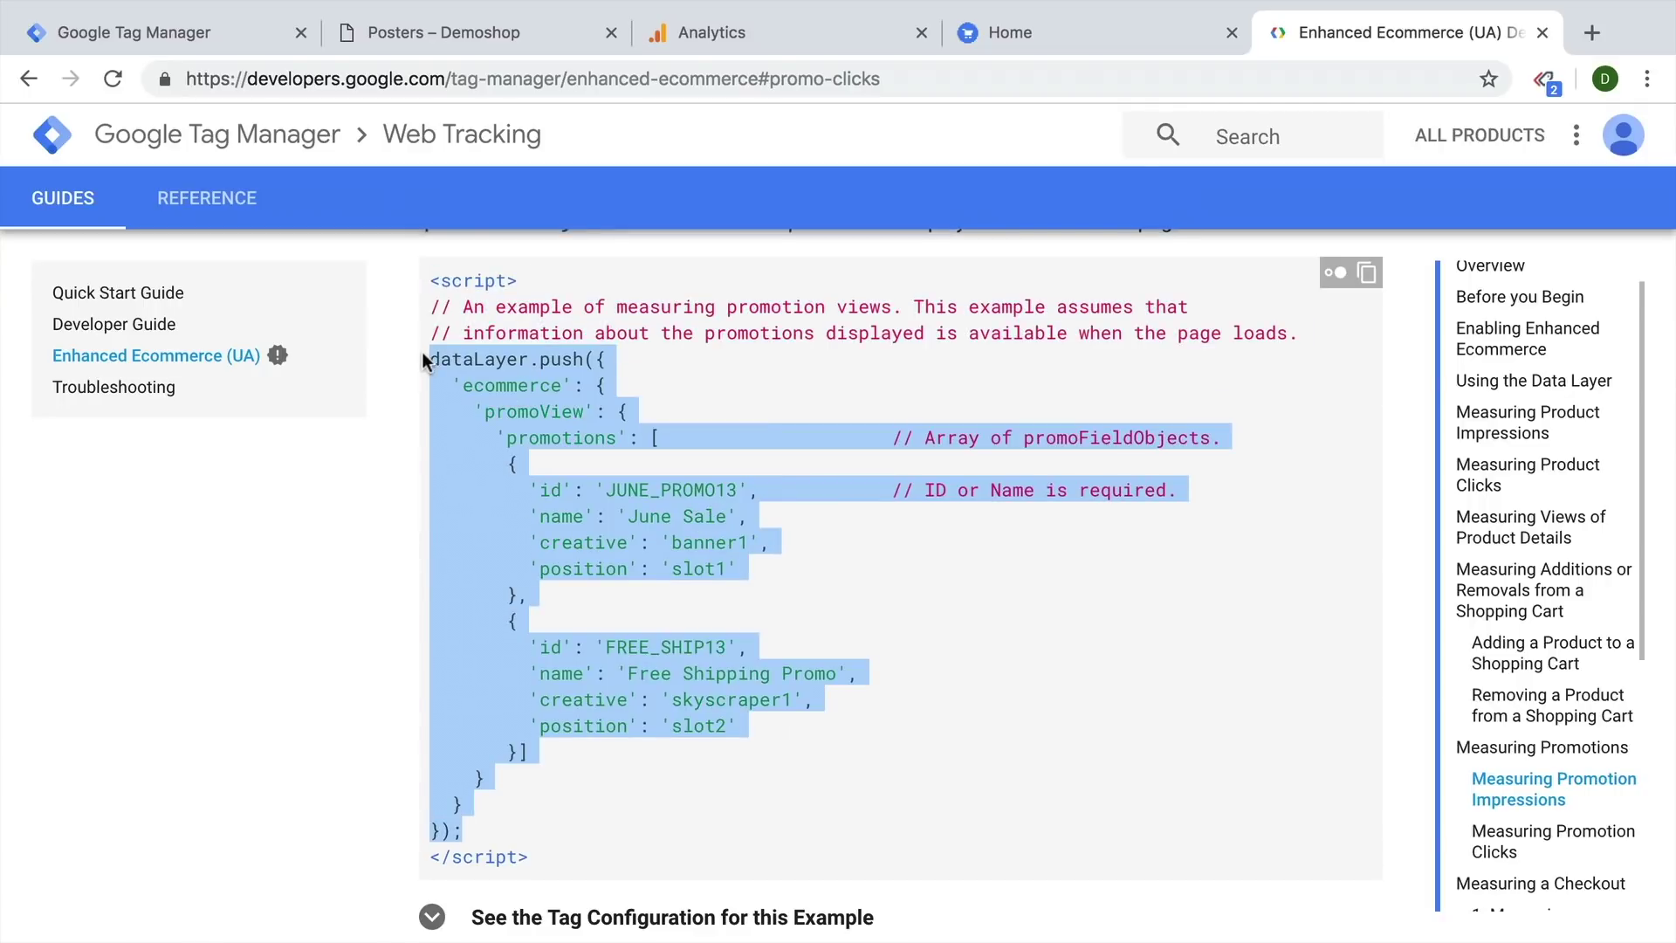
pyautogui.rightClick(489, 357)
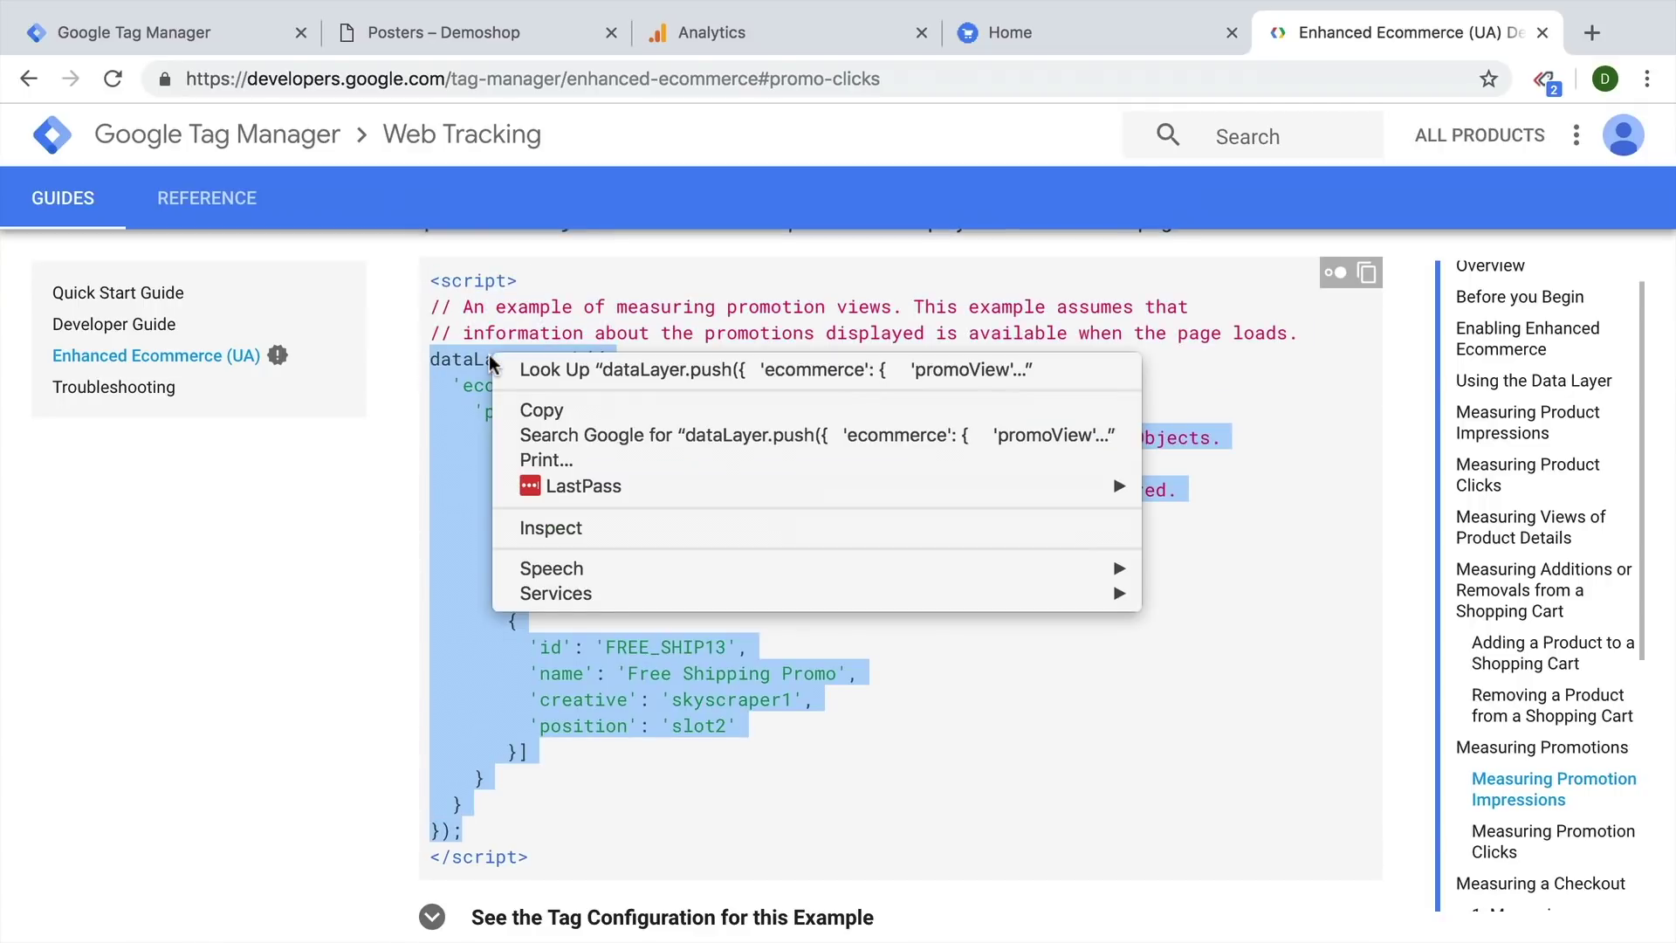
pyautogui.click(580, 416)
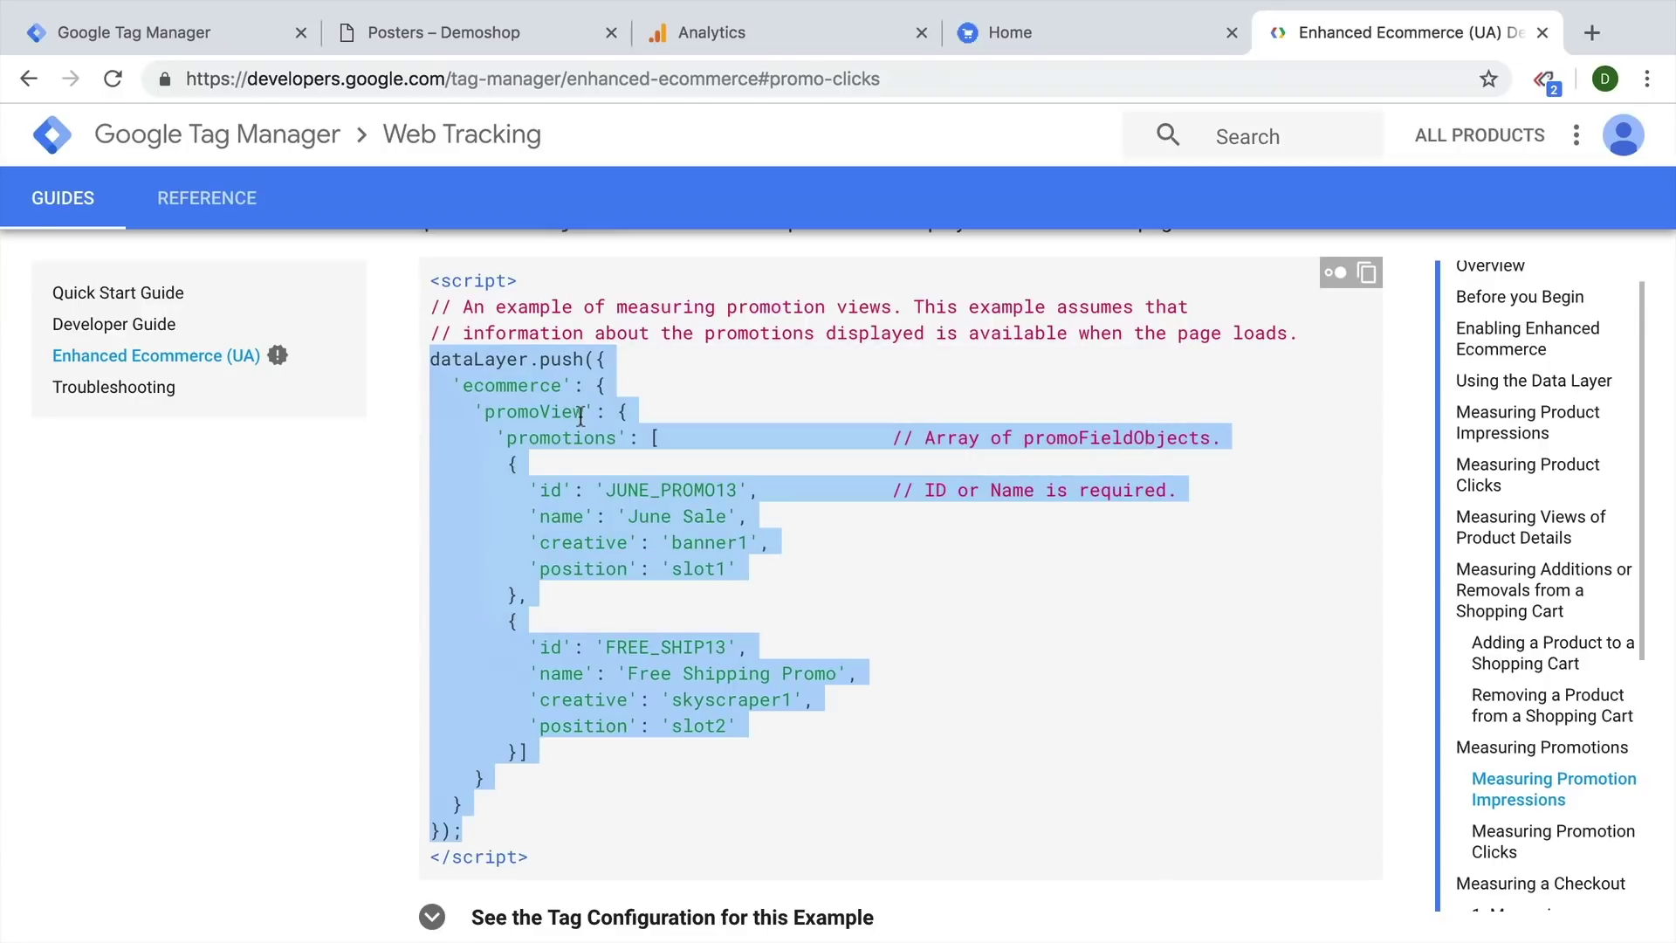
# Step: In Google Tag Manager, create a new user-defined variable of type Custom JavaScript
pyautogui.click(151, 41)
pyautogui.click(106, 697)
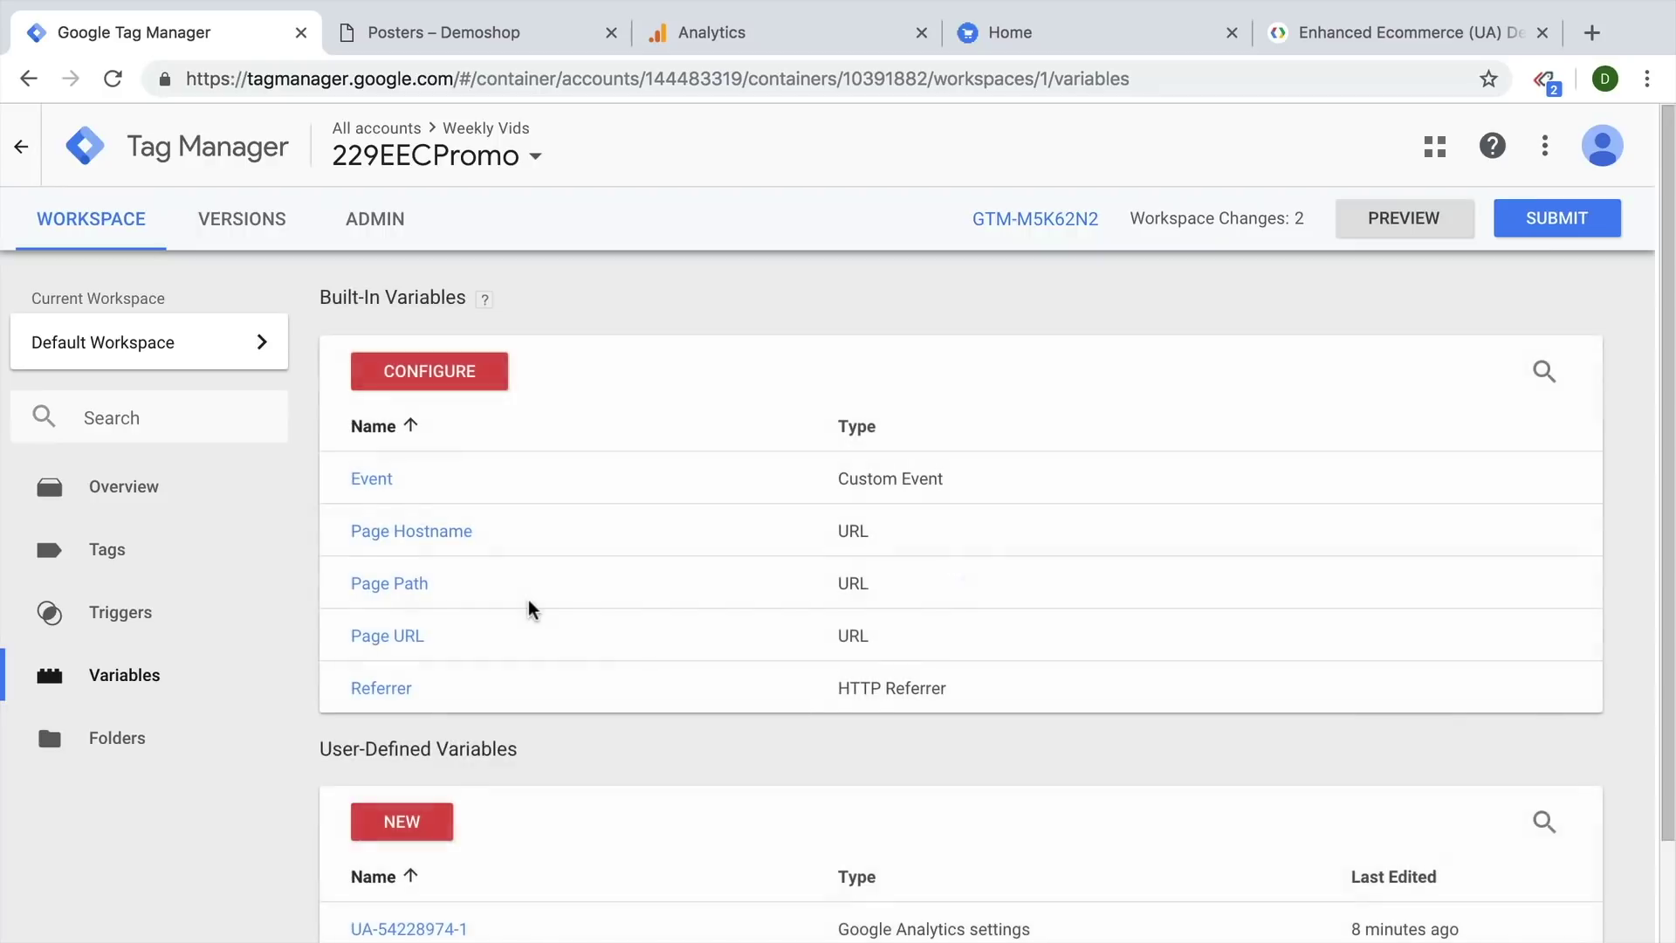
pyautogui.scroll(-2, 531, 609)
pyautogui.click(409, 713)
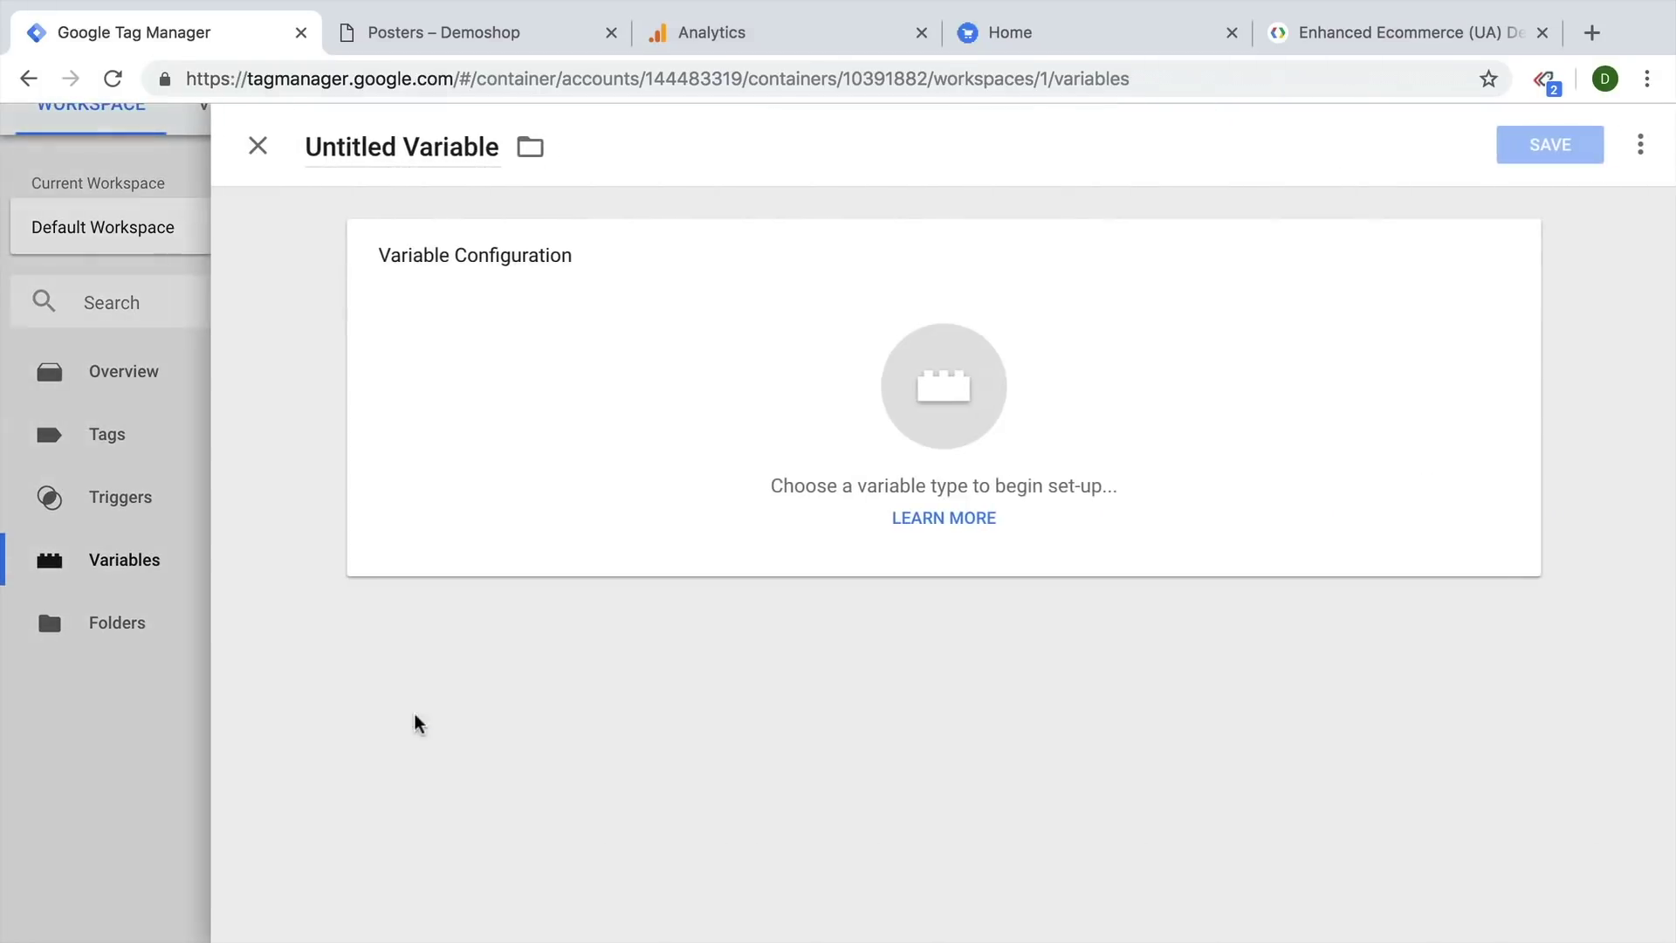
pyautogui.click(778, 391)
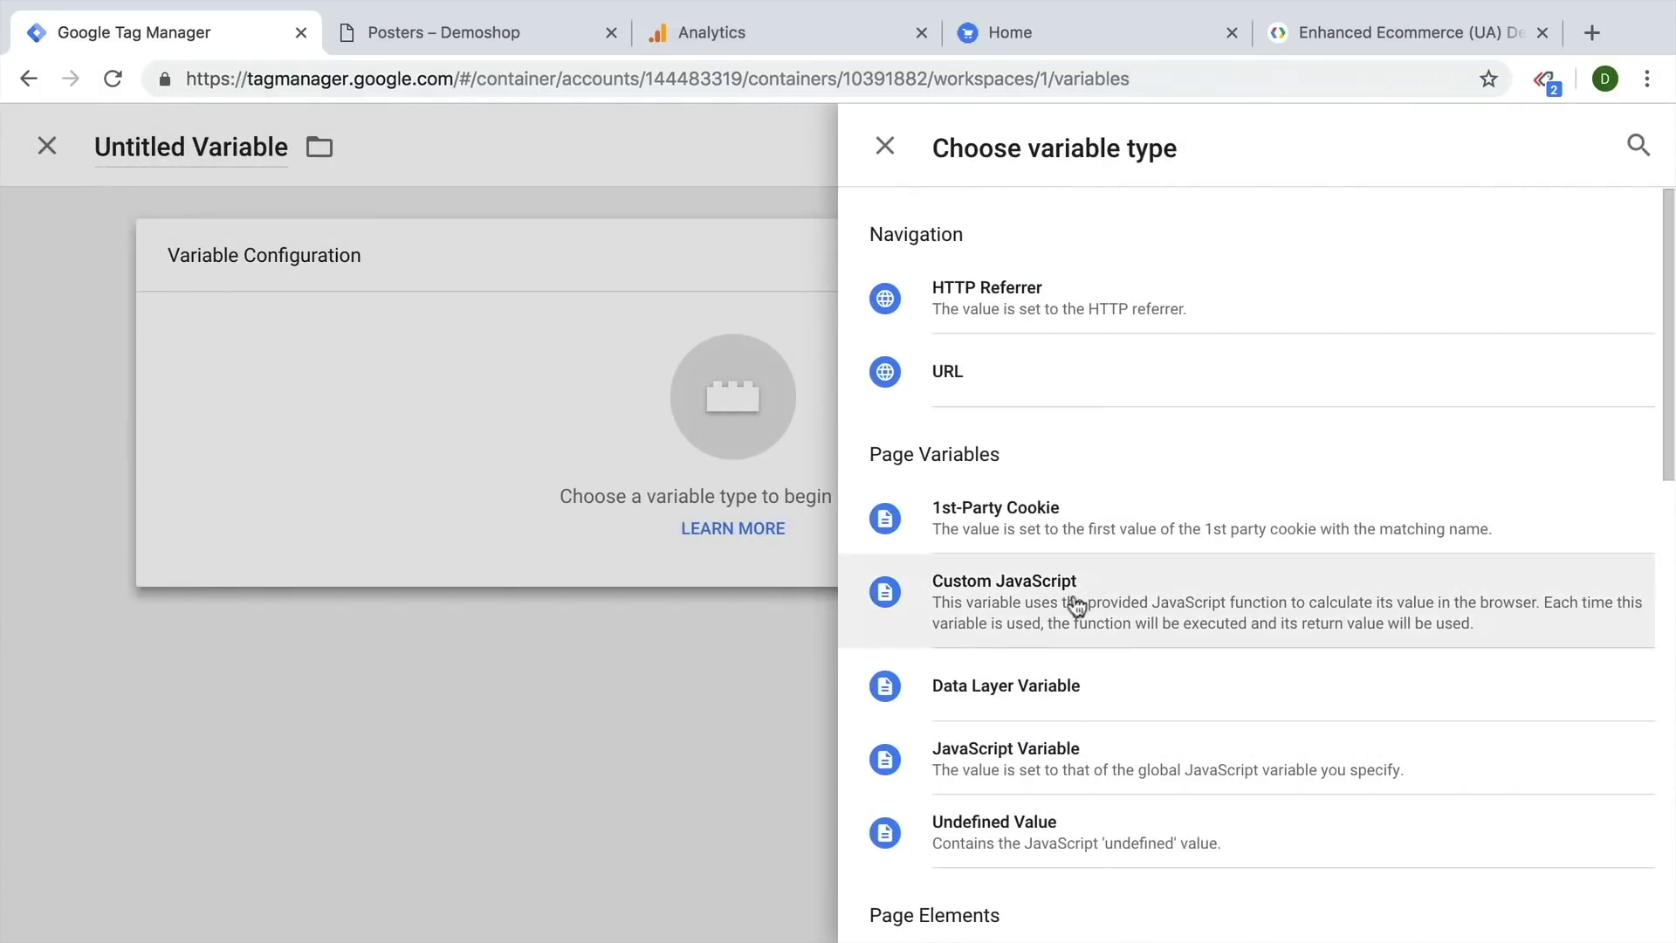
pyautogui.click(1063, 628)
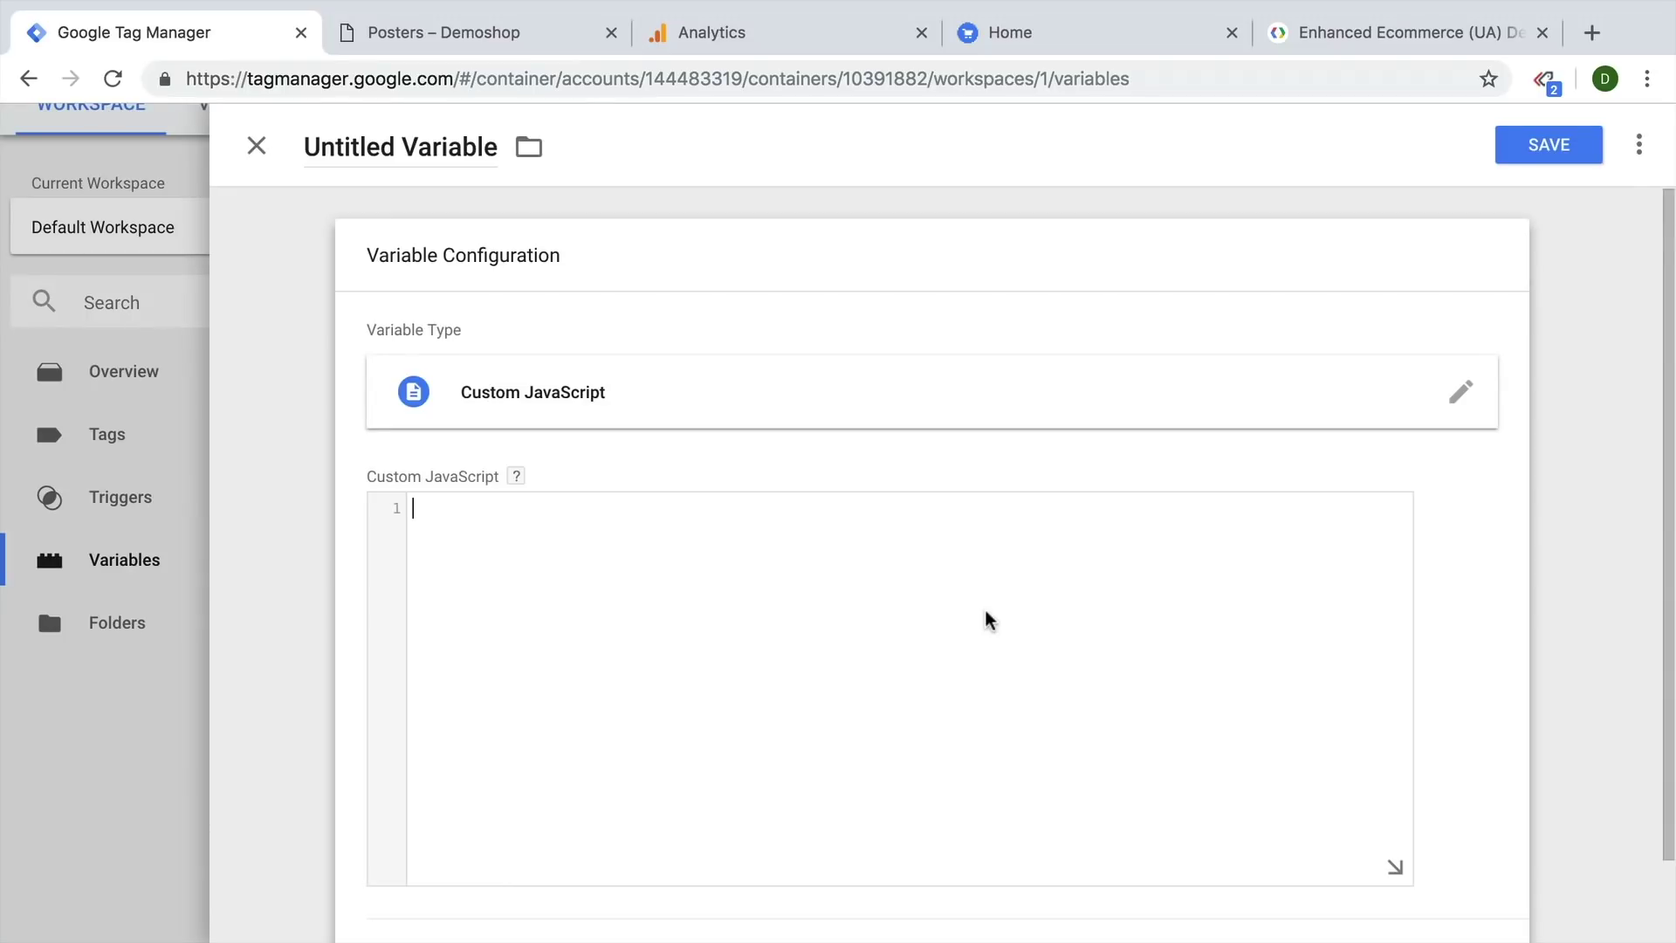
# Step: Write a function() wrapper containing a return statement and paste the copied promoView snippet on a new line above return
pyautogui.write('function(){')
pyautogui.press('Return')
pyautogui.write('return')
pyautogui.click(555, 513)
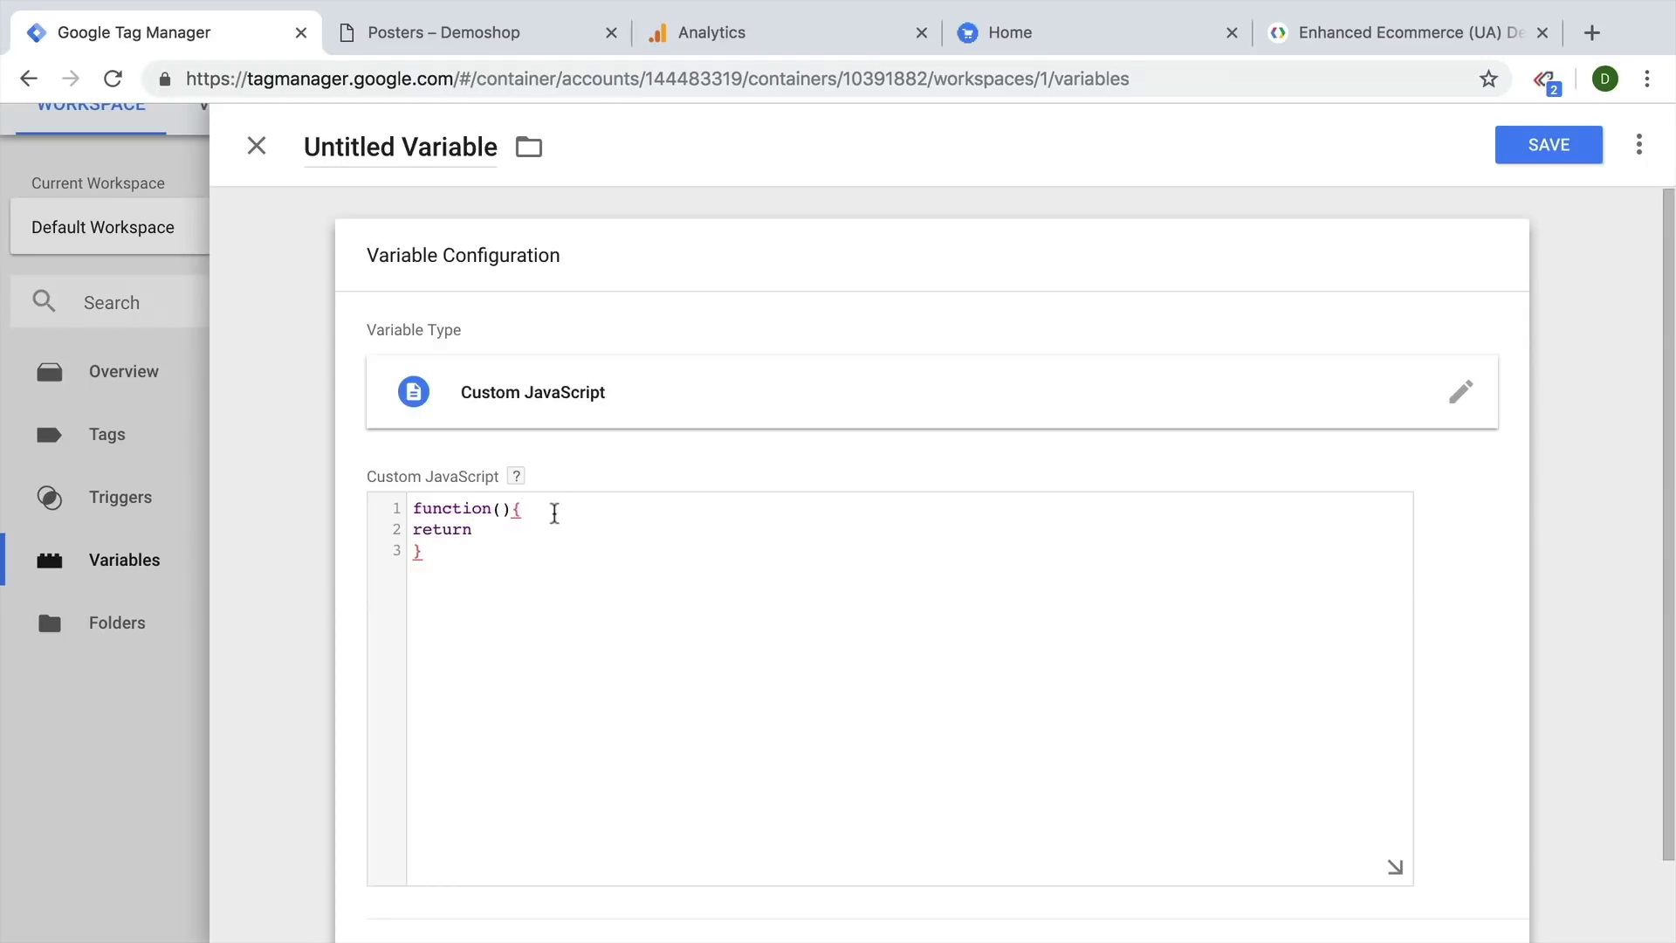
pyautogui.press('Return')
pyautogui.hotkey('ctrl', 'v')
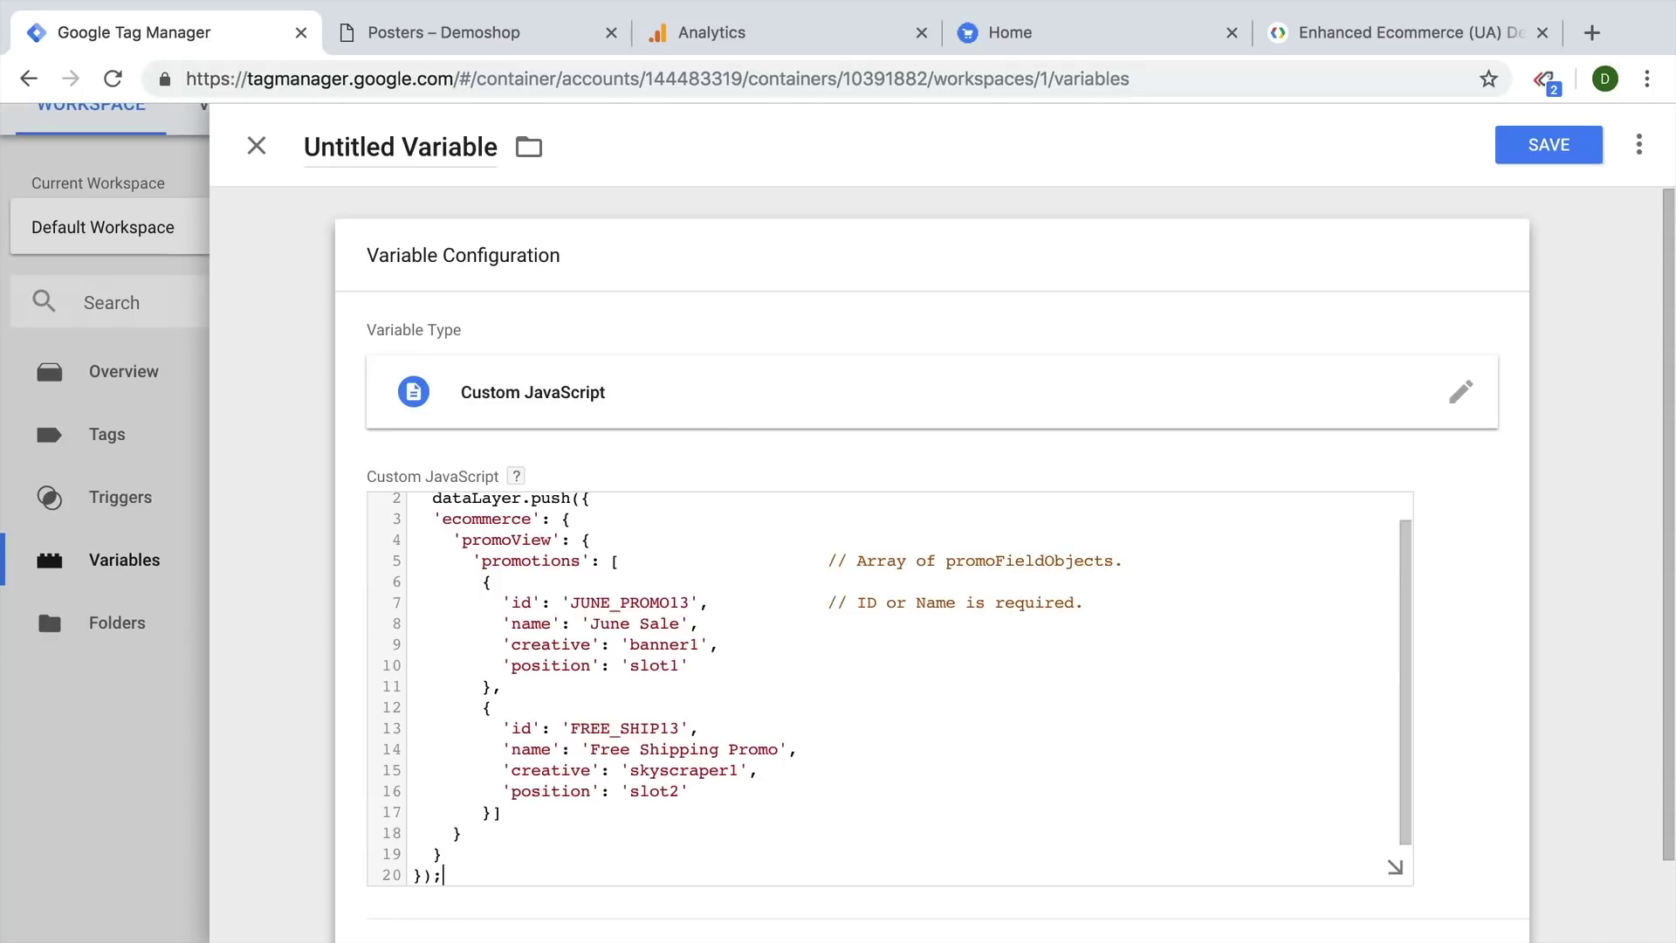
# Step: Remove the dataLayer.push( wrapper and its closing parenthesis from the pasted snippet so only the object in braces is left
pyautogui.scroll(1, 563, 623)
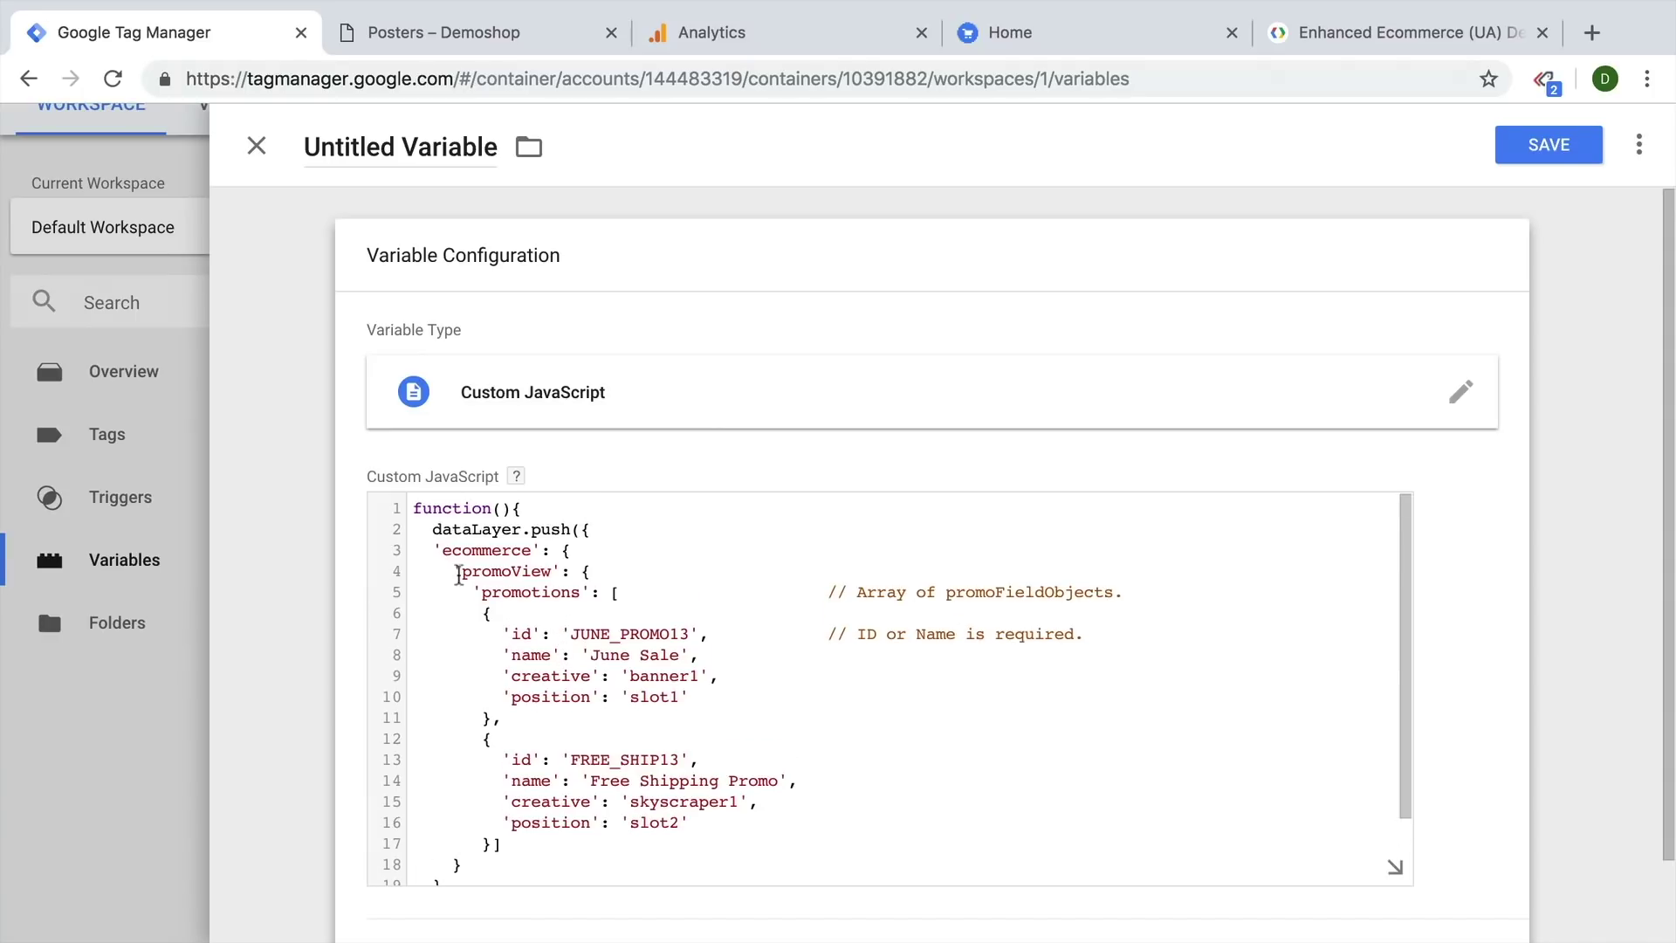
pyautogui.moveTo(422, 536); pyautogui.dragTo(609, 535)
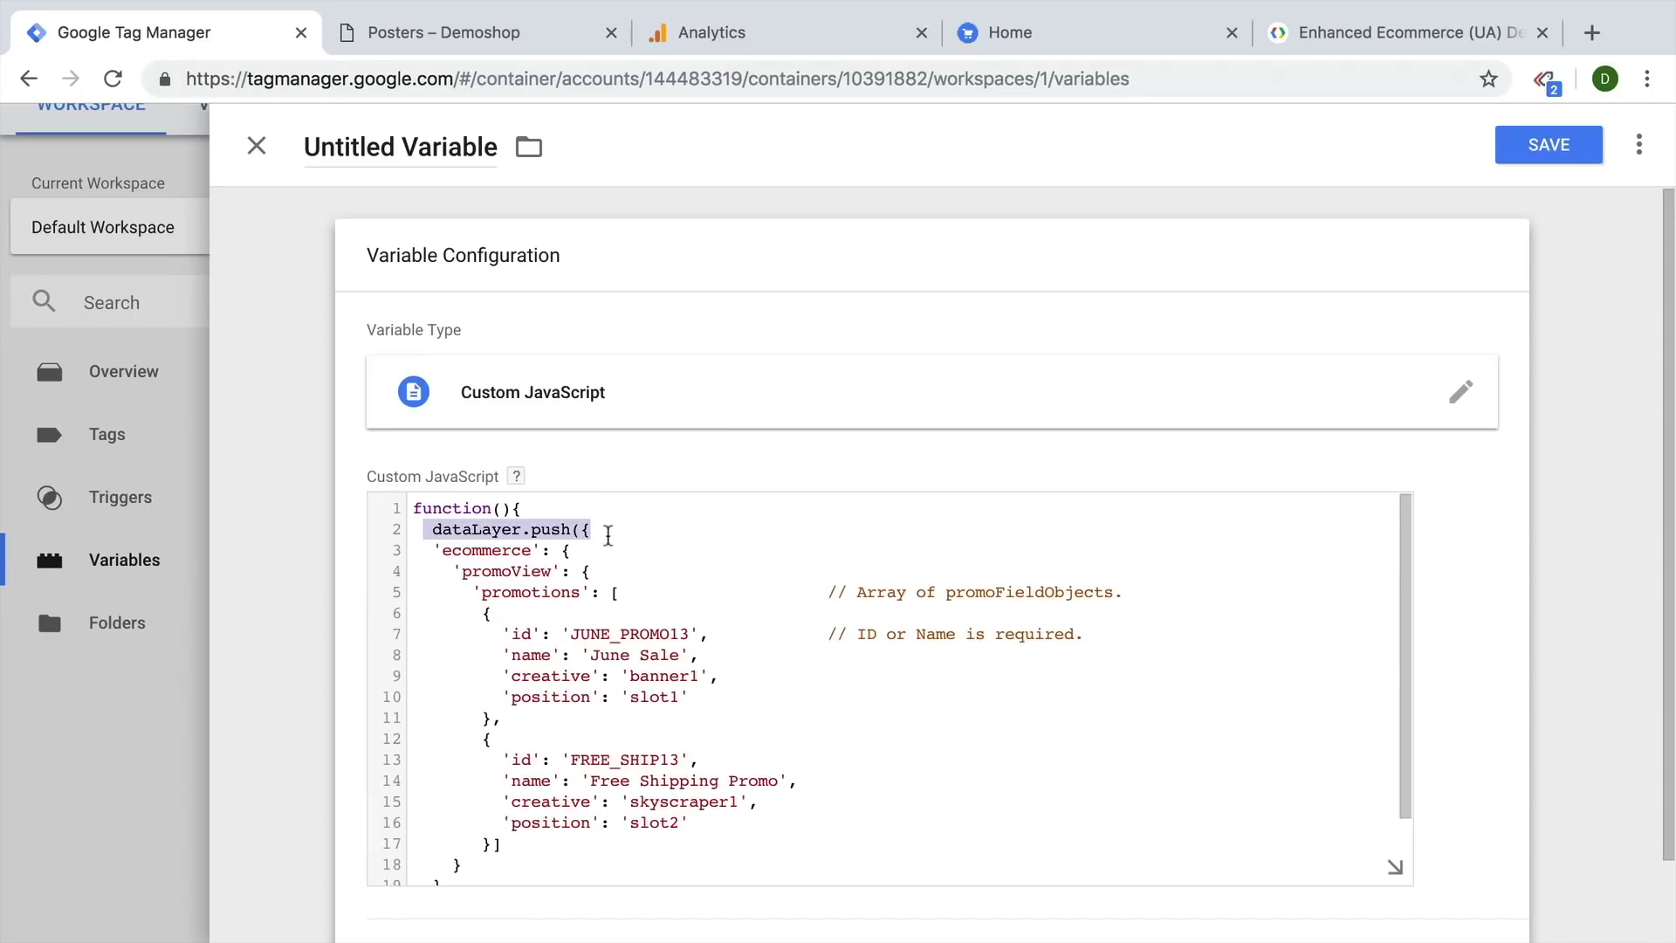
pyautogui.scroll(-2, 608, 535)
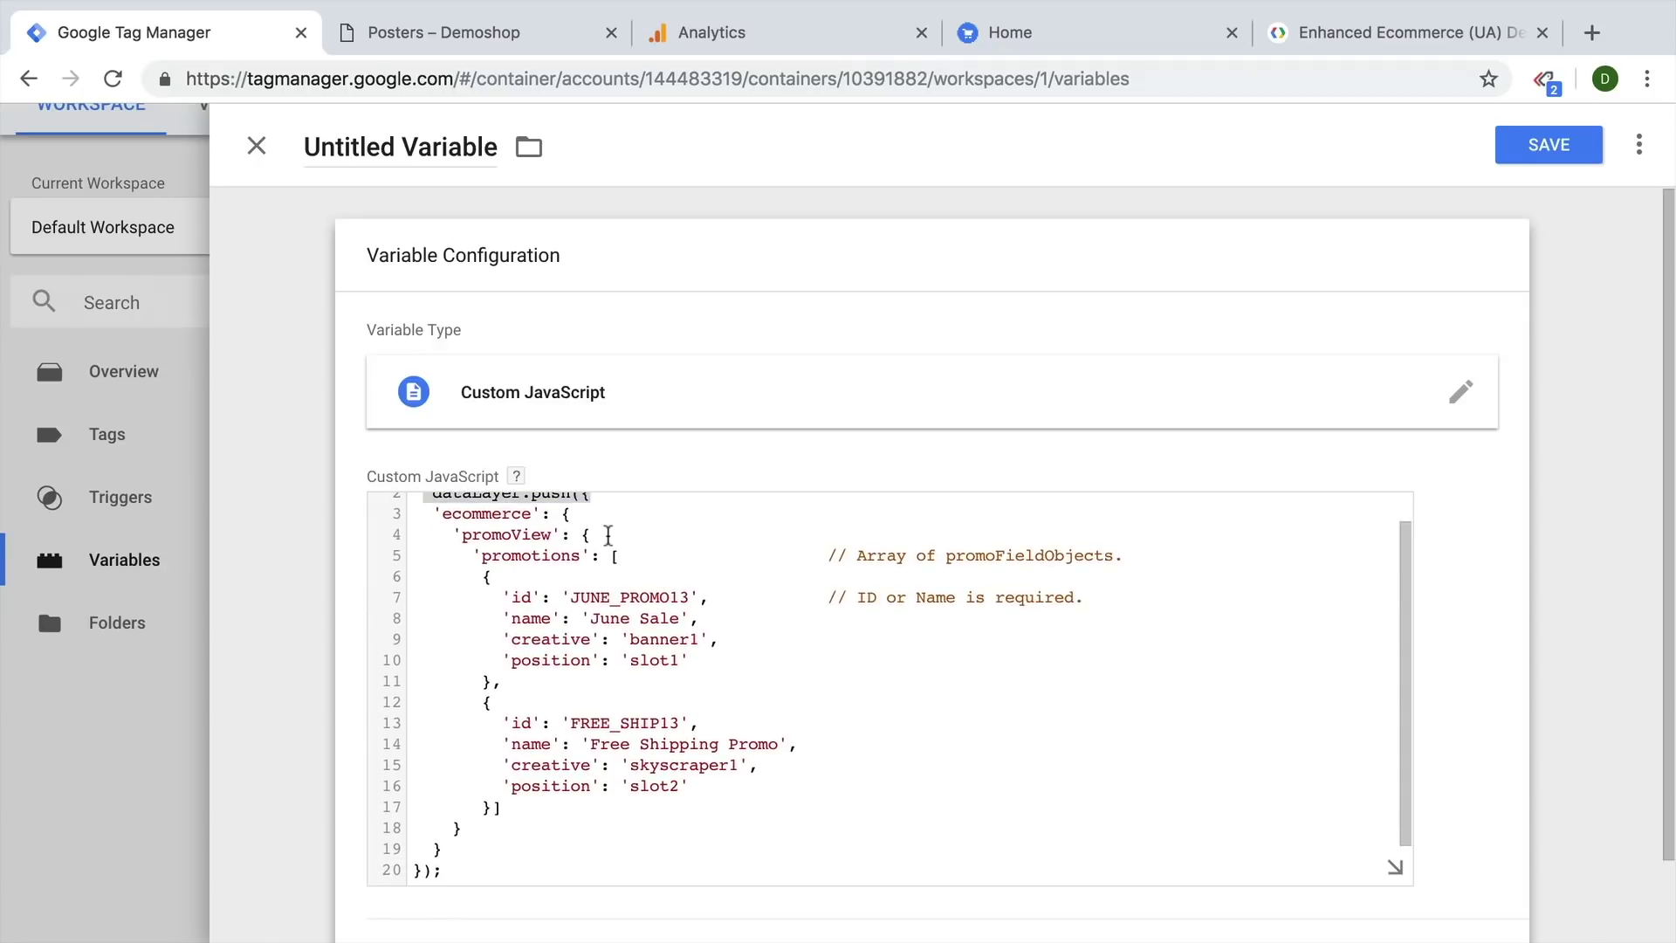
pyautogui.scroll(2, 609, 535)
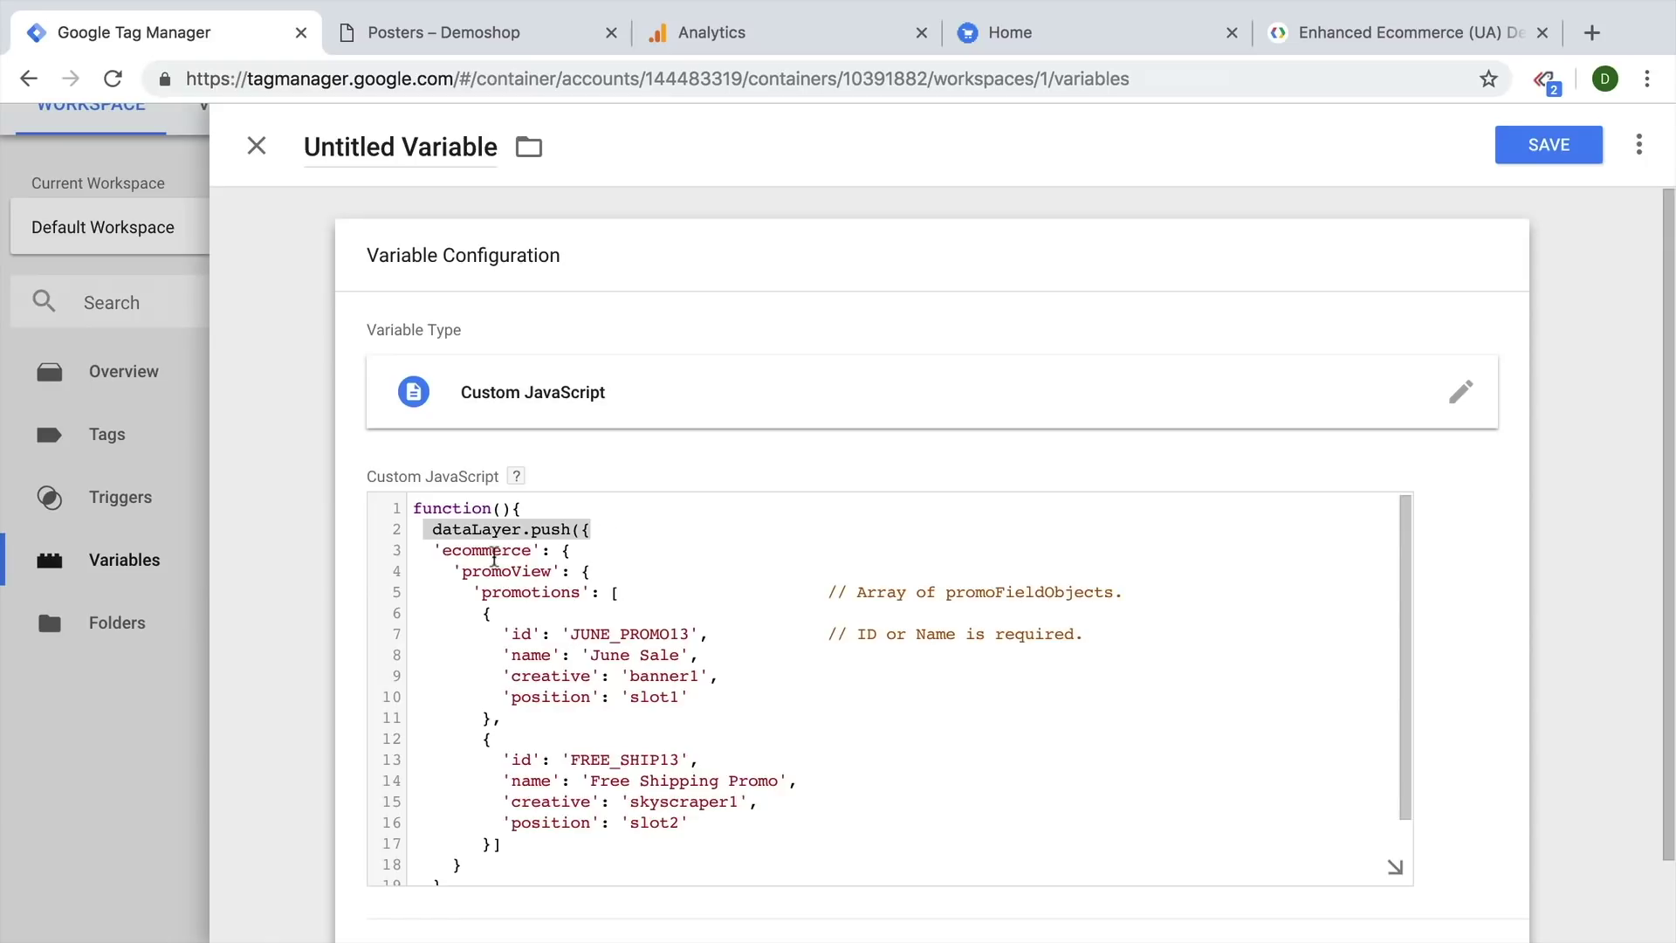
pyautogui.click(620, 531)
pyautogui.moveTo(583, 531); pyautogui.dragTo(415, 532)
pyautogui.press('BackSpace')
pyautogui.scroll(-2, 515, 574)
pyautogui.click(449, 829)
pyautogui.press('BackSpace')
pyautogui.press('BackSpace')
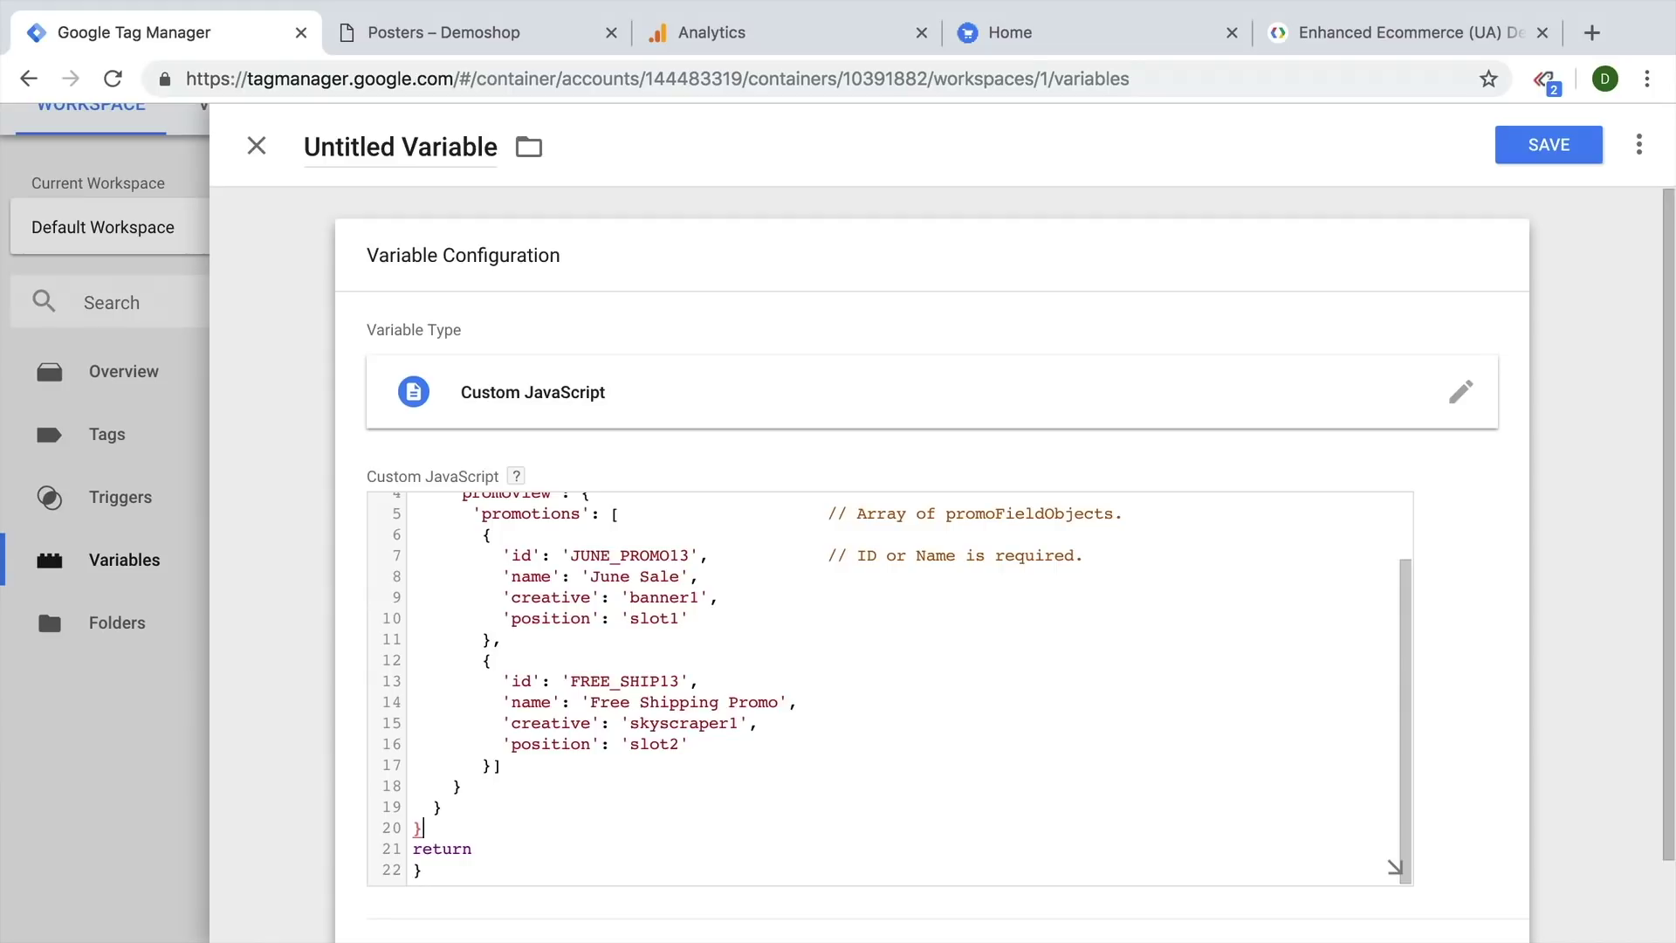
# Step: Move the return keyword from below the object to directly before its opening brace on line 2
pyautogui.scroll(2, 482, 791)
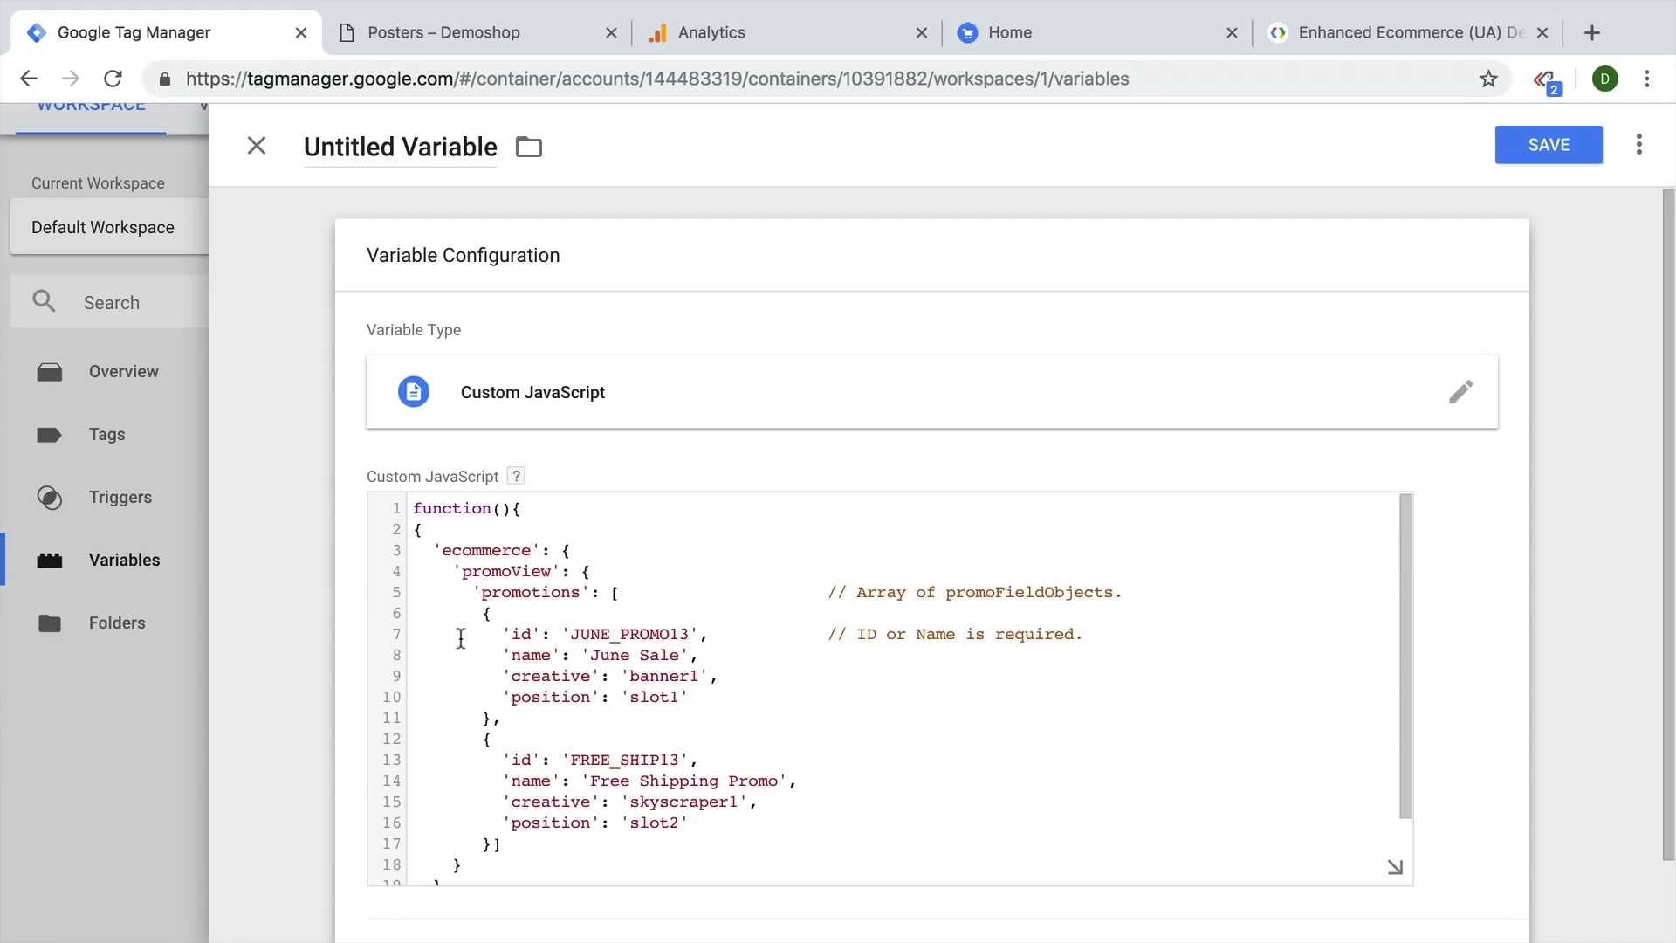
pyautogui.click(416, 530)
pyautogui.hotkey('ctrl', 'shift', 'End')
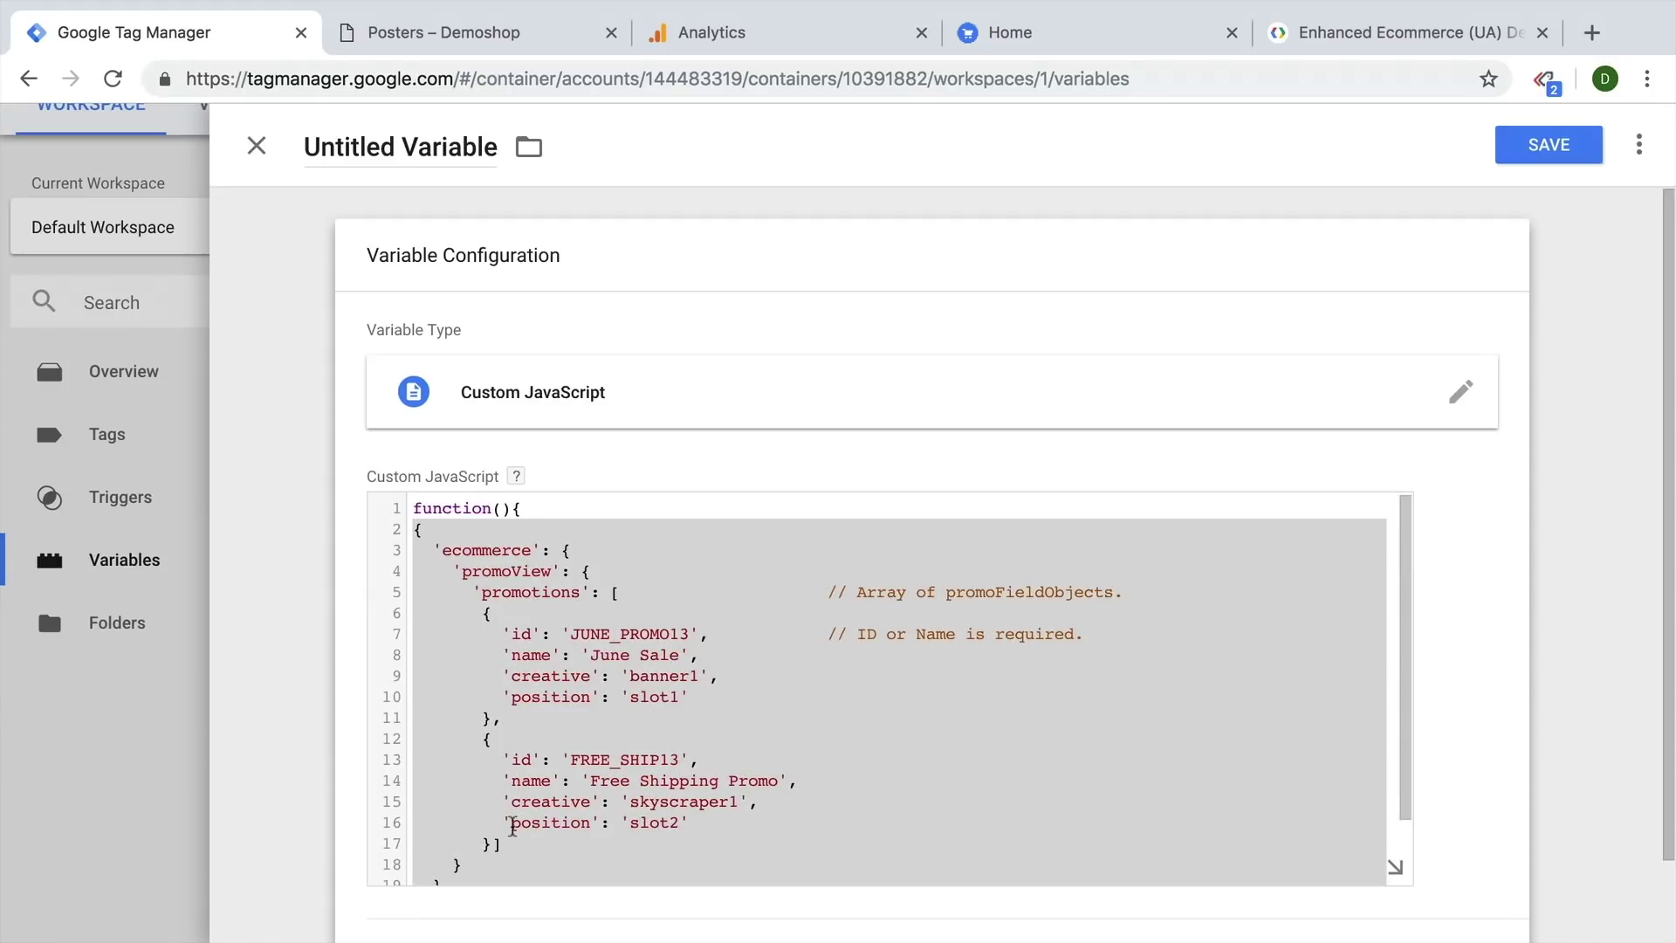
pyautogui.click(544, 702)
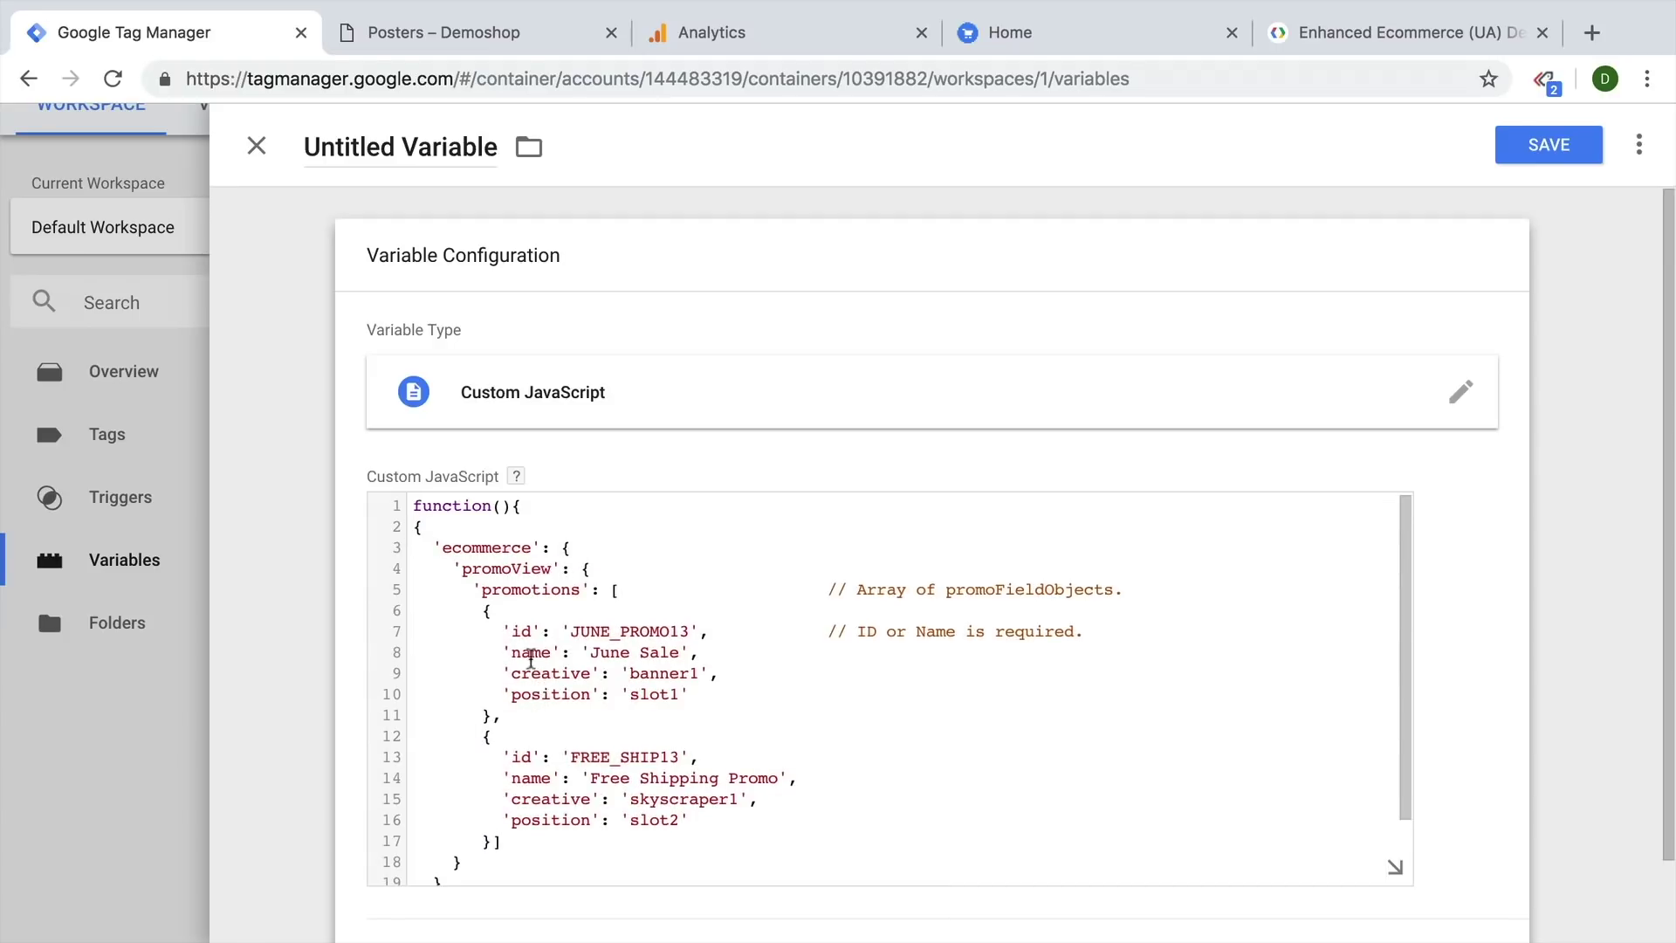
pyautogui.scroll(-2, 531, 659)
pyautogui.moveTo(474, 849); pyautogui.dragTo(413, 854)
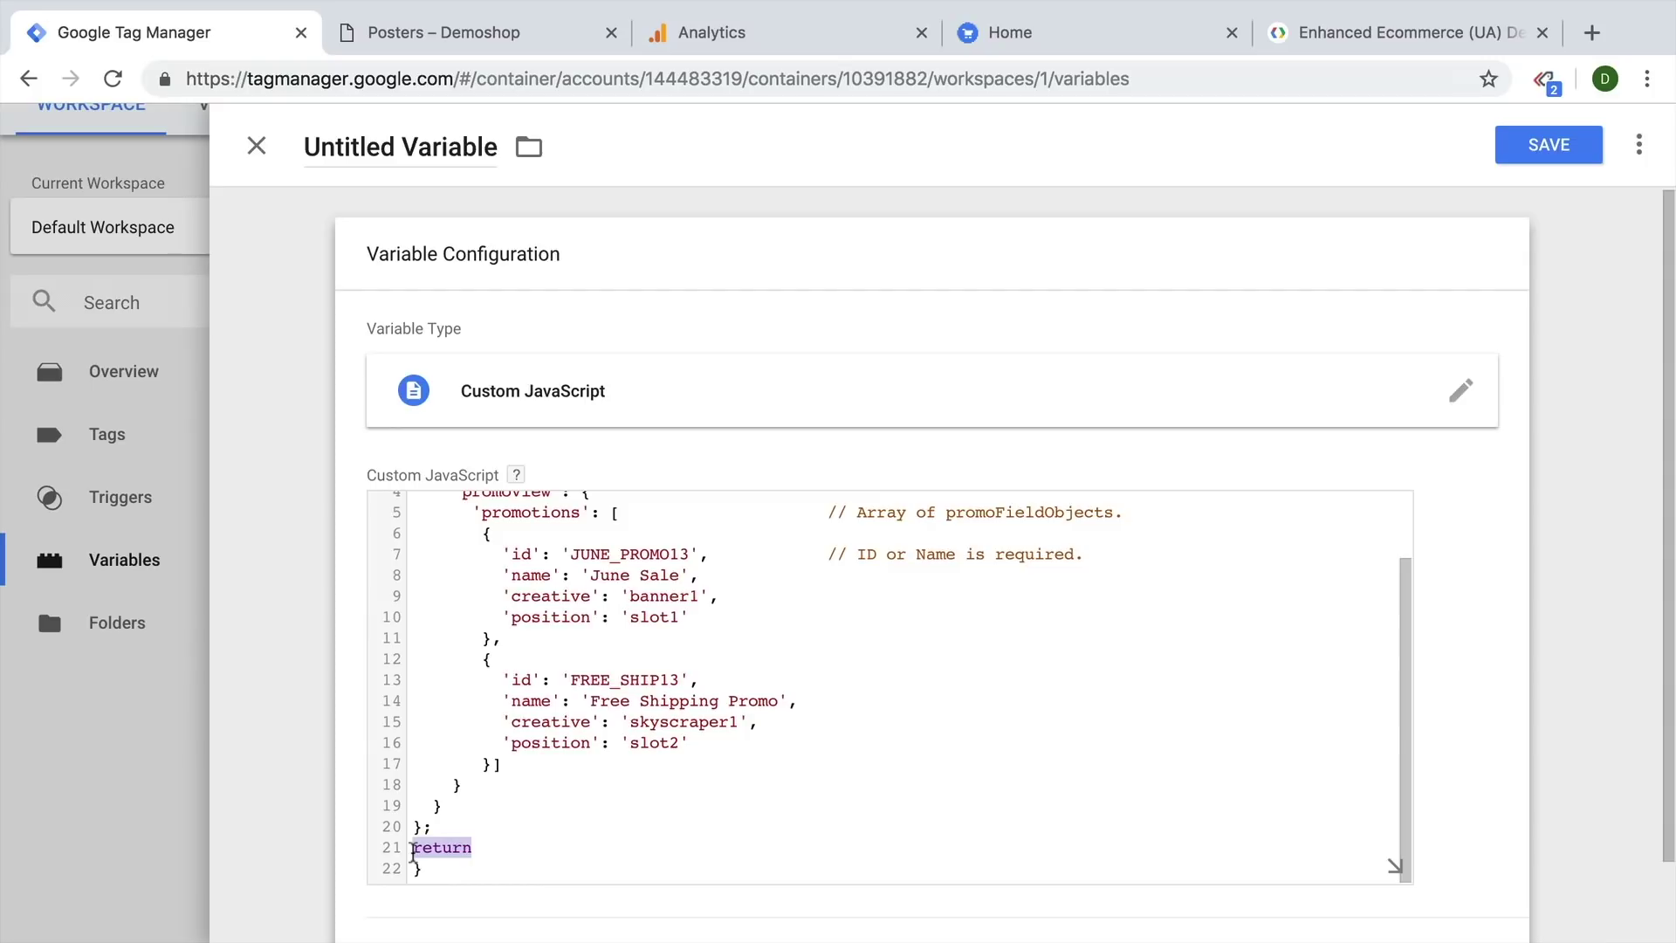
pyautogui.hotkey('ctrl', 'x')
pyautogui.scroll(2, 414, 854)
pyautogui.click(412, 527)
pyautogui.hotkey('ctrl', 'v')
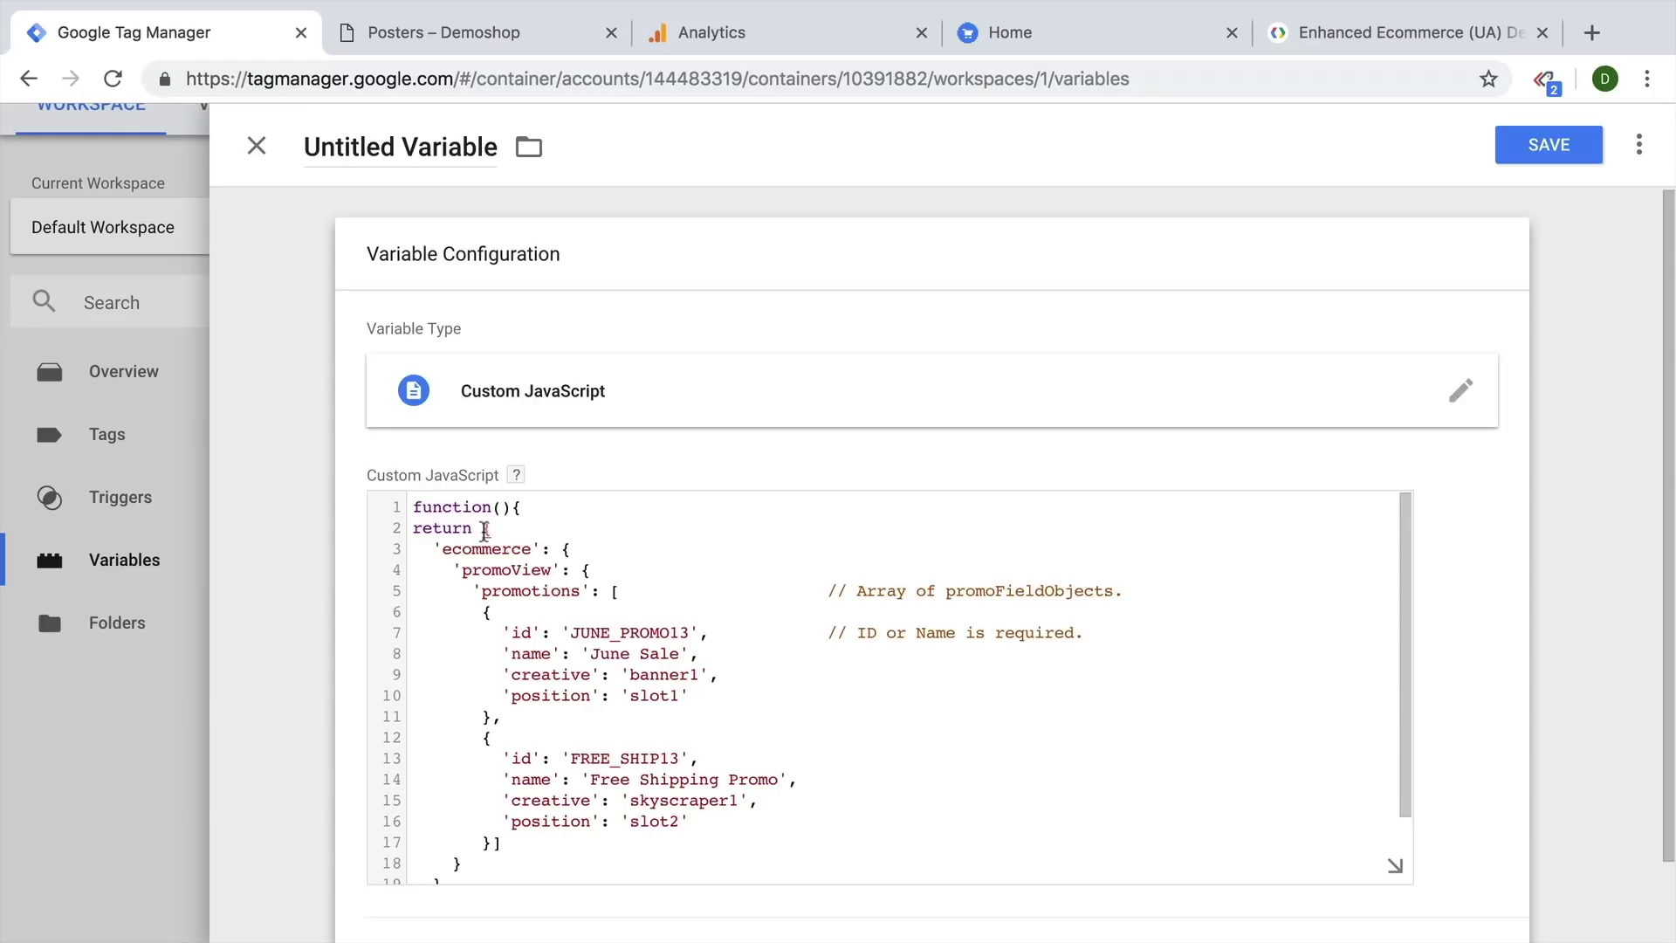
# Step: Highlight the promoView key in the variable's code and compare it with the developer guide's impression example
pyautogui.doubleClick(515, 572)
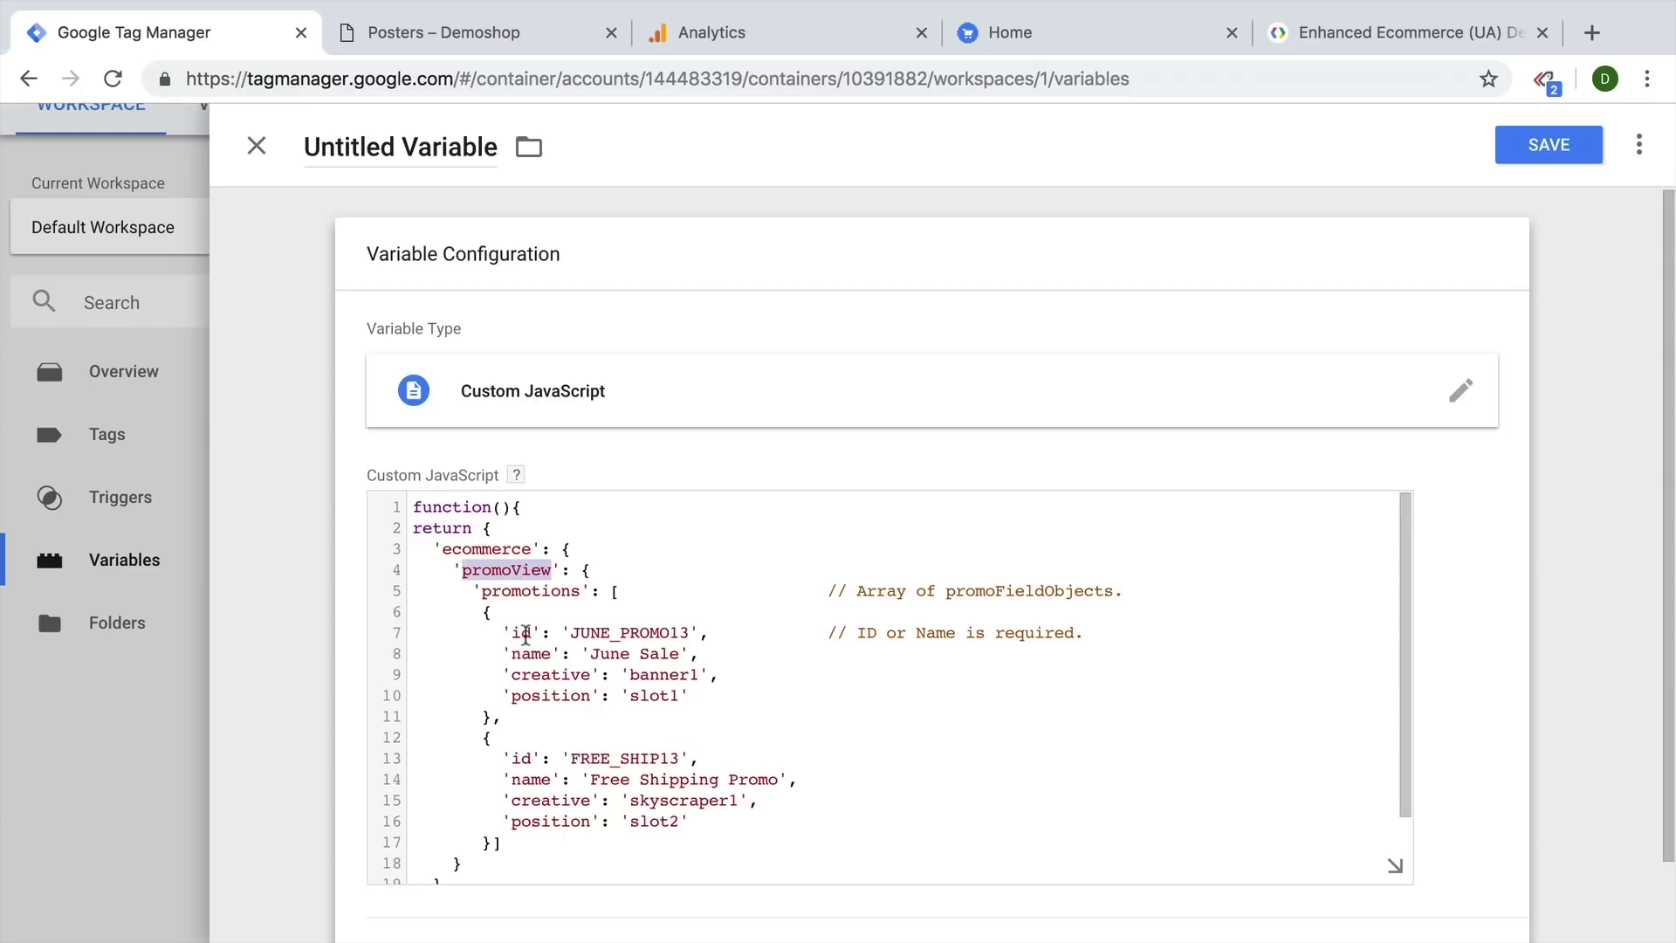
pyautogui.click(1362, 30)
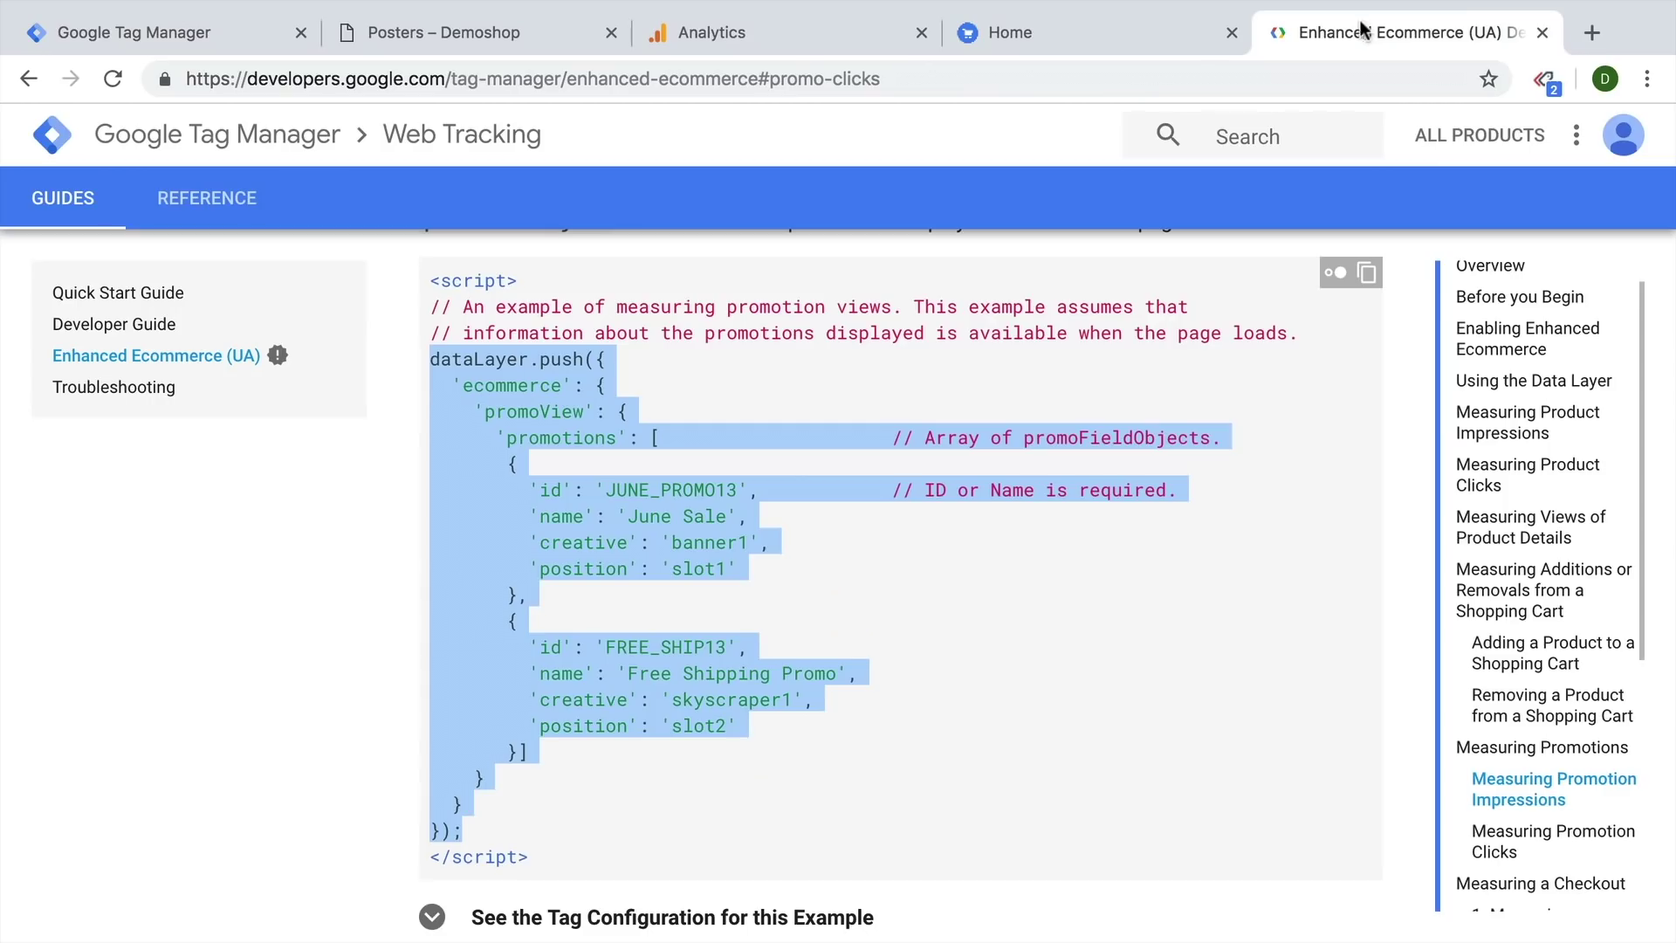
pyautogui.click(182, 35)
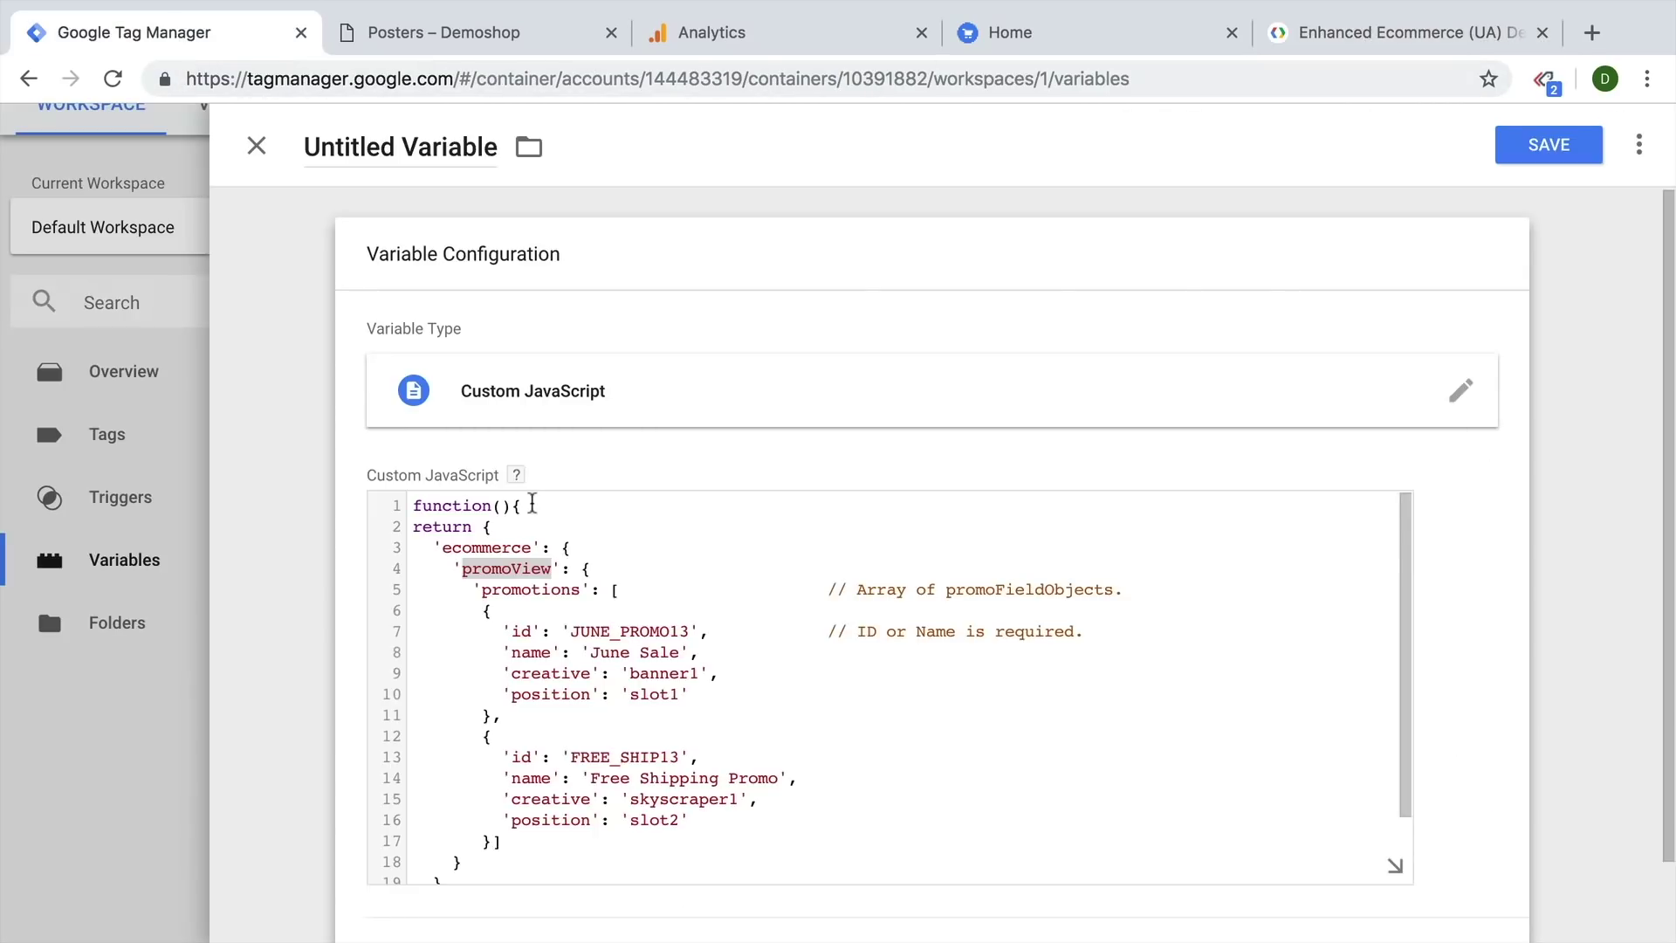
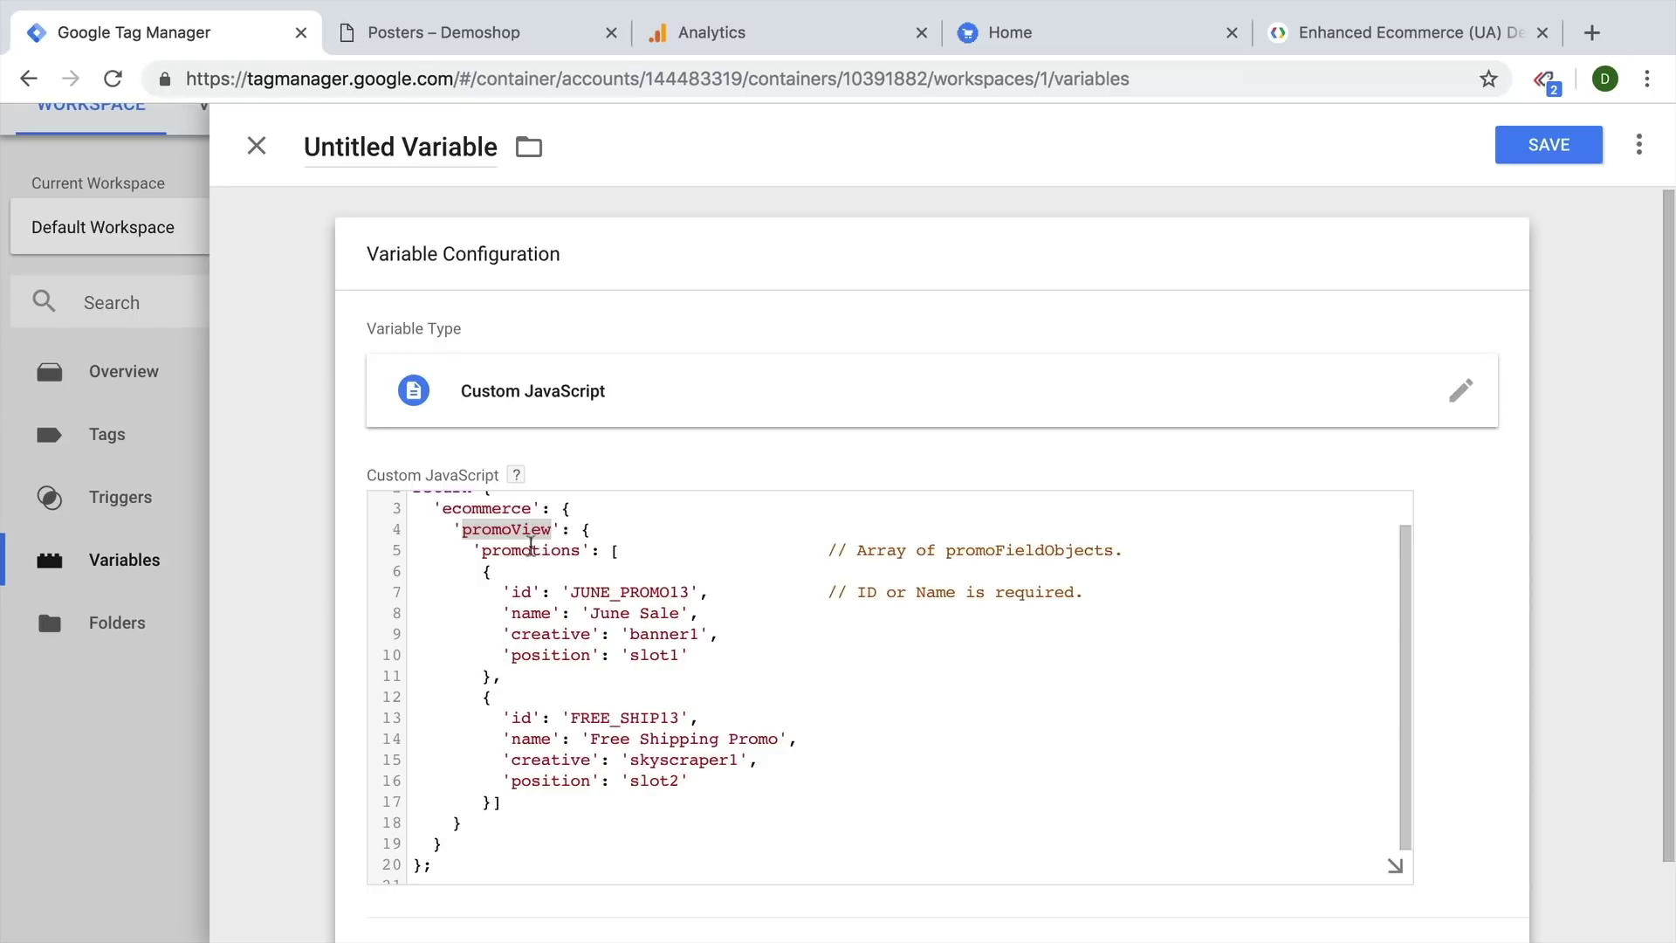
# Step: Delete the JUNE_PROMO13 promotion object and the leftover blank line from the promotions array
pyautogui.click(513, 592)
pyautogui.moveTo(482, 571); pyautogui.dragTo(531, 676)
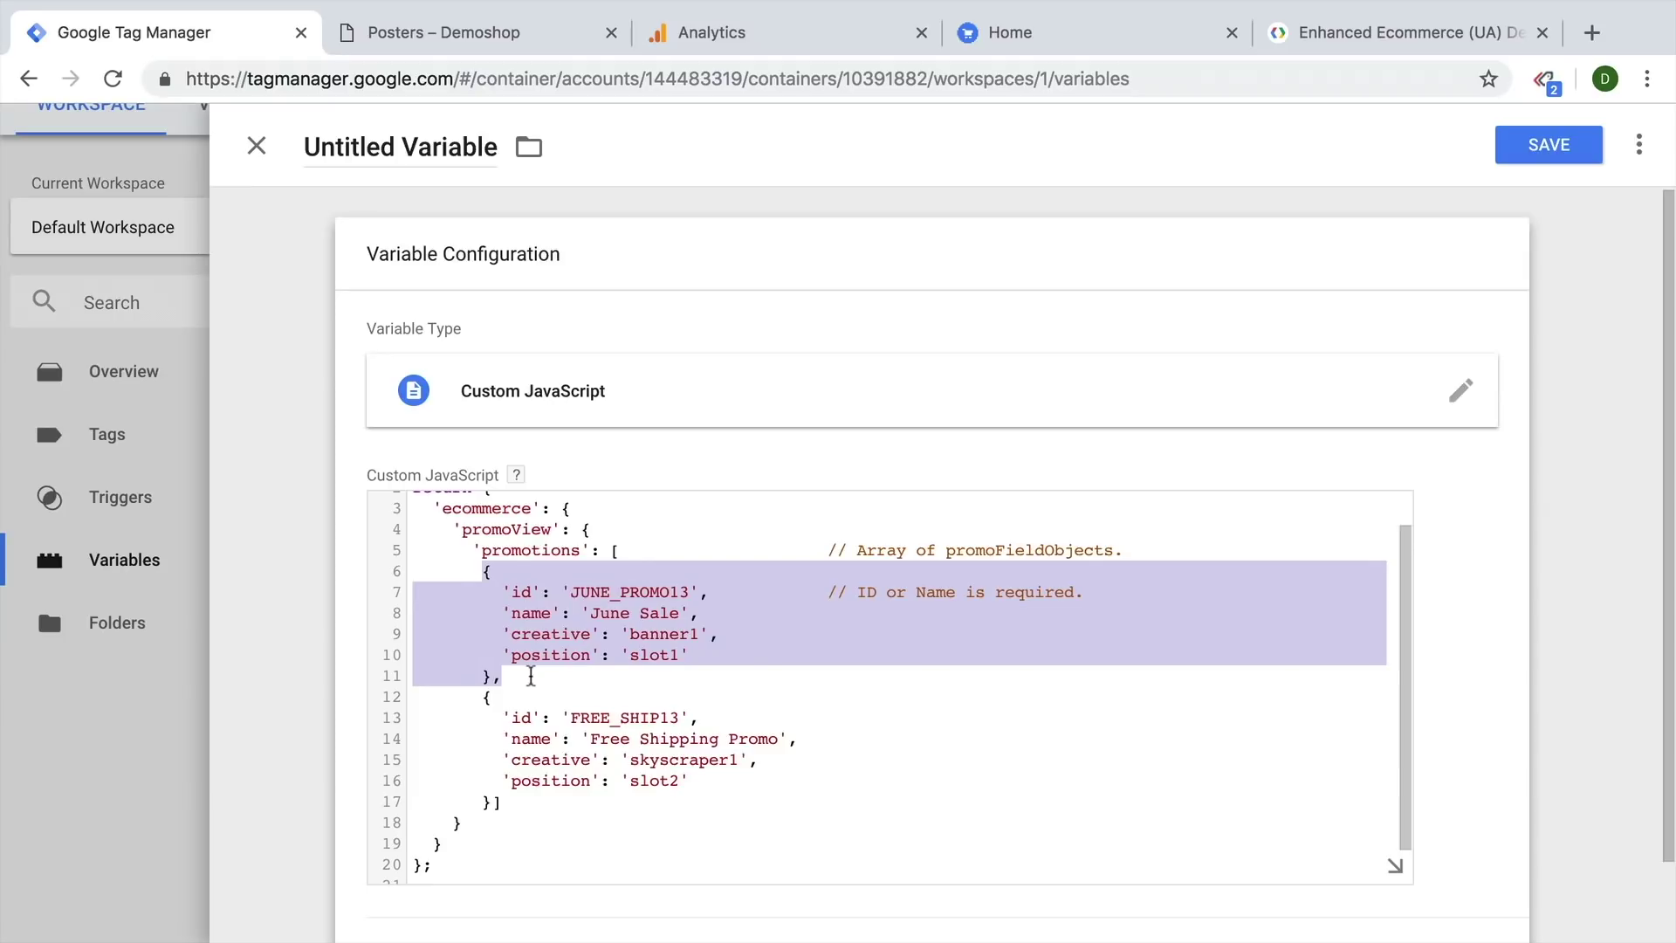
pyautogui.press('BackSpace')
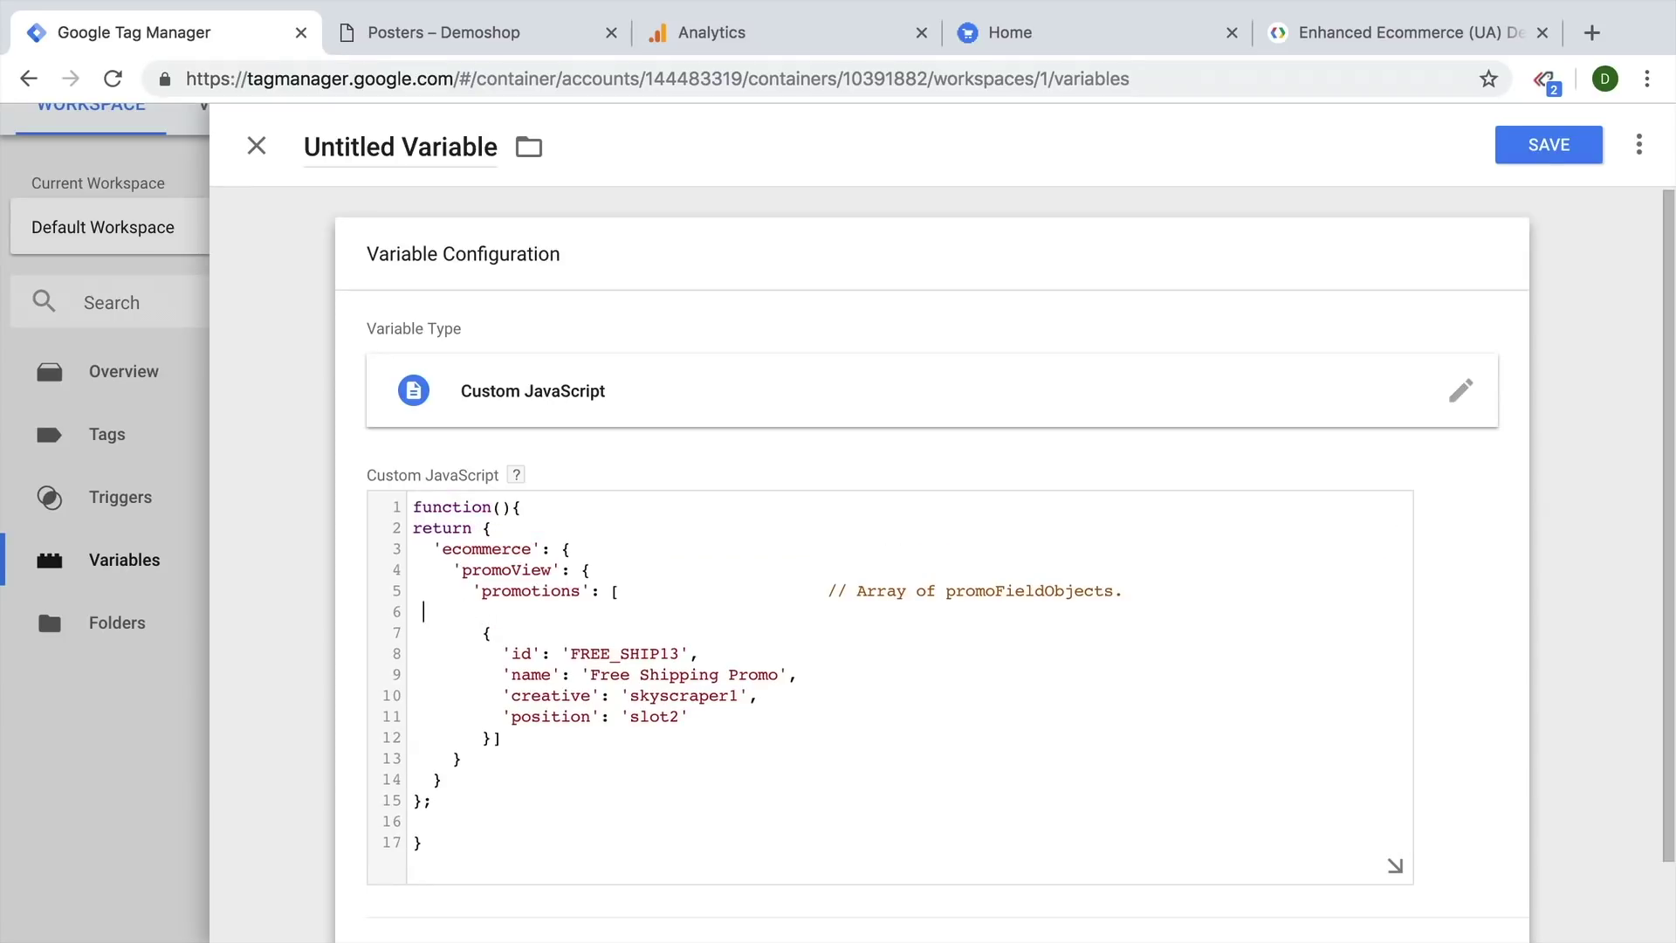
pyautogui.press('BackSpace')
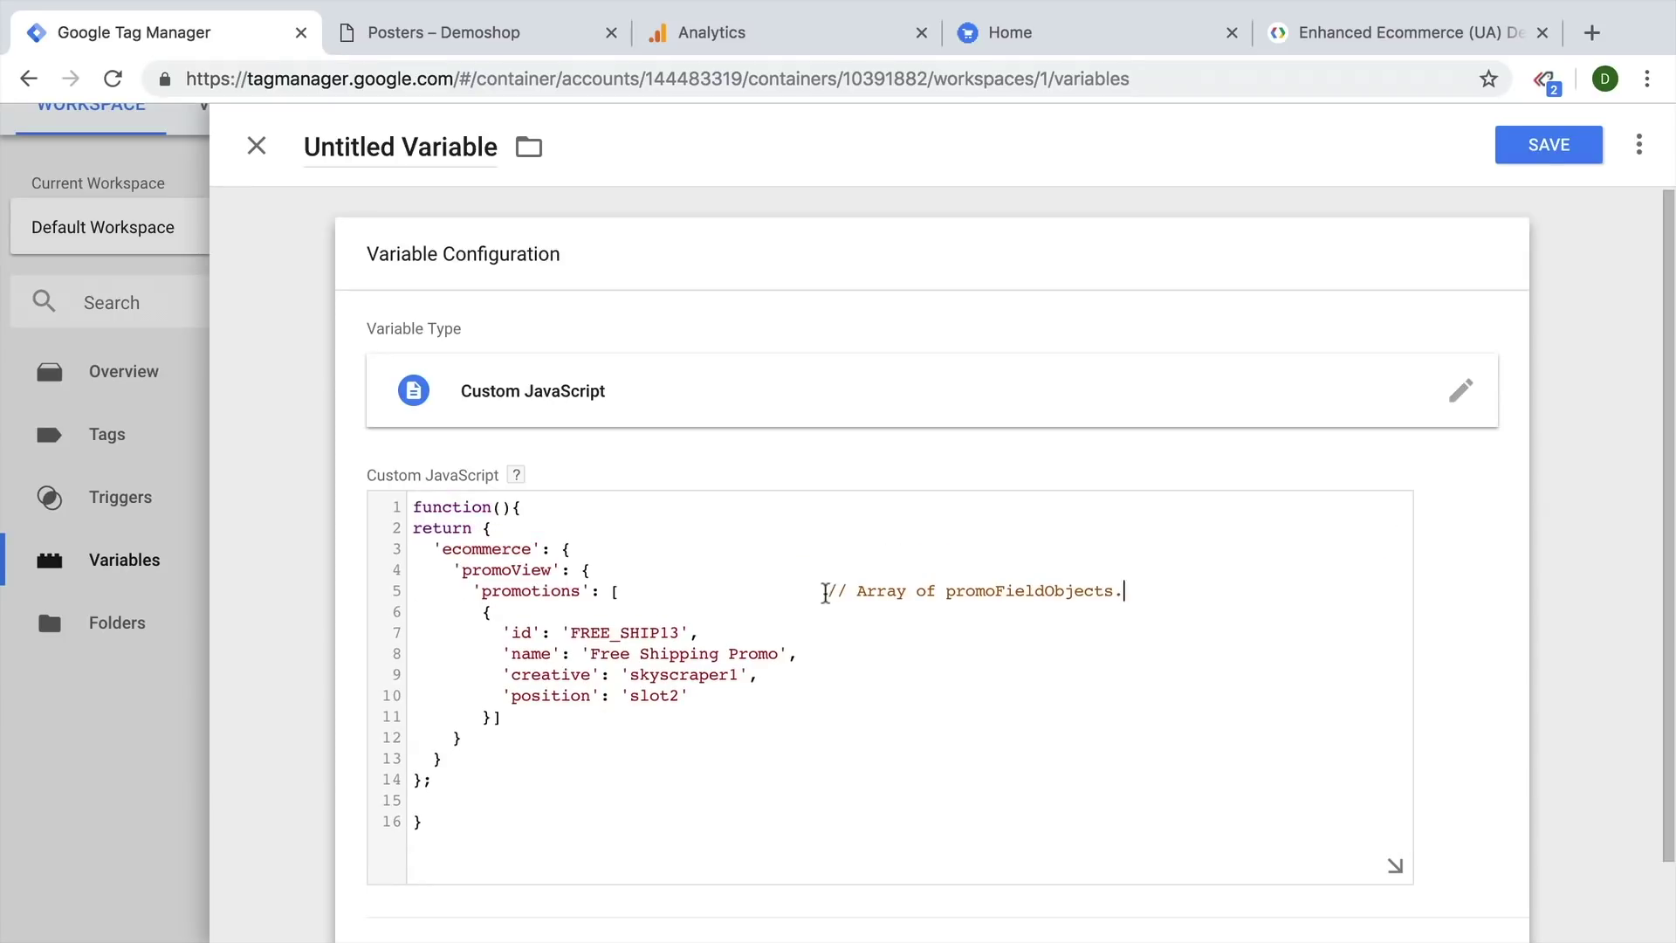
# Step: In the variable's promotion object, set the id to '1' and the name to 'Flying Ninja'
pyautogui.moveTo(569, 625); pyautogui.dragTo(684, 625)
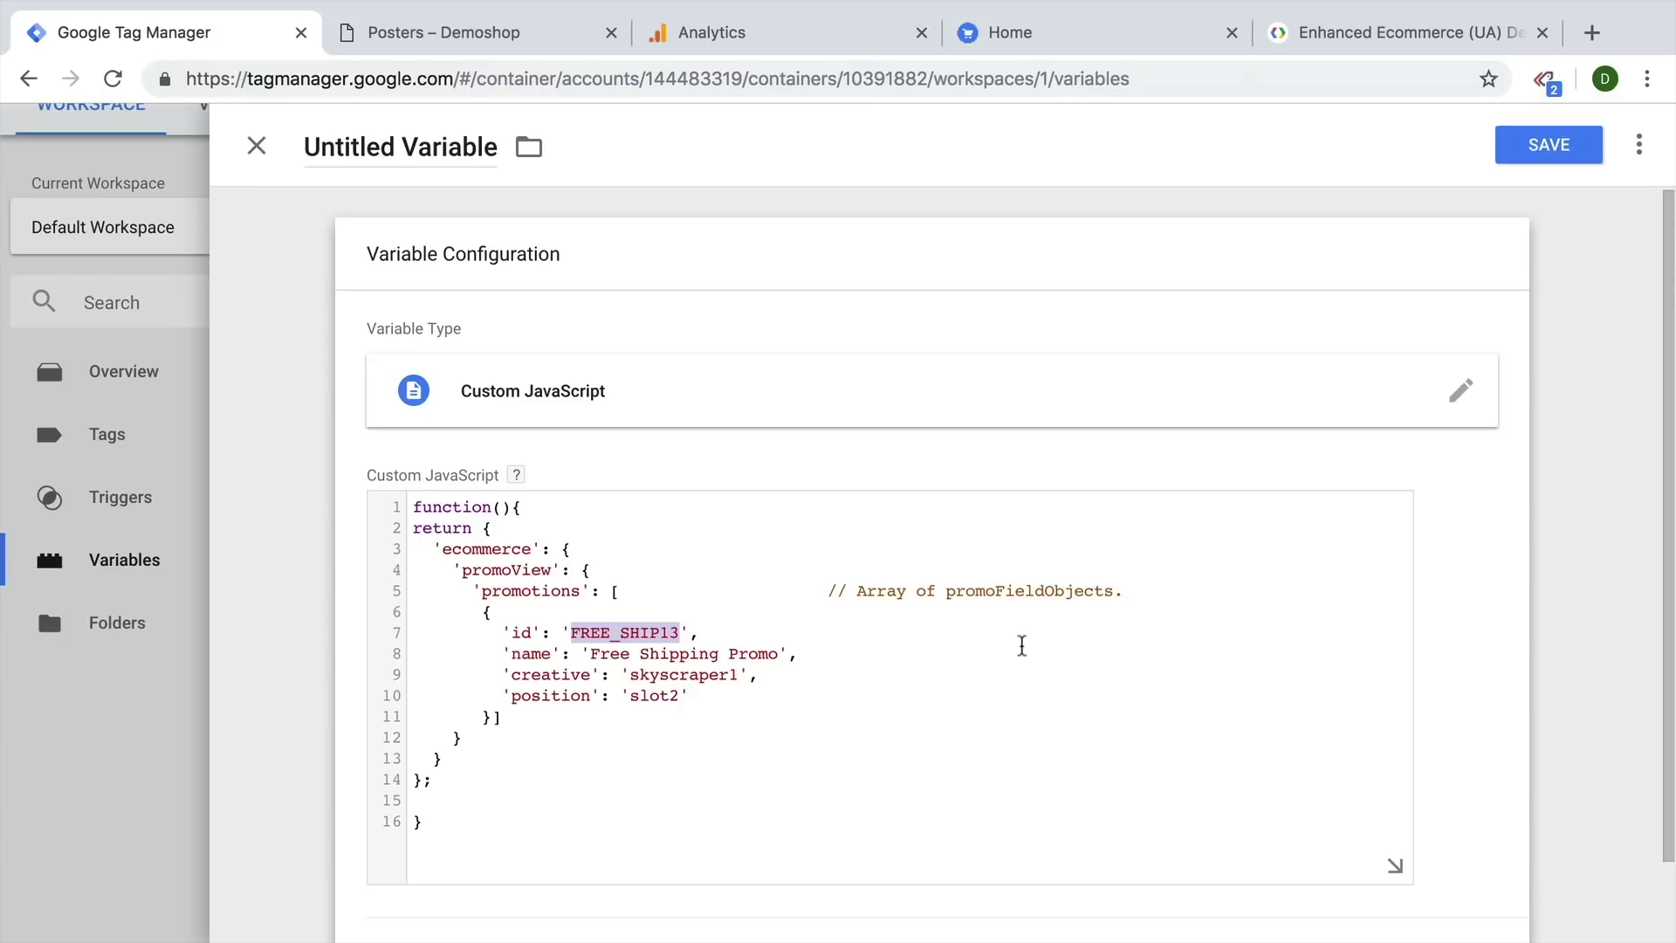
pyautogui.write('1')
pyautogui.moveTo(586, 653); pyautogui.dragTo(778, 653)
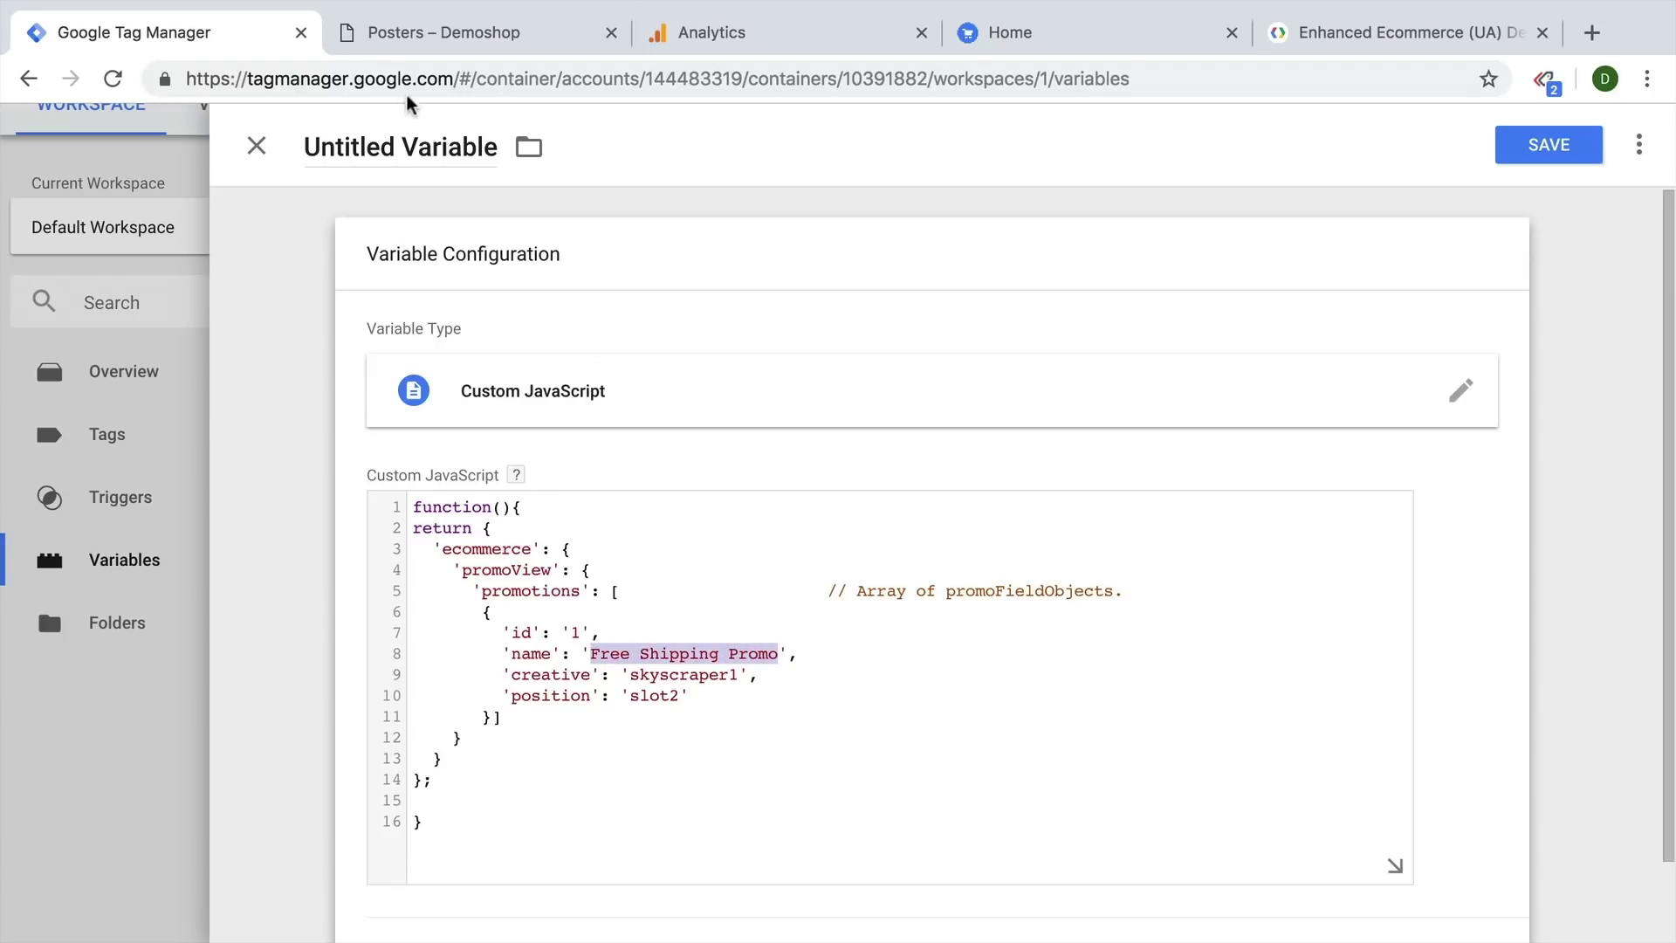
pyautogui.click(421, 37)
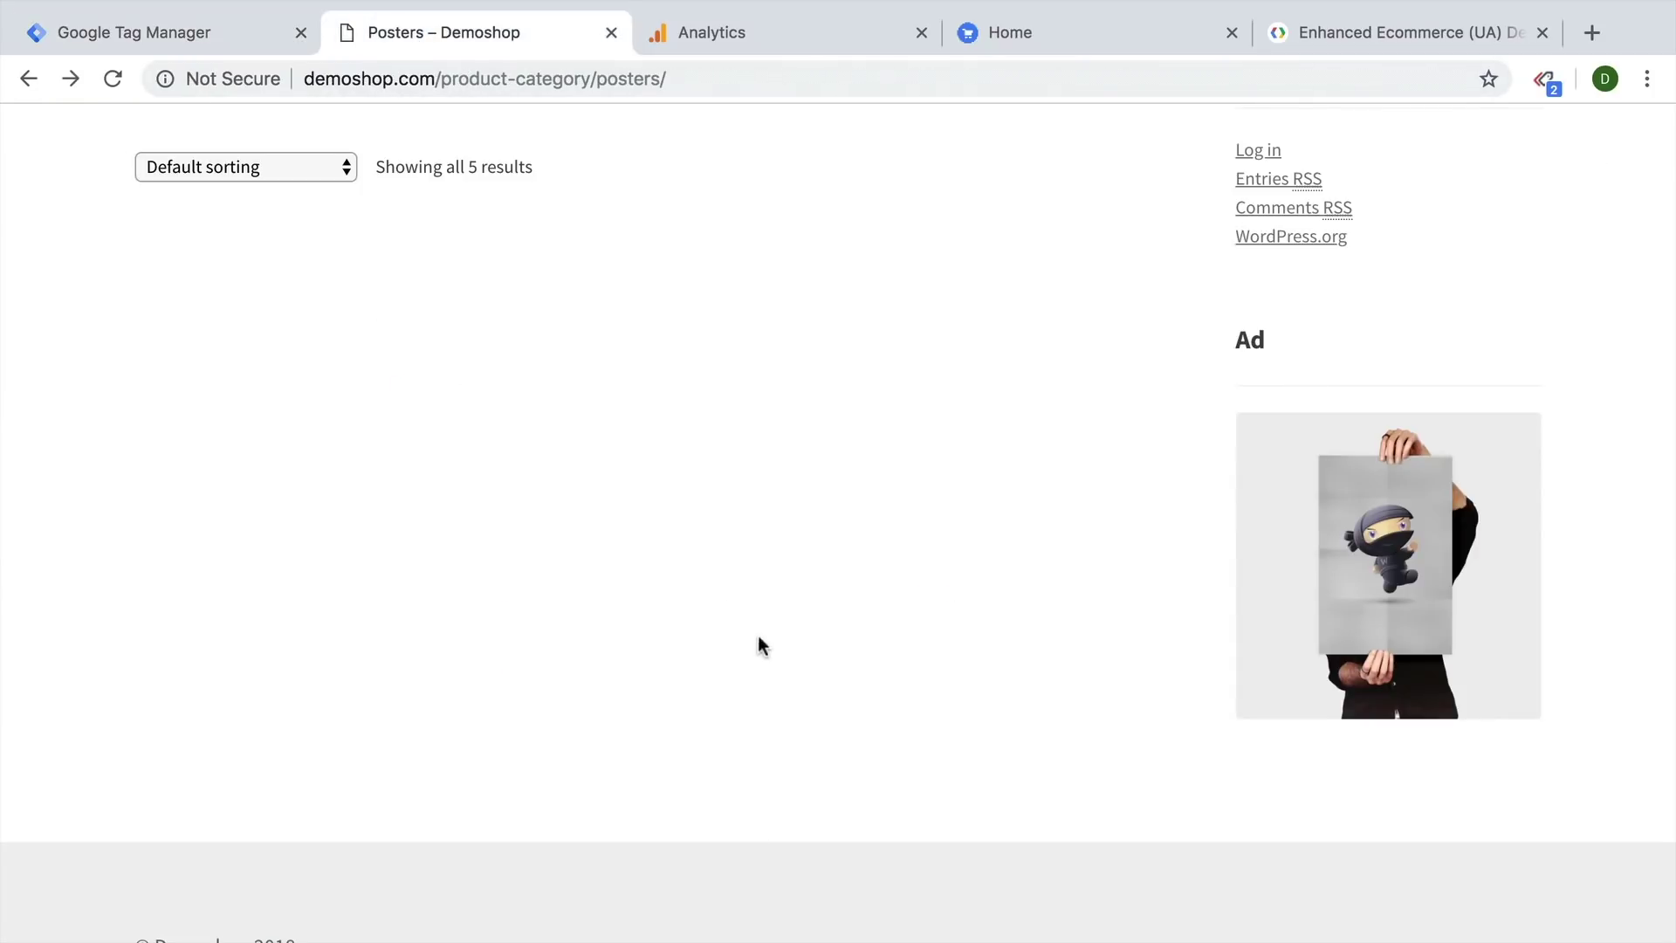
pyautogui.click(224, 31)
pyautogui.write('Flying')
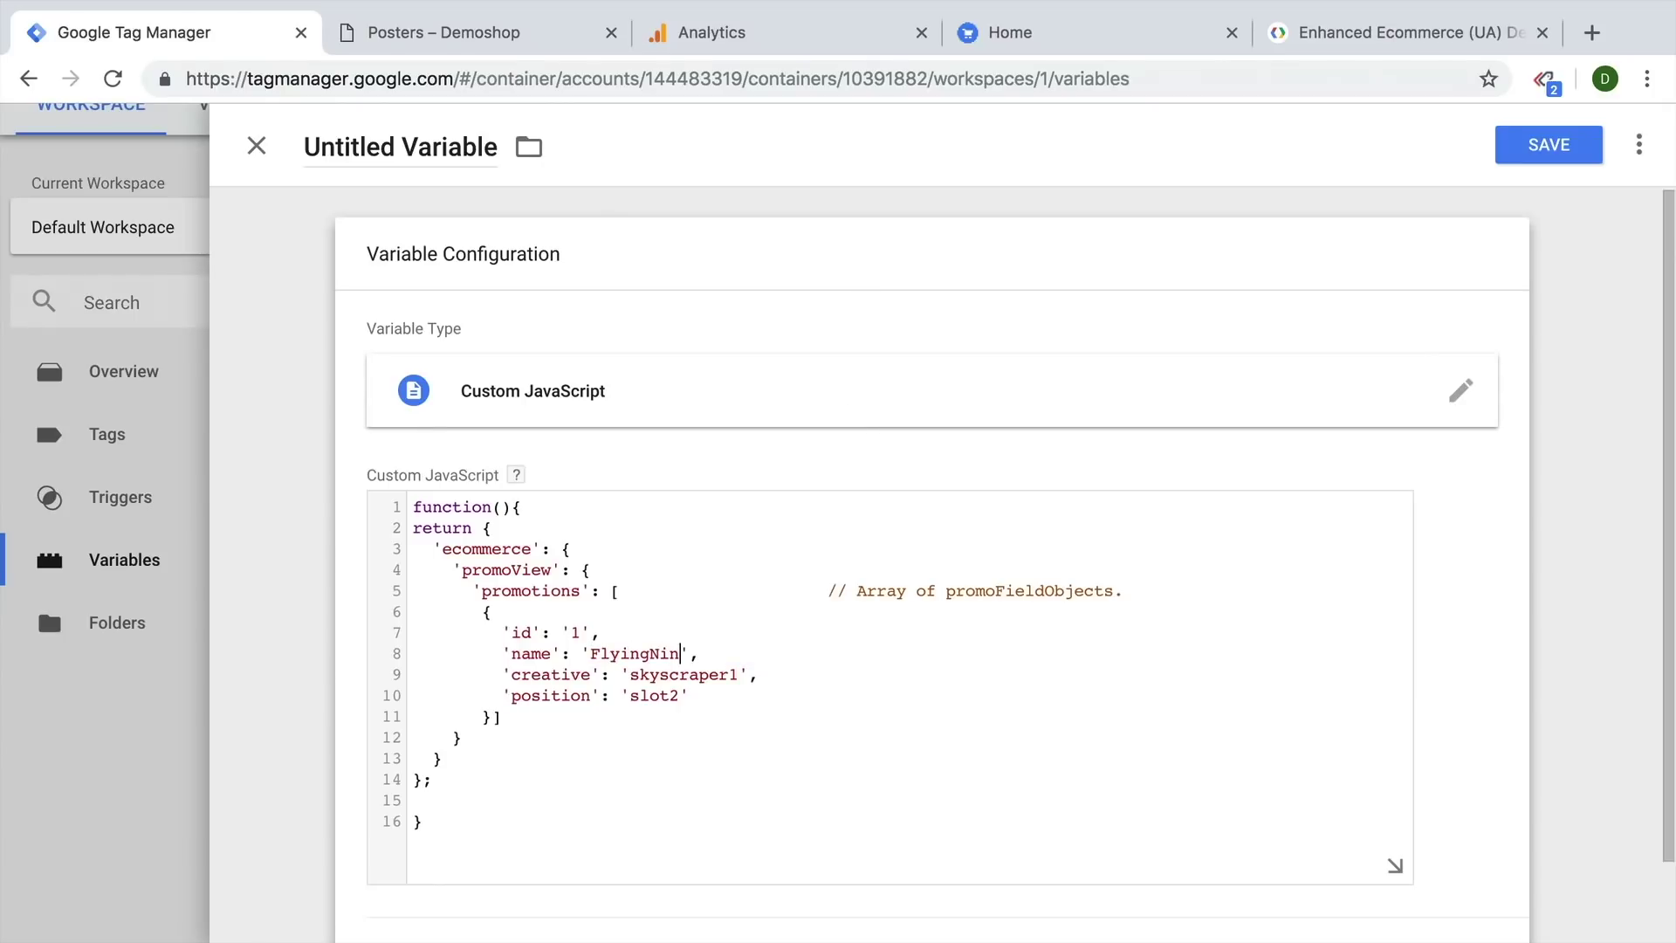
pyautogui.write(' Ninja')
# Step: Switch to Google Analytics and add Internal Promotion Creative as secondary dimension to the Internal Promotion report, to see what the creative field feeds
pyautogui.moveTo(629, 676); pyautogui.dragTo(741, 677)
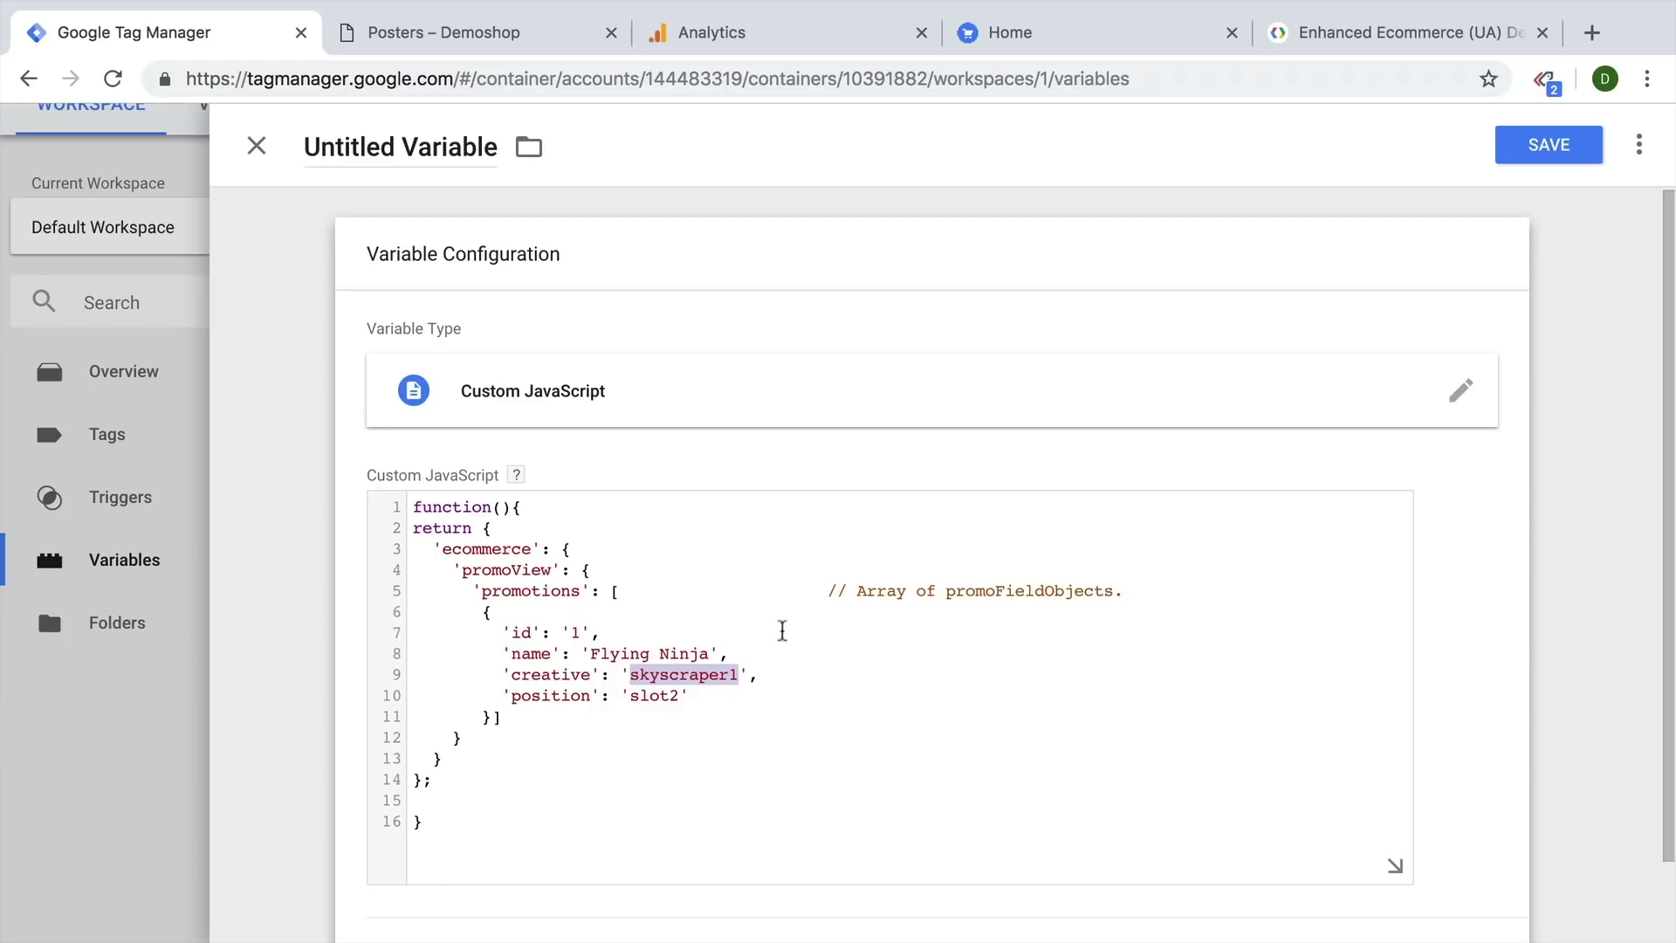
pyautogui.click(598, 695)
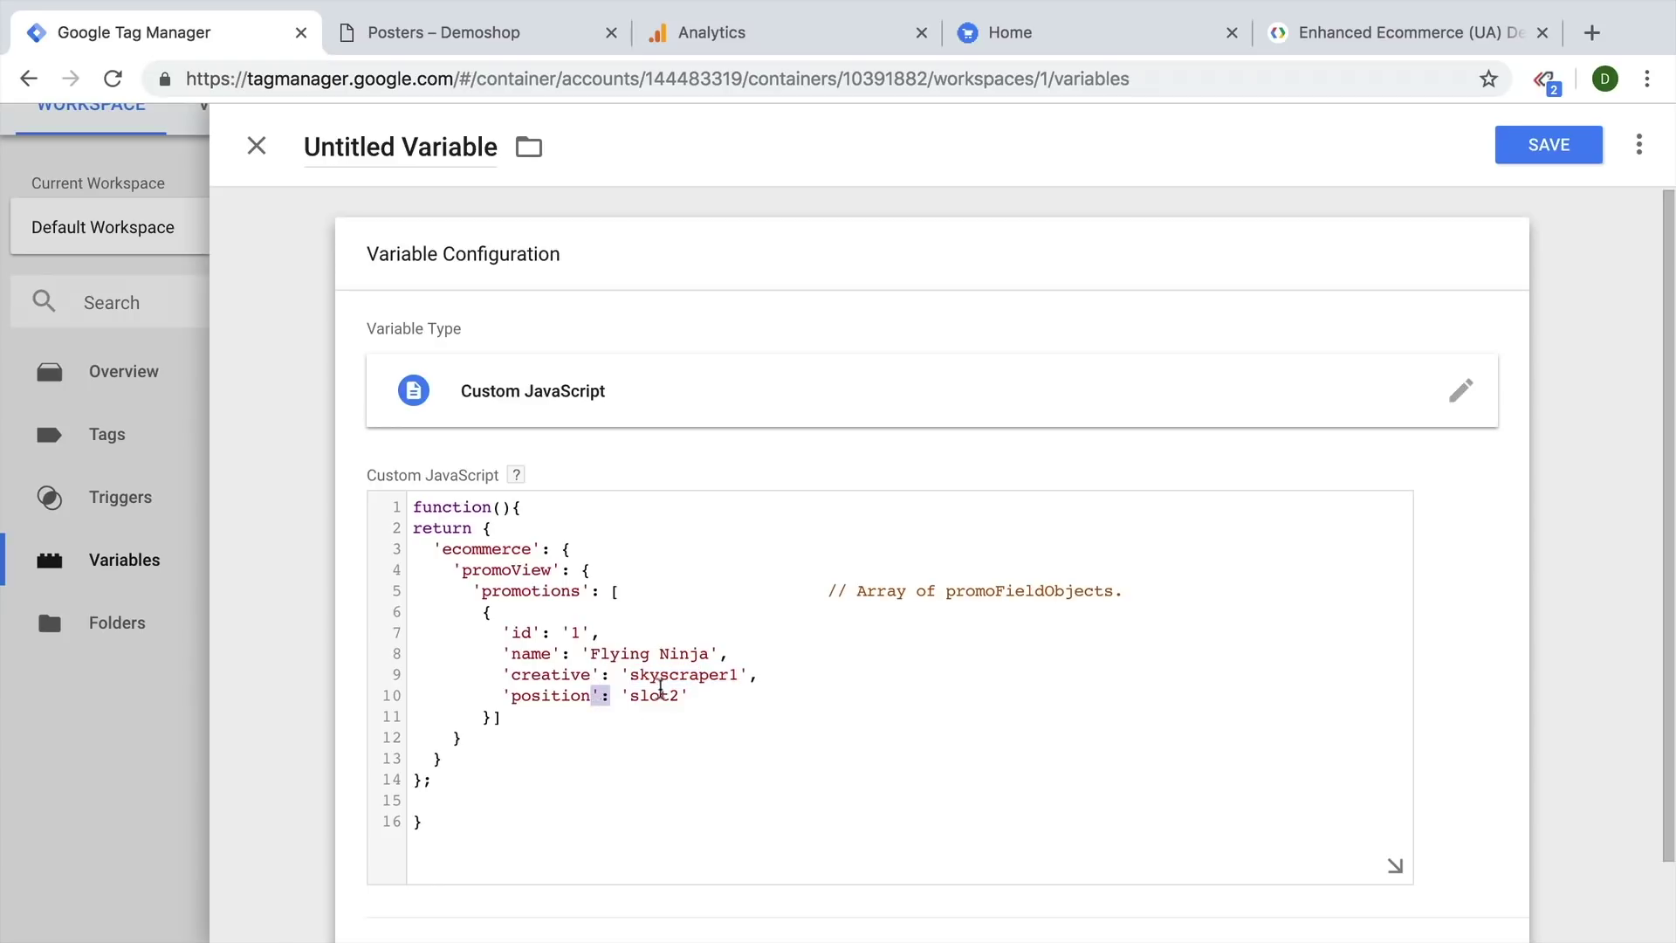
pyautogui.doubleClick(661, 674)
pyautogui.click(682, 52)
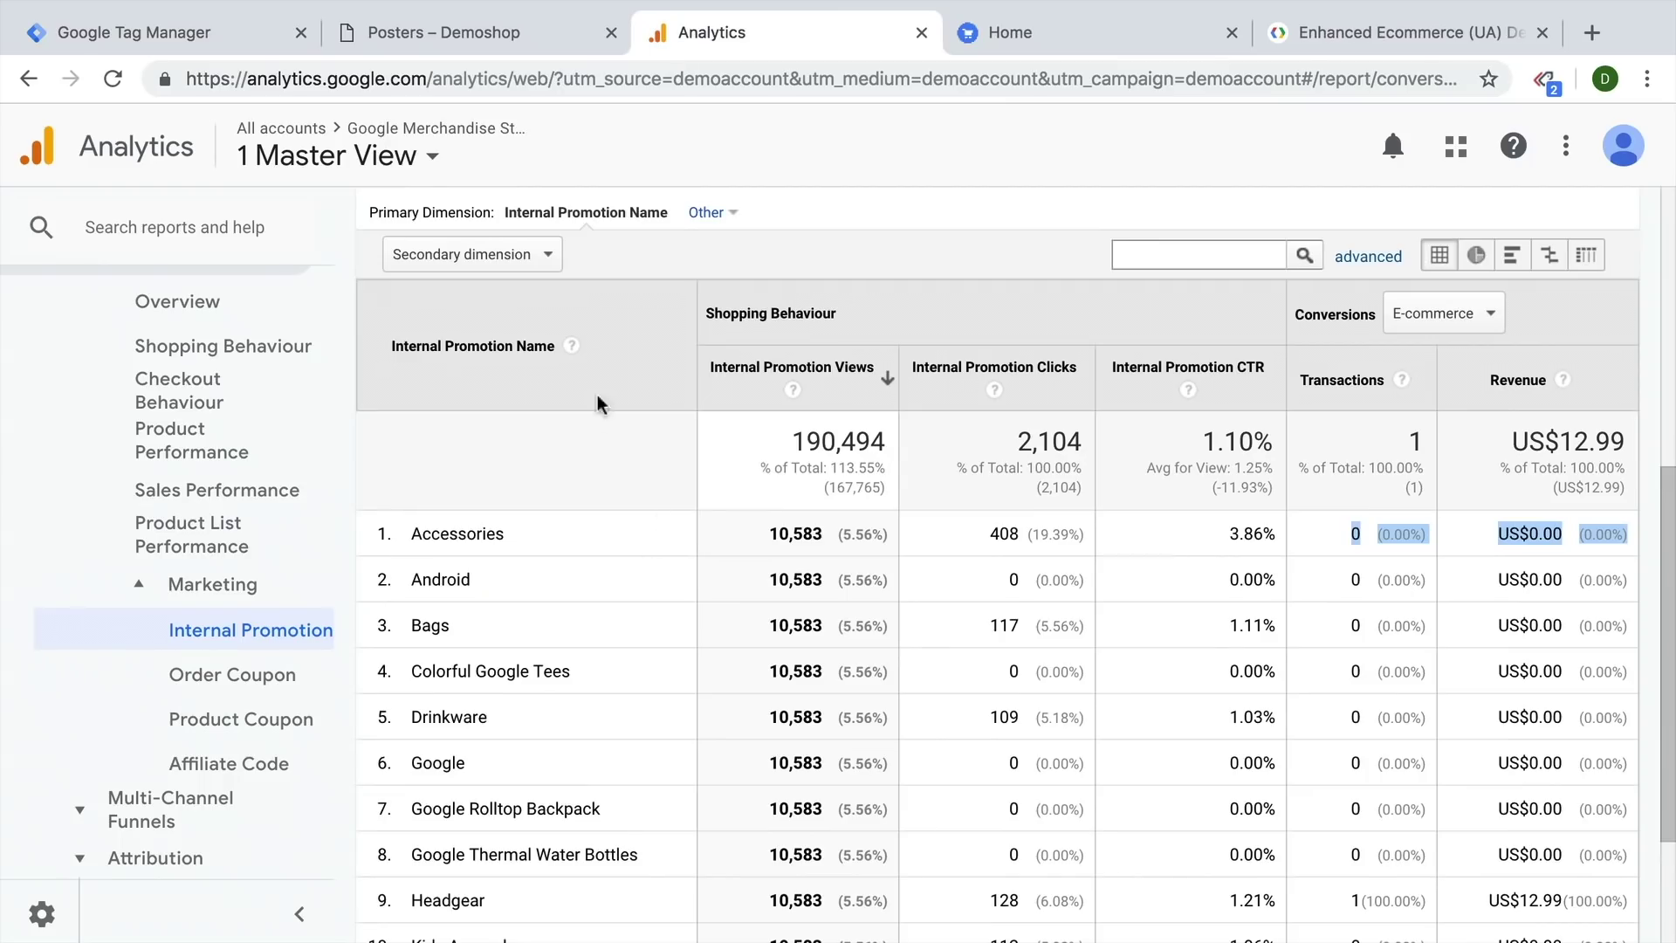
pyautogui.click(512, 254)
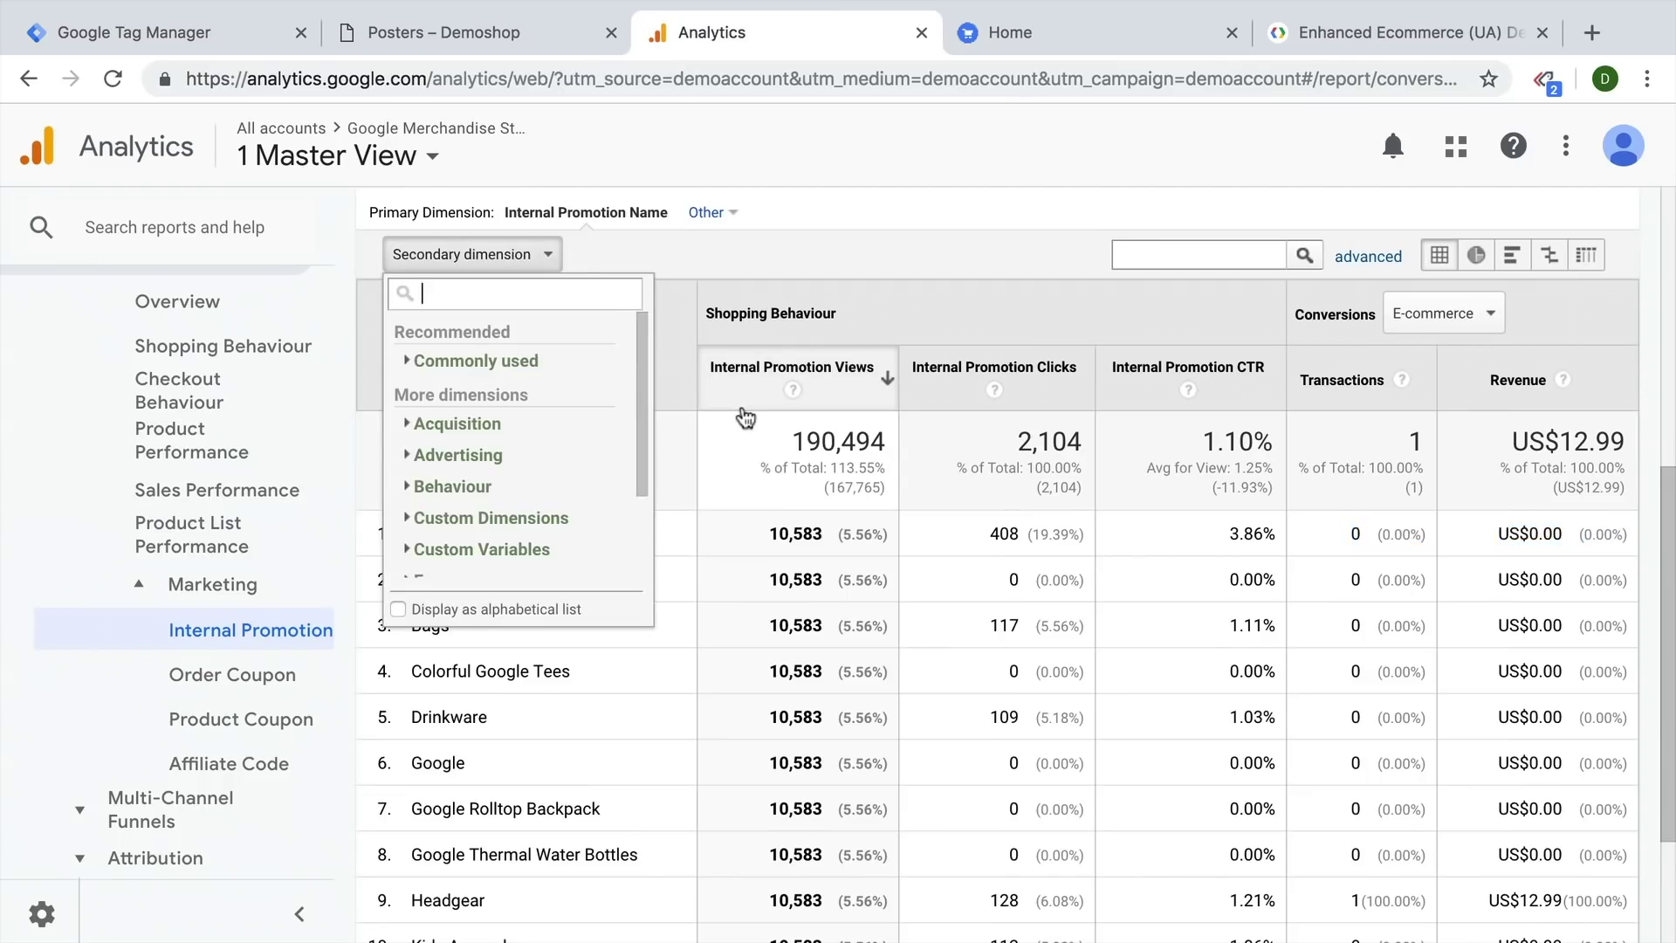
pyautogui.write('creat')
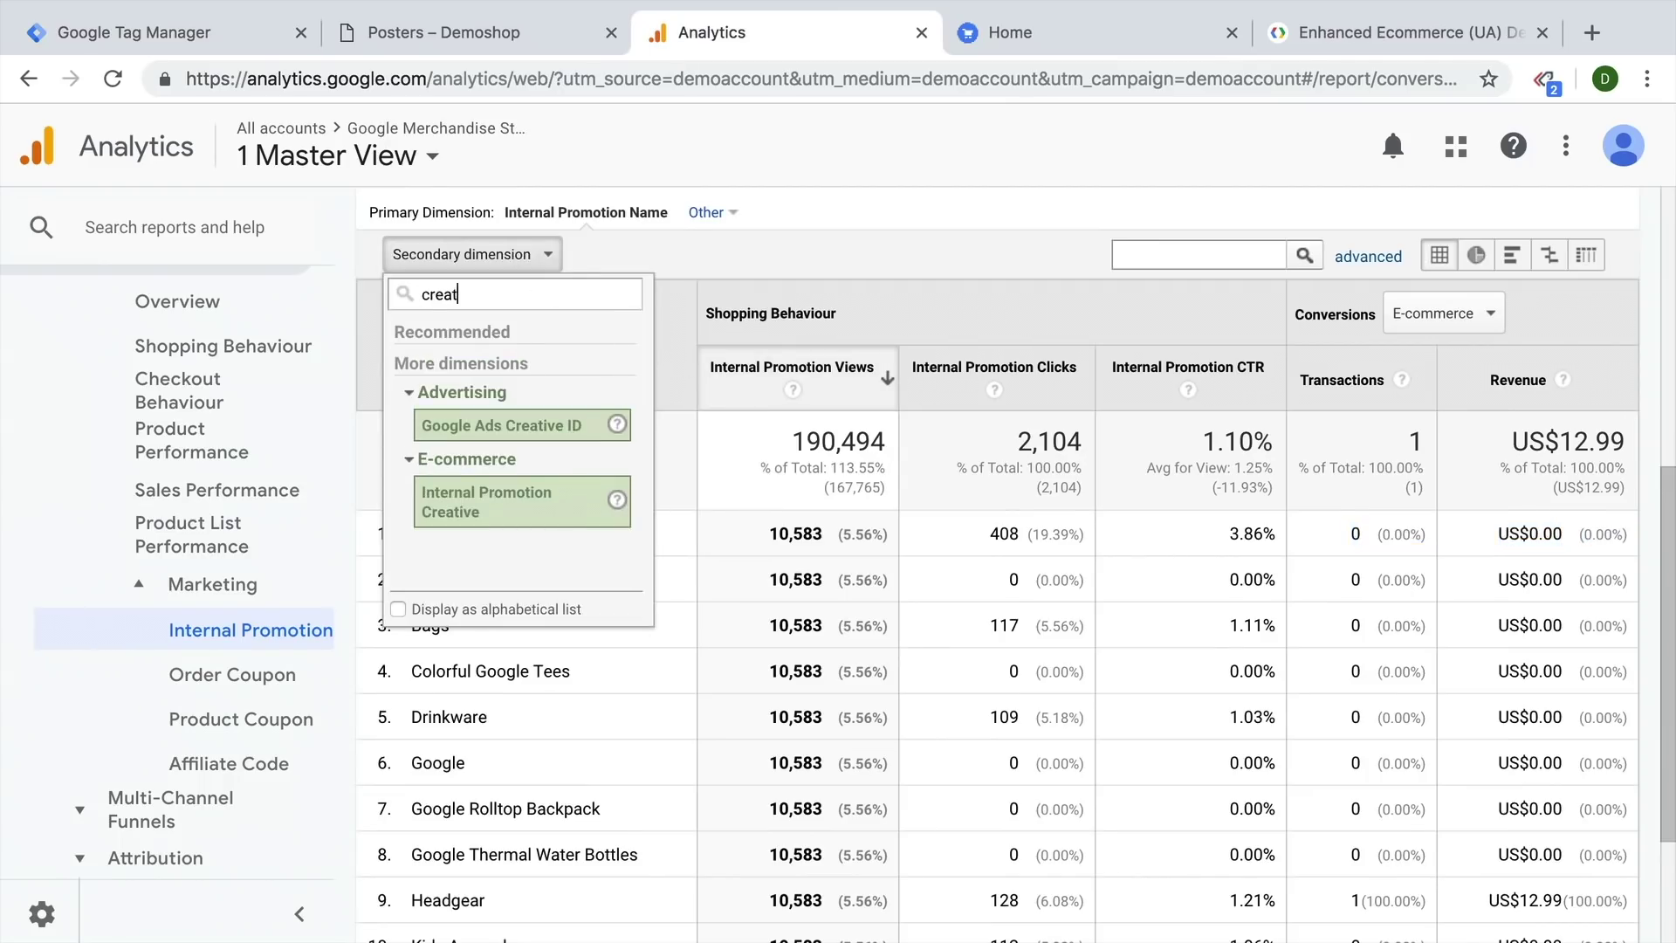
pyautogui.click(488, 513)
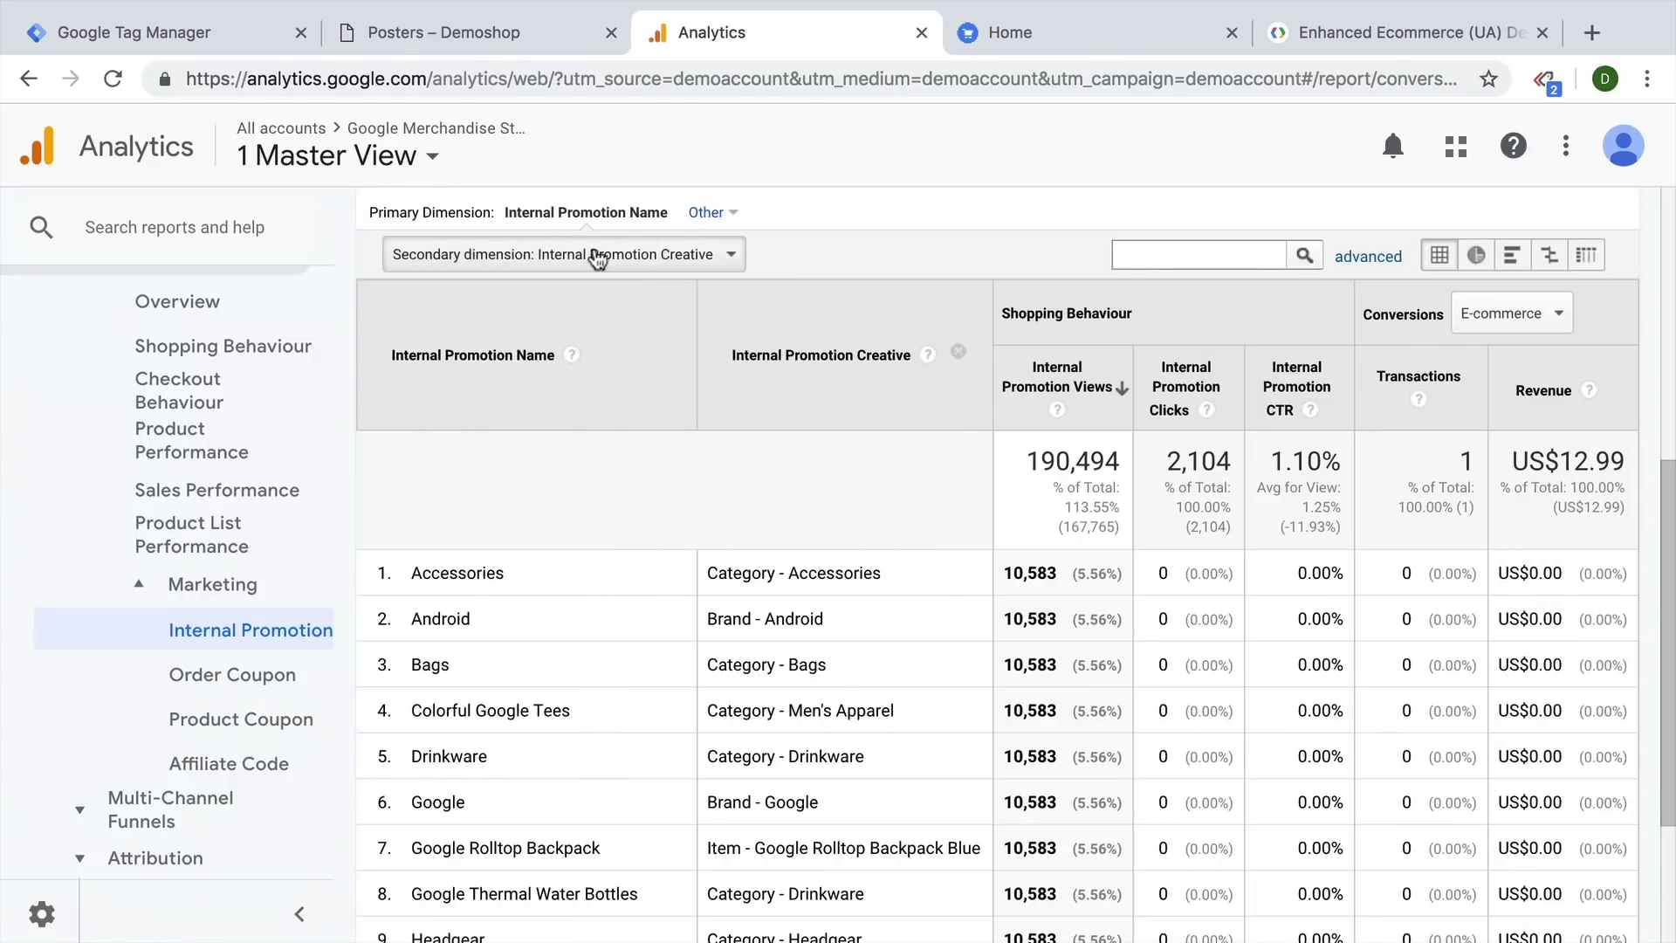
# Step: Change the report's secondary dimension to Internal Promotion Position and examine the position given for each promotion
pyautogui.click(555, 255)
pyautogui.click(175, 33)
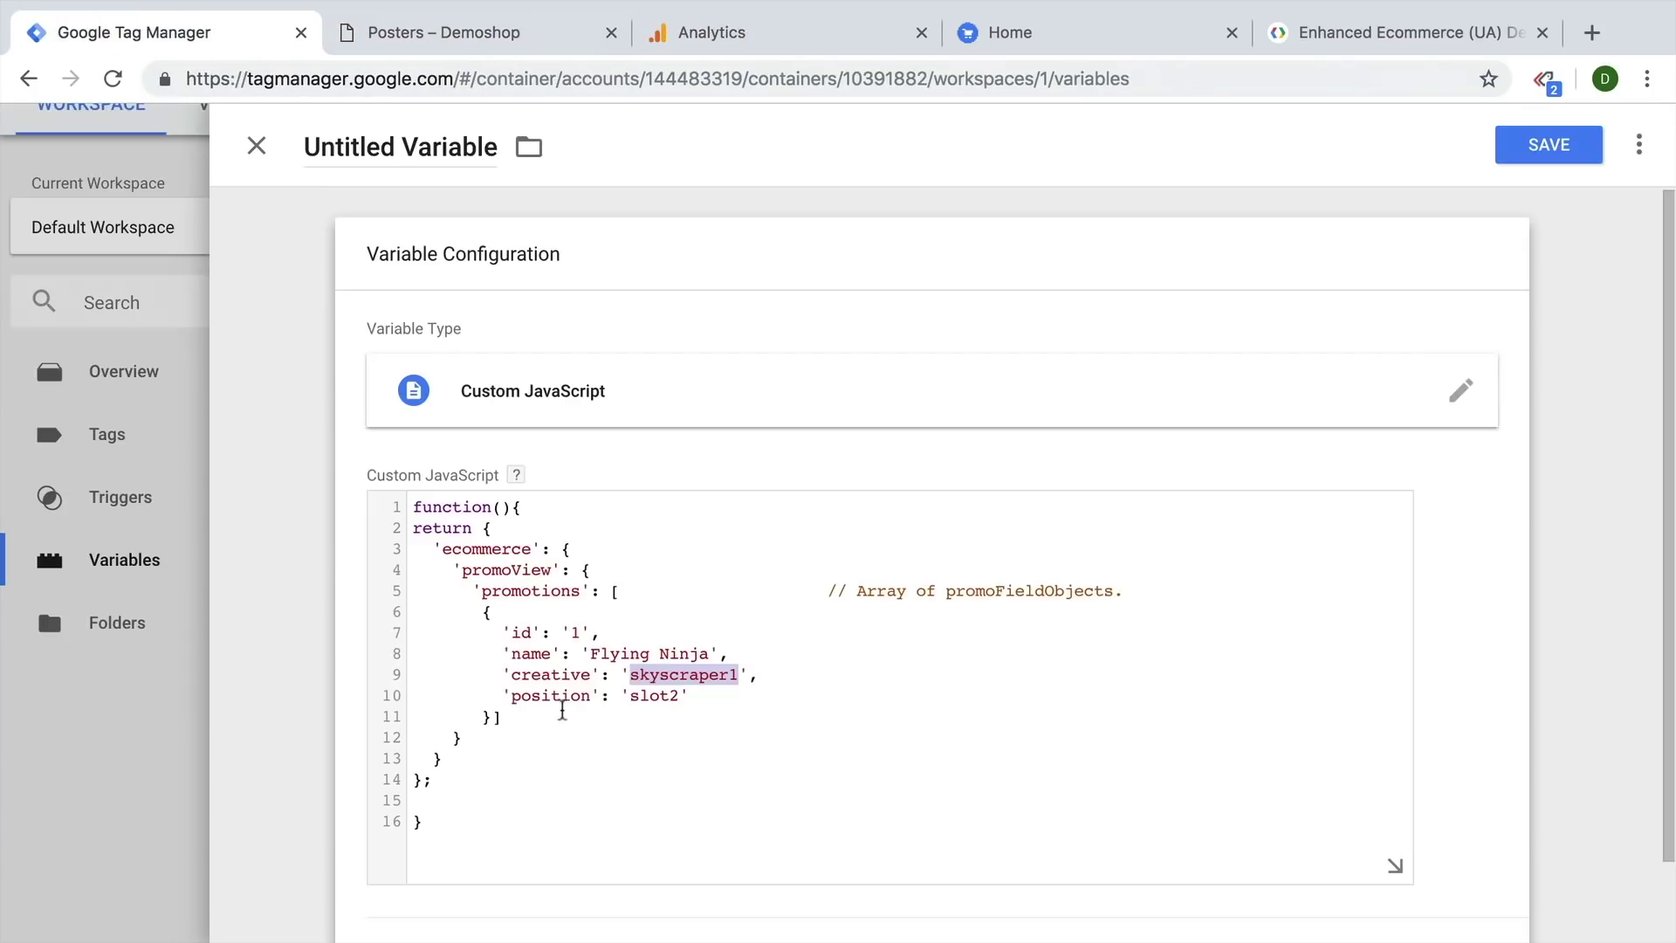
pyautogui.click(646, 34)
pyautogui.write('position')
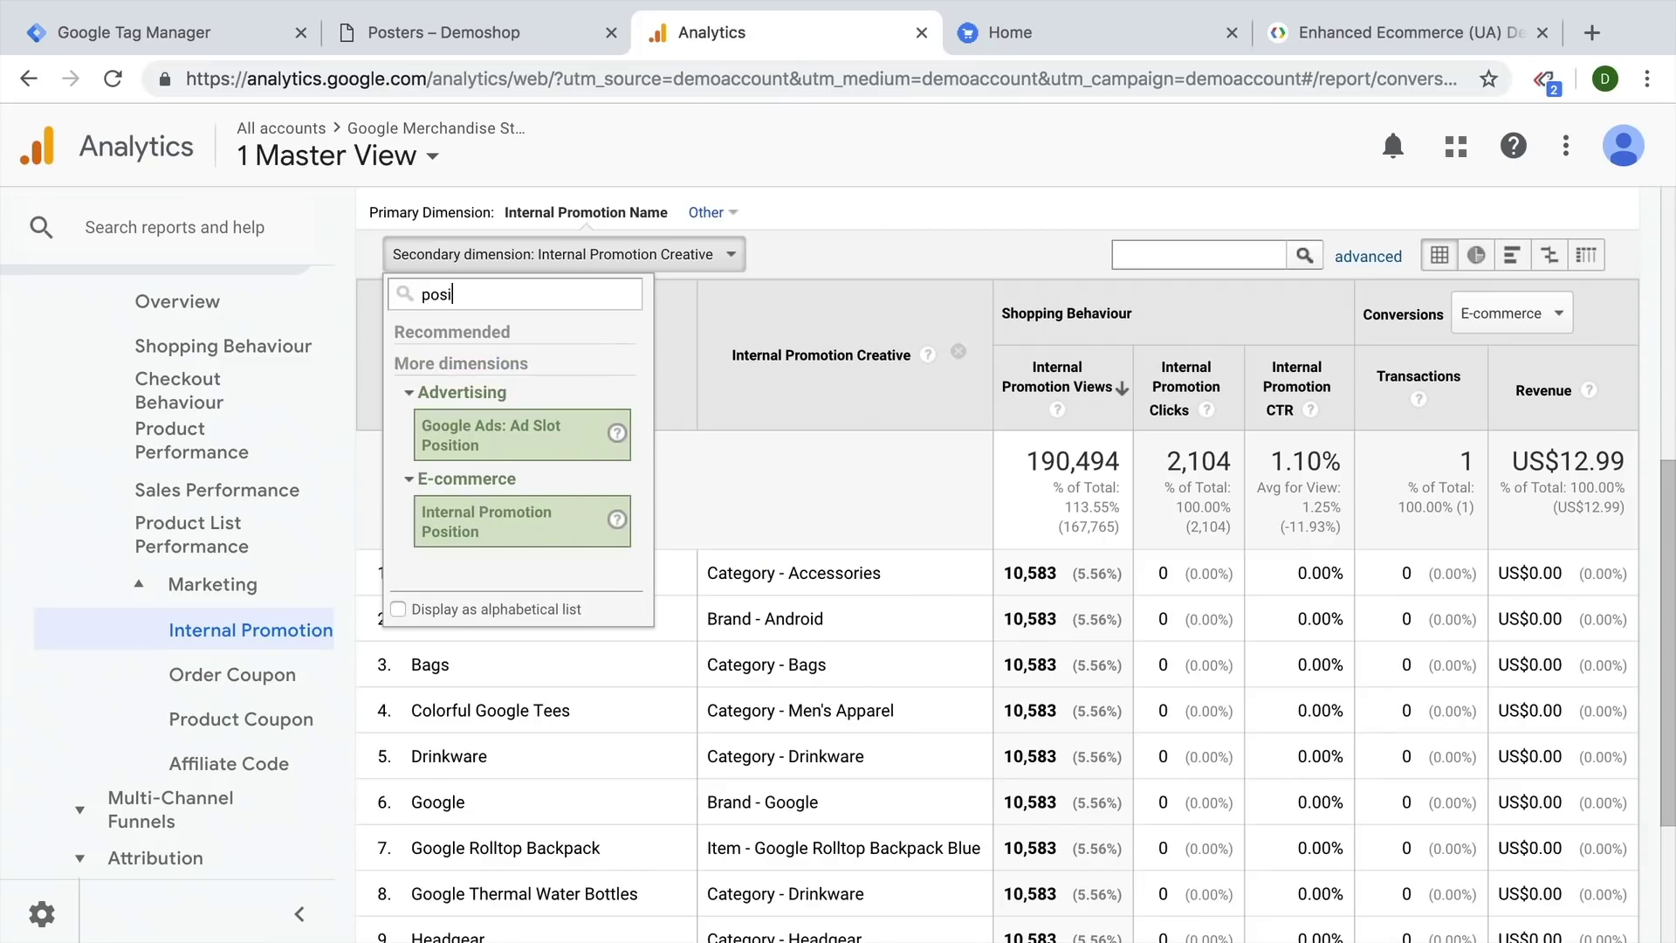
pyautogui.click(459, 522)
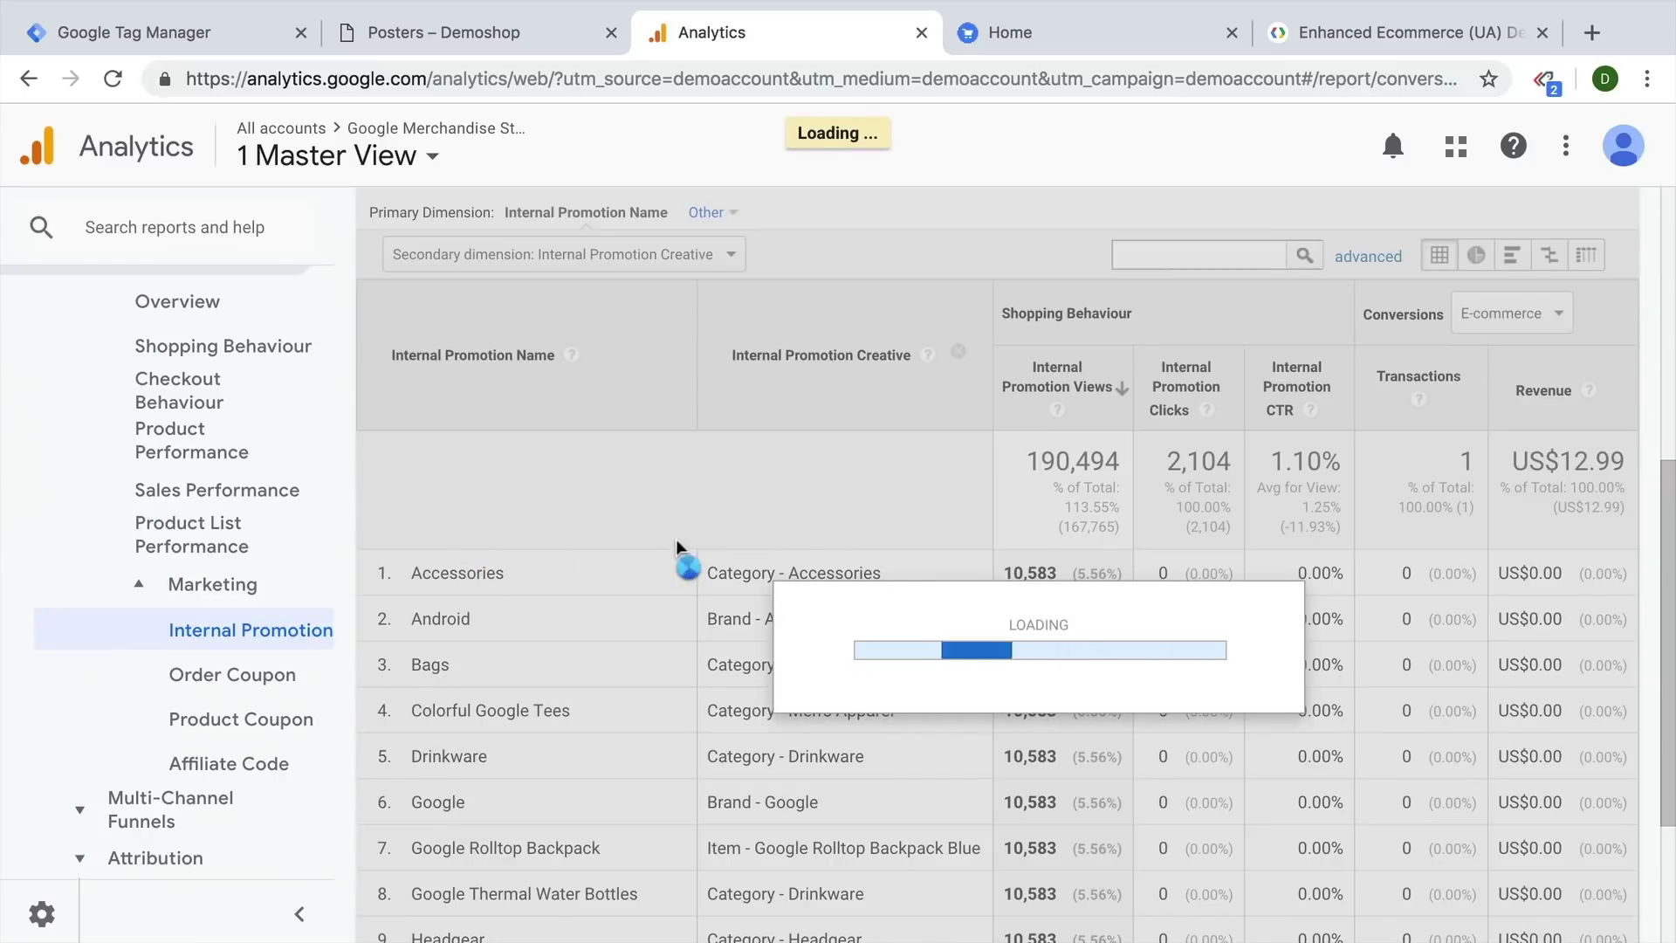
pyautogui.scroll(-3, 676, 538)
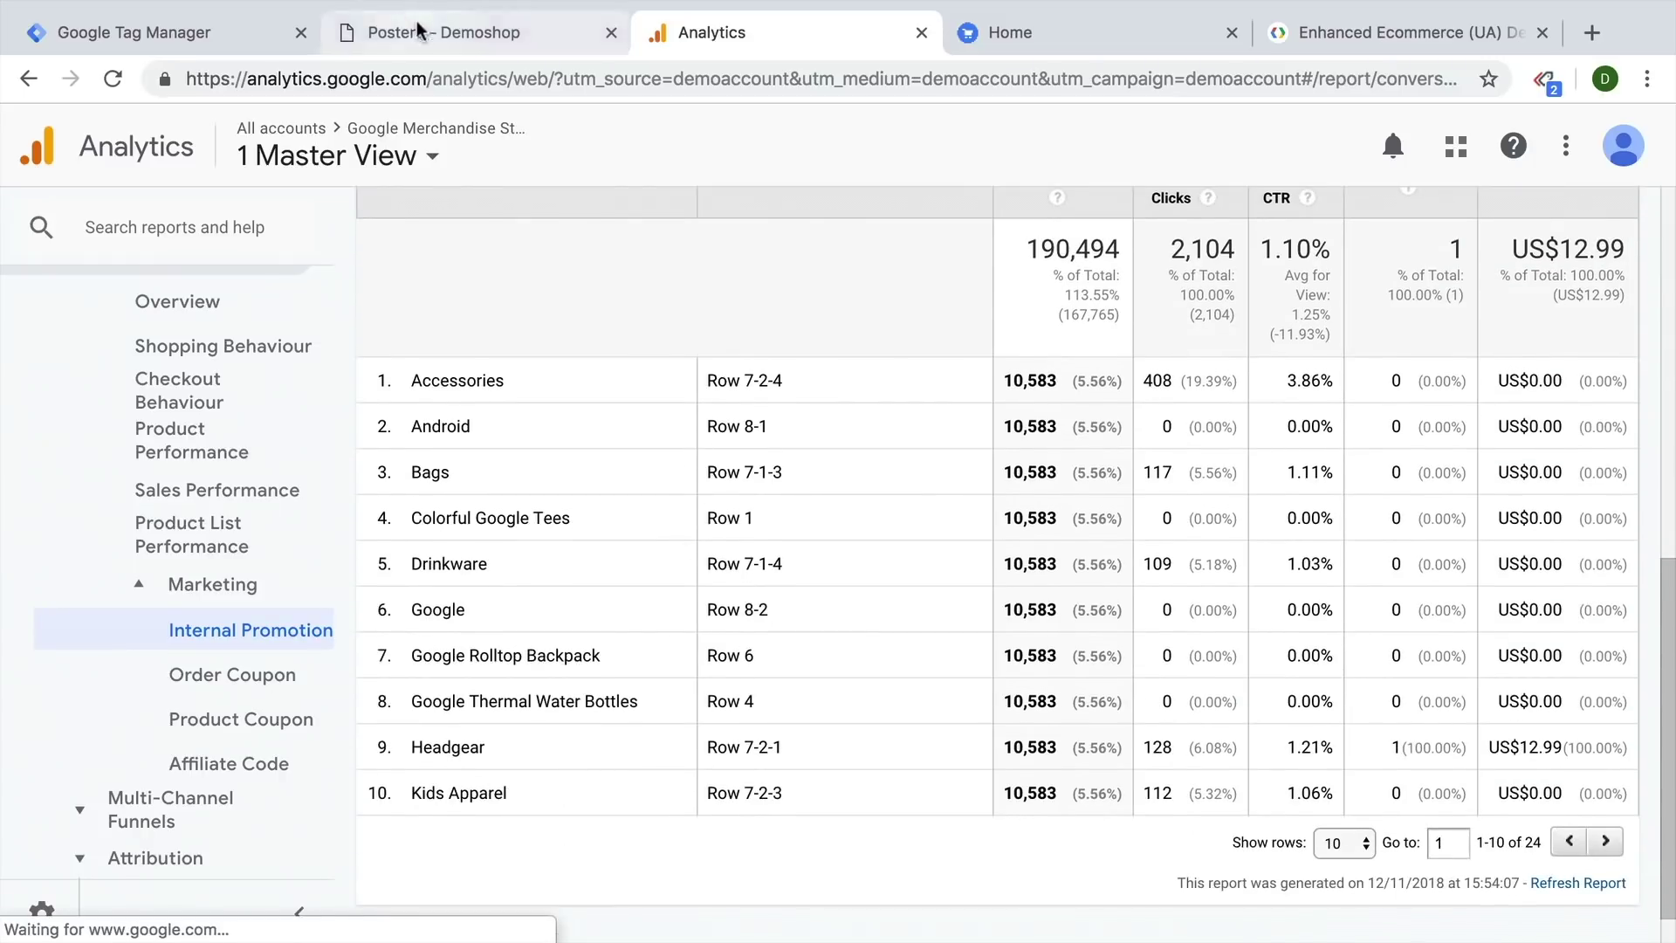
# Step: Return to Google Tag Manager, name the Custom JavaScript variable "cjs - ee promo view" and save it
pyautogui.hotkey('ctrl', 'shift', 'Tab')
pyautogui.hotkey('ctrl', 'shift', 'Tab')
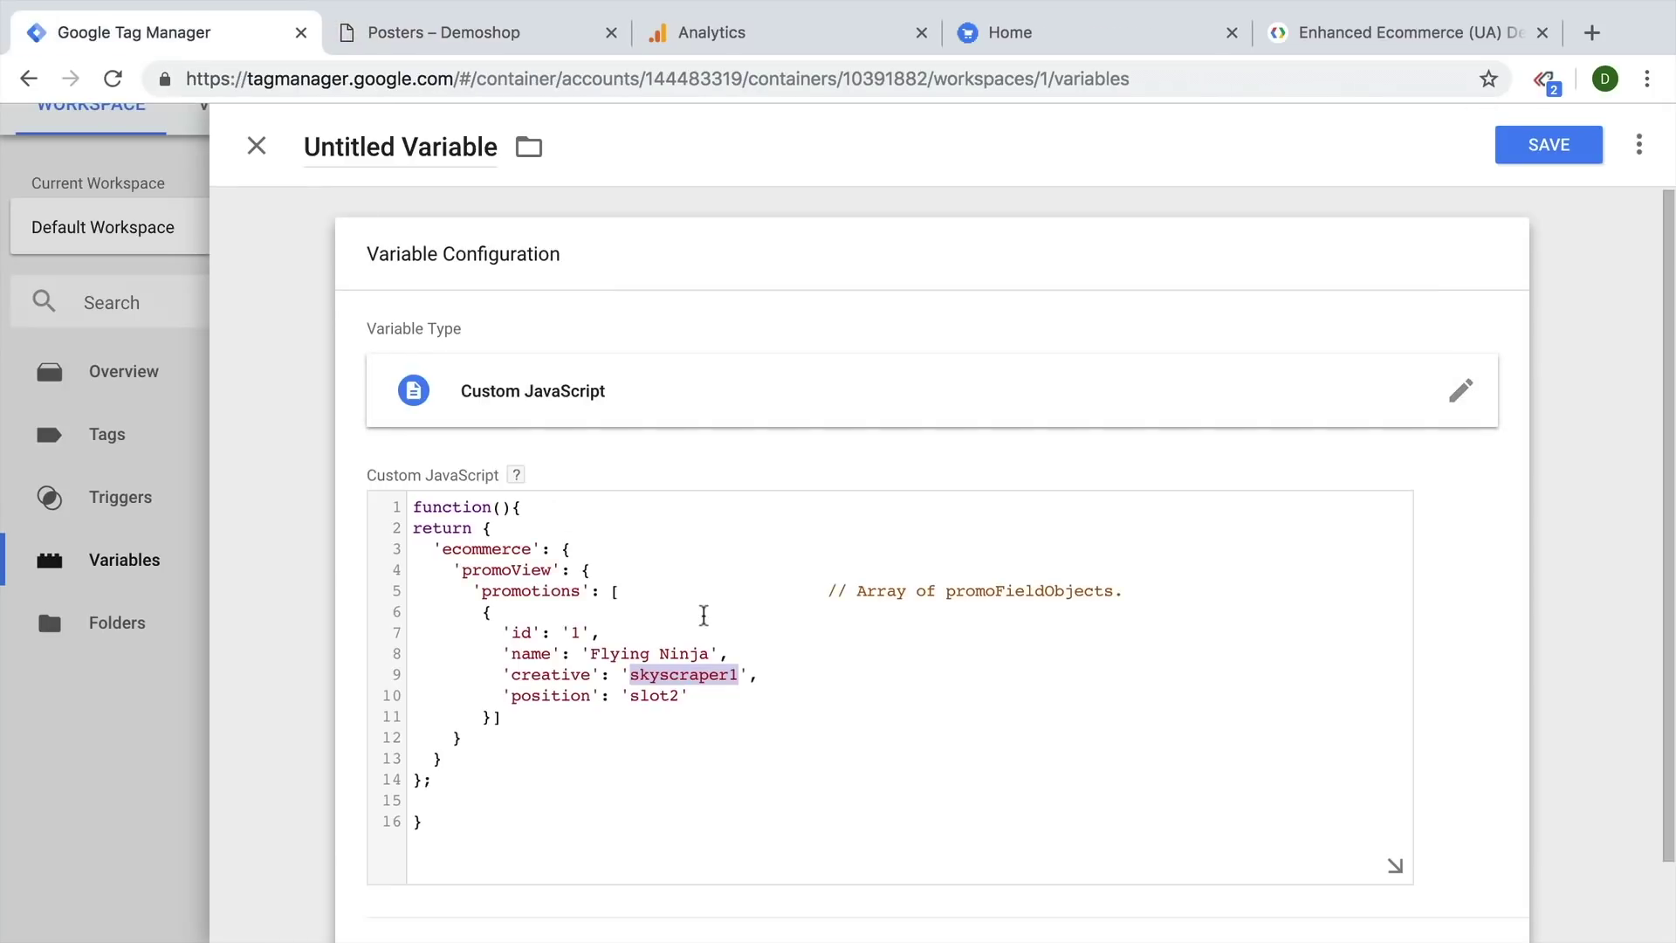
pyautogui.click(738, 686)
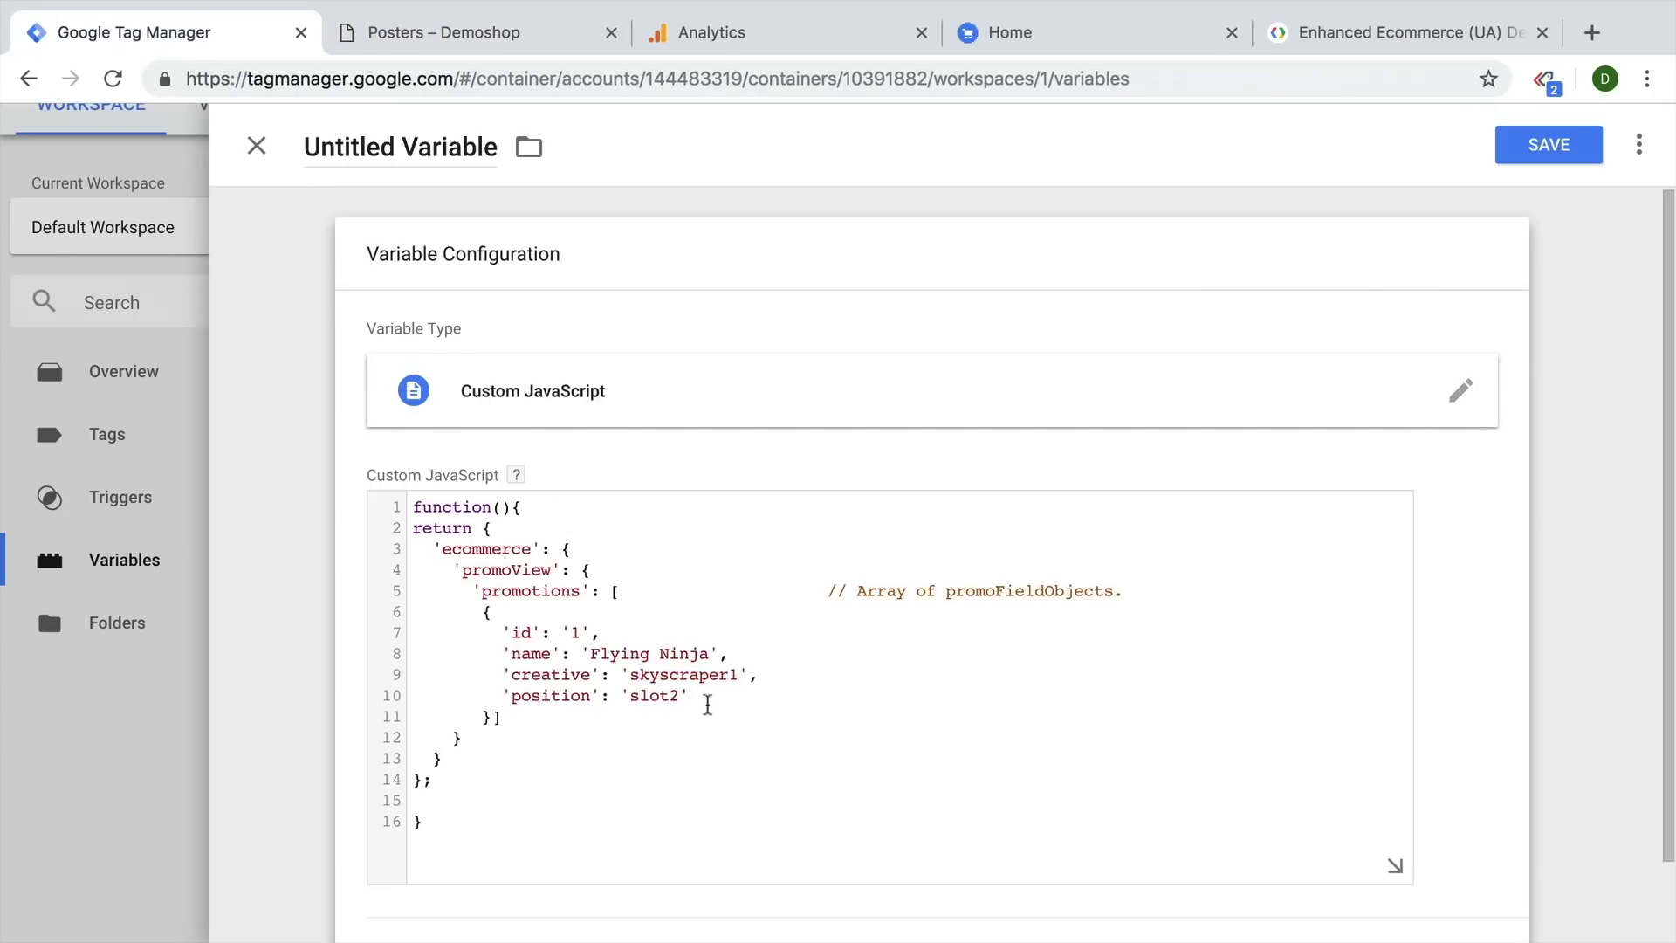
pyautogui.scroll(-2, 838, 692)
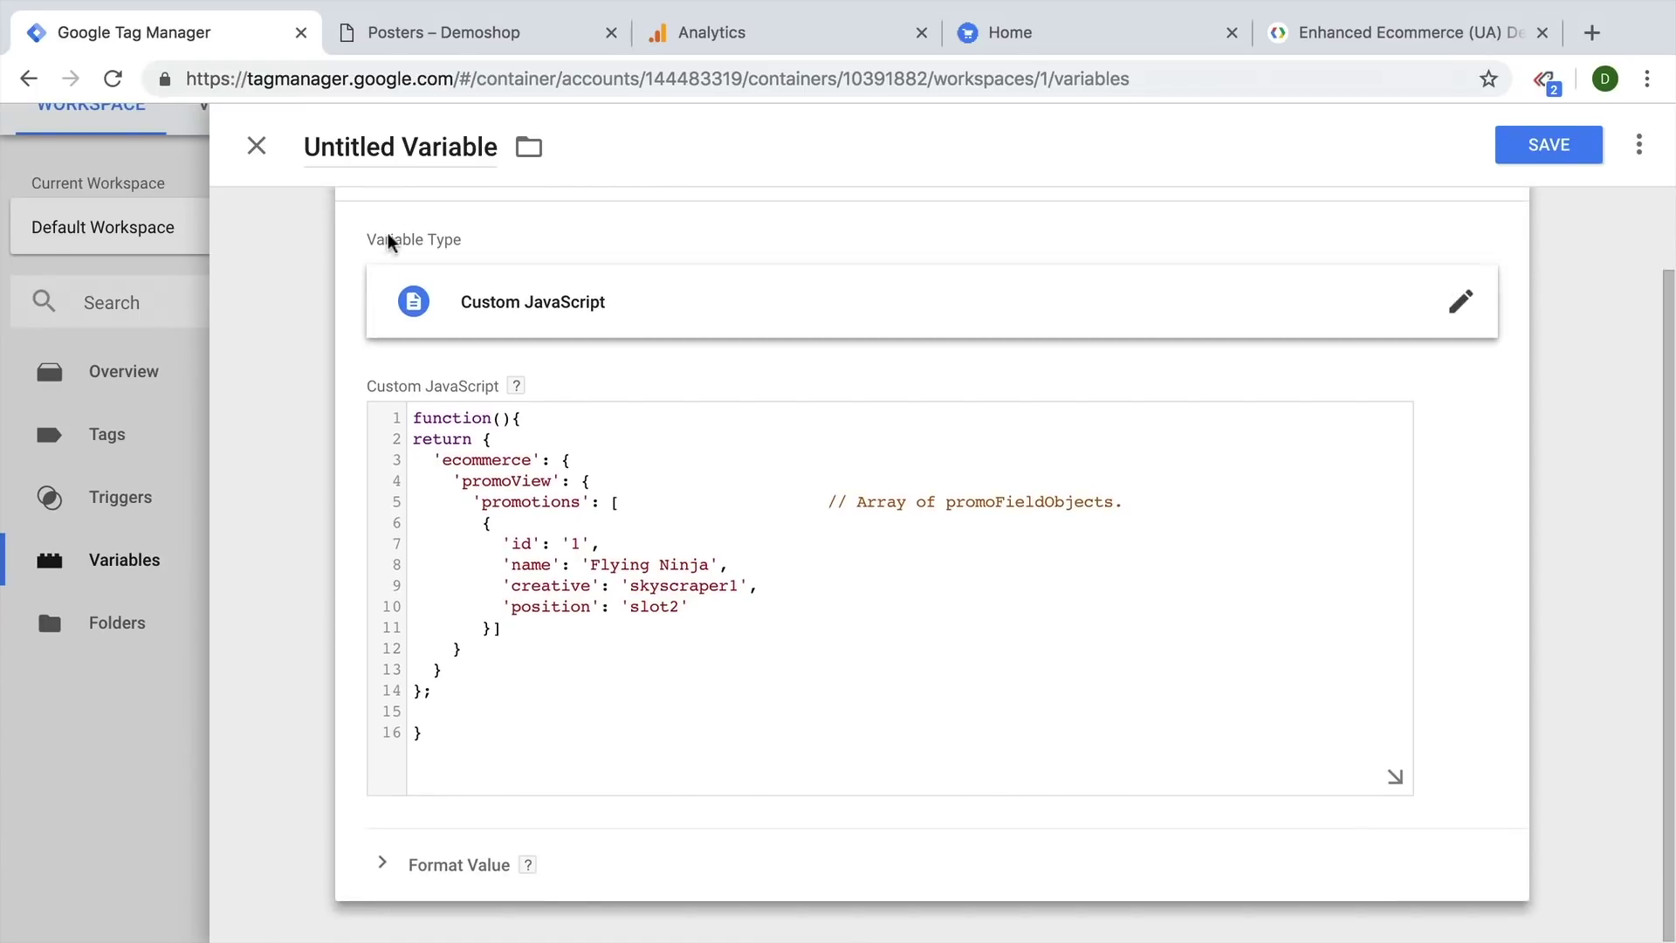
pyautogui.click(385, 144)
pyautogui.write('cjs ')
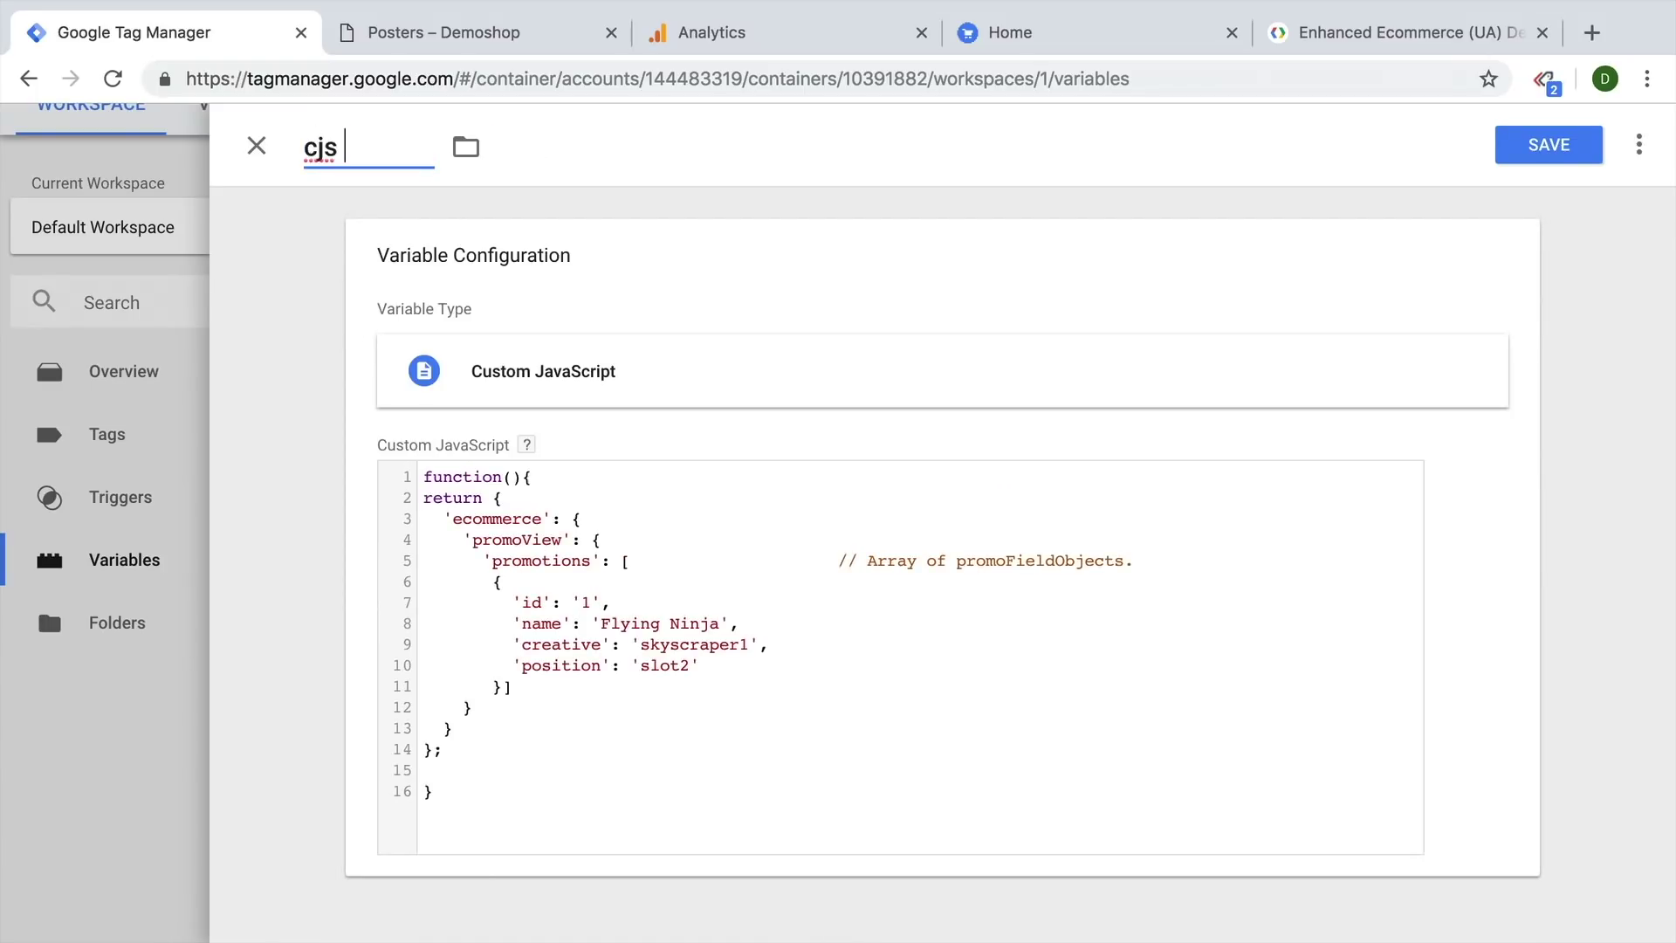
pyautogui.write('- ee promo view')
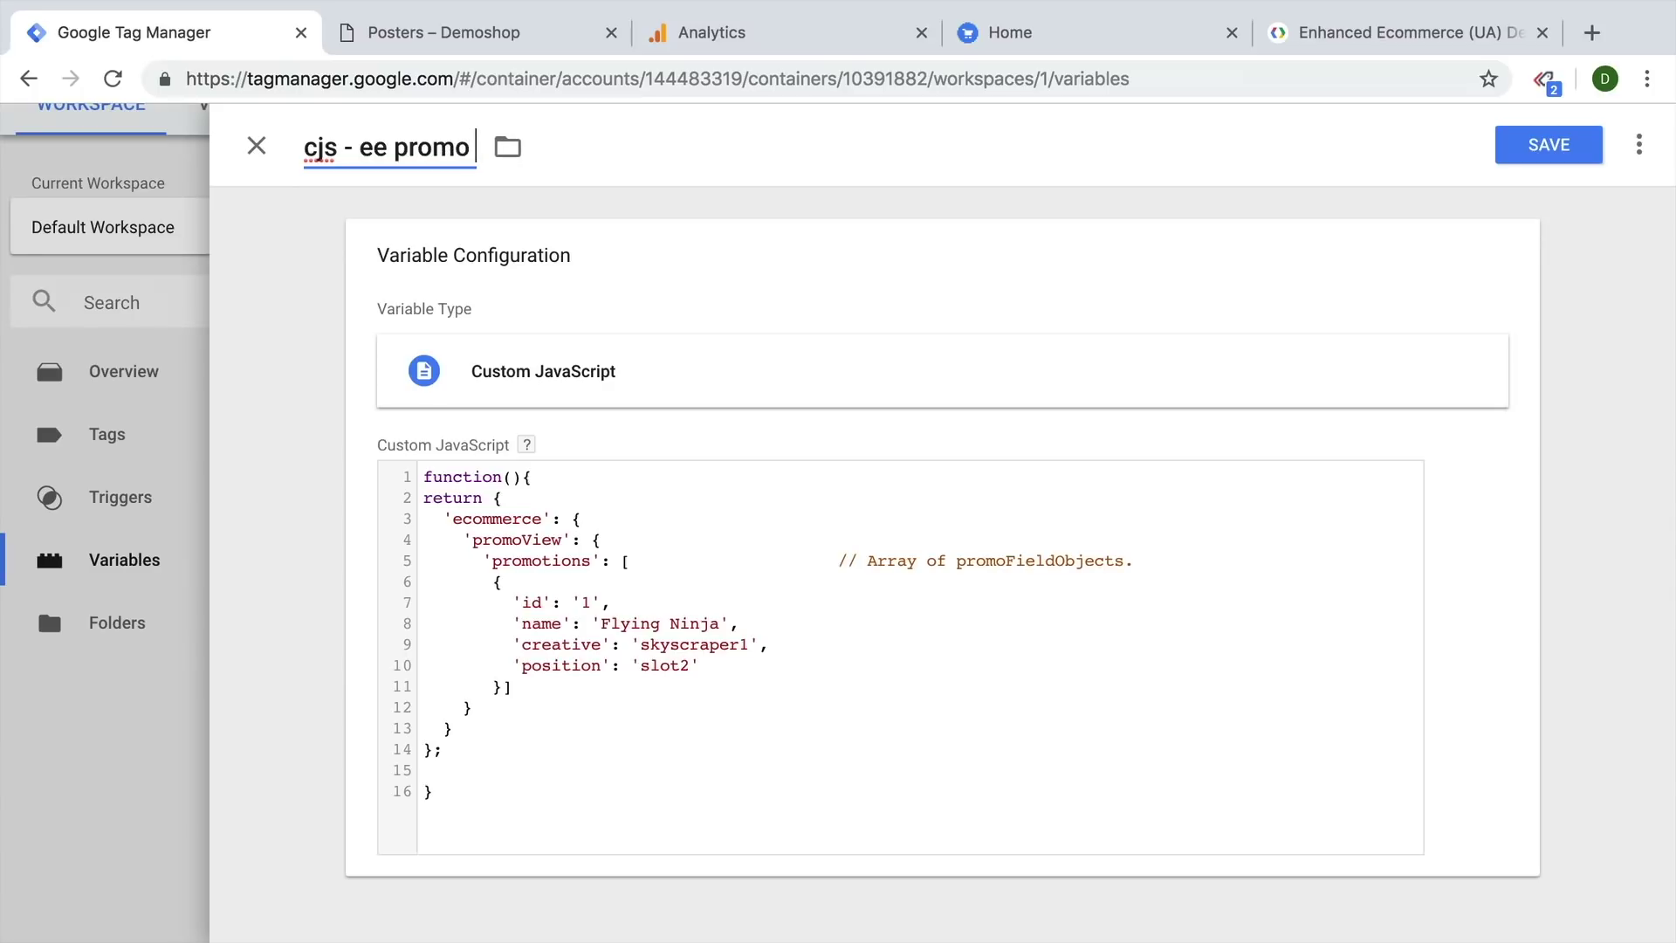
pyautogui.click(1544, 146)
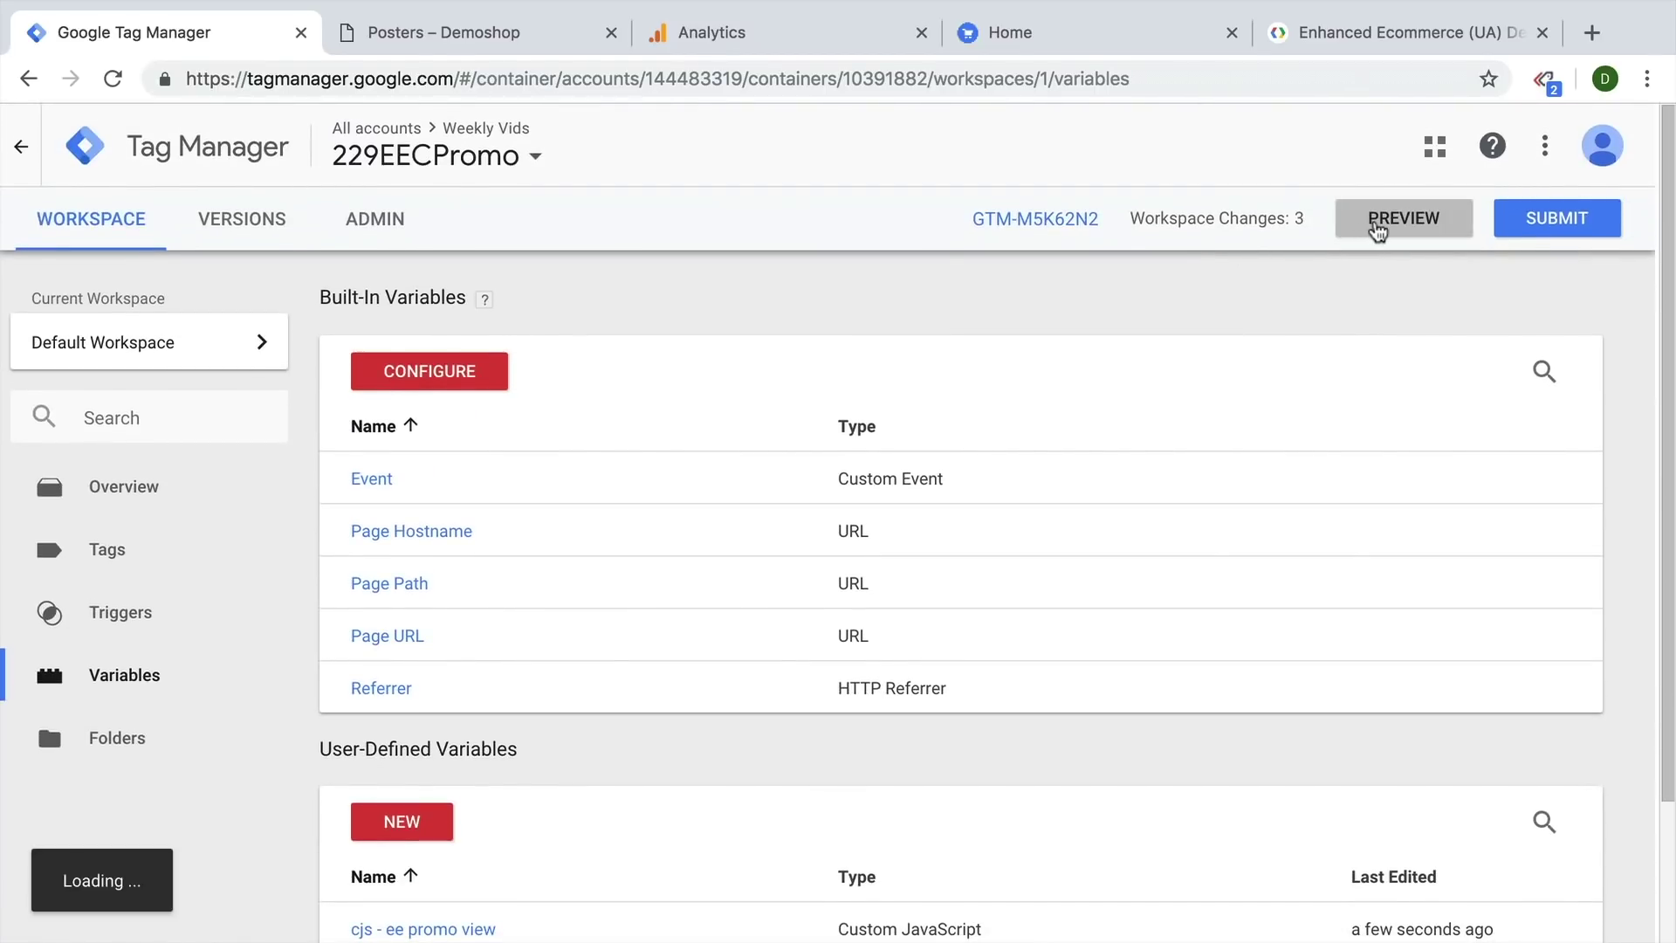
# Step: Start preview mode for the workspace and reload the Demoshop posters page
pyautogui.click(1377, 229)
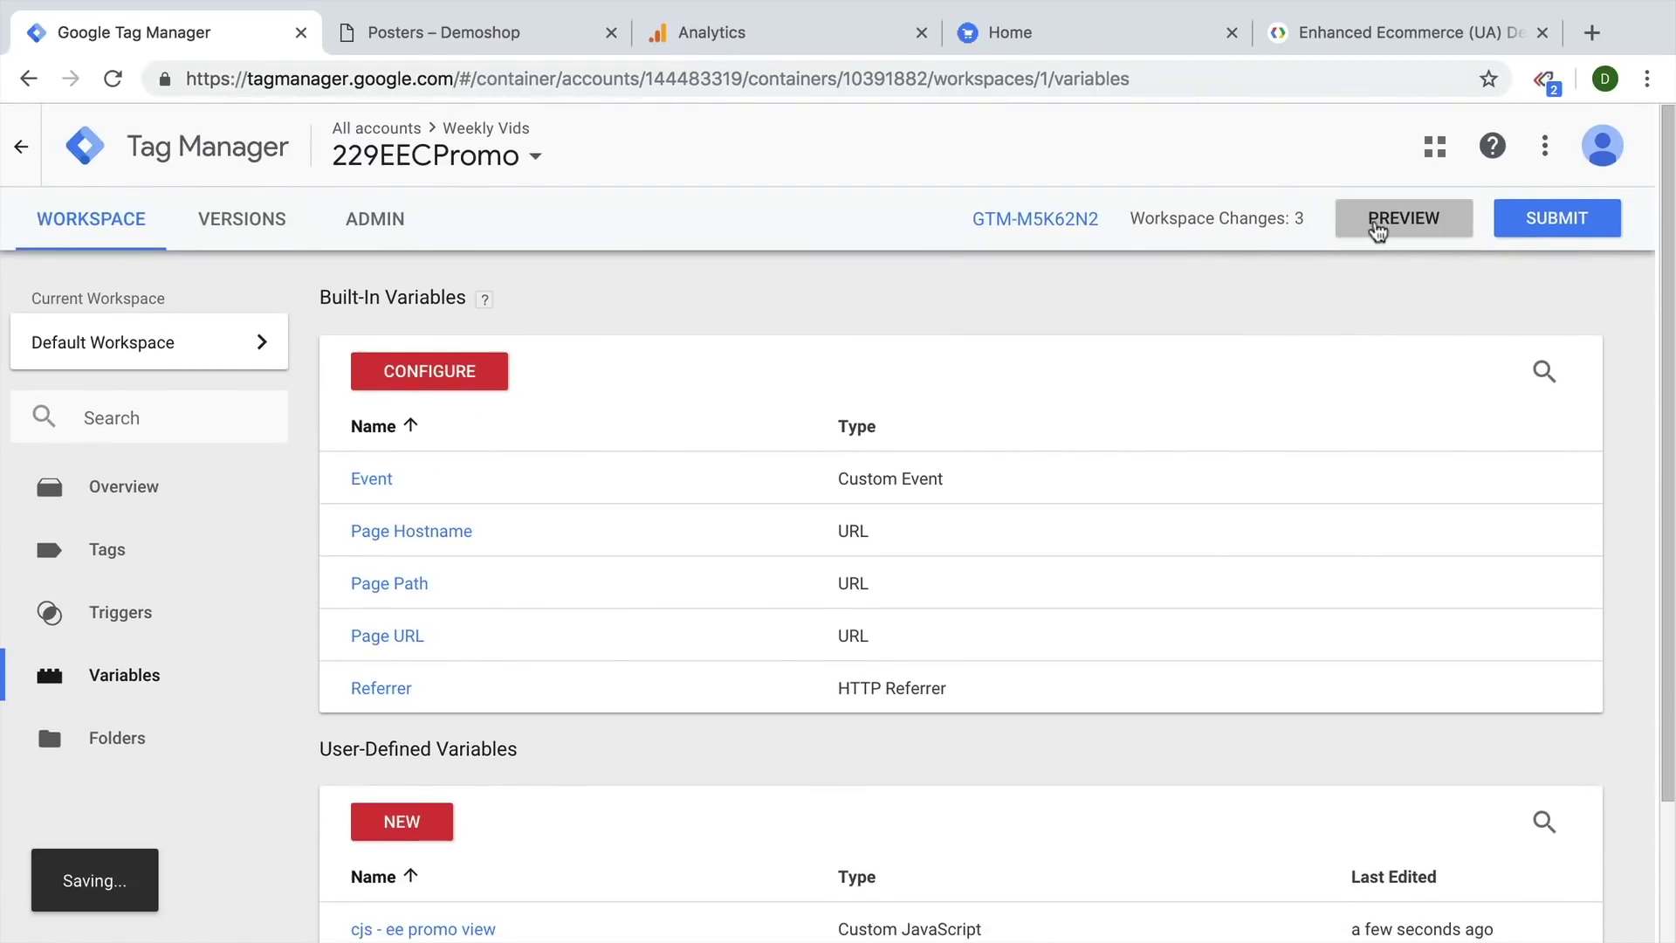
pyautogui.click(450, 40)
pyautogui.hotkey('ctrl', 'r')
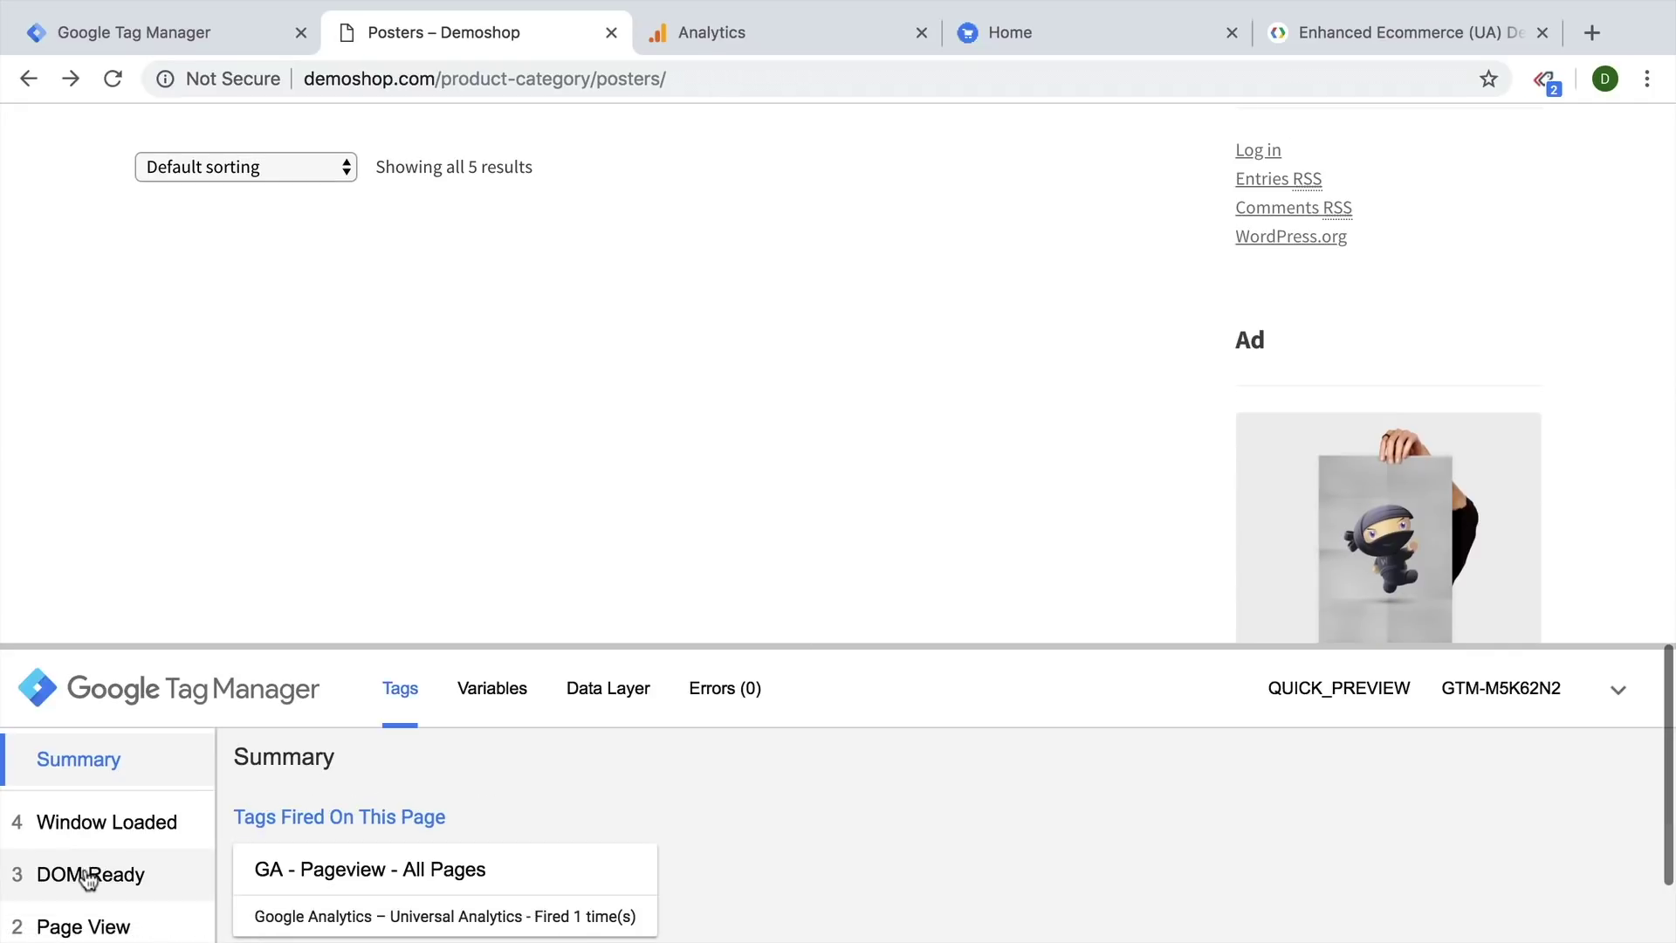
# Step: Examine the return type and value of the cjs - ee promo view variable at the DOM Ready event in the enlarged debug pane
pyautogui.click(88, 876)
pyautogui.click(516, 686)
pyautogui.moveTo(552, 623); pyautogui.dragTo(553, 305)
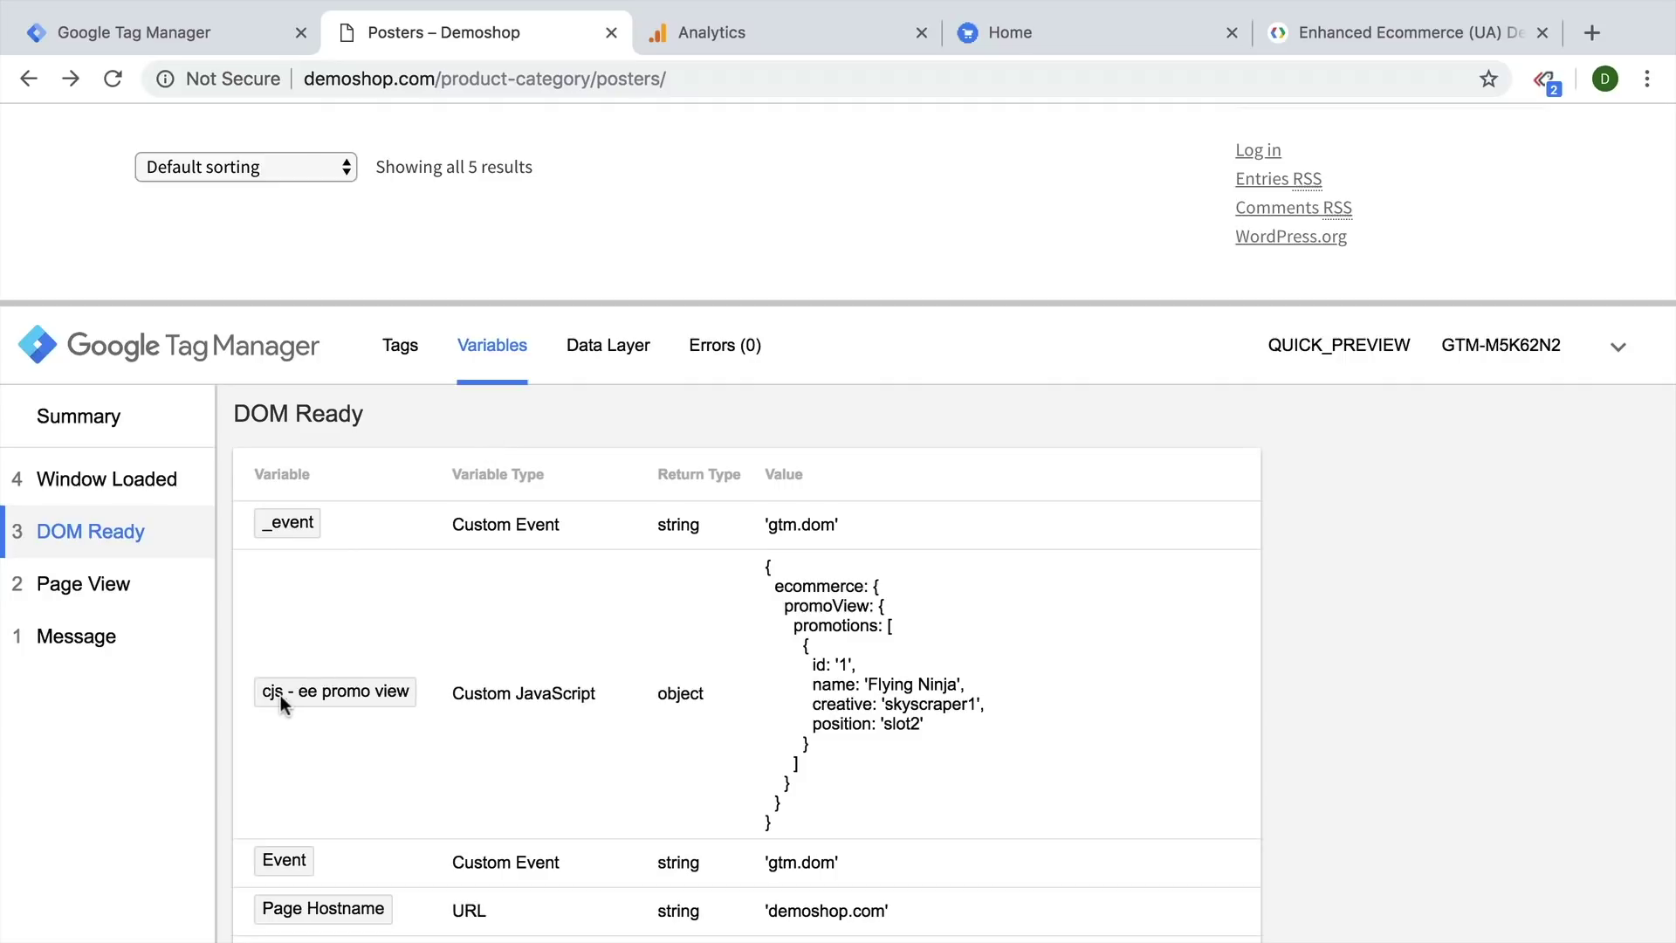
pyautogui.doubleClick(680, 696)
pyautogui.moveTo(760, 559); pyautogui.dragTo(856, 812)
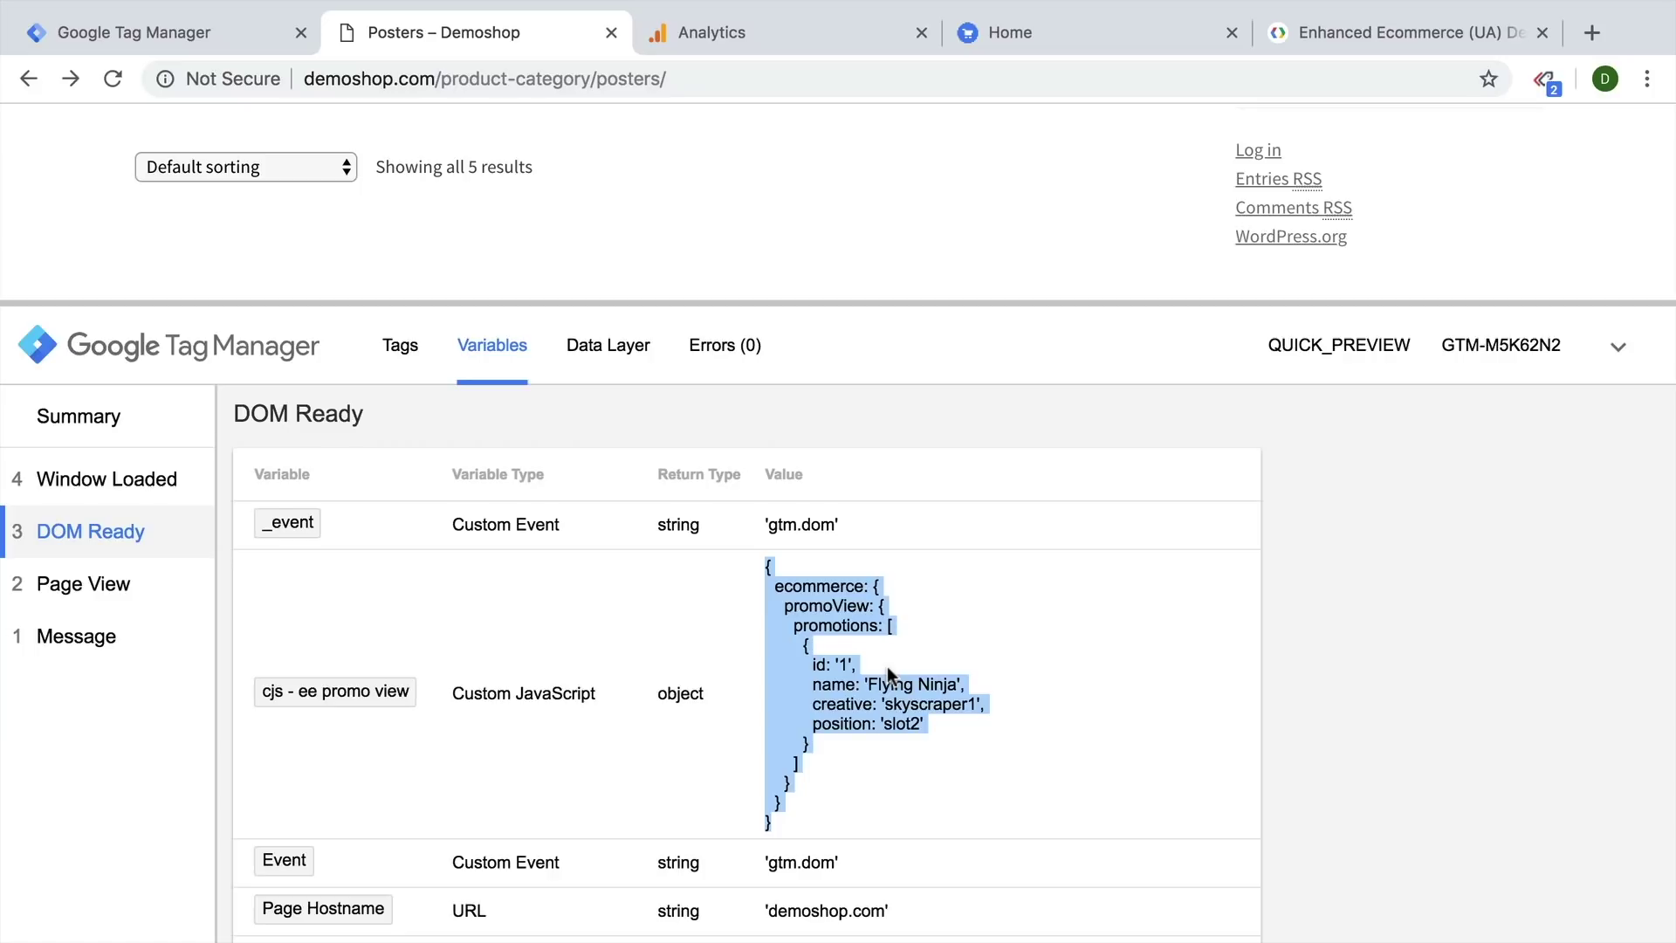
# Step: Go back to Google Tag Manager and create a new tag named "GA - Event - EE Promo View"
pyautogui.click(752, 31)
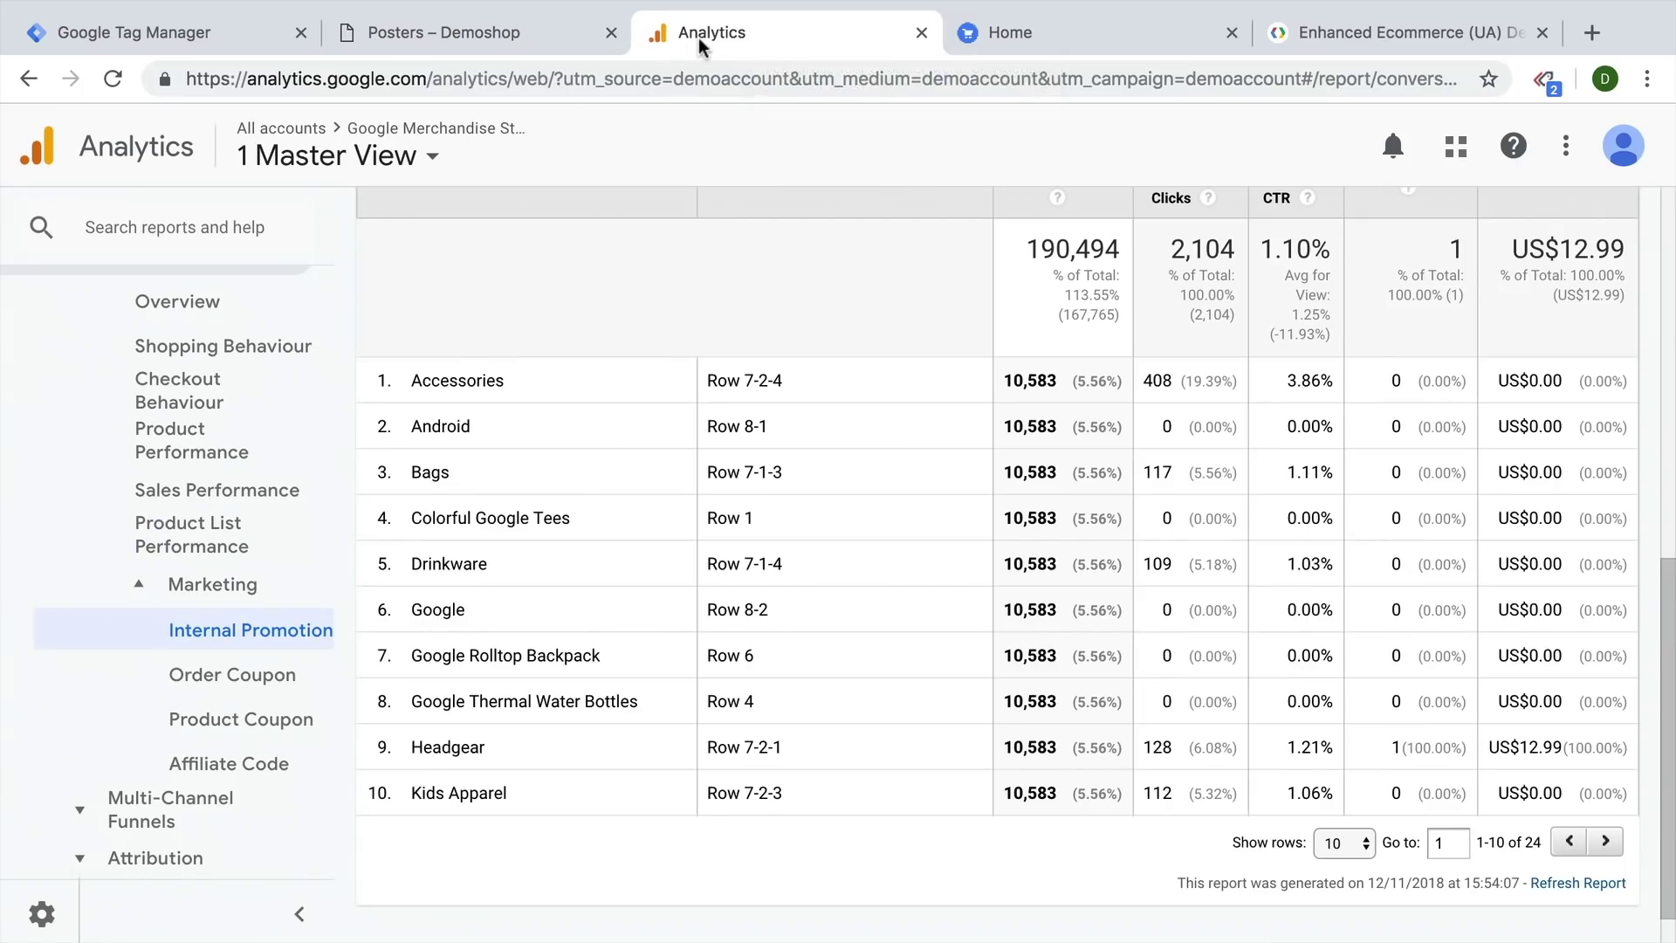
pyautogui.click(164, 39)
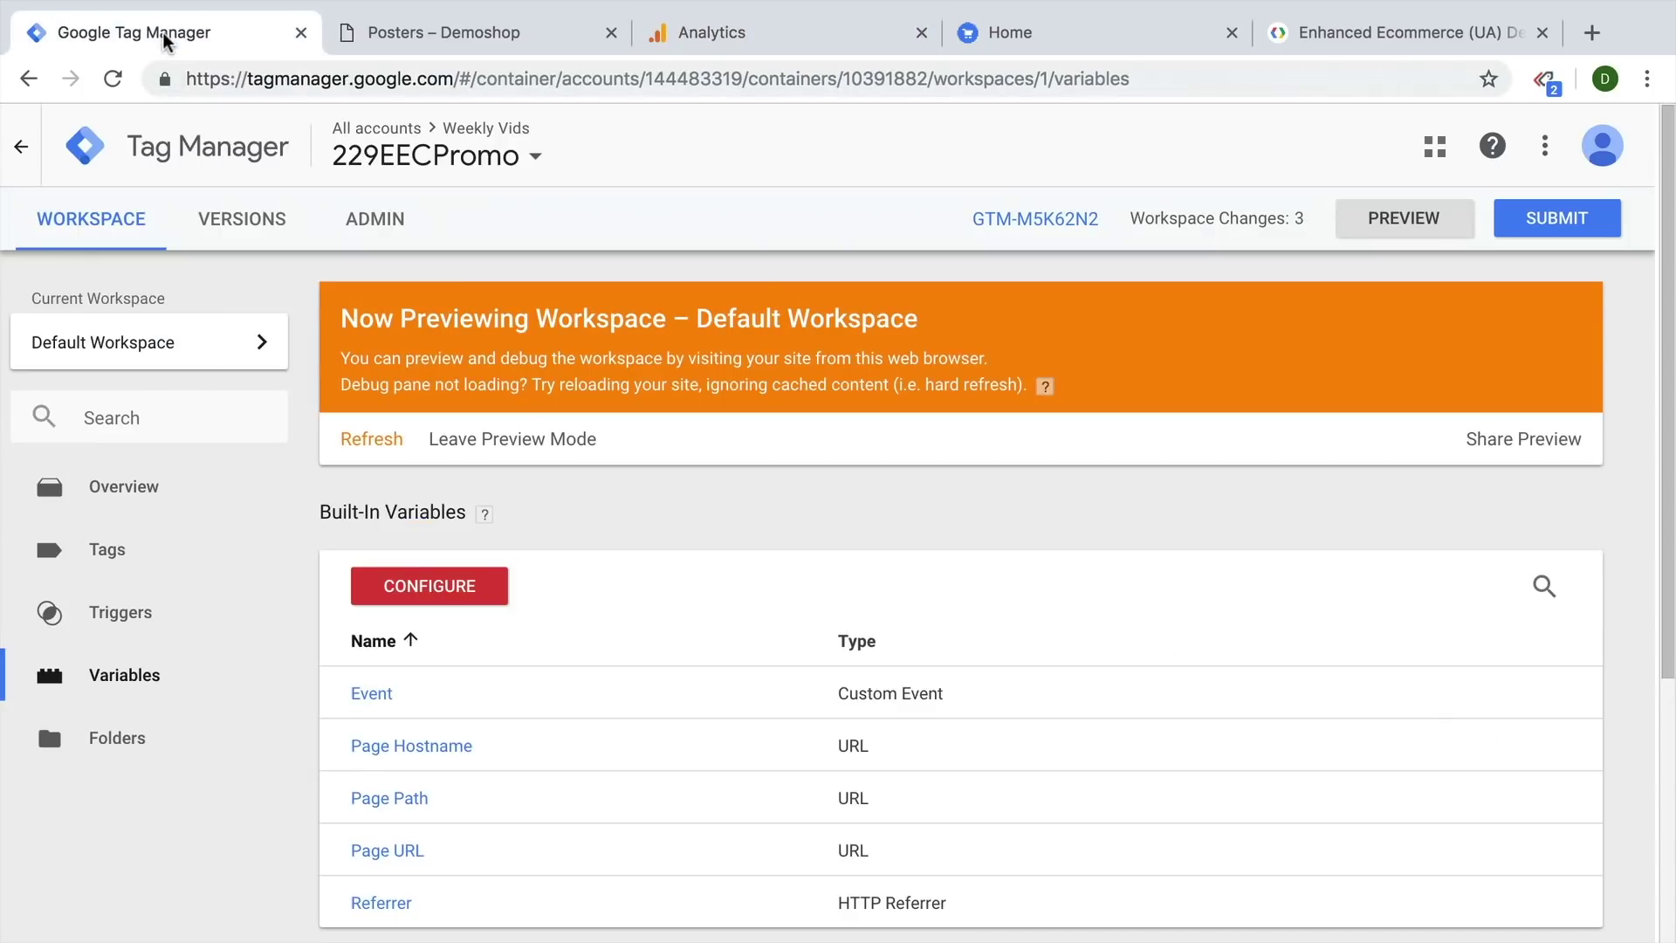
pyautogui.click(155, 564)
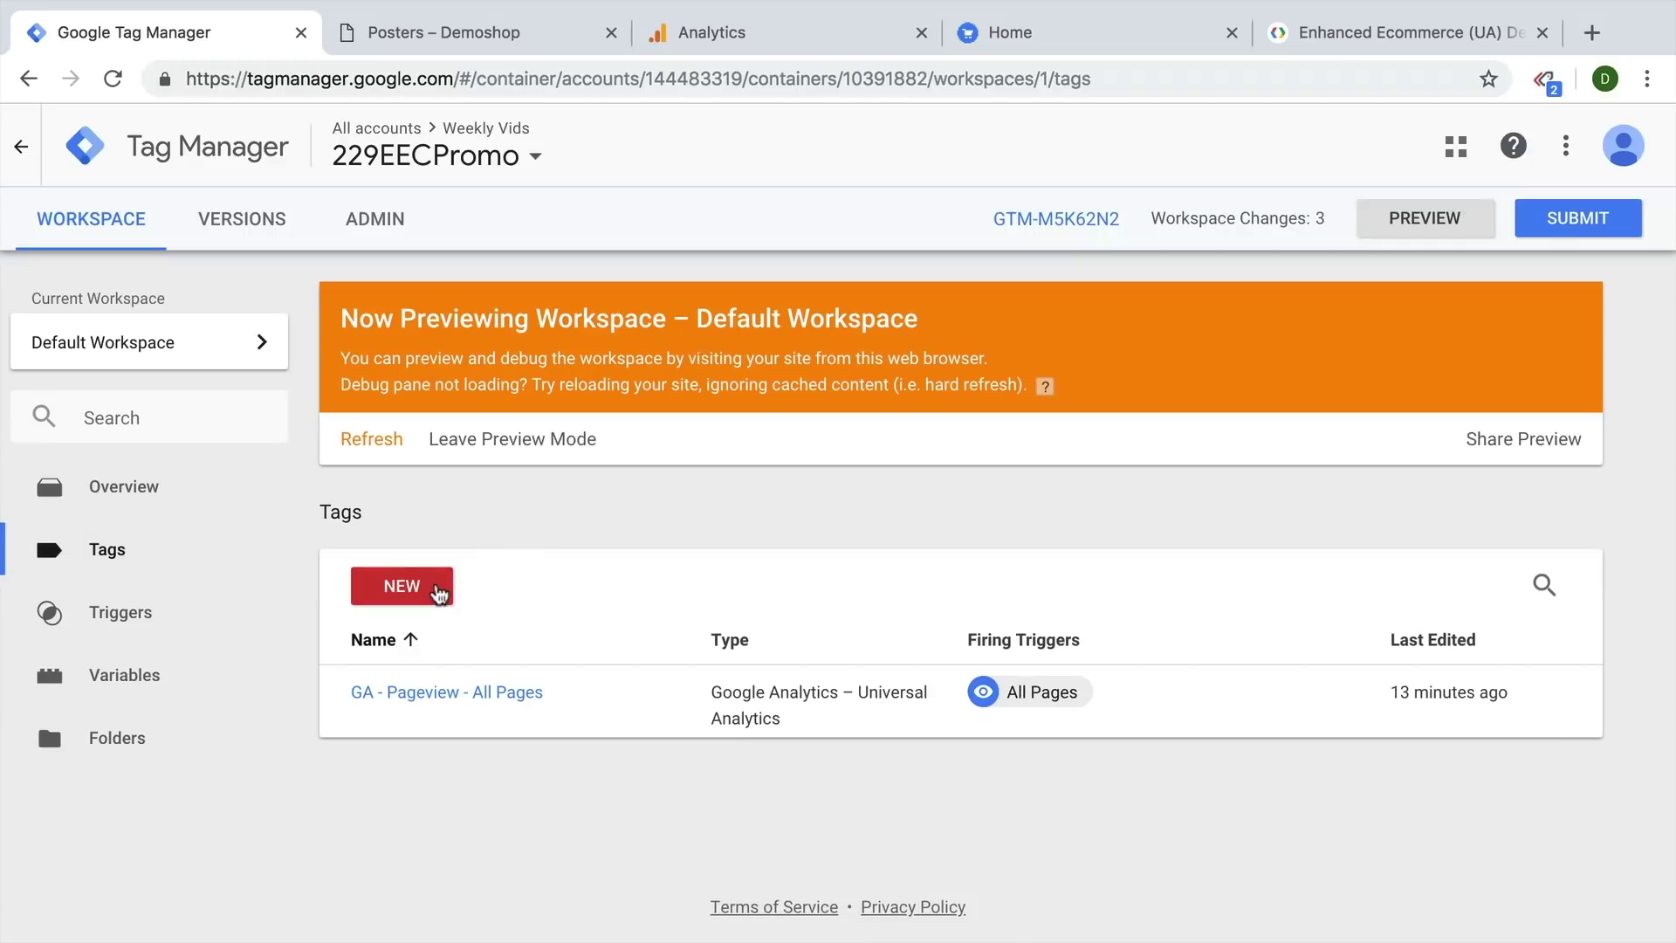
pyautogui.click(402, 586)
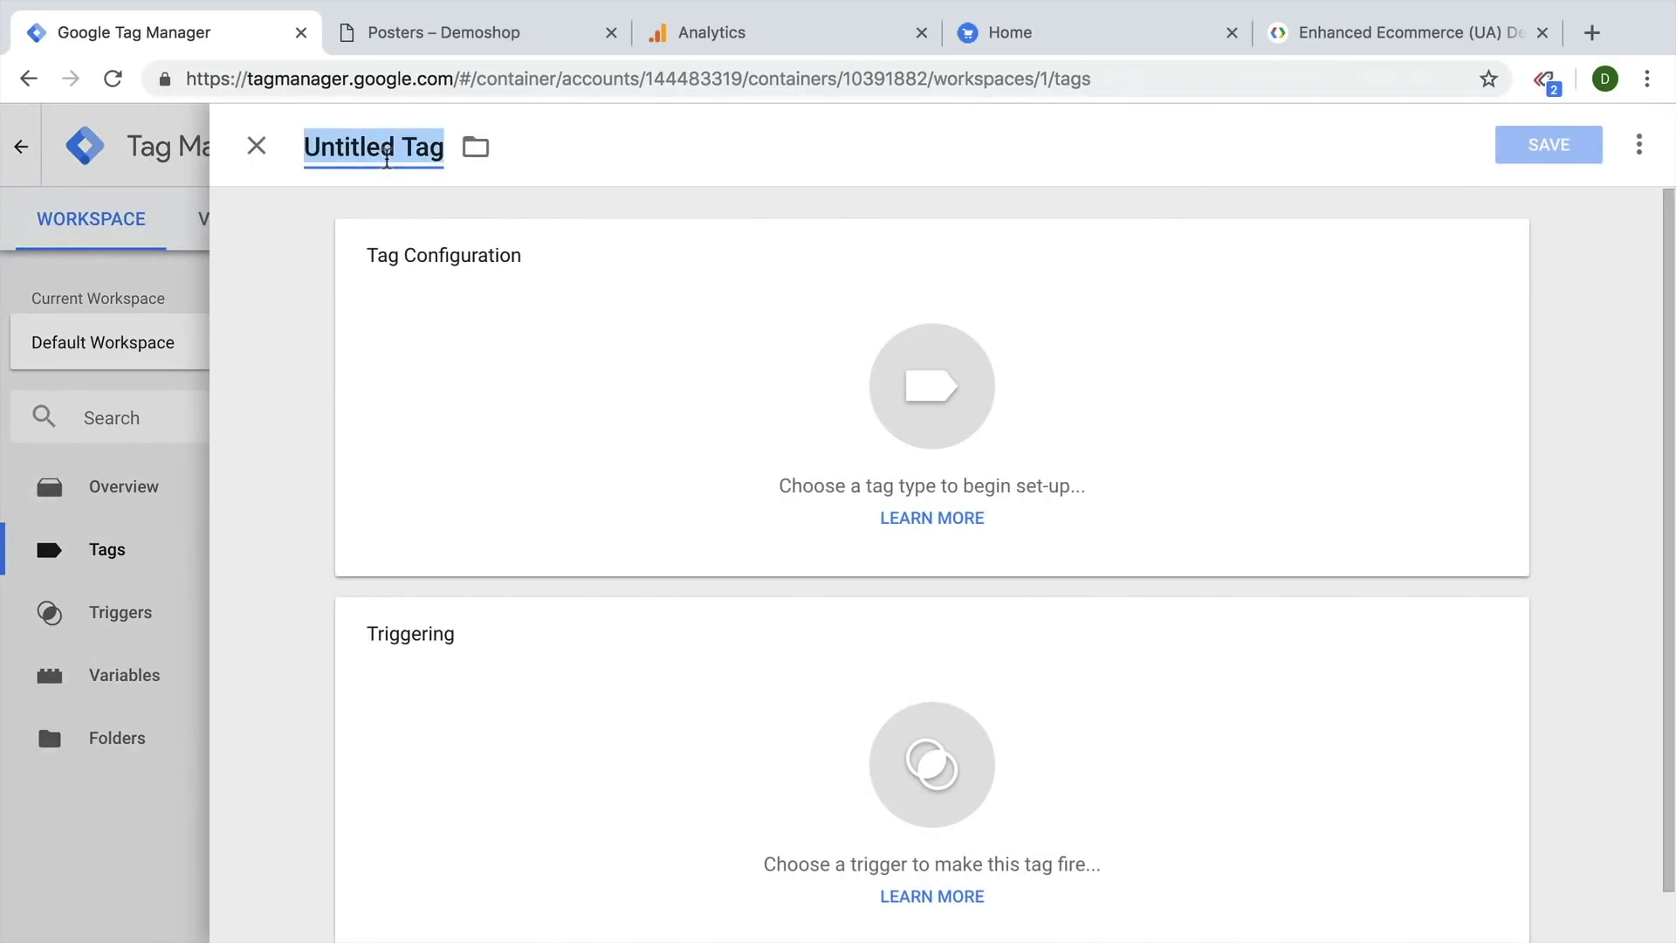
pyautogui.write('GA - Event -')
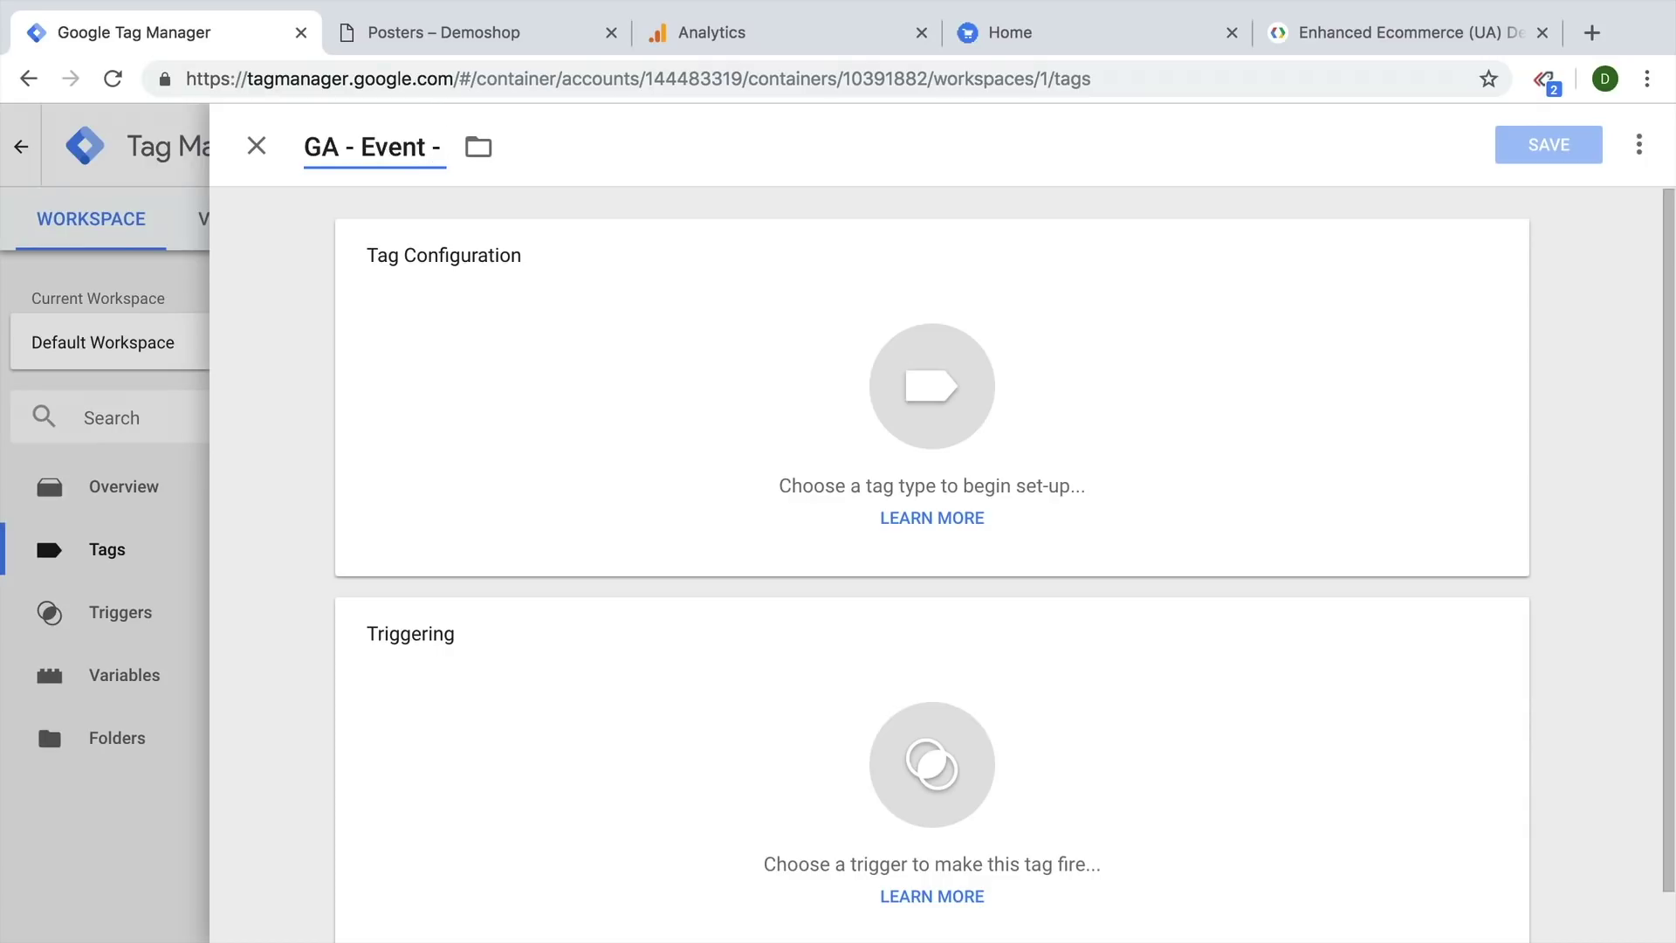
pyautogui.write('EE Promo')
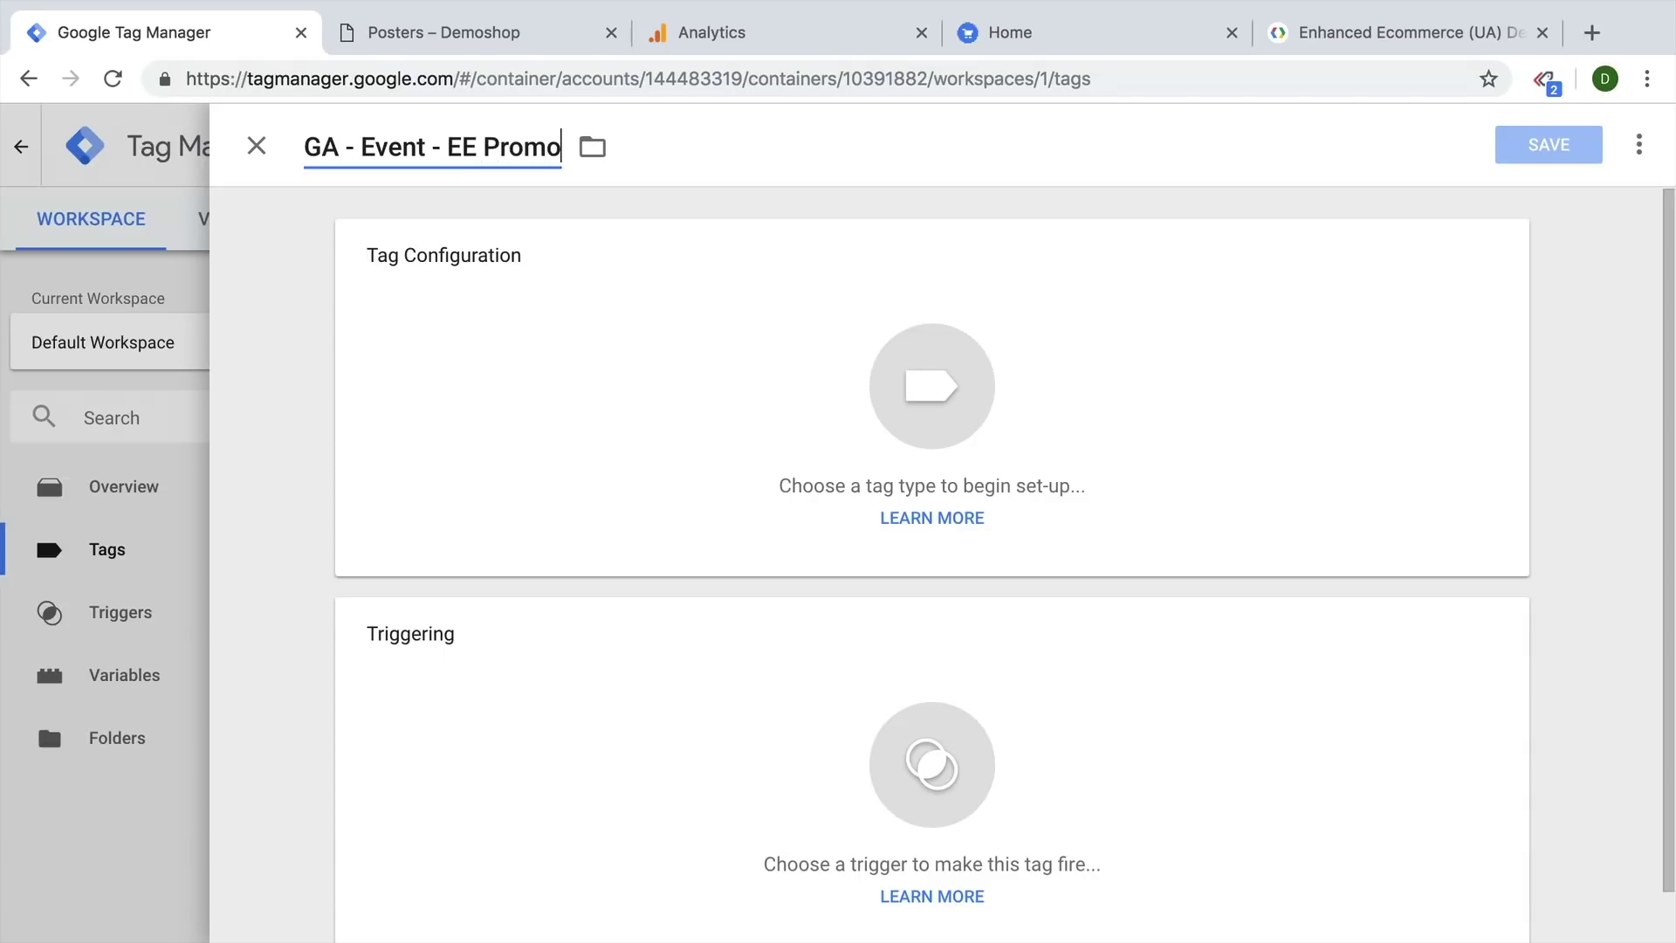
pyautogui.write(' View')
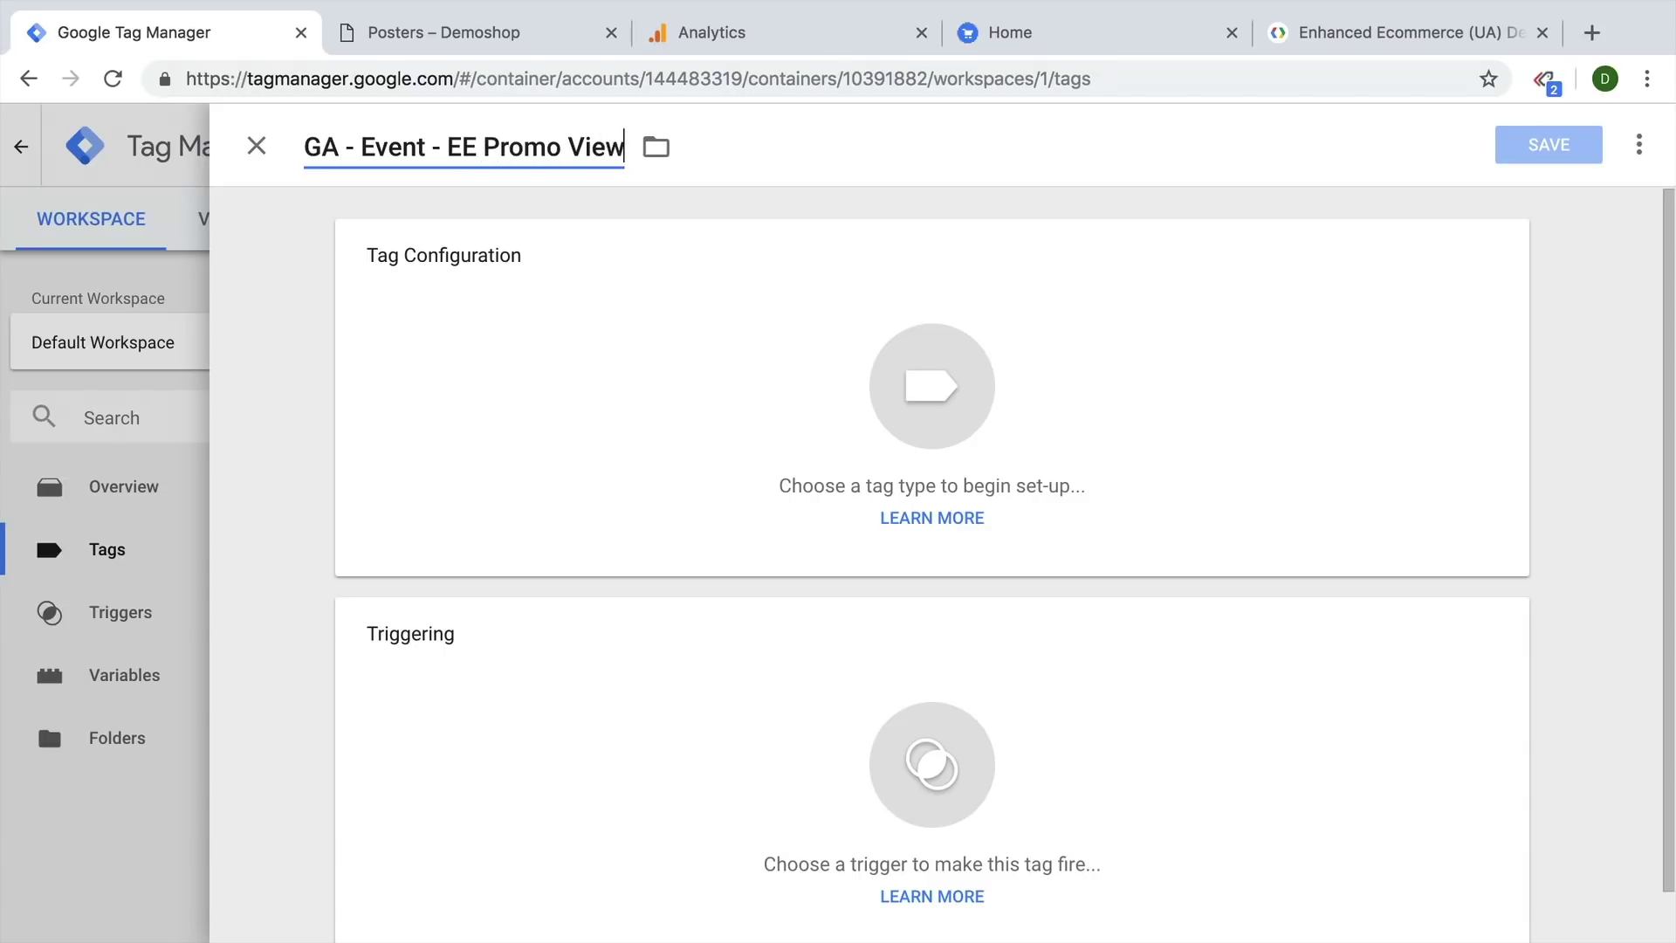
# Step: Set the tag type to Google Analytics – Universal Analytics and its track type to Event
pyautogui.click(381, 375)
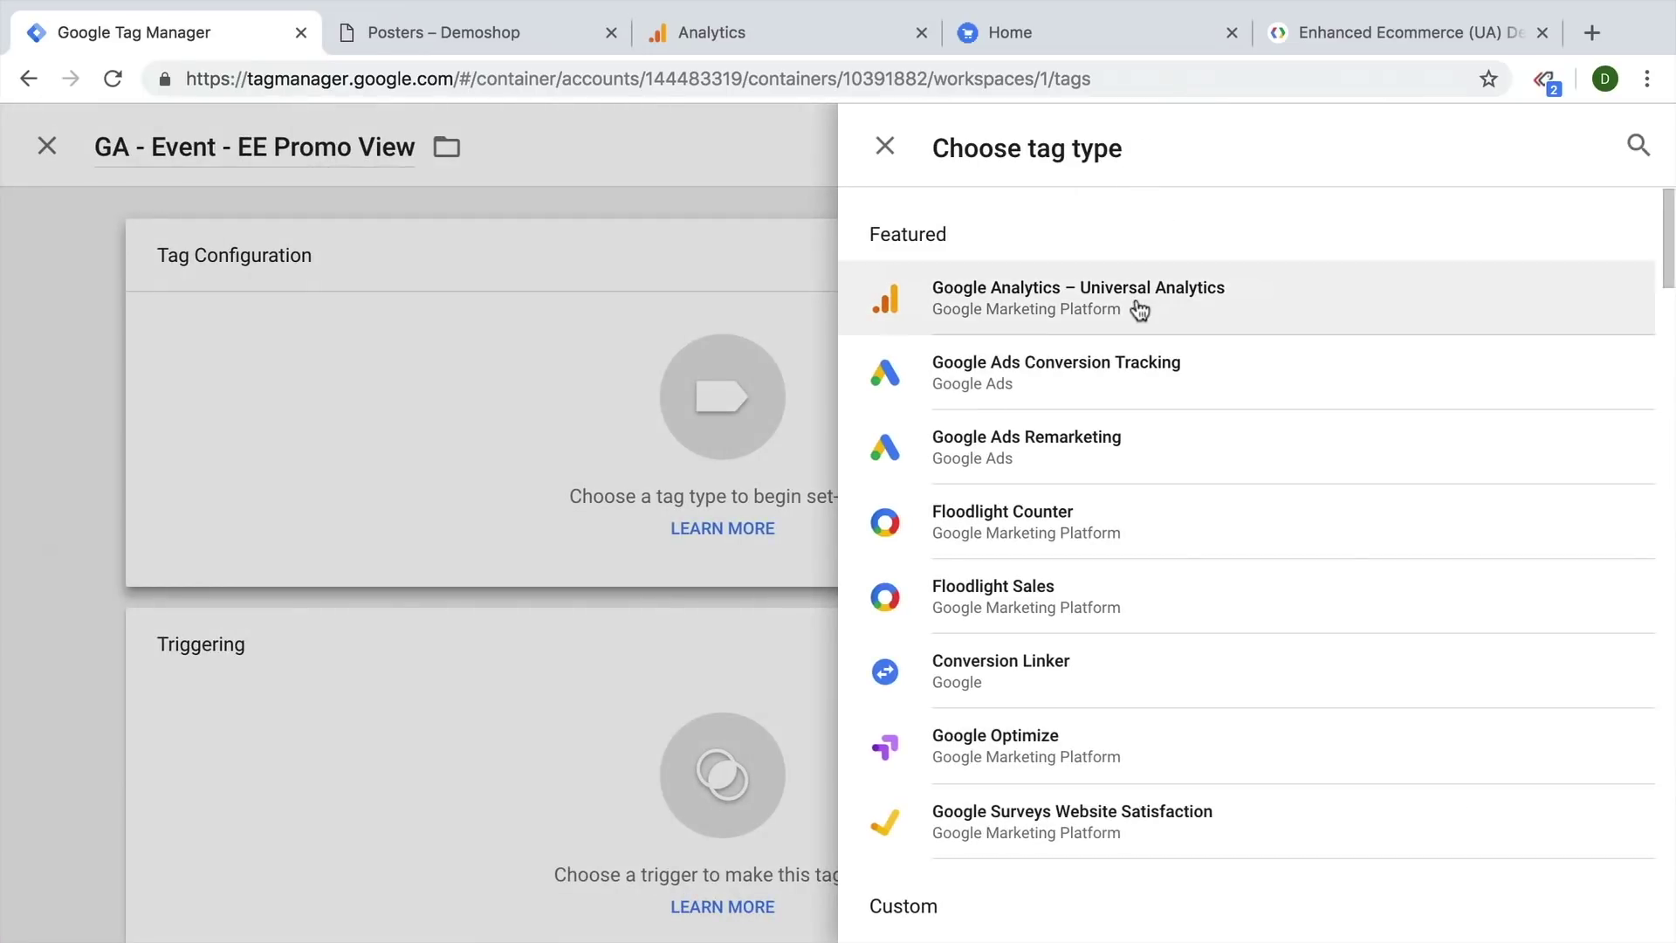
pyautogui.click(1140, 310)
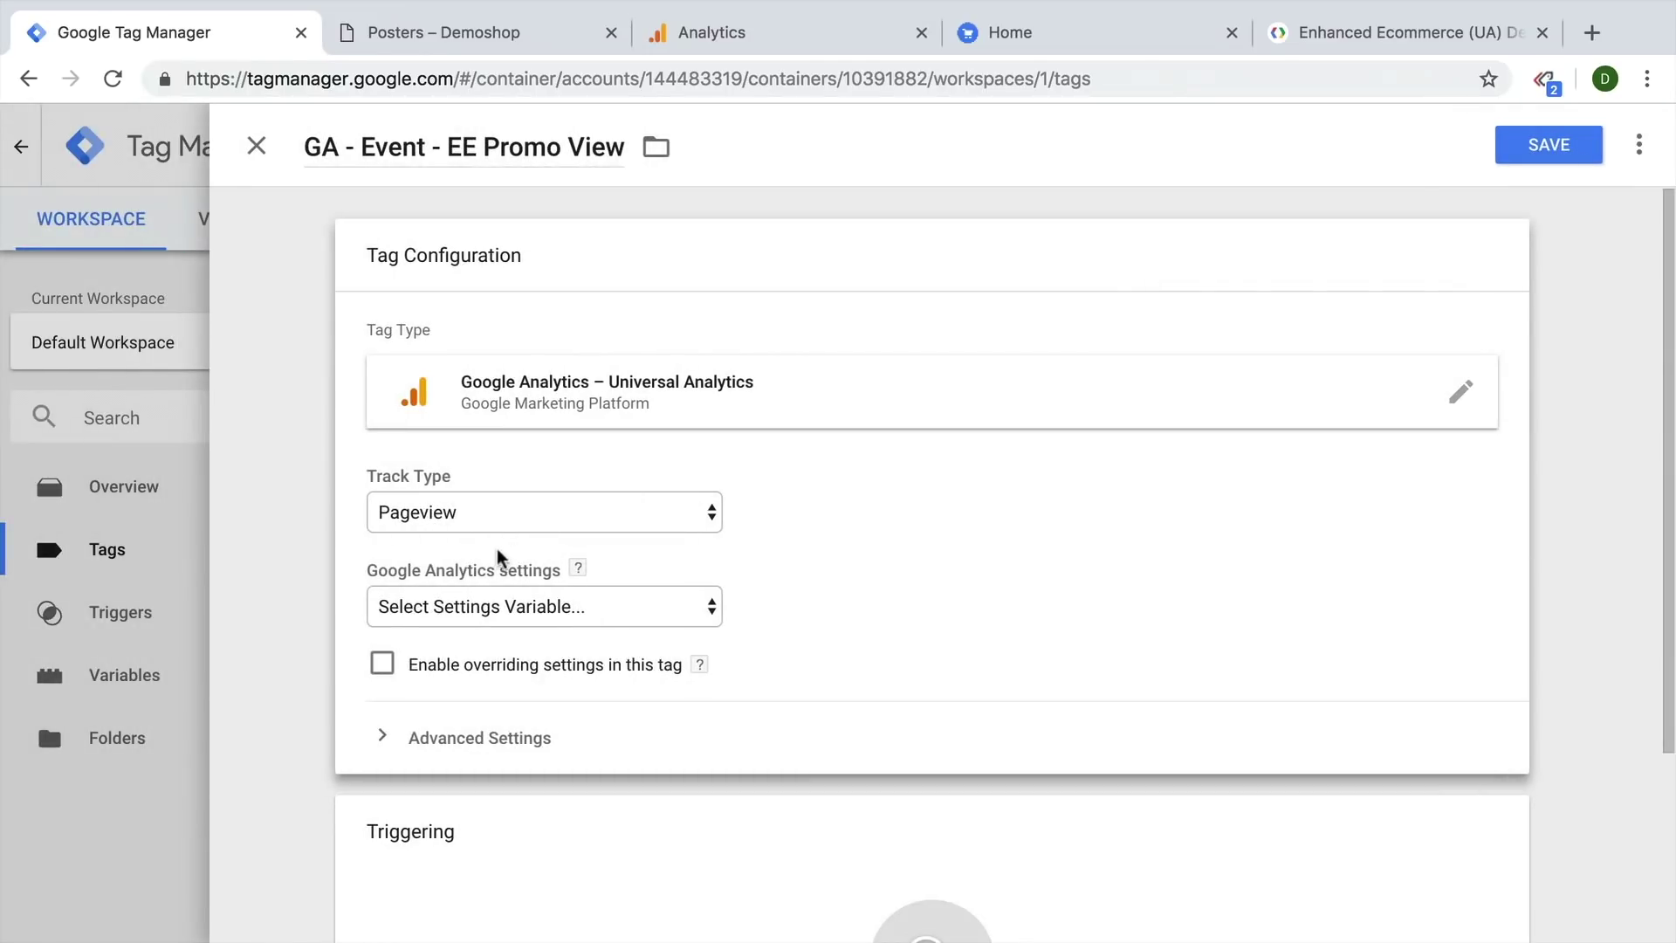
pyautogui.click(521, 512)
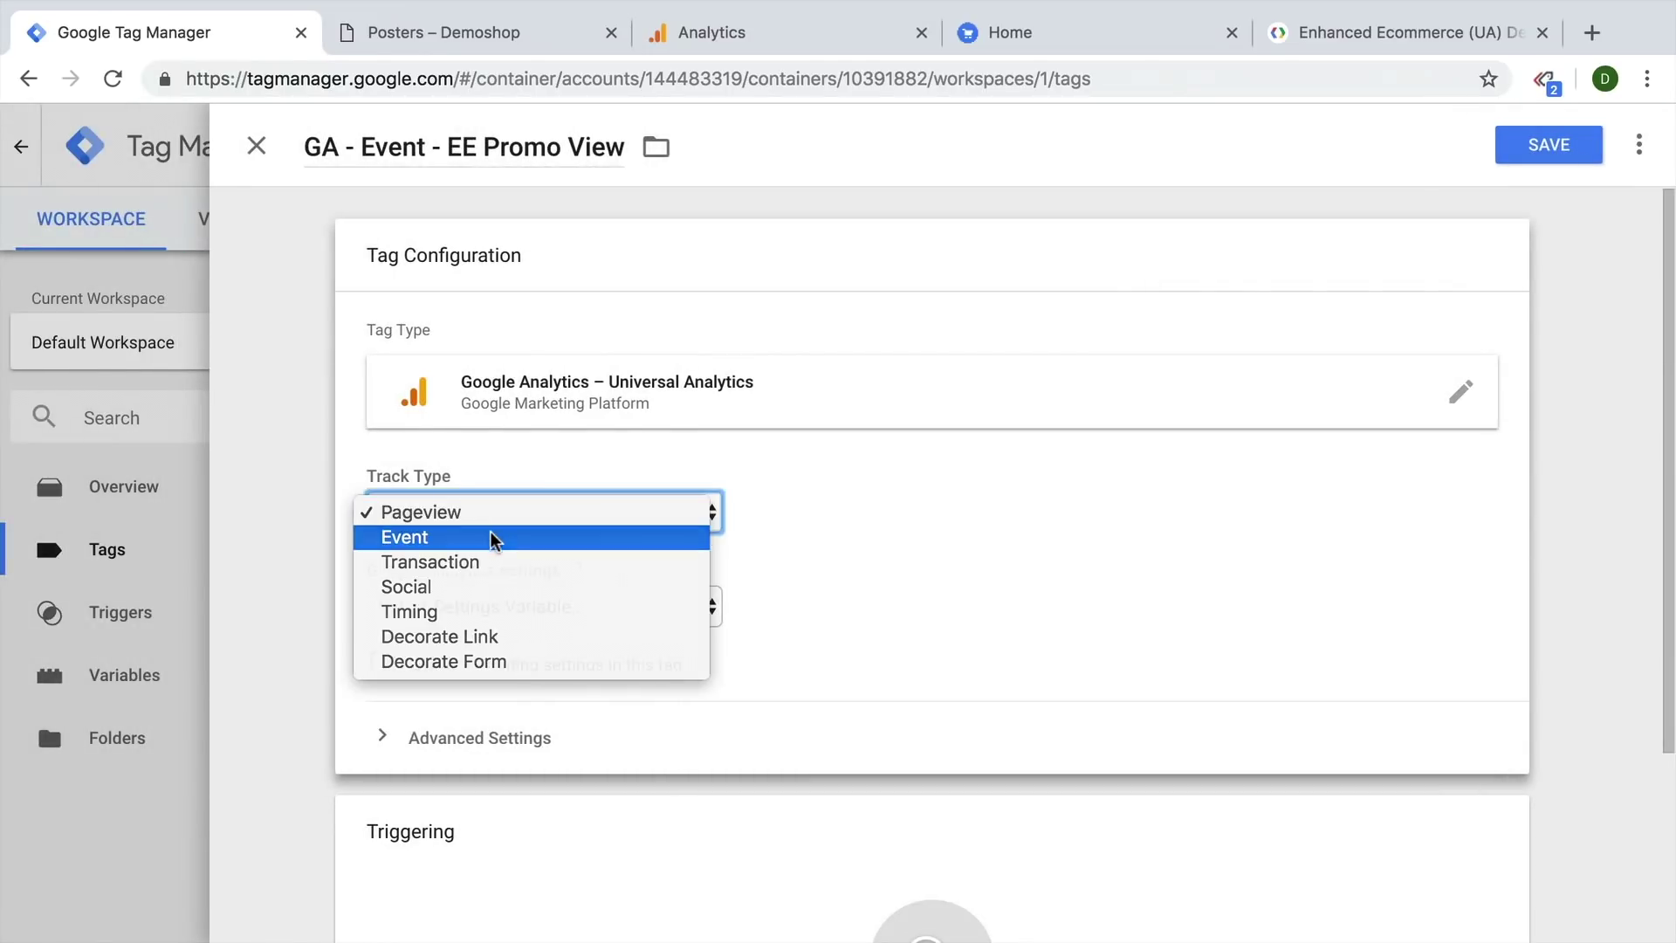
pyautogui.click(494, 538)
# Step: Enter EE as the event category and PromoView as the event action
pyautogui.scroll(-3, 1091, 437)
pyautogui.write('EE')
pyautogui.click(468, 520)
pyautogui.write('PromoView')
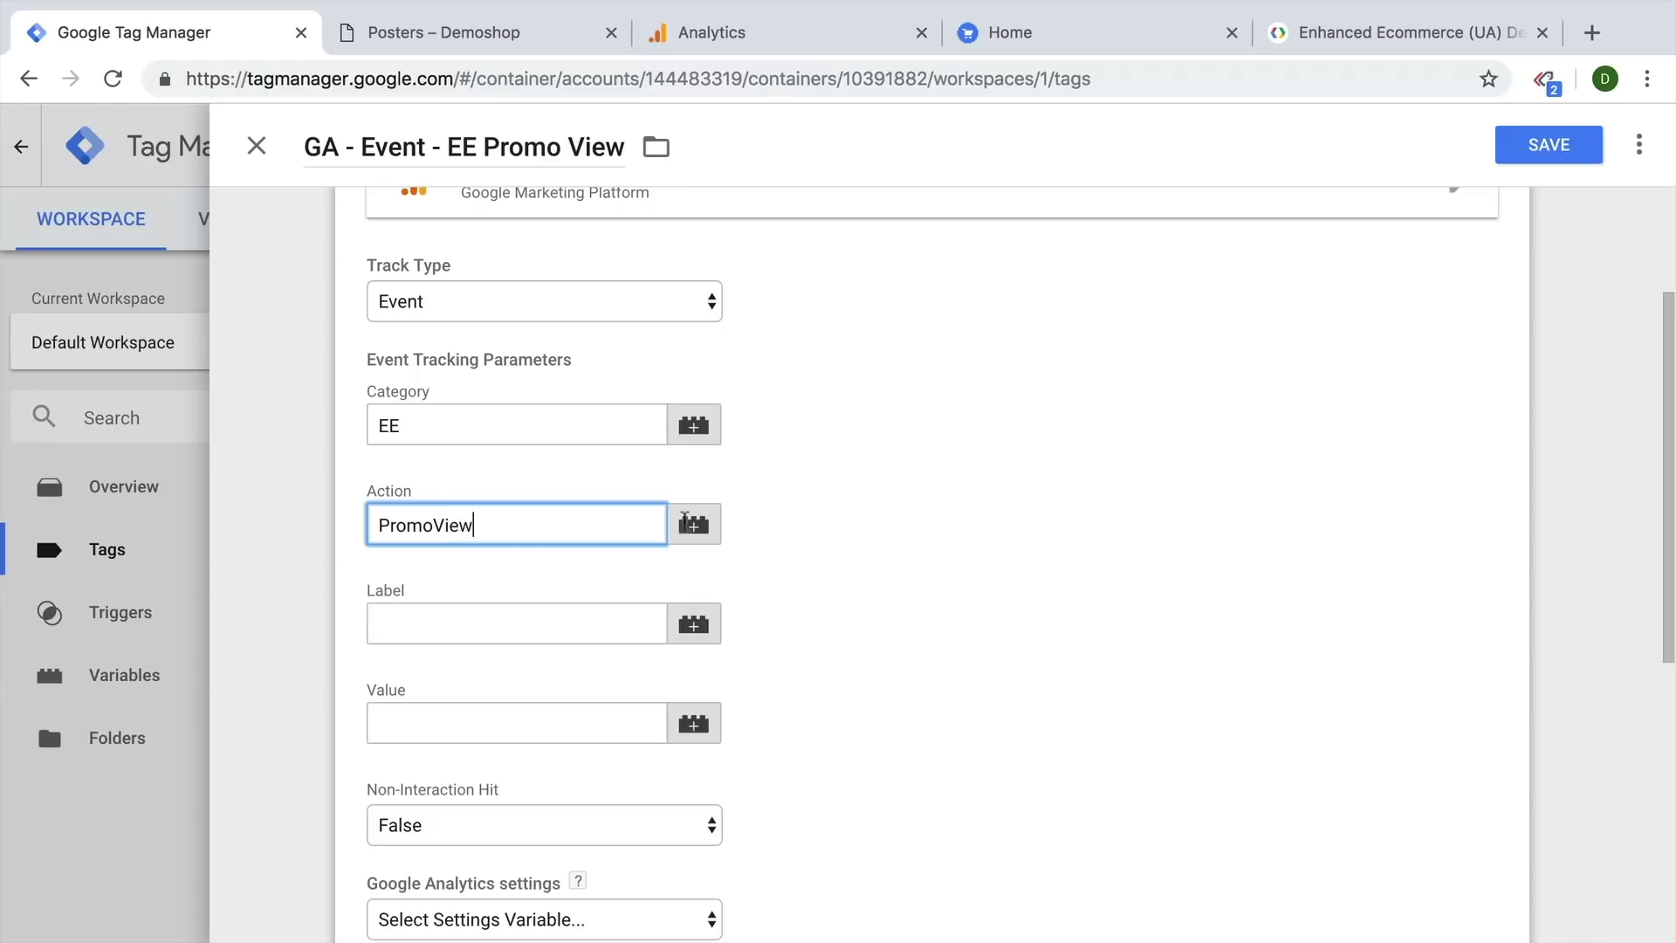
# Step: Set the event tag's Non-Interaction Hit option to True
pyautogui.click(809, 562)
pyautogui.scroll(-1, 808, 562)
pyautogui.scroll(-1, 809, 563)
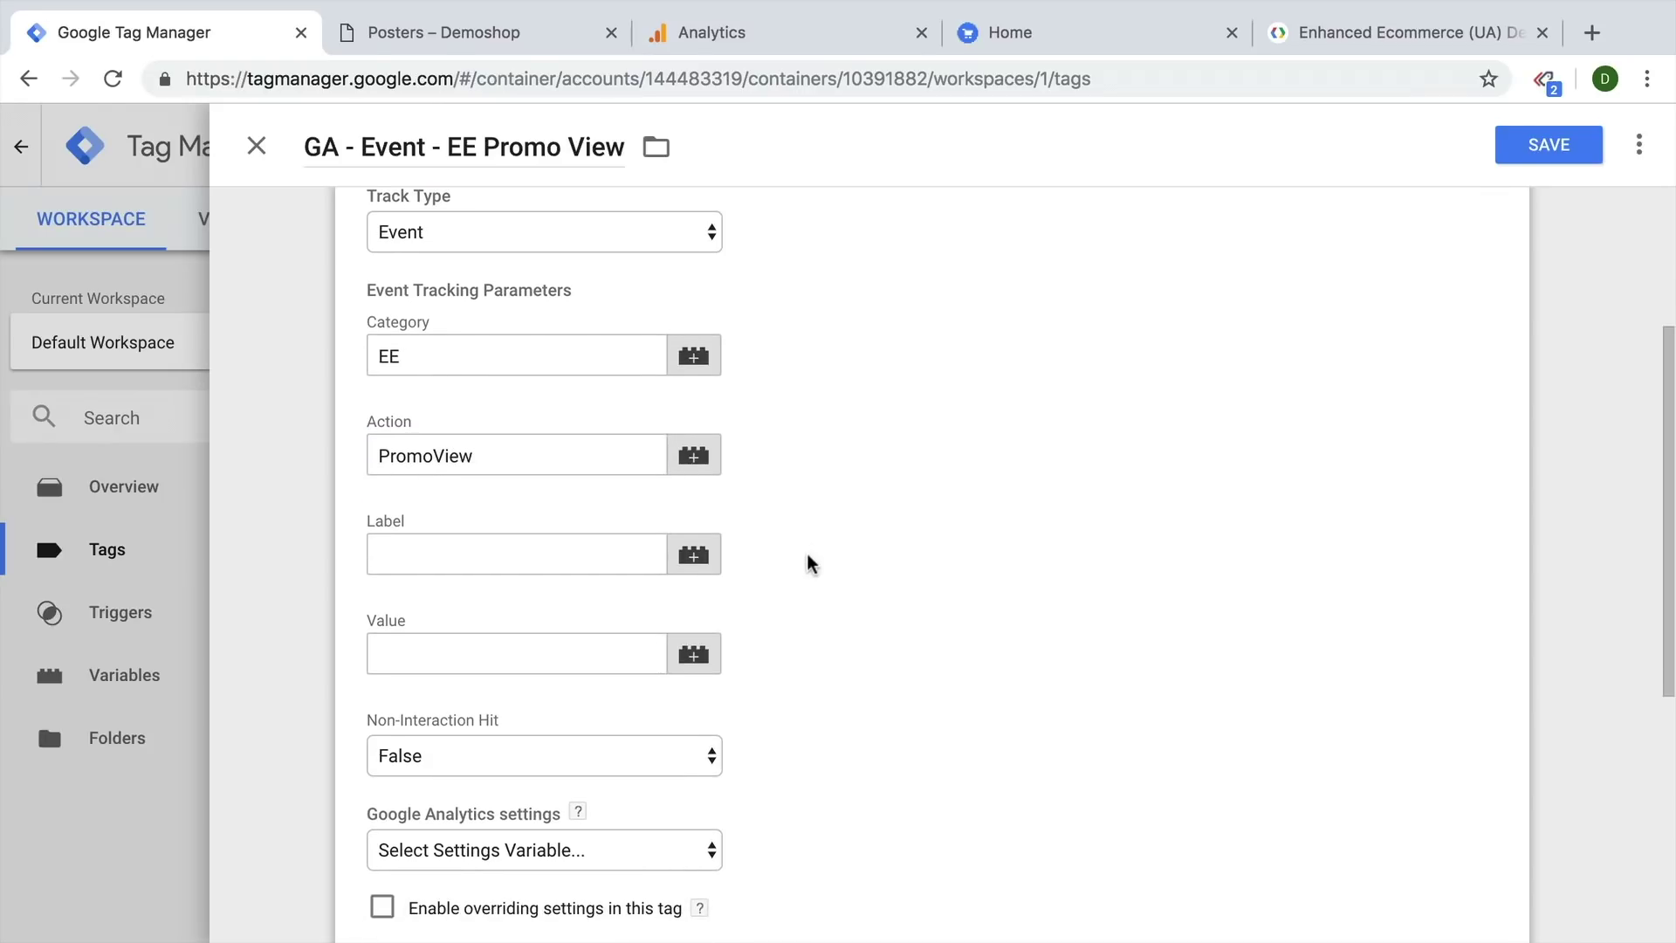
pyautogui.scroll(-4, 809, 562)
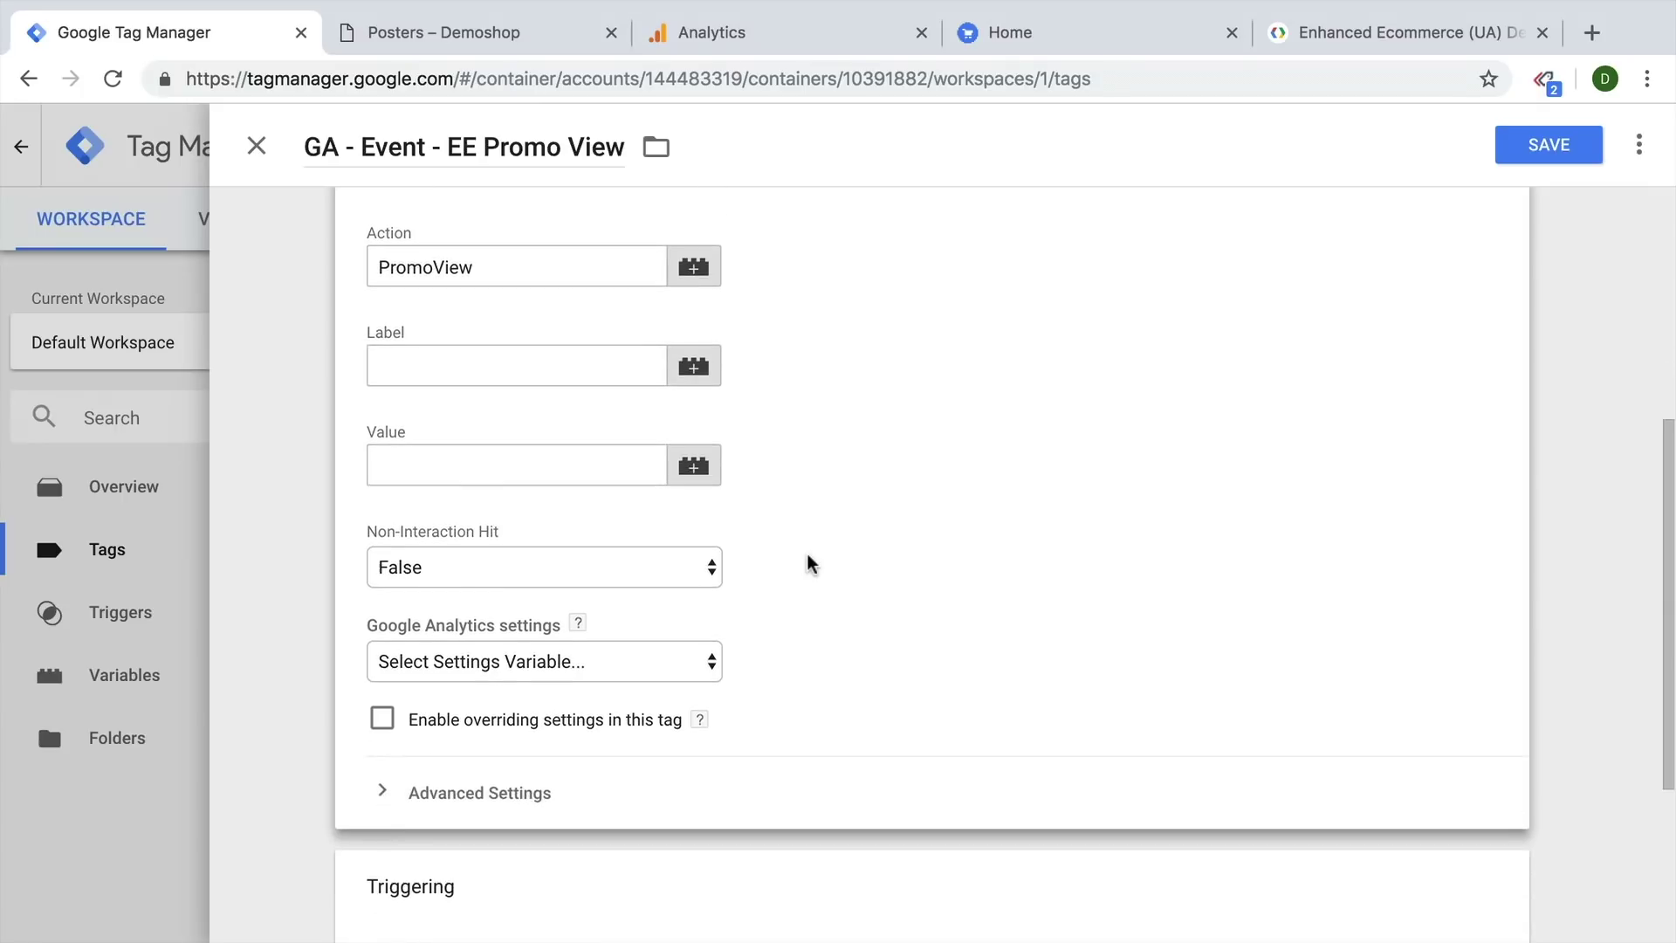
pyautogui.click(649, 573)
pyautogui.click(621, 546)
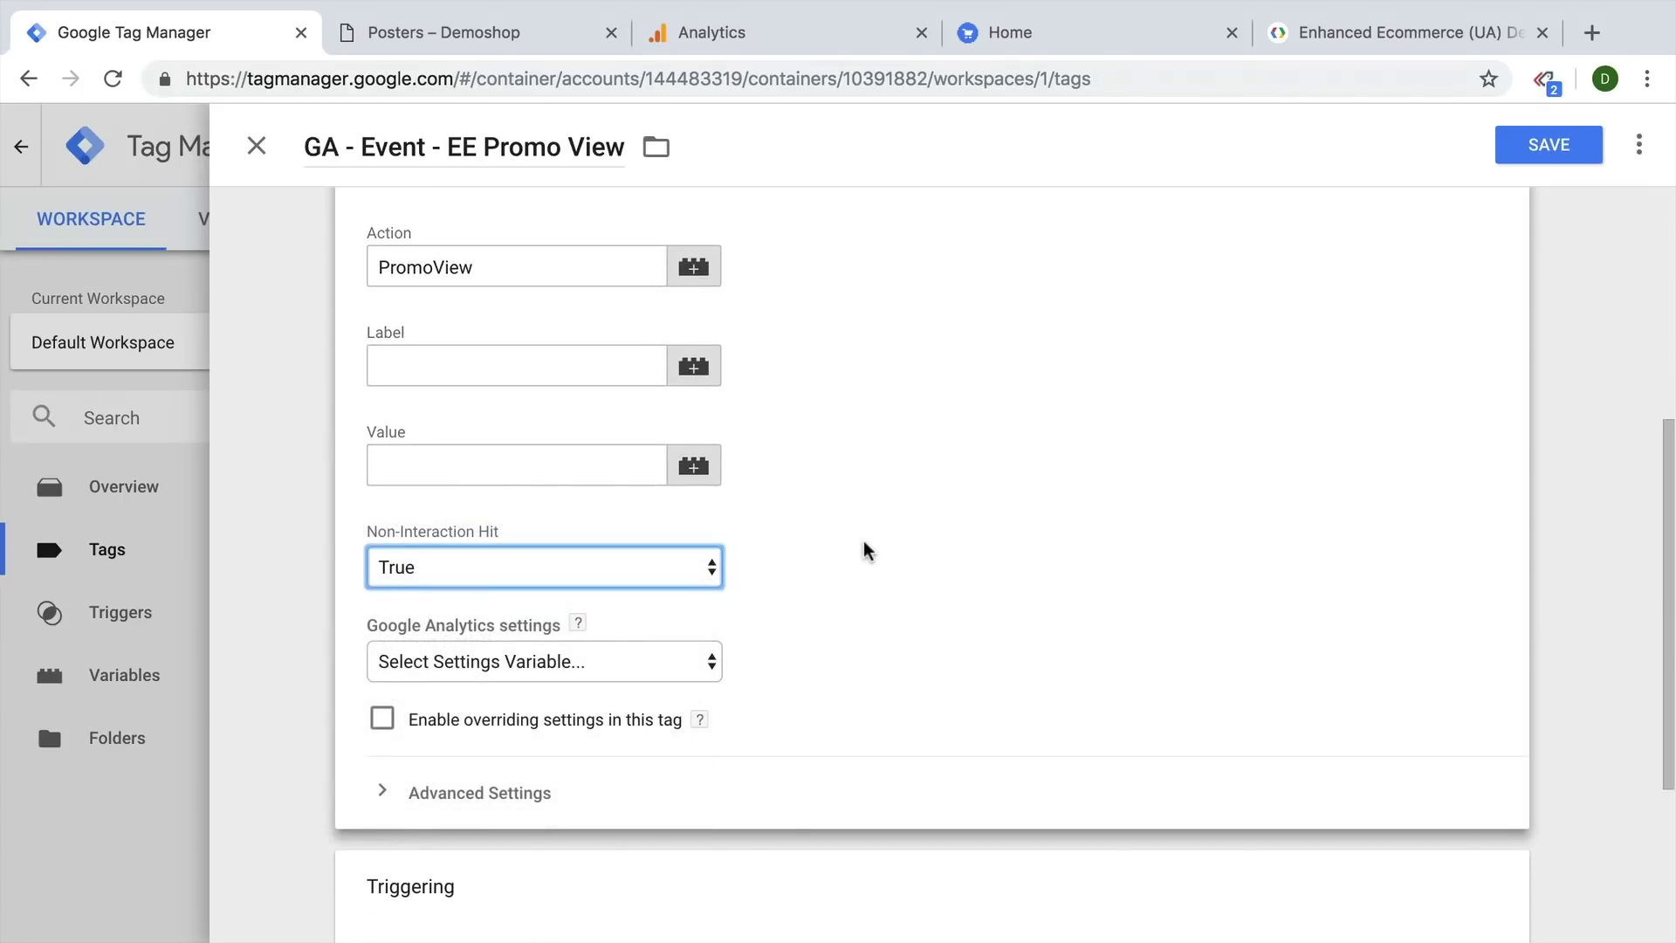
# Step: Assign the existing Universal Analytics settings variable to the tag and enable overriding settings in this tag
pyautogui.scroll(-3, 867, 550)
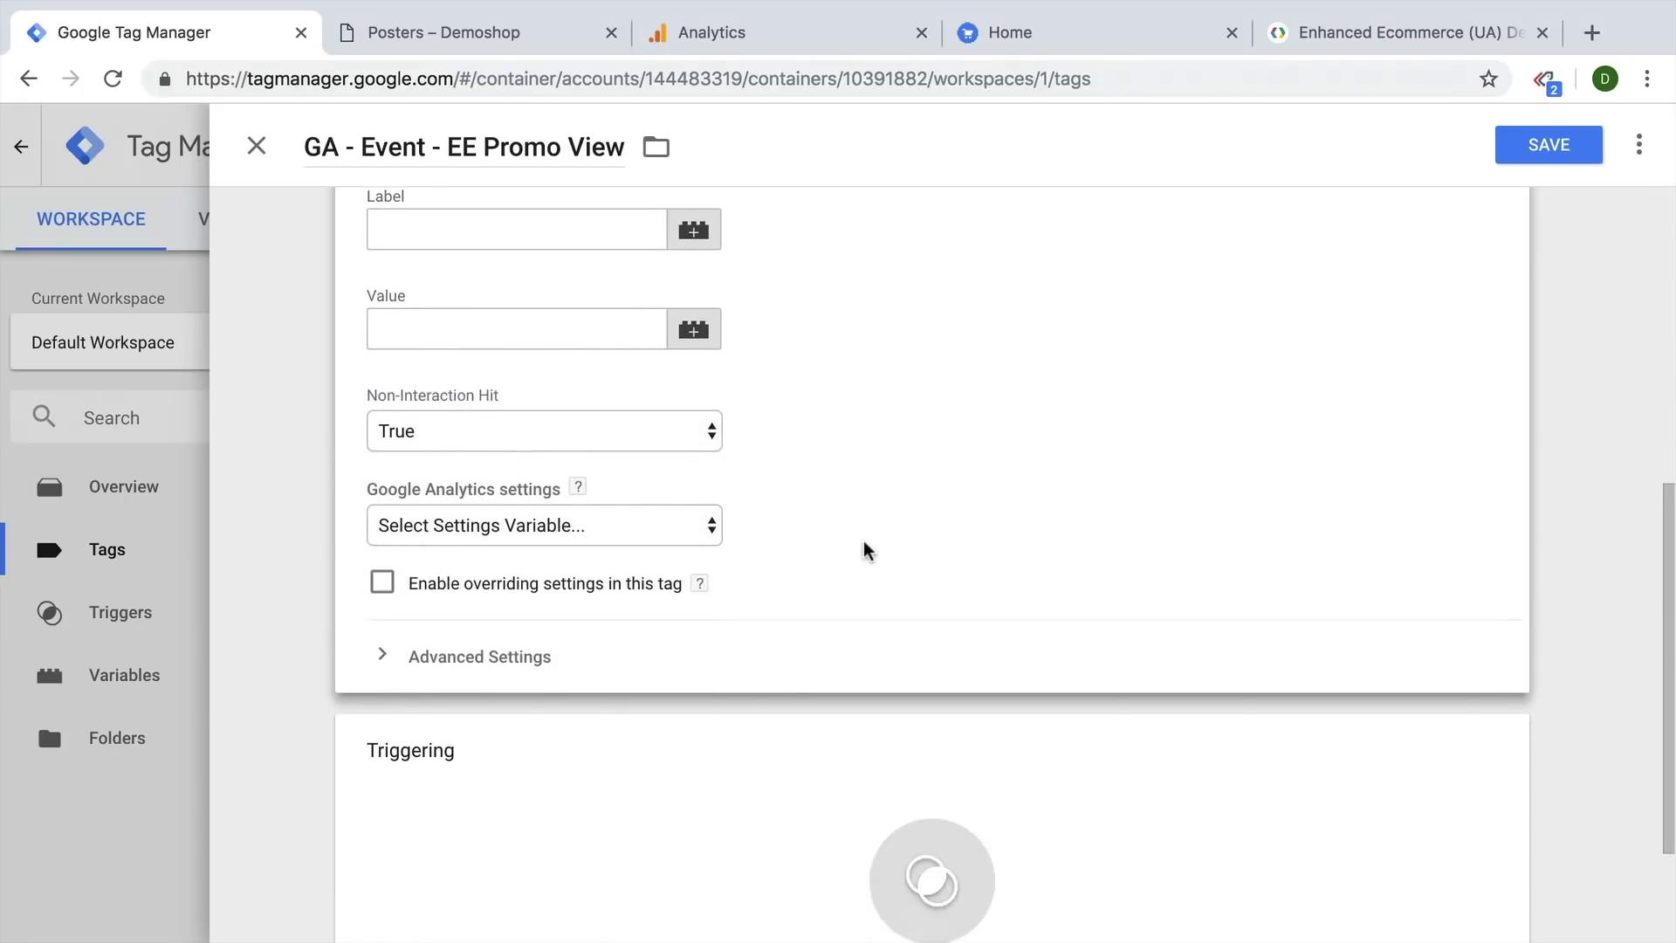
pyautogui.click(632, 512)
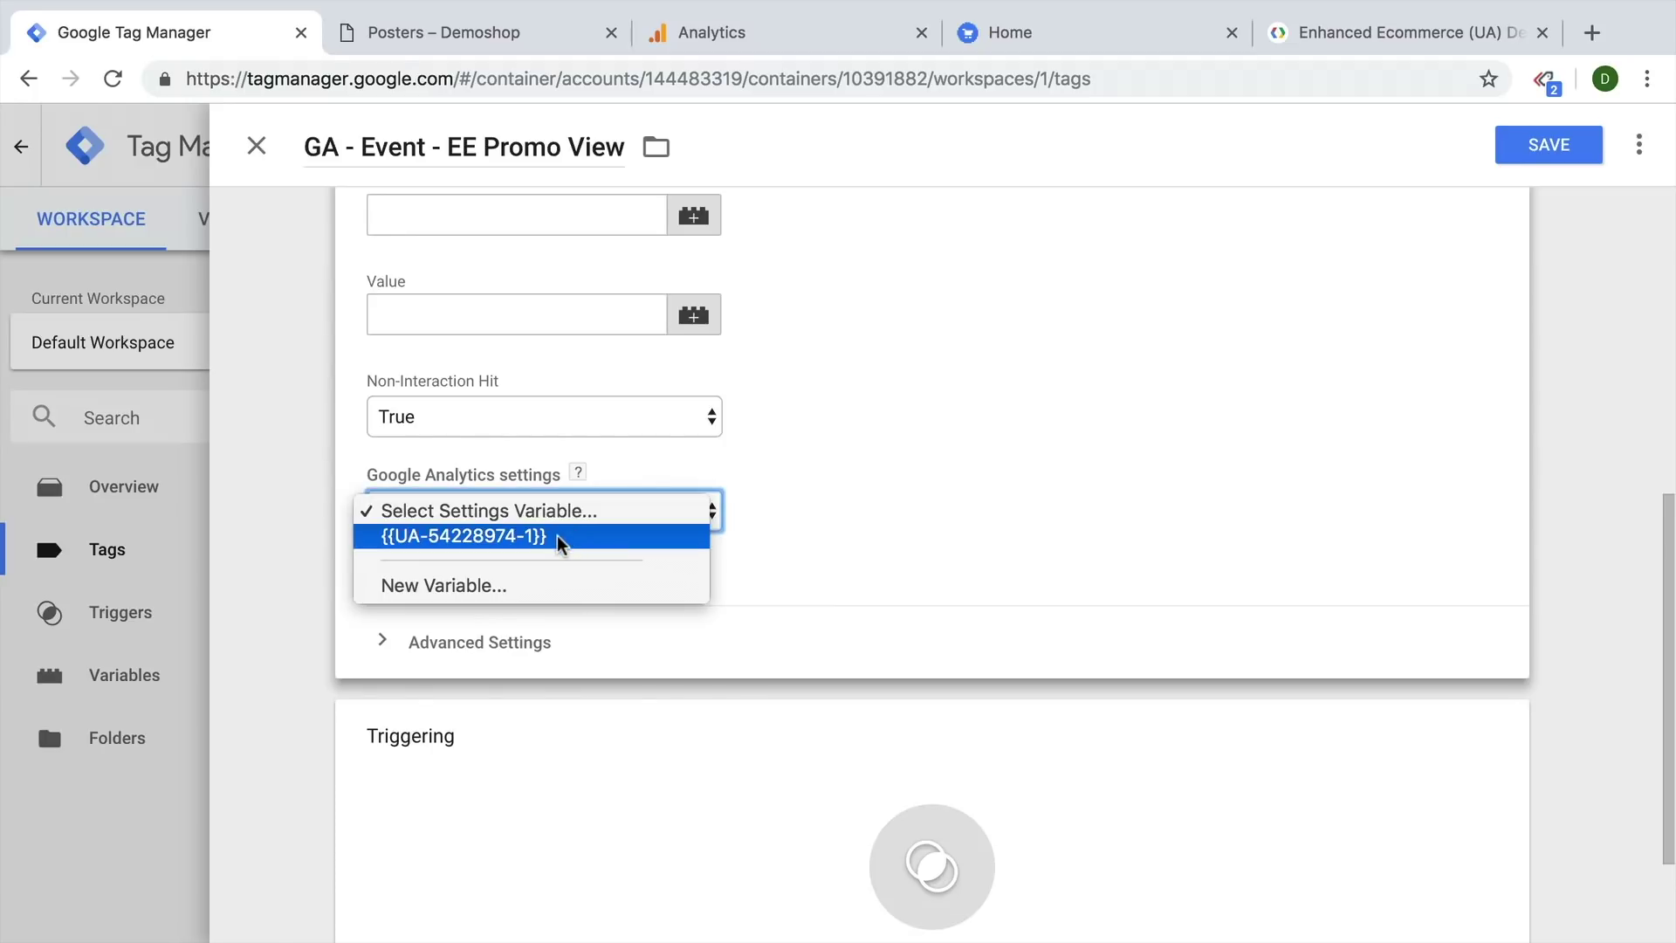
pyautogui.click(441, 548)
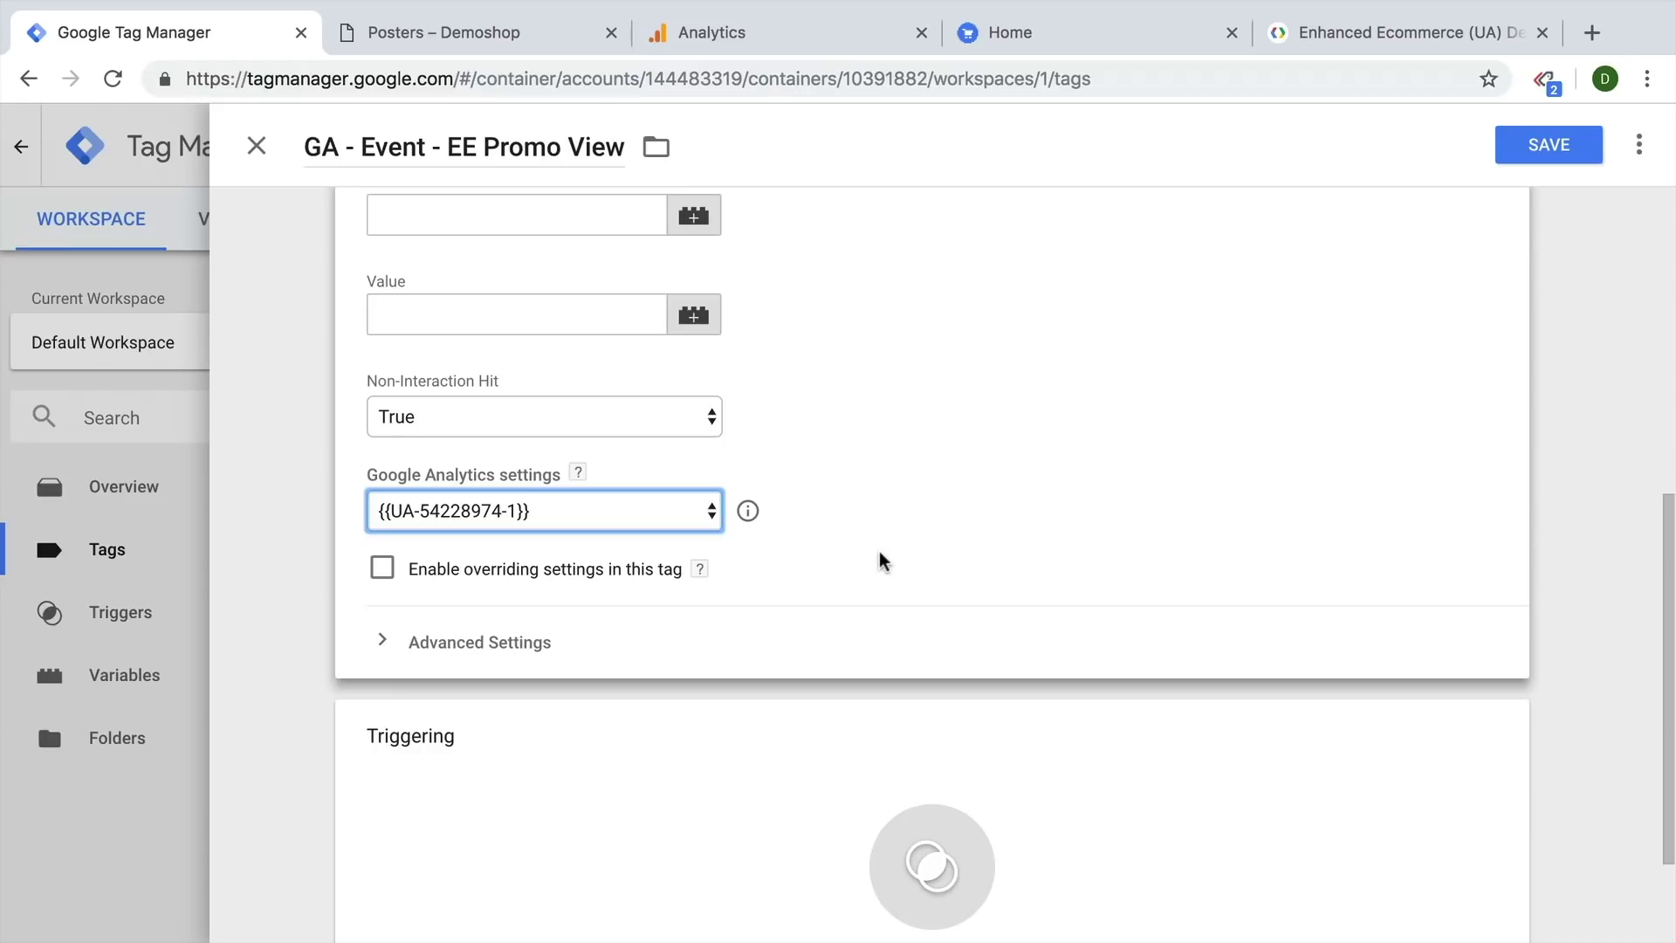
pyautogui.click(382, 569)
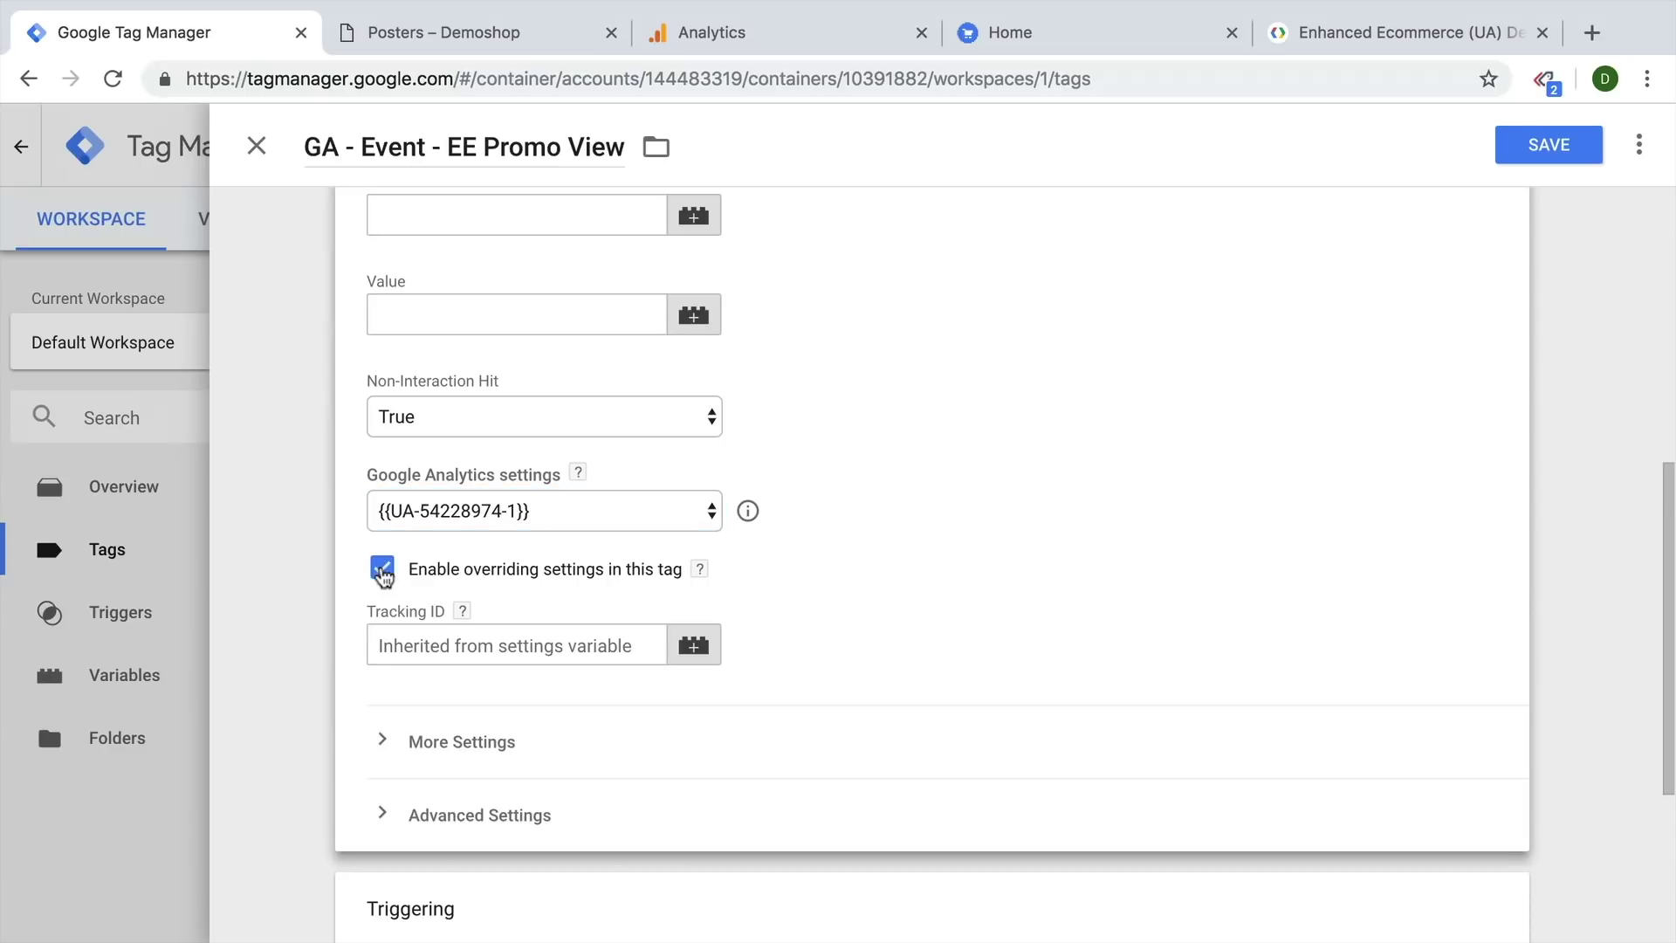
# Step: Set Enable Enhanced Ecommerce Features to True in the tag's e-commerce override settings
pyautogui.scroll(-2, 367, 585)
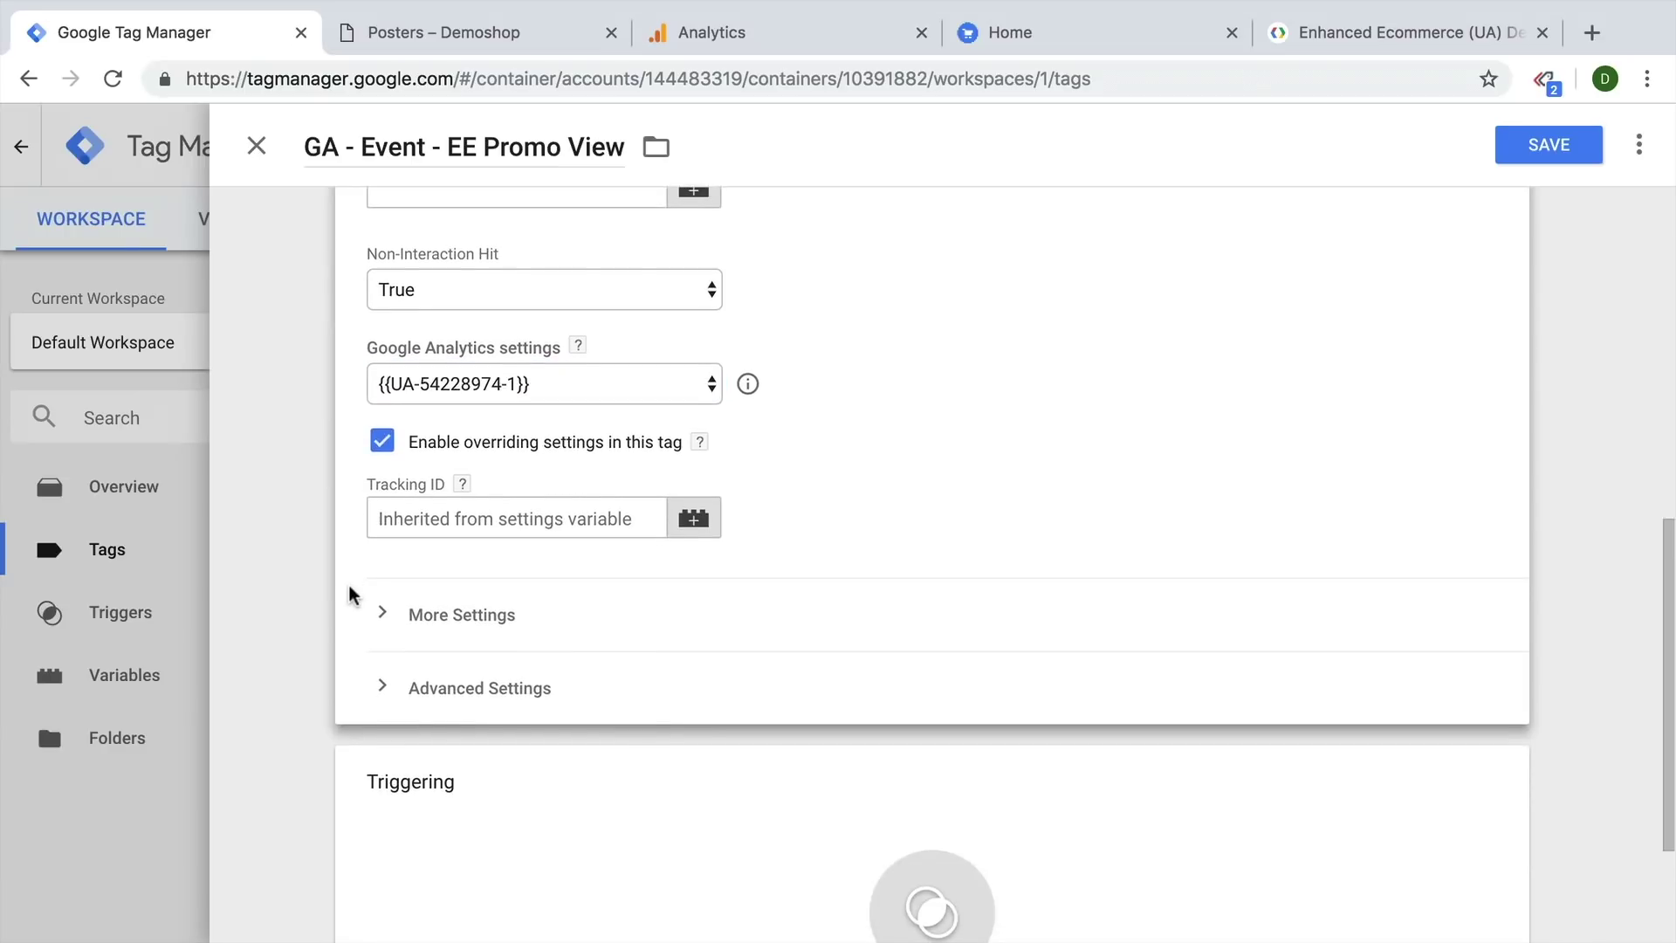
pyautogui.click(382, 632)
pyautogui.scroll(-4, 321, 646)
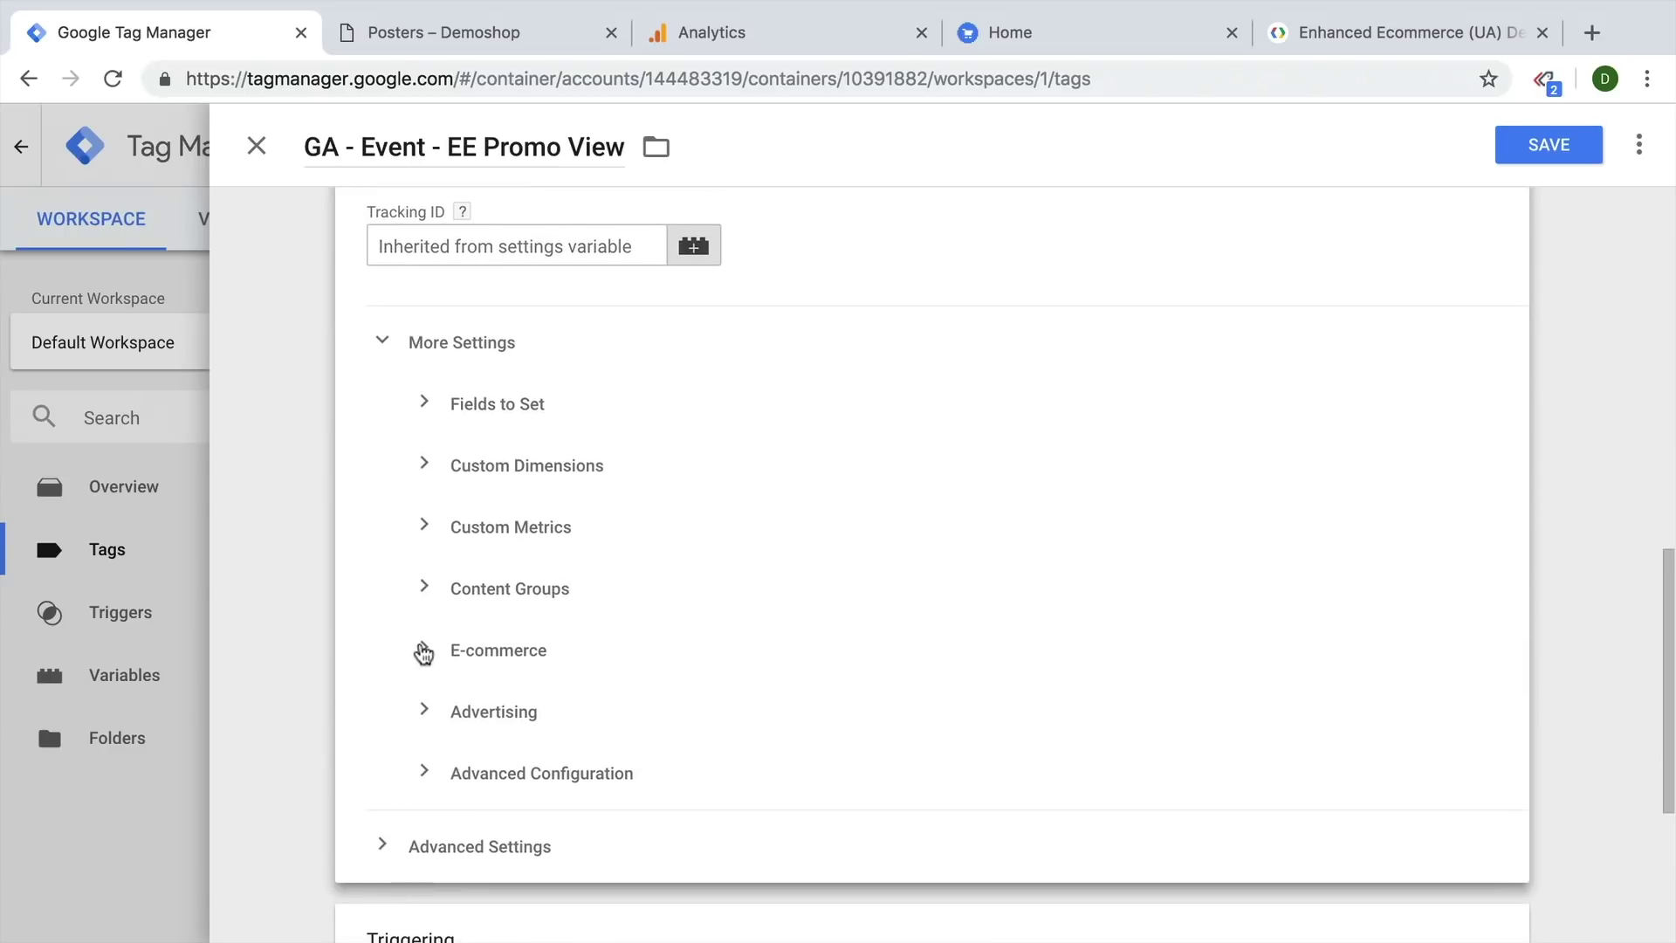
pyautogui.click(423, 653)
pyautogui.scroll(-3, 423, 651)
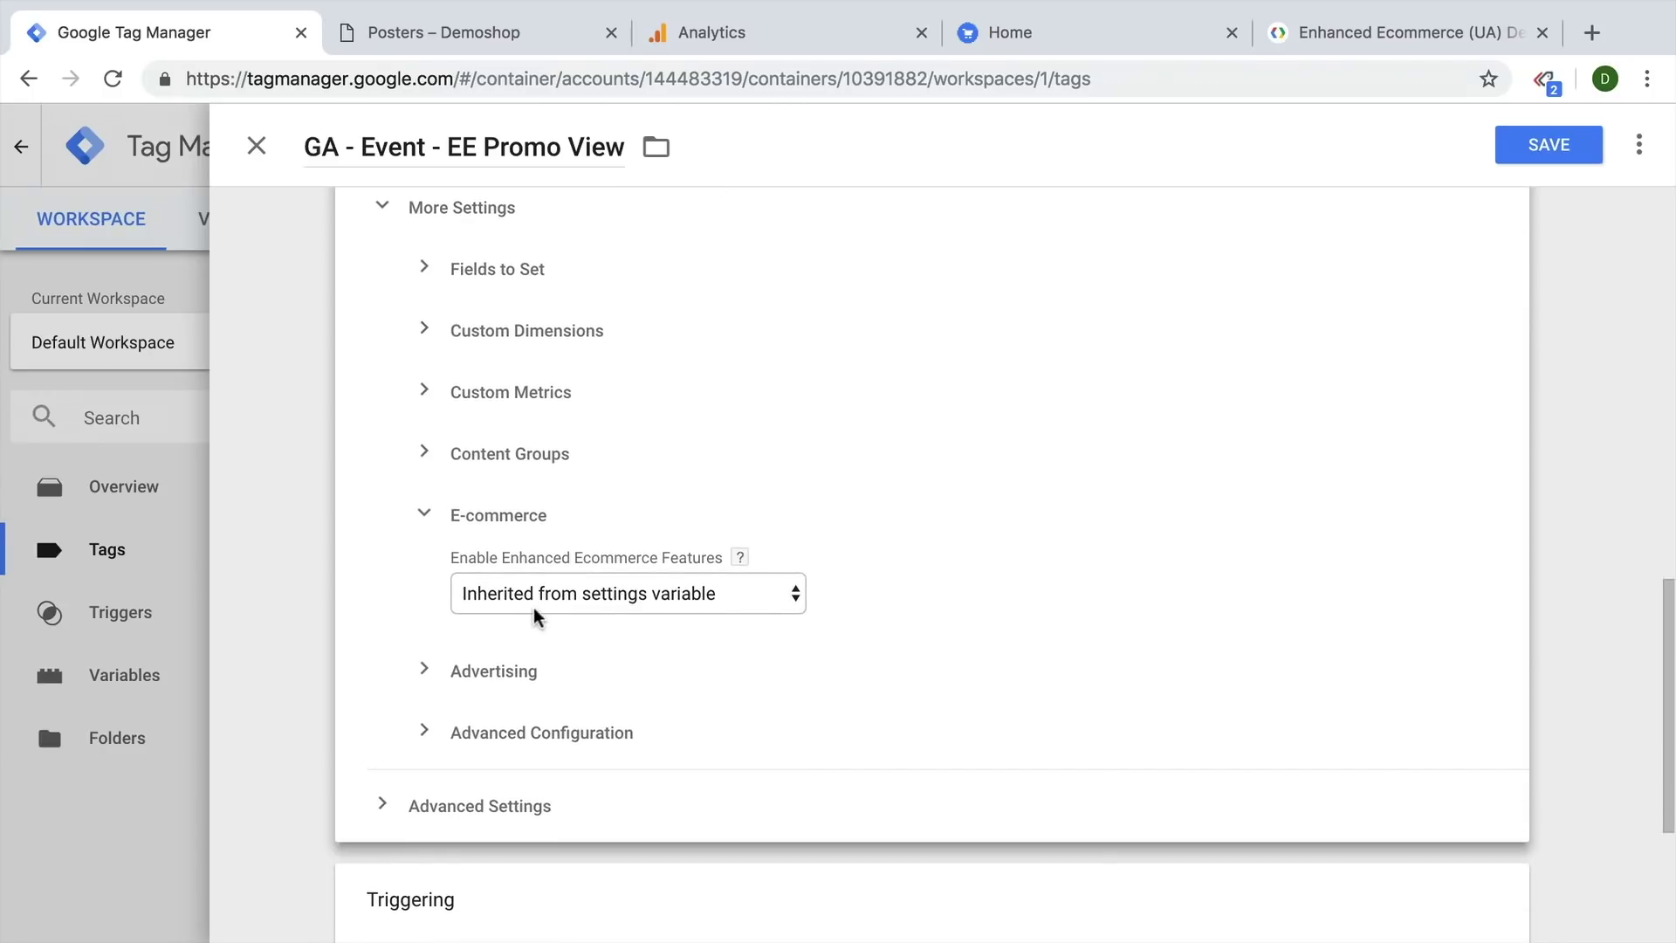
pyautogui.click(565, 594)
pyautogui.click(548, 618)
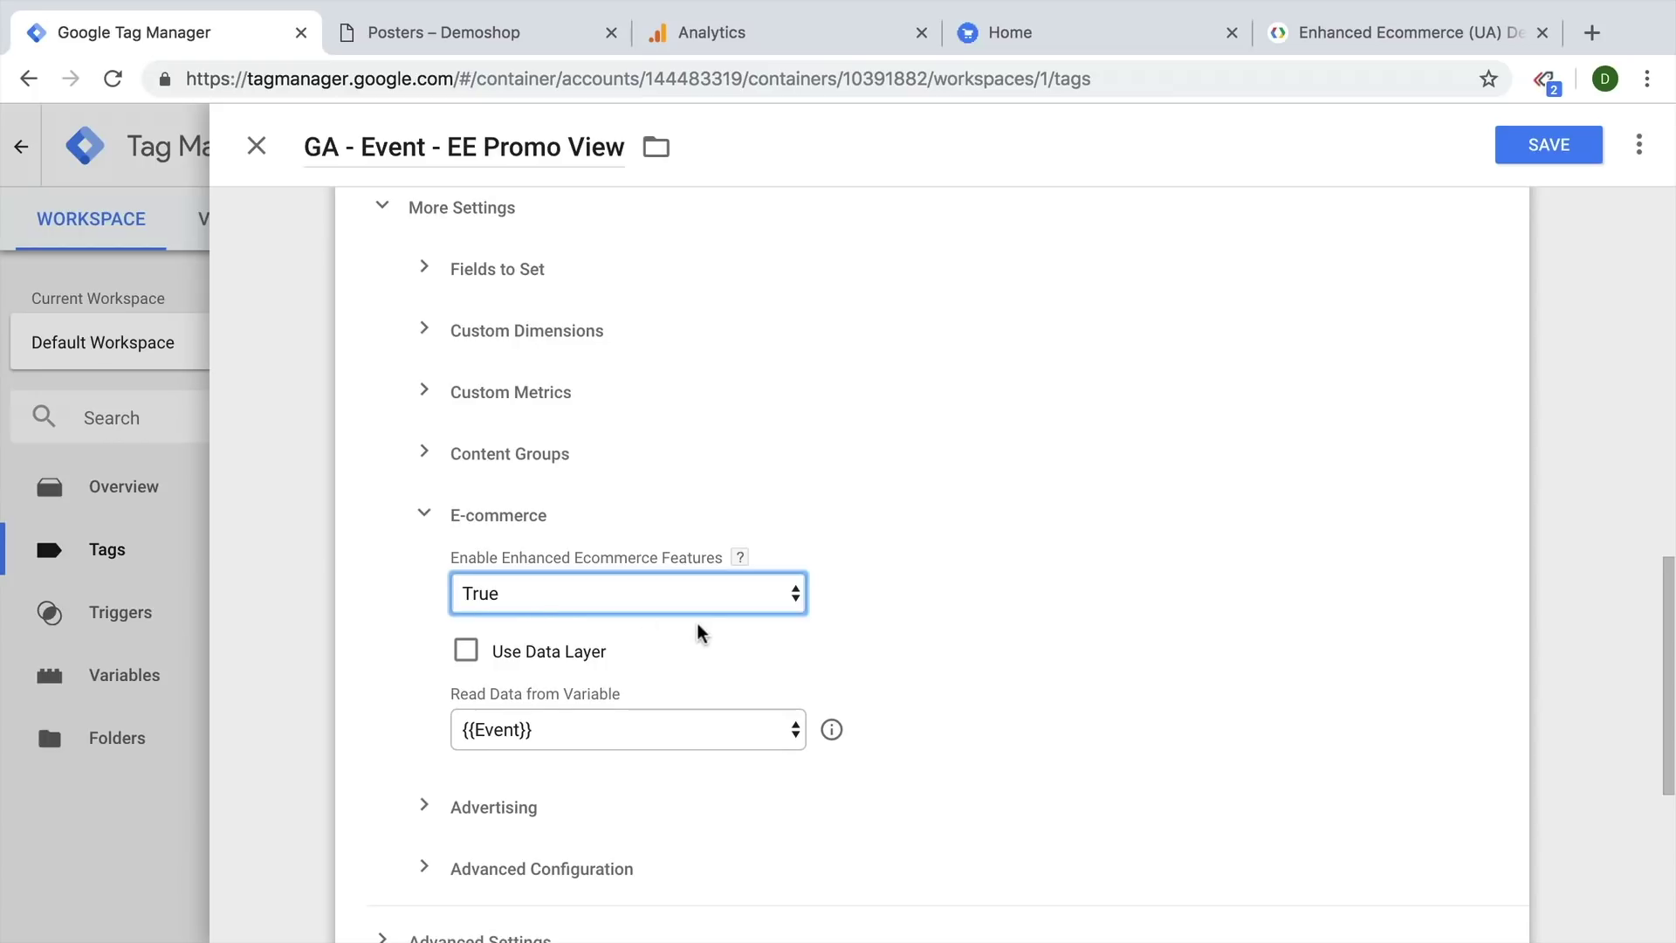
# Step: Make the enhanced ecommerce settings read their data from the {{cjs - ee promo view}} variable
pyautogui.scroll(-3, 696, 630)
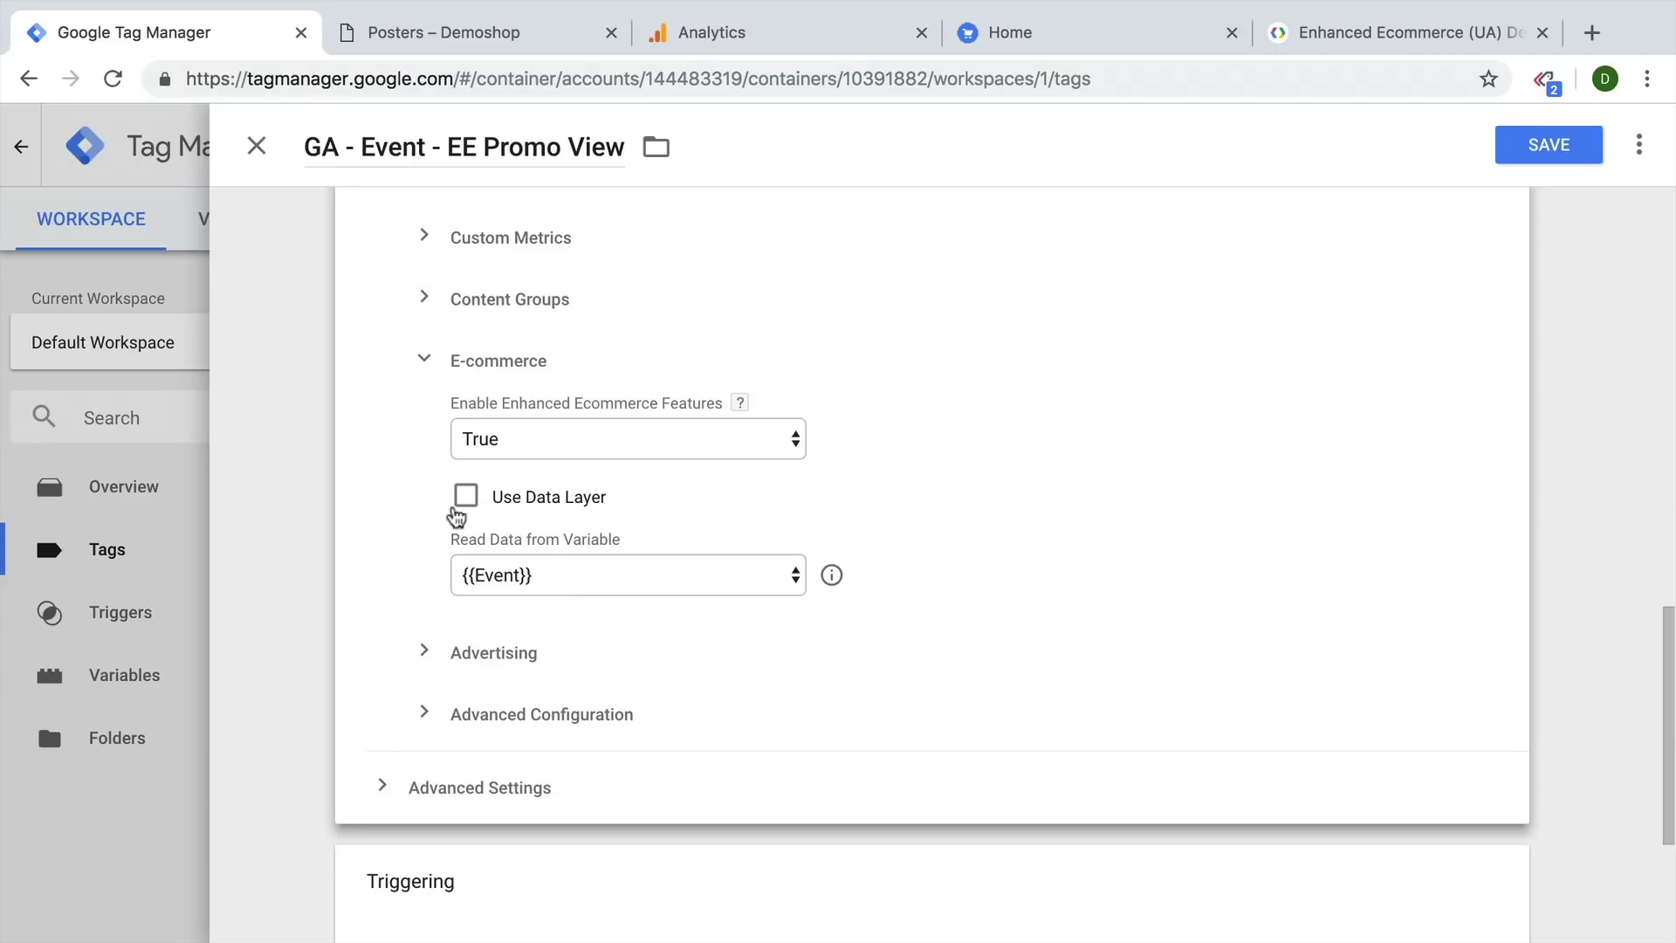
pyautogui.click(554, 576)
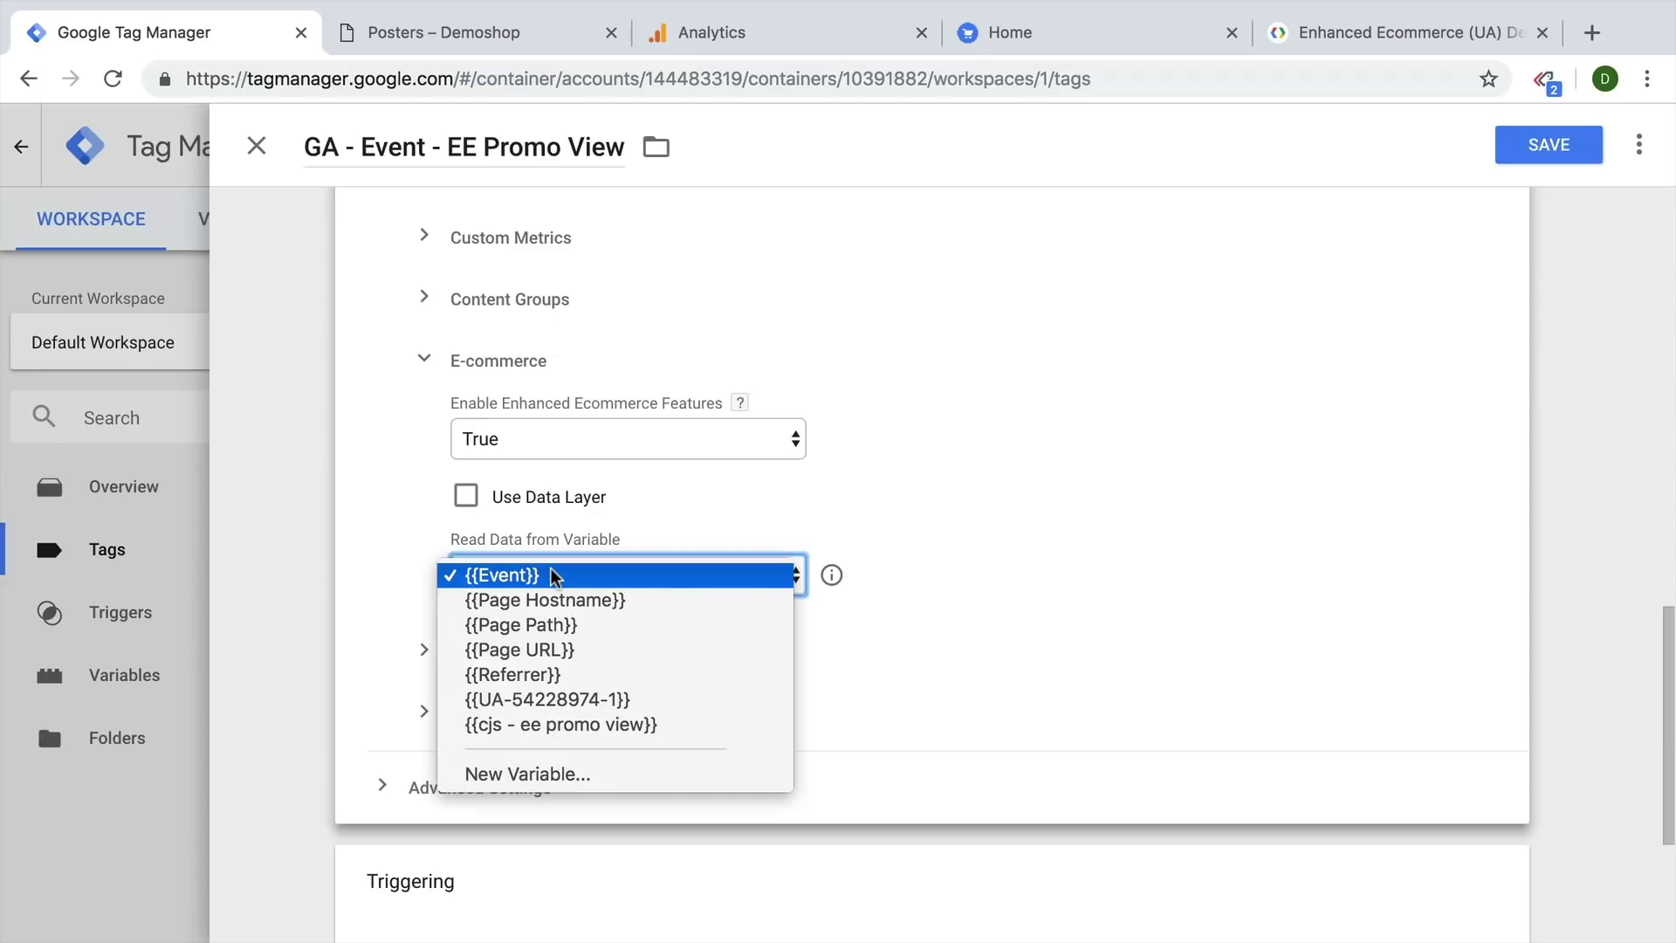
pyautogui.click(562, 730)
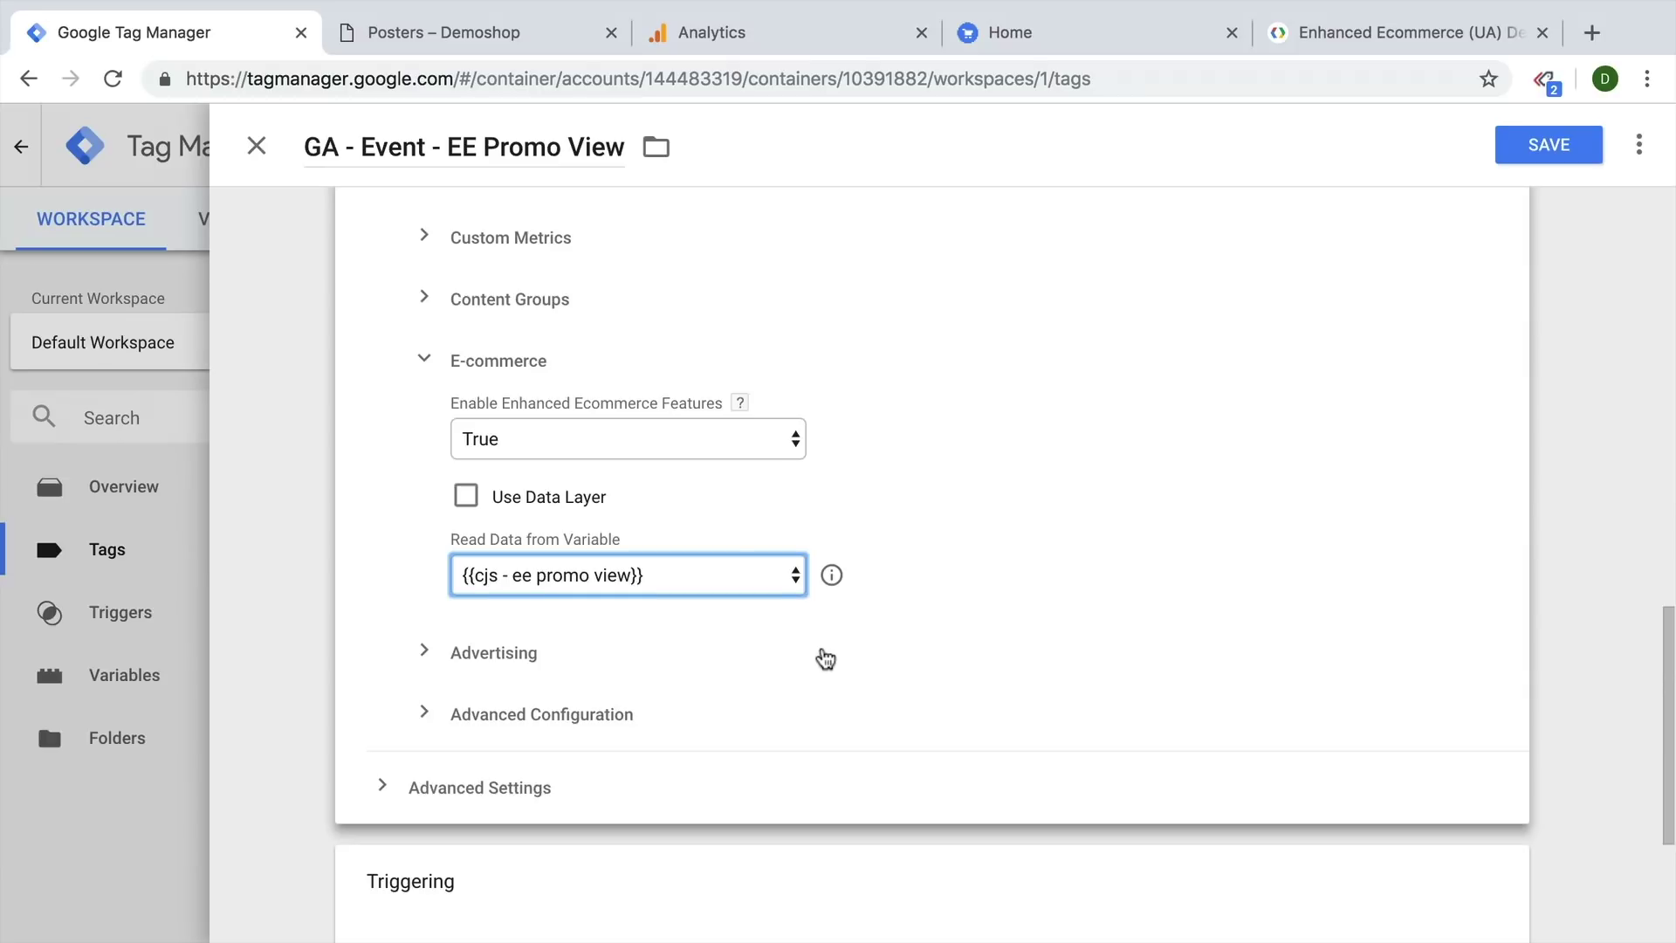
# Step: Set Use Debug Version to True in the tag's advanced configuration and open the trigger selection for the tag
pyautogui.scroll(-3, 825, 660)
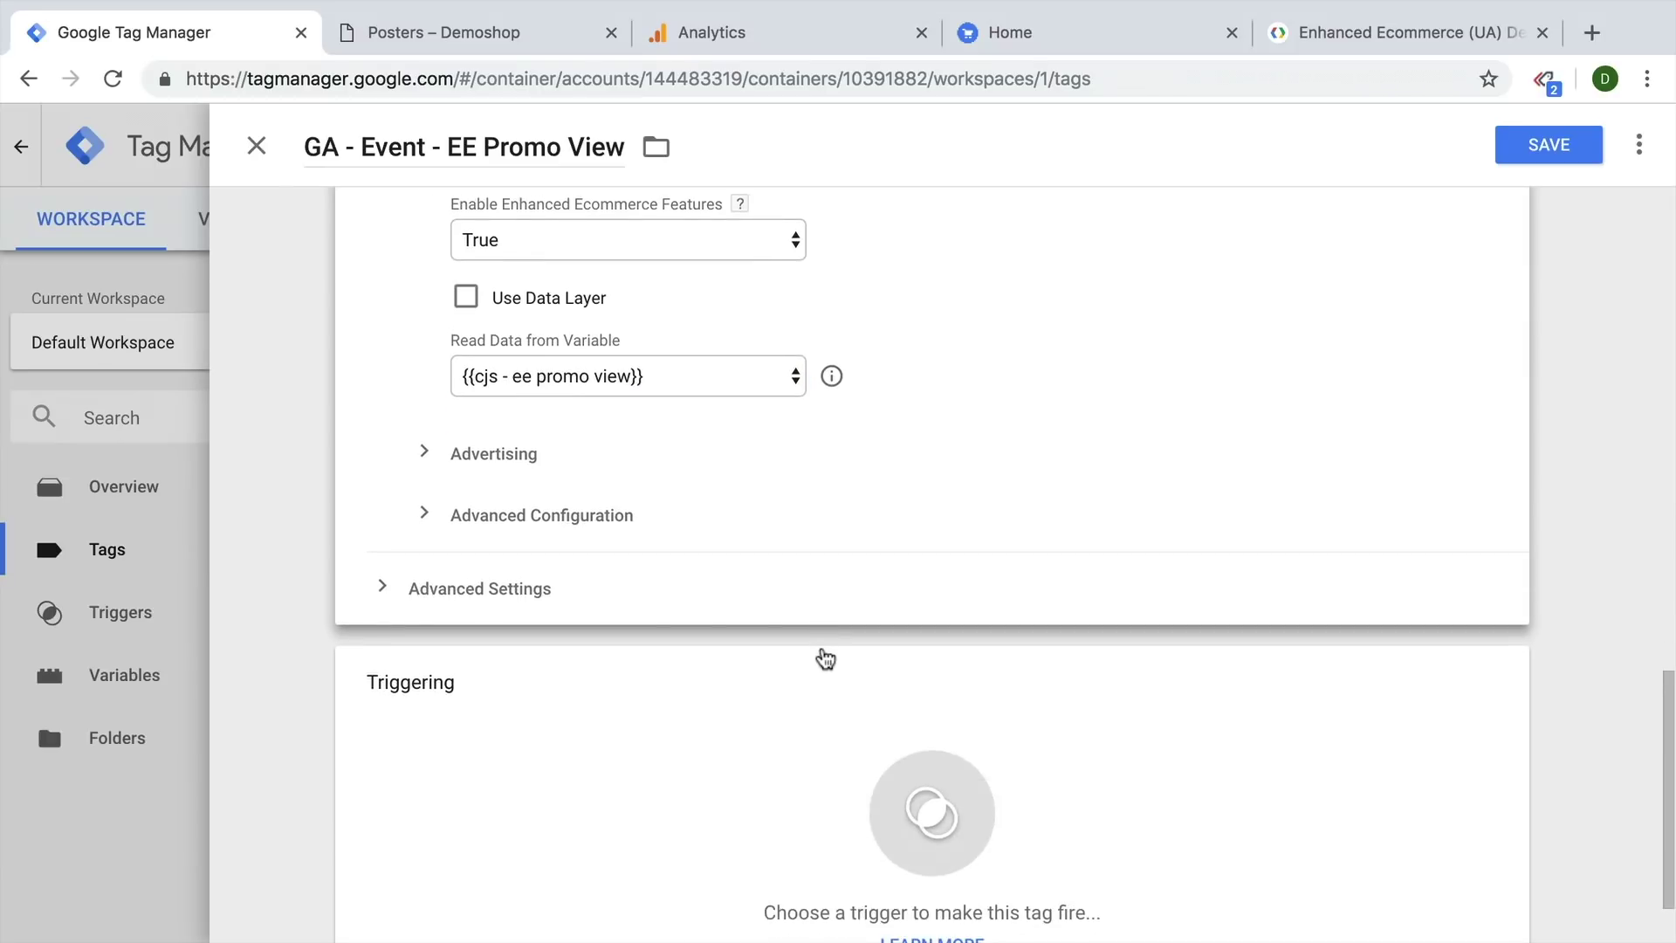
pyautogui.click(452, 524)
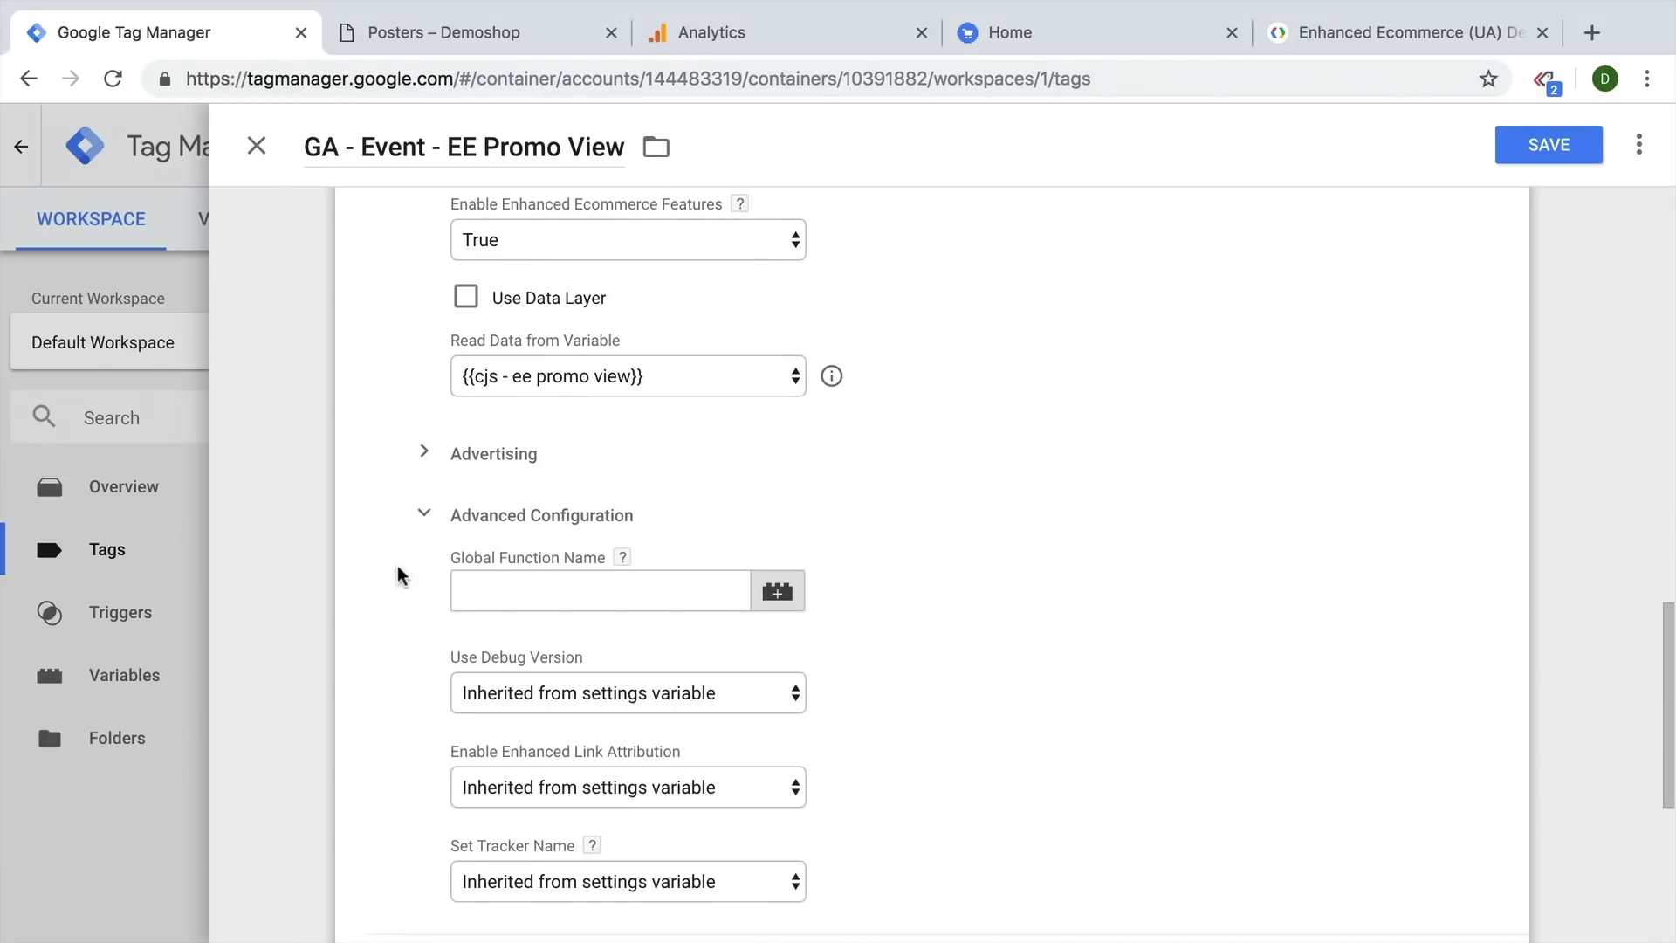
pyautogui.scroll(-3, 400, 573)
pyautogui.click(500, 432)
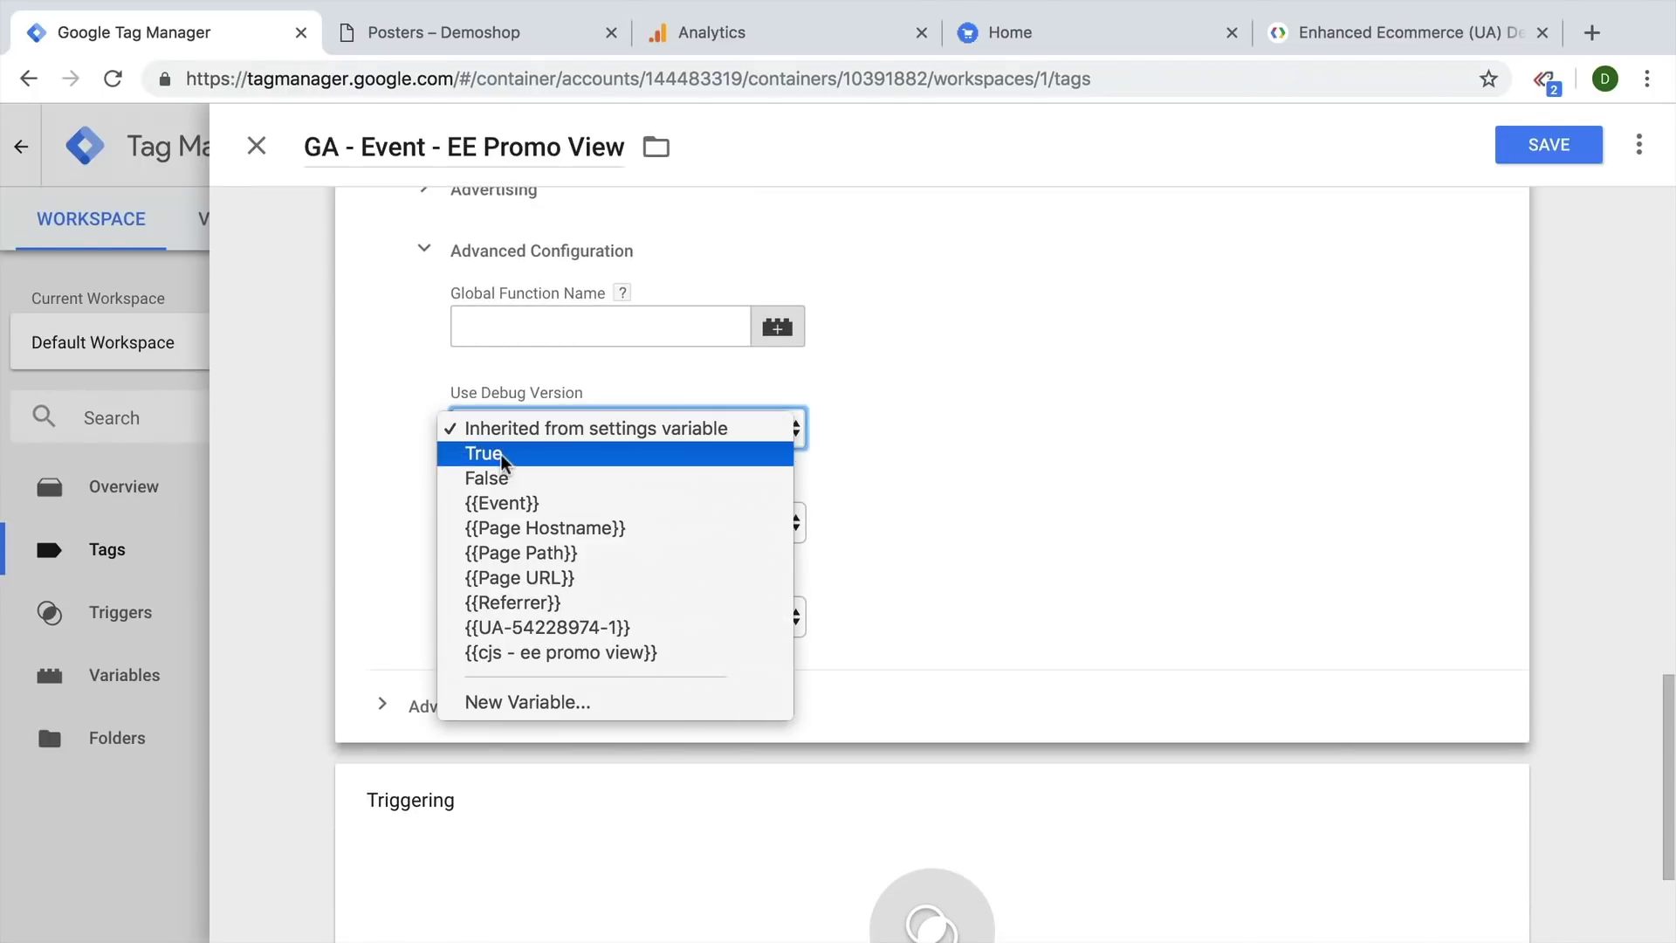
pyautogui.click(503, 454)
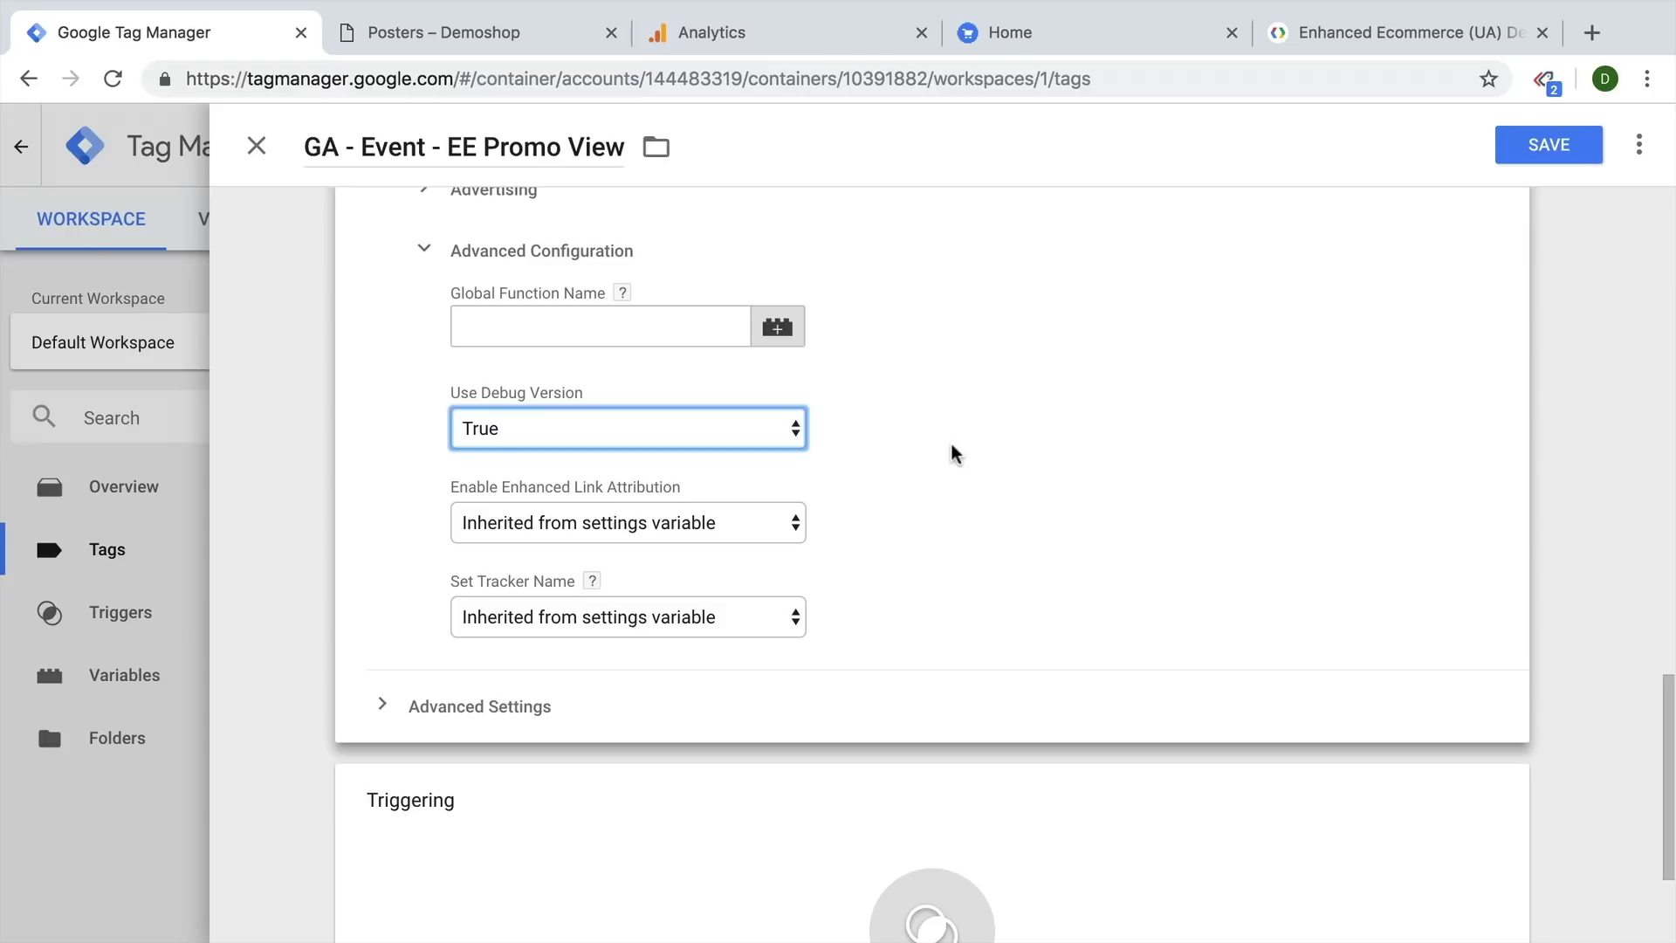
pyautogui.click(539, 446)
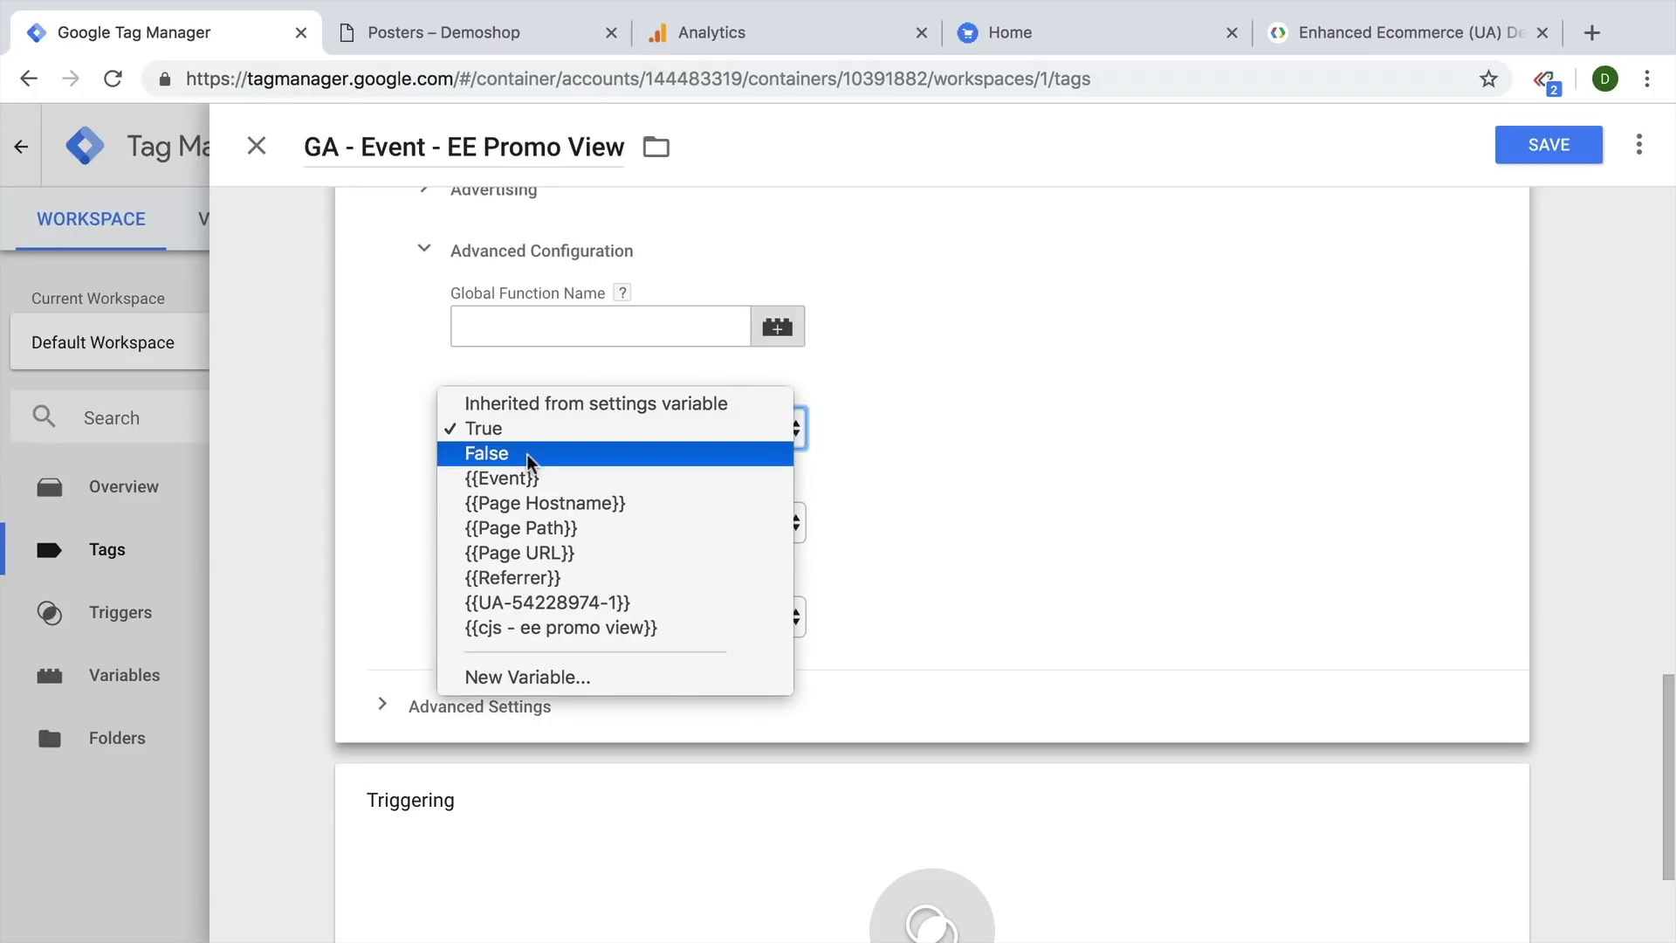
pyautogui.click(1001, 460)
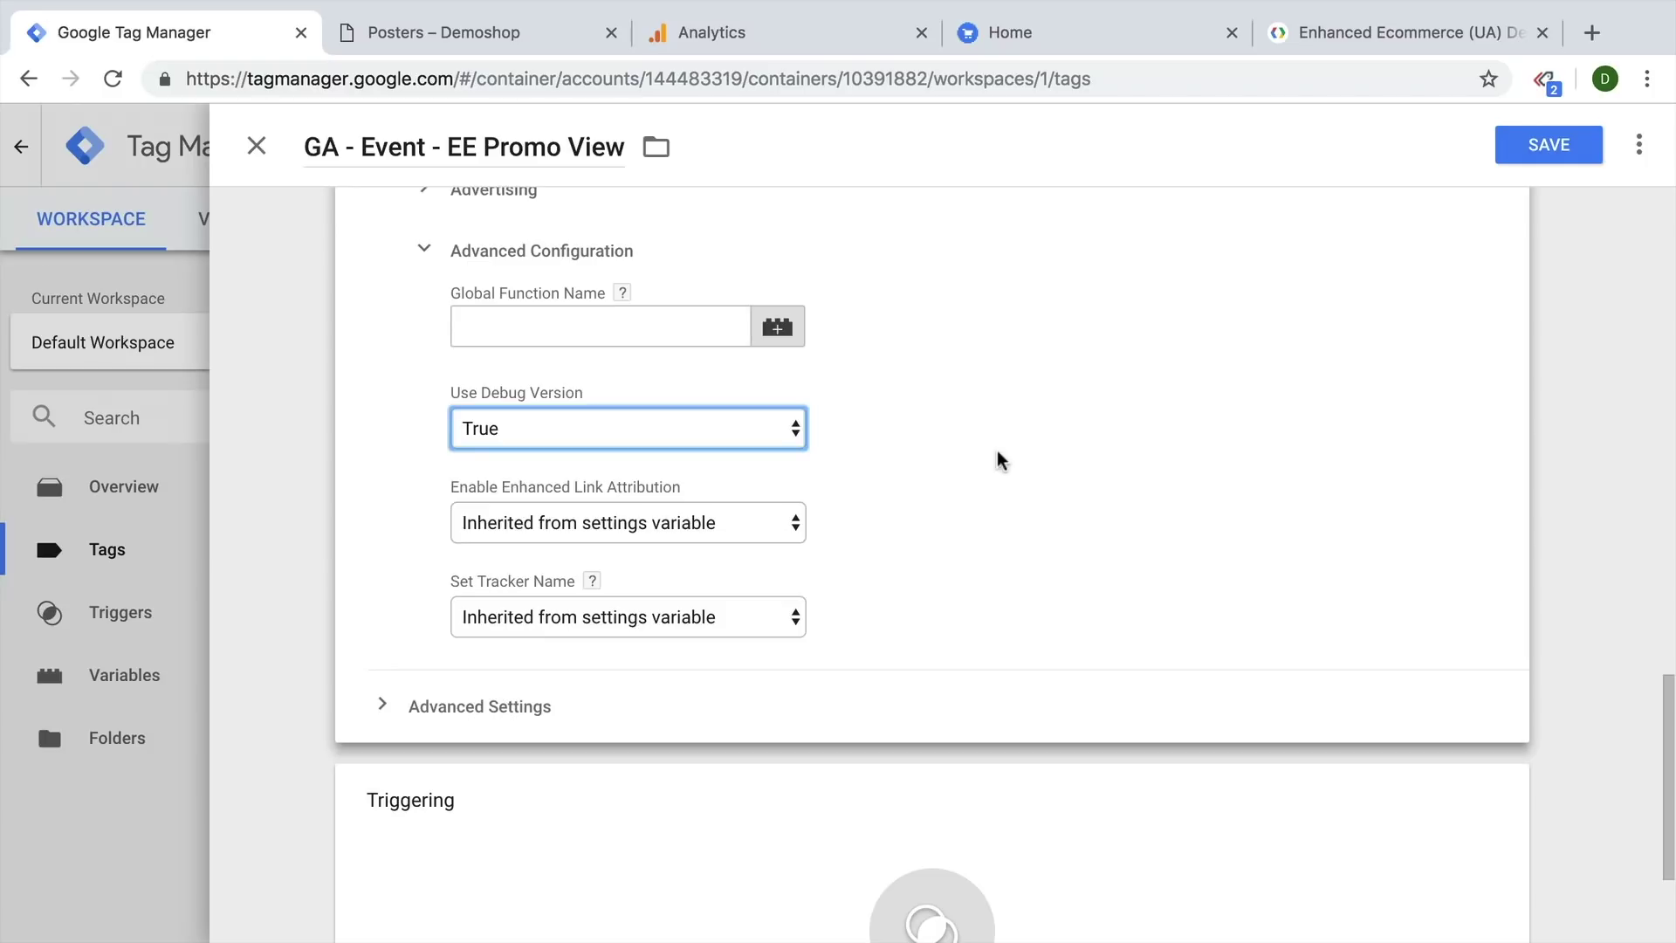
pyautogui.scroll(-3, 1000, 460)
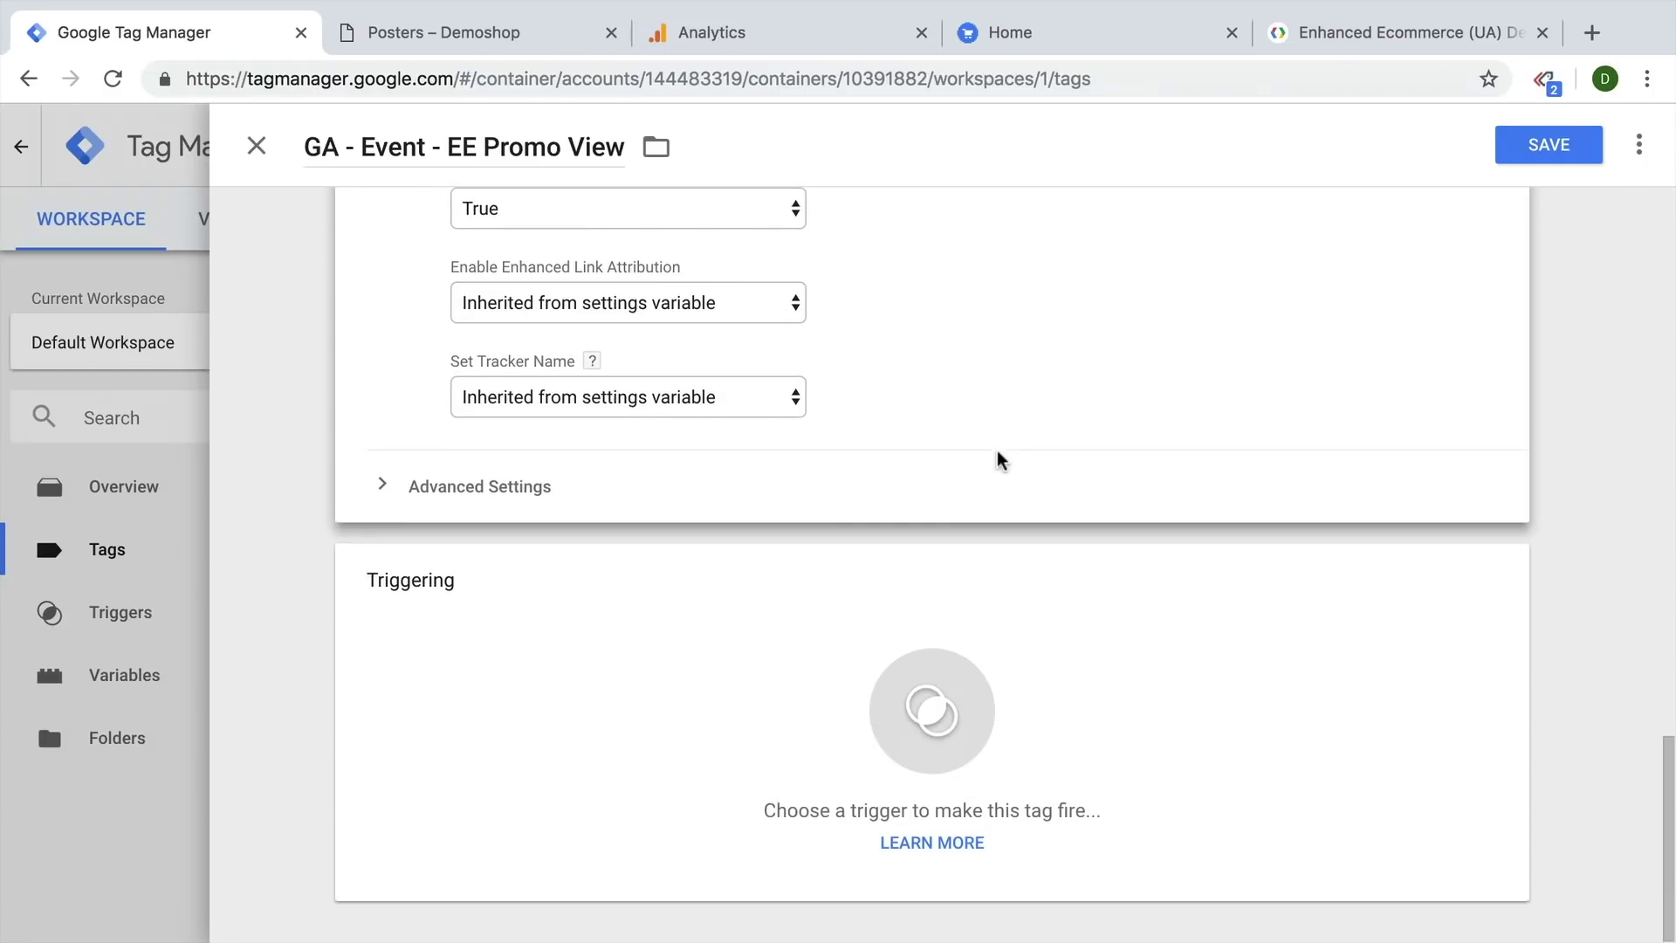
pyautogui.click(735, 686)
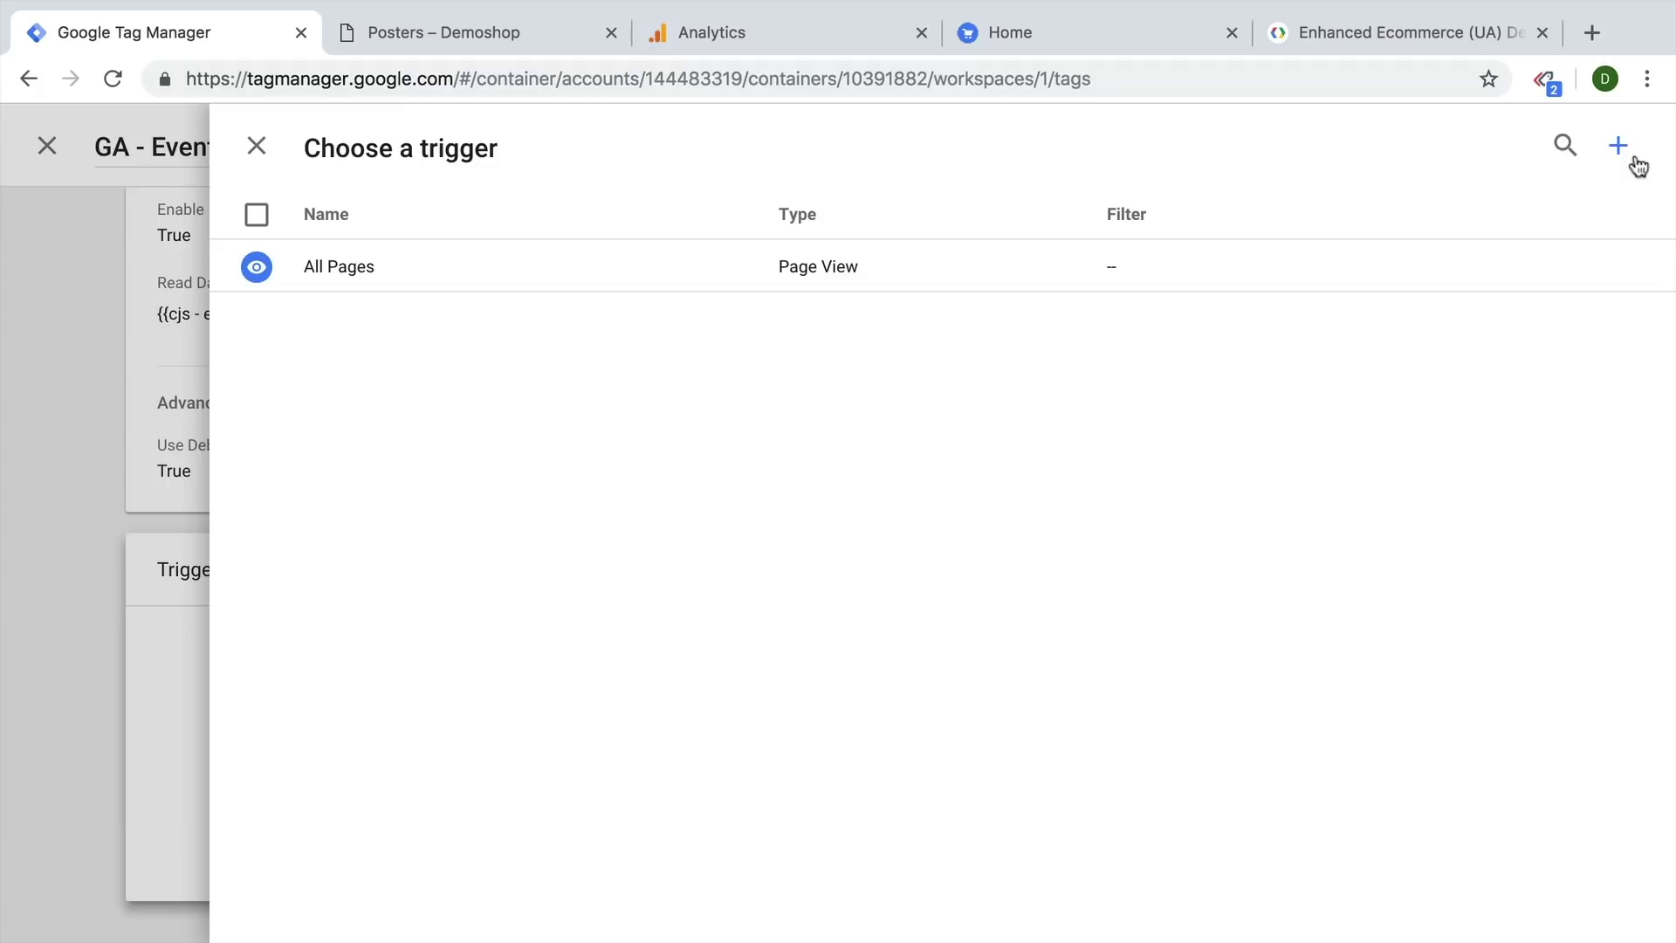
# Step: Switch to the Demoshop Posters page, shrink the debug pane and check where the ad comes into view on the page
pyautogui.click(432, 37)
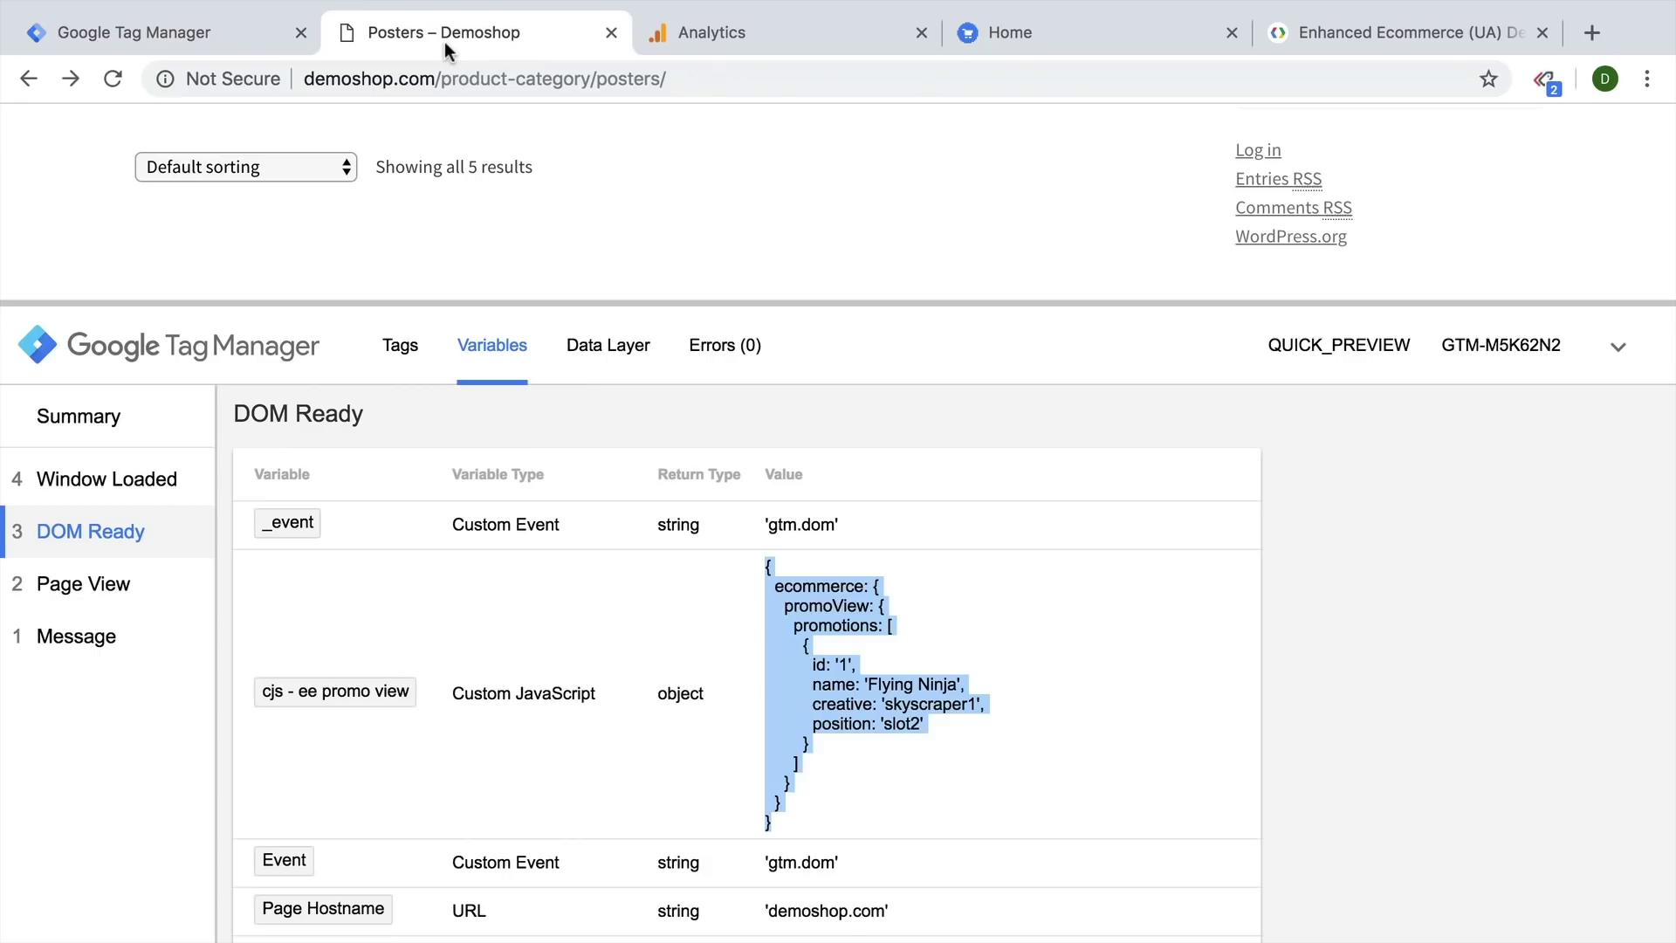
pyautogui.moveTo(464, 301); pyautogui.dragTo(446, 932)
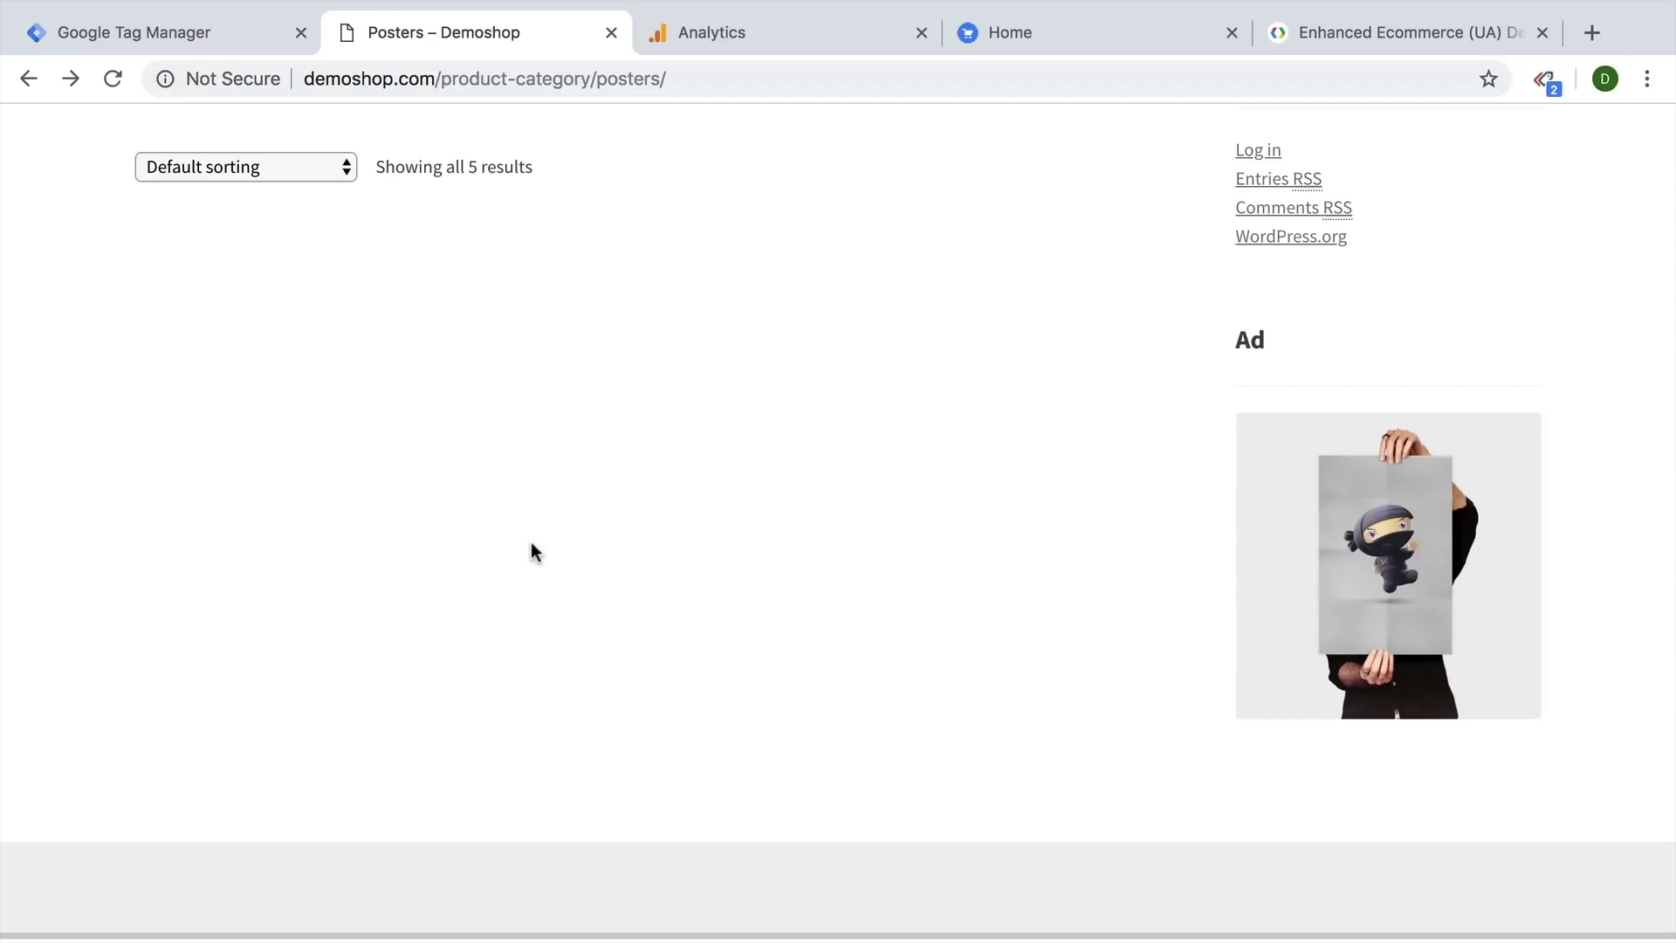
pyautogui.scroll(6, 888, 583)
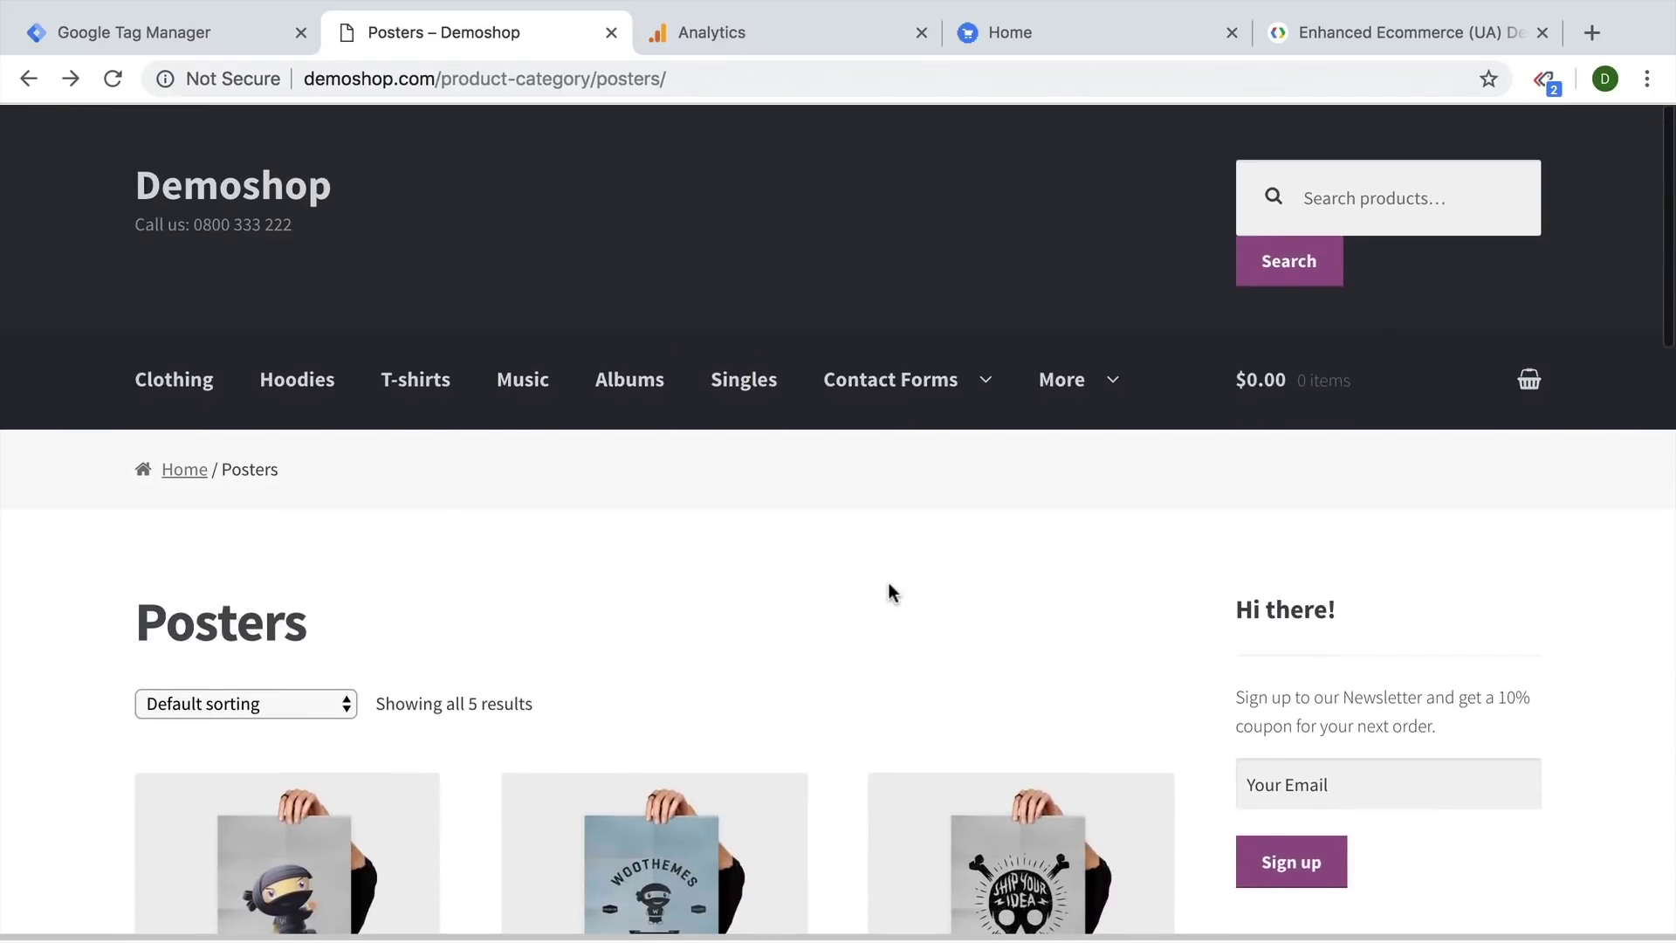
pyautogui.scroll(-15, 922, 475)
pyautogui.scroll(8, 922, 475)
pyautogui.scroll(8, 922, 475)
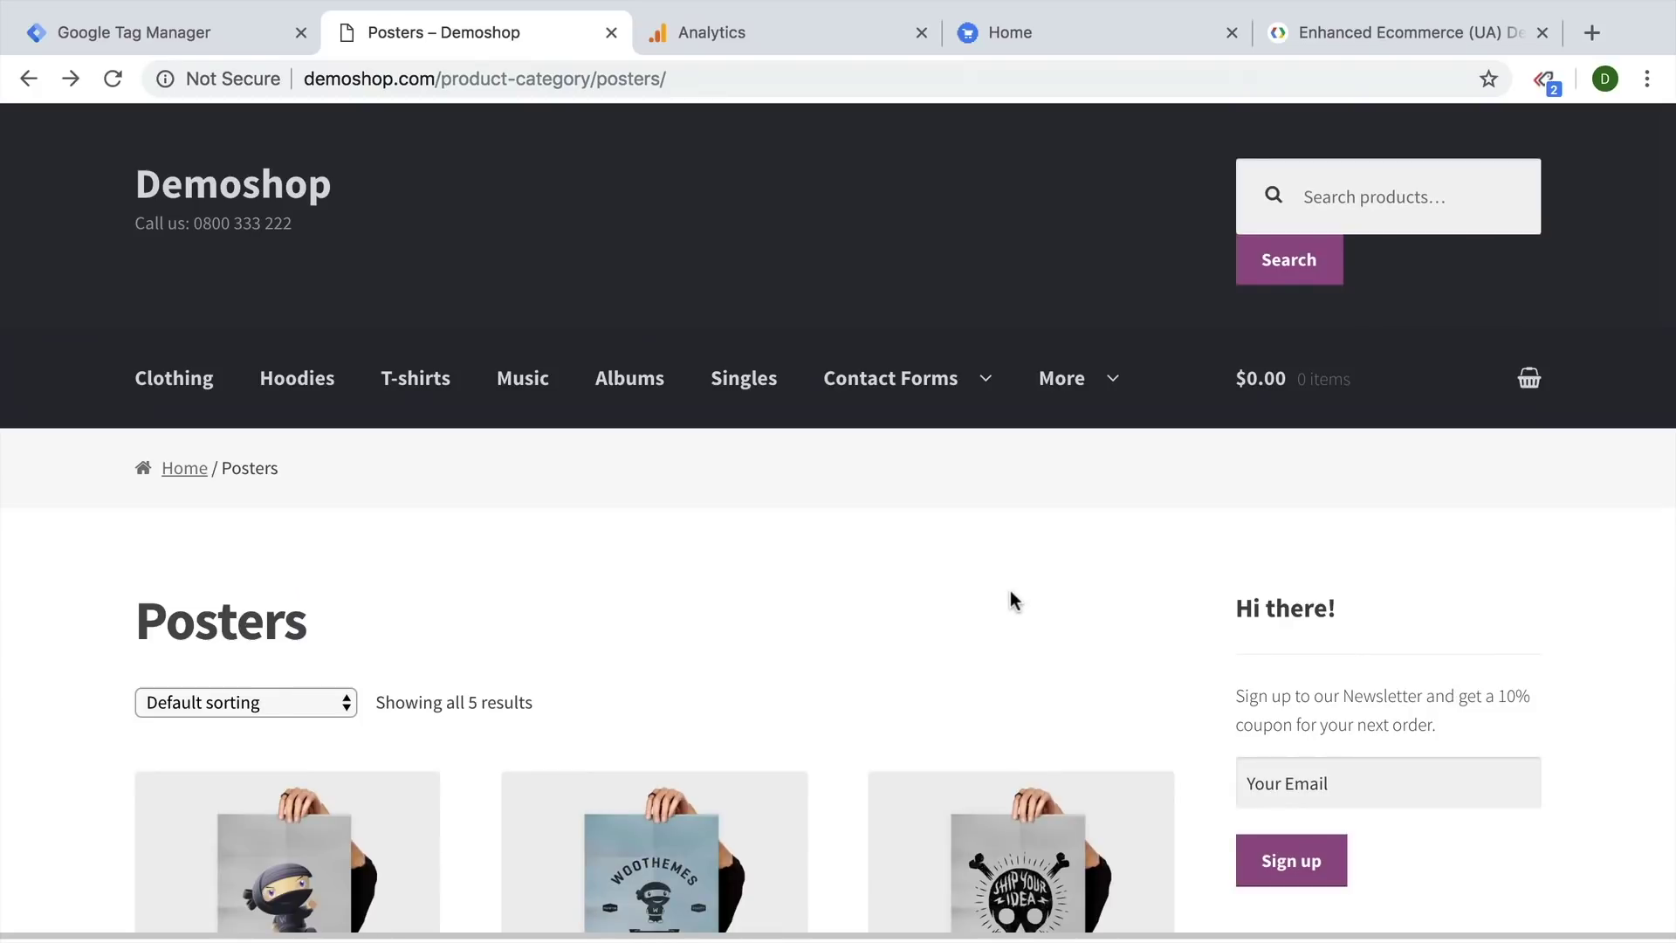
pyautogui.scroll(-12, 1010, 599)
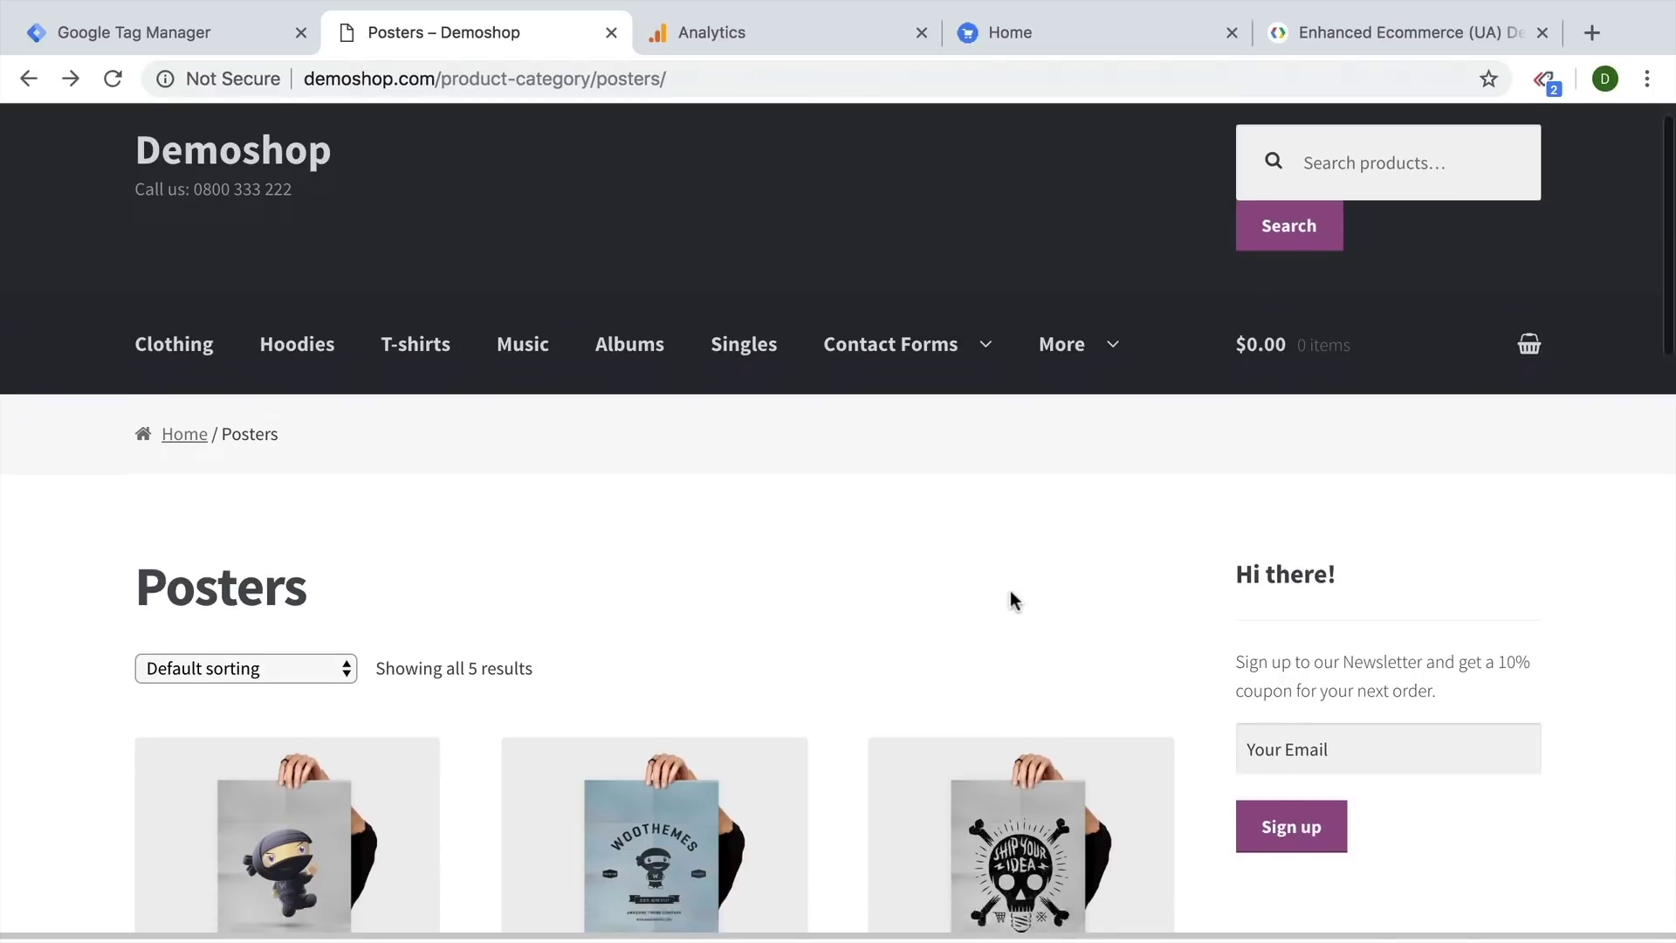
pyautogui.scroll(-1, 1010, 592)
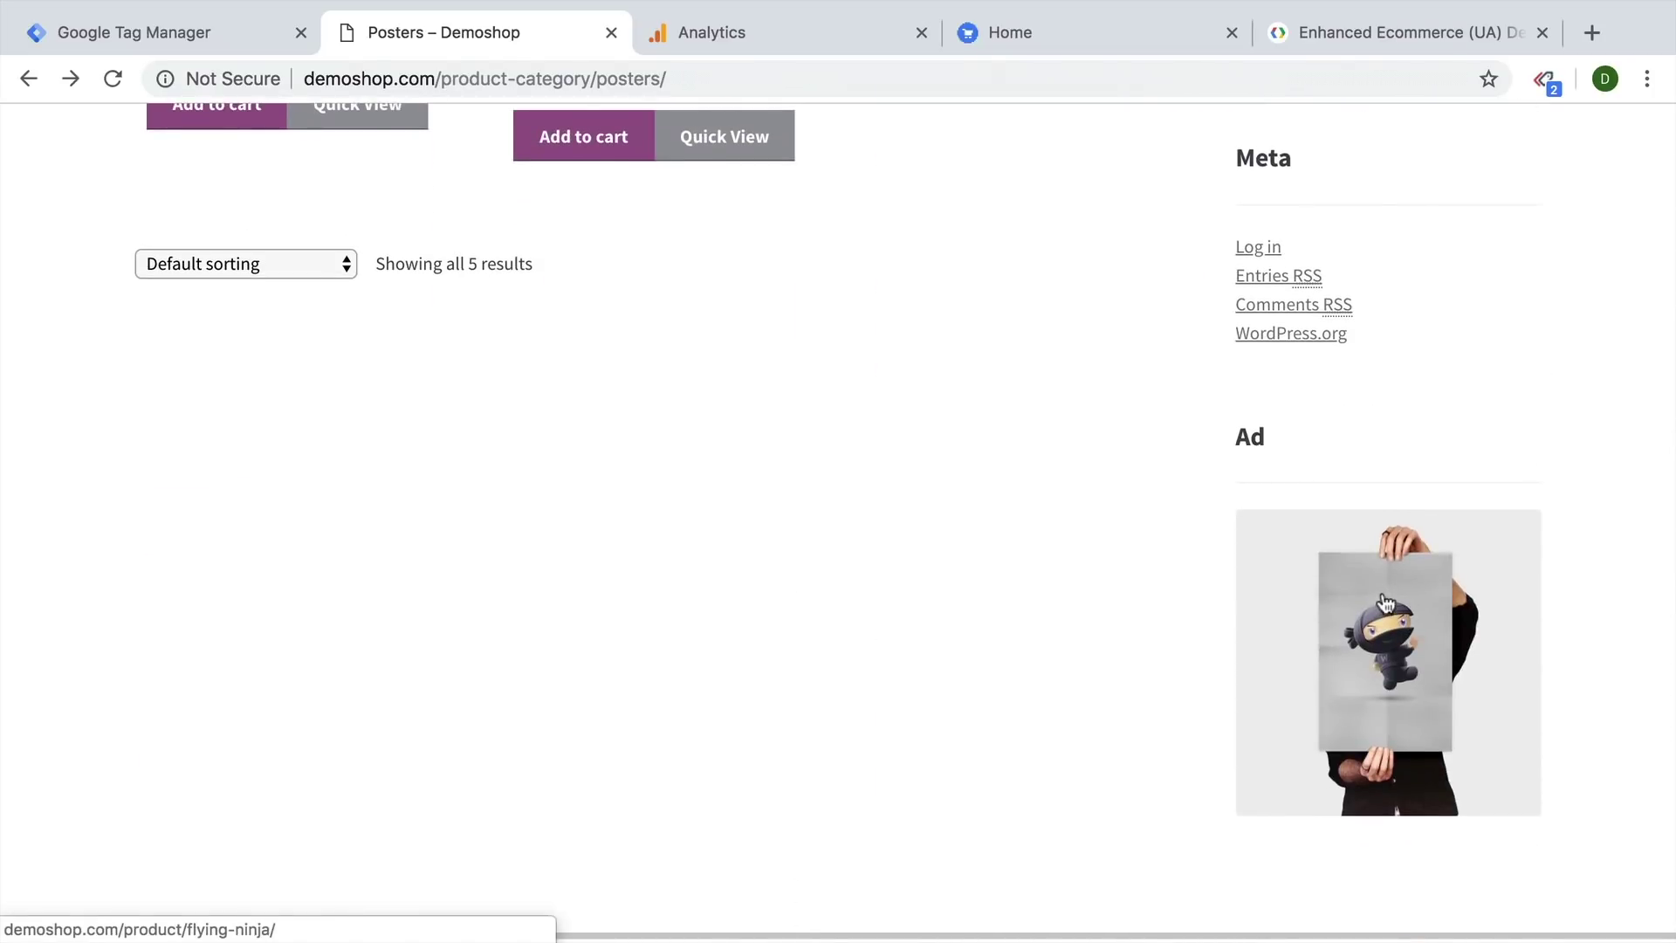
# Step: Go back to Google Tag Manager and create a new Element Visibility trigger with ID as its selection method
pyautogui.click(244, 36)
pyautogui.click(1618, 147)
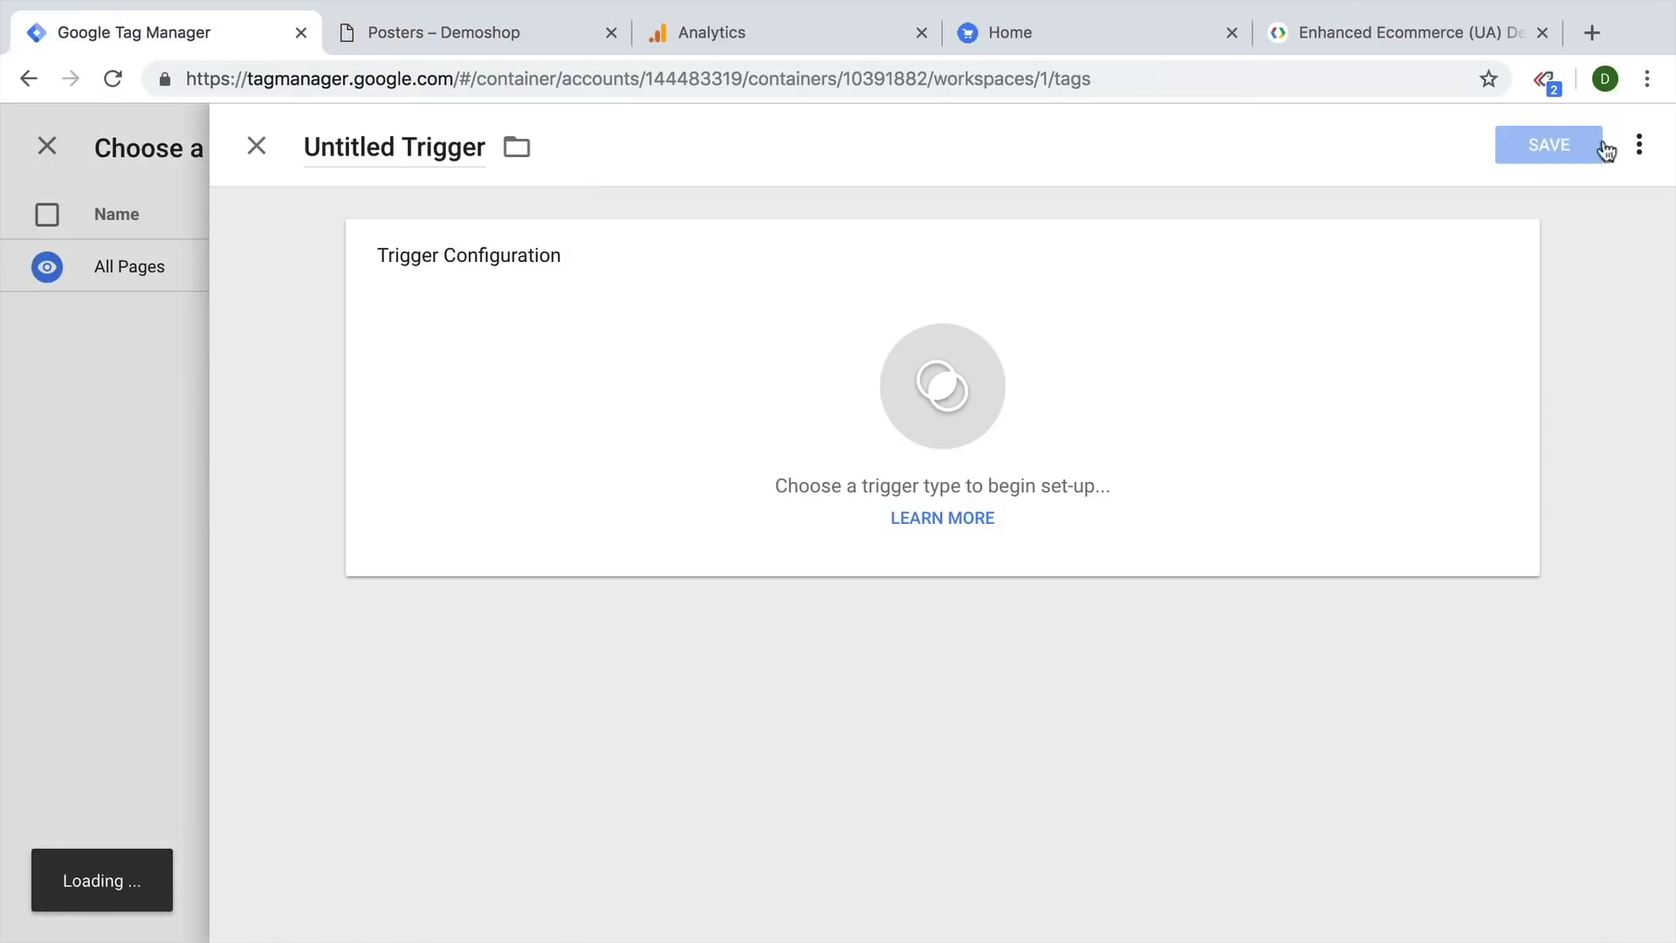
pyautogui.click(682, 328)
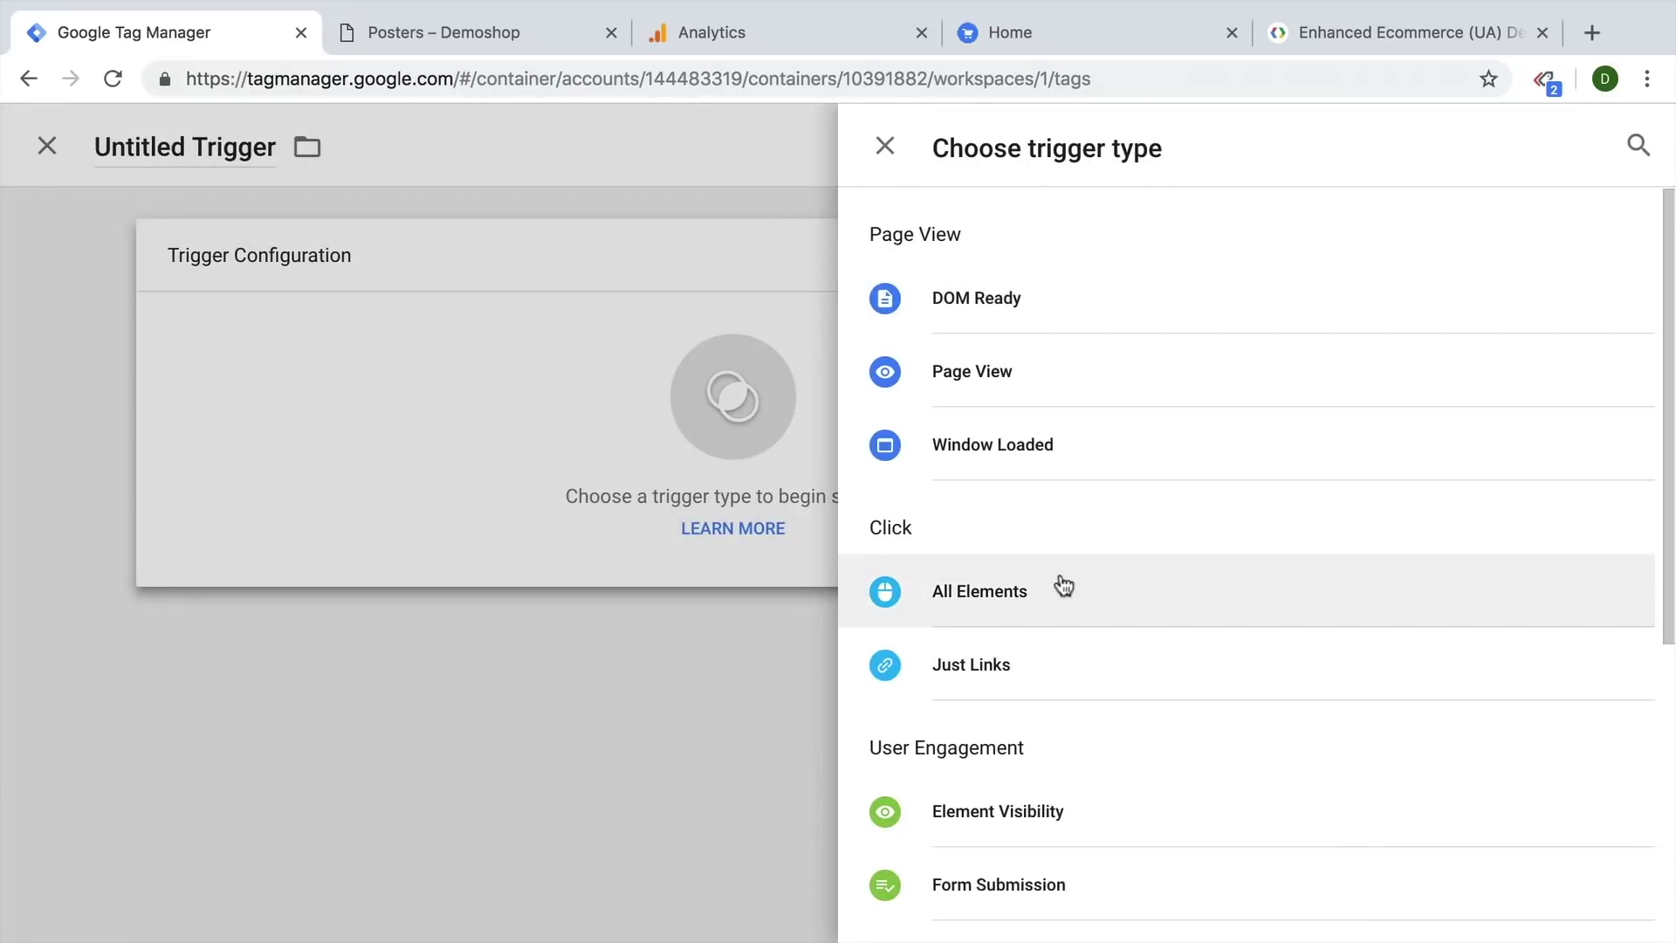
pyautogui.scroll(-3, 1063, 585)
pyautogui.click(1003, 548)
pyautogui.scroll(-2, 856, 559)
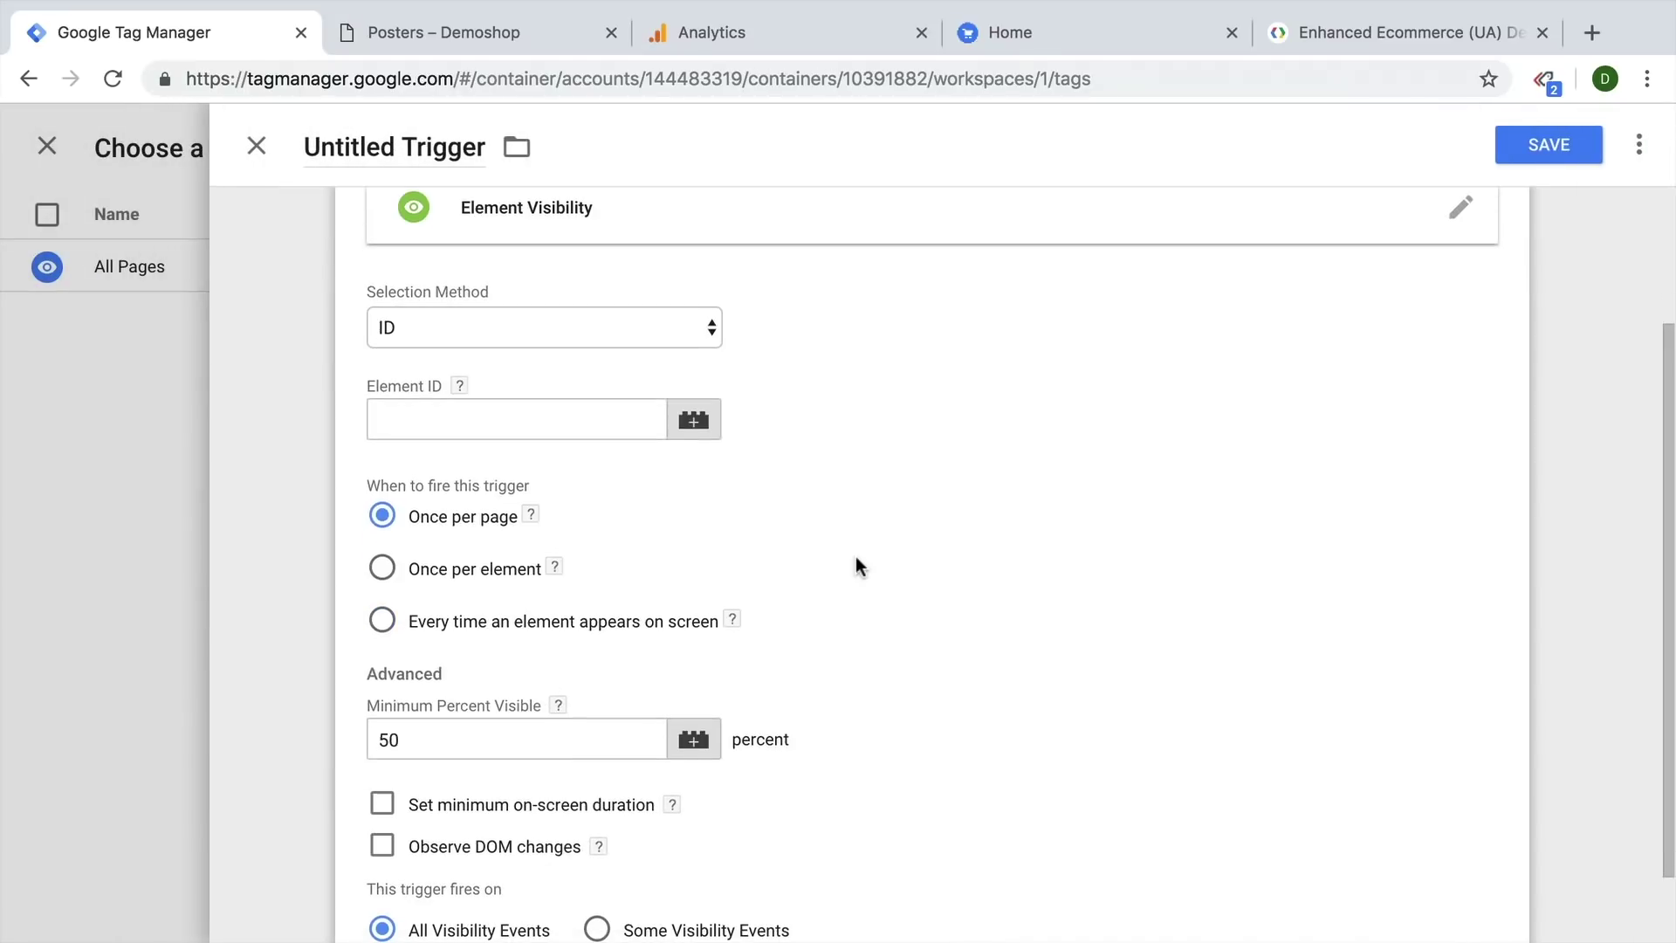
pyautogui.click(449, 317)
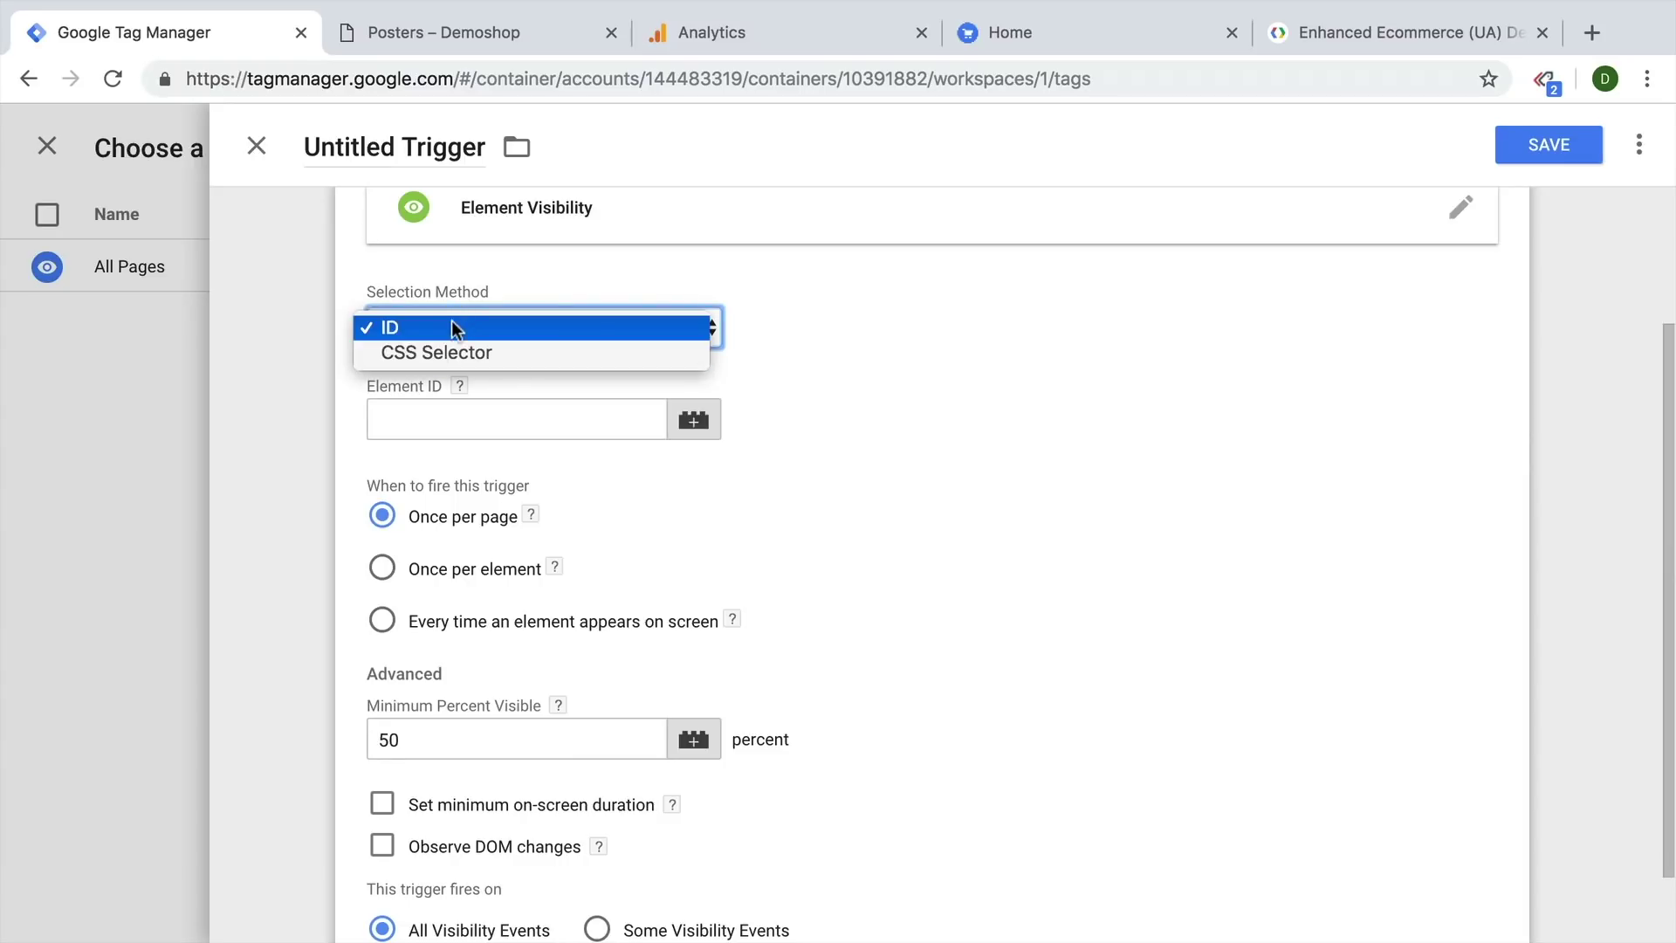
pyautogui.click(453, 324)
# Step: Switch to the Demoshop Posters page, inspect the poster ad and copy the ID of its container div, media_image-2
pyautogui.click(399, 54)
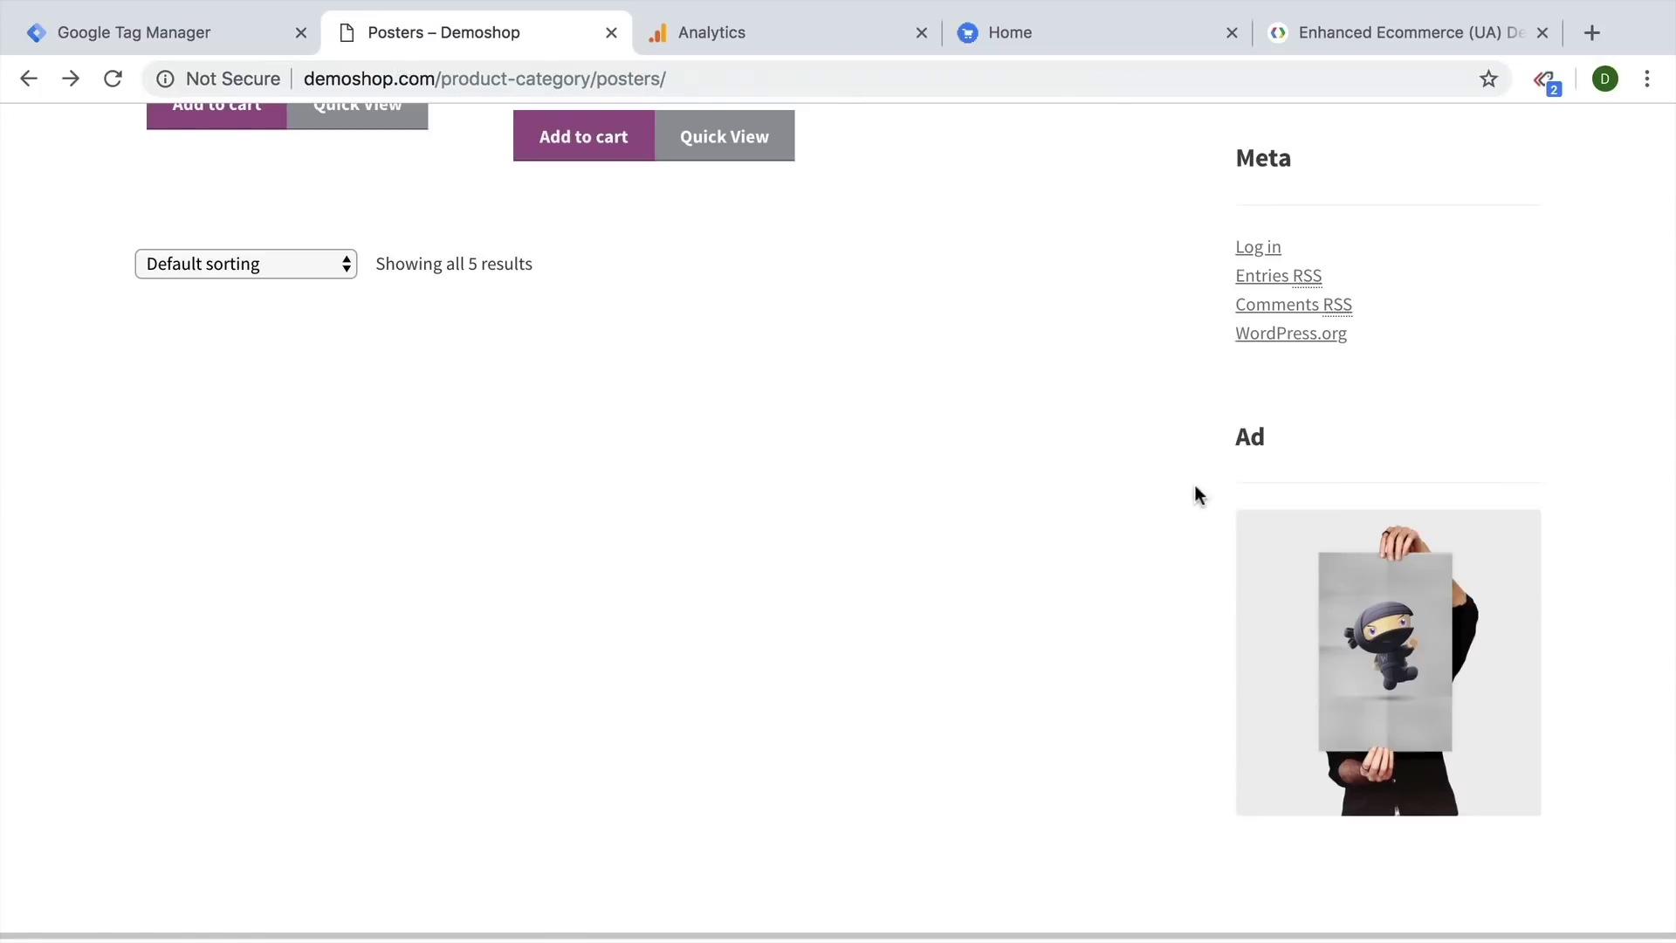
pyautogui.rightClick(1342, 582)
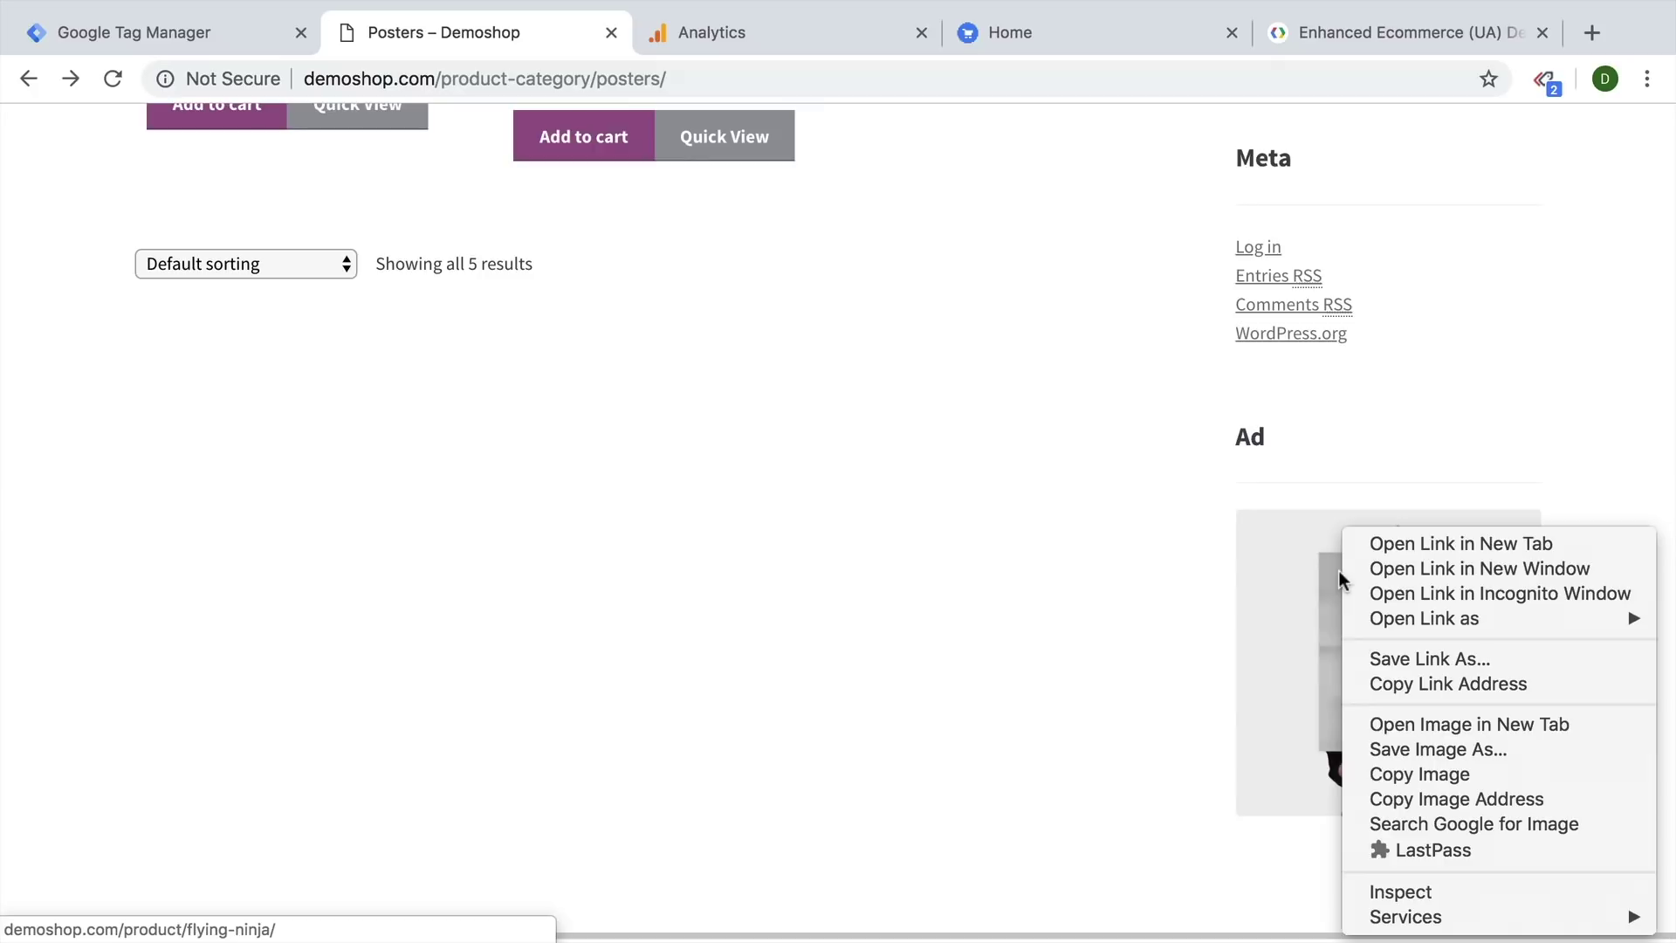
pyautogui.click(1438, 891)
pyautogui.scroll(-5, 995, 209)
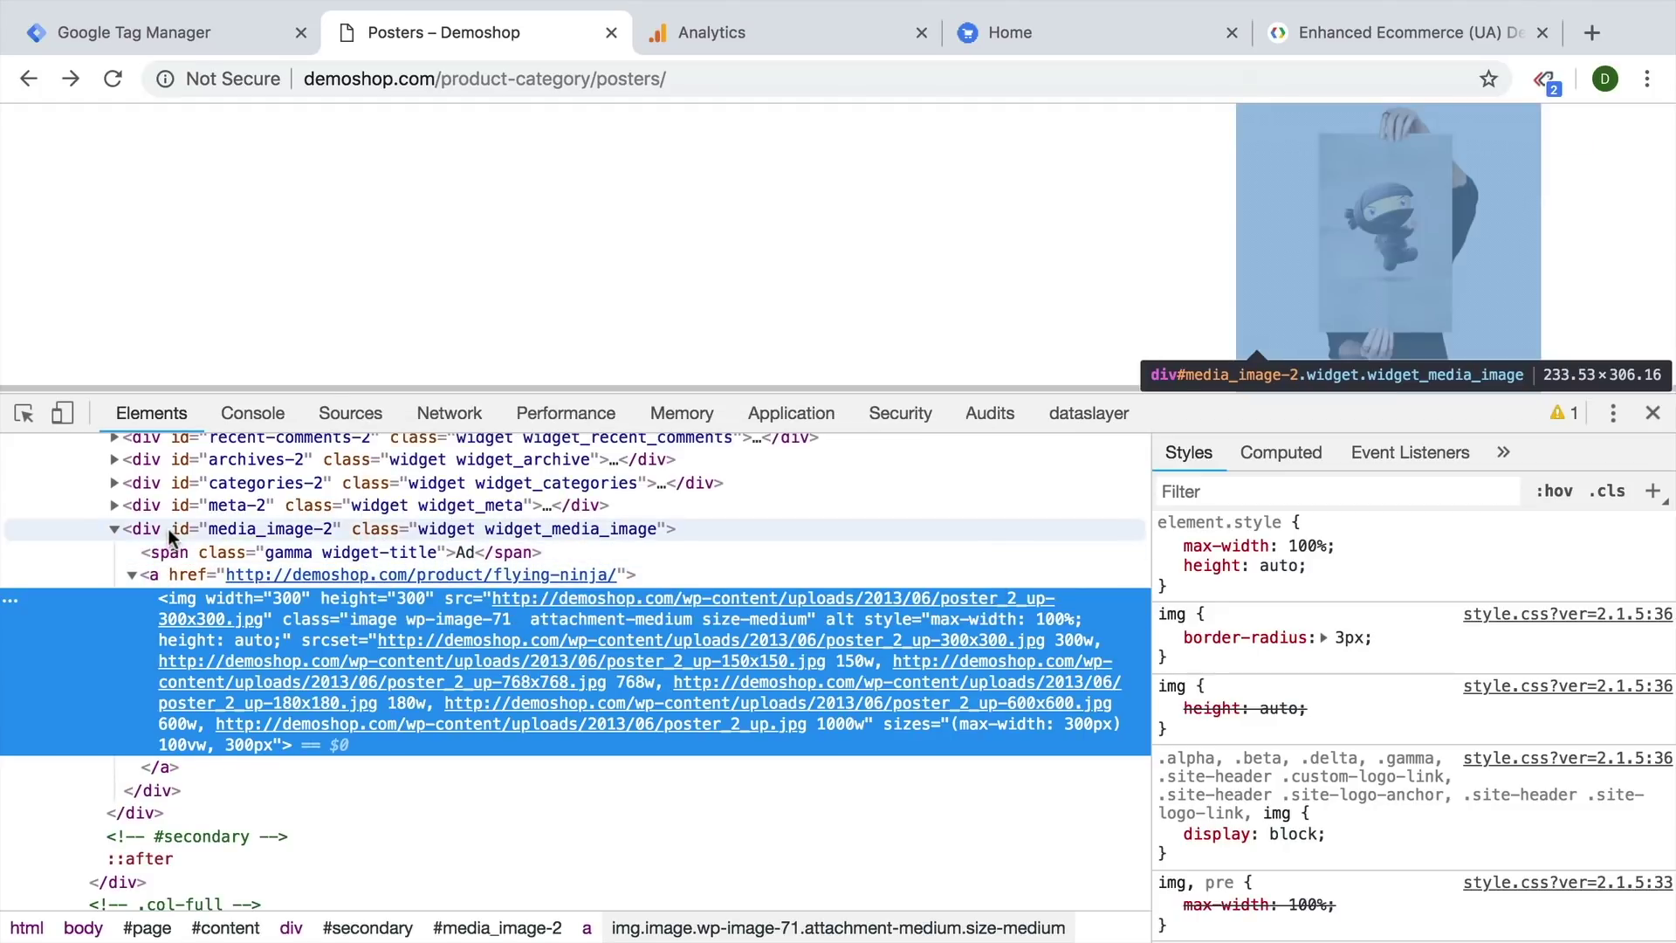
pyautogui.click(175, 530)
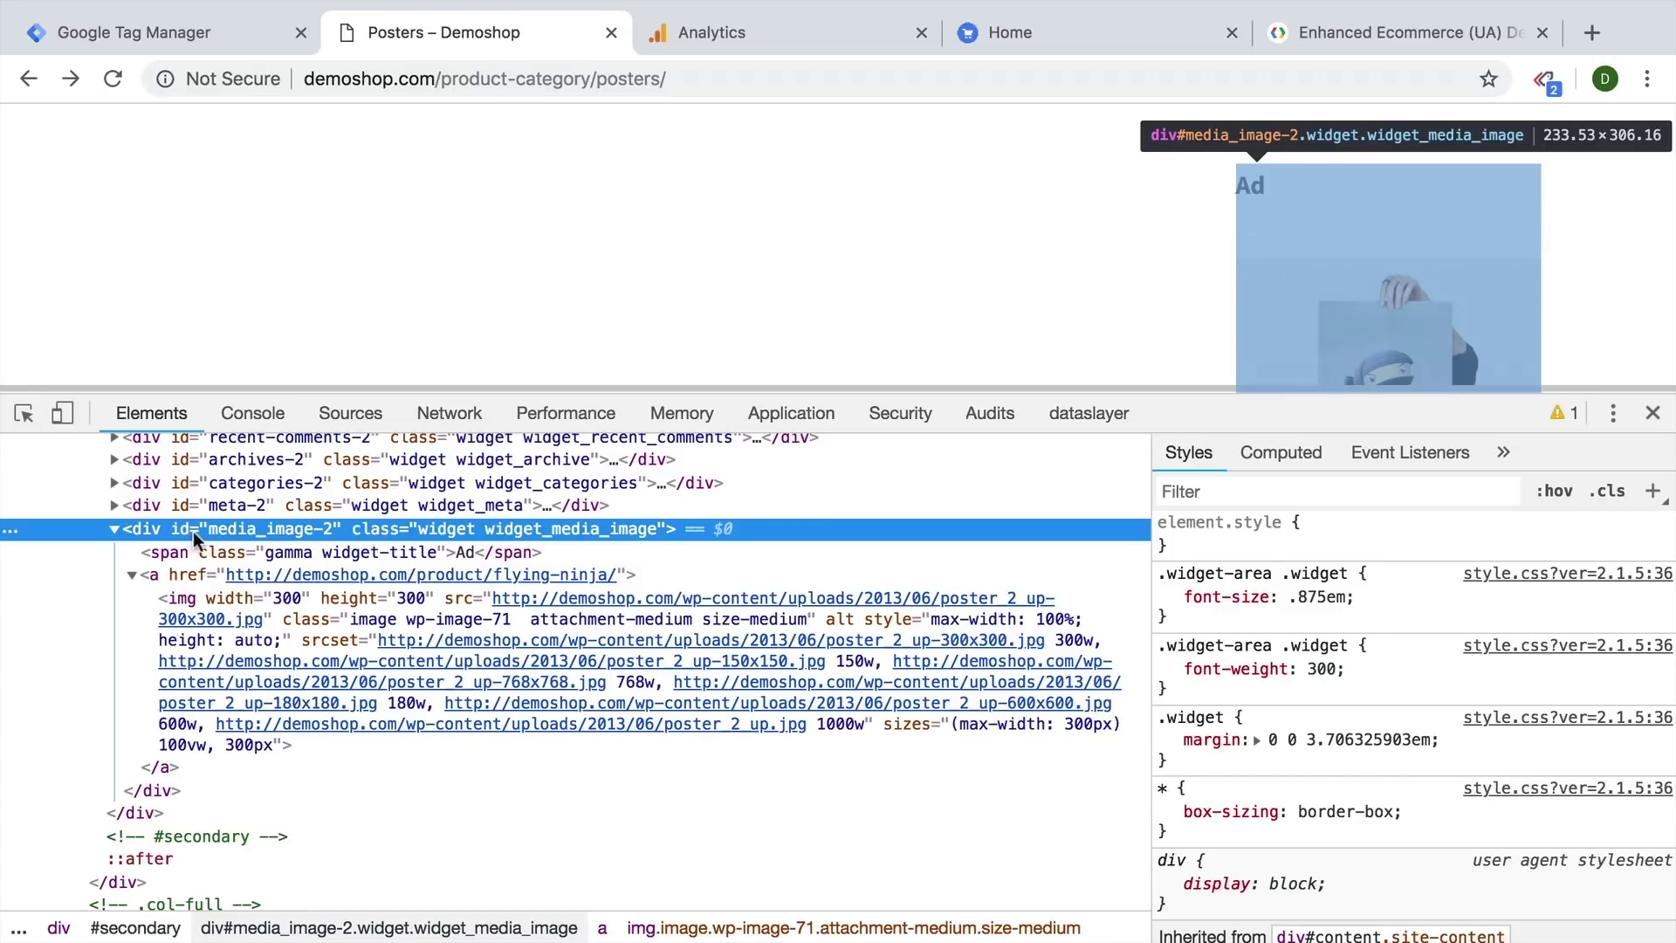
pyautogui.doubleClick(243, 531)
pyautogui.hotkey('ctrl', 'c')
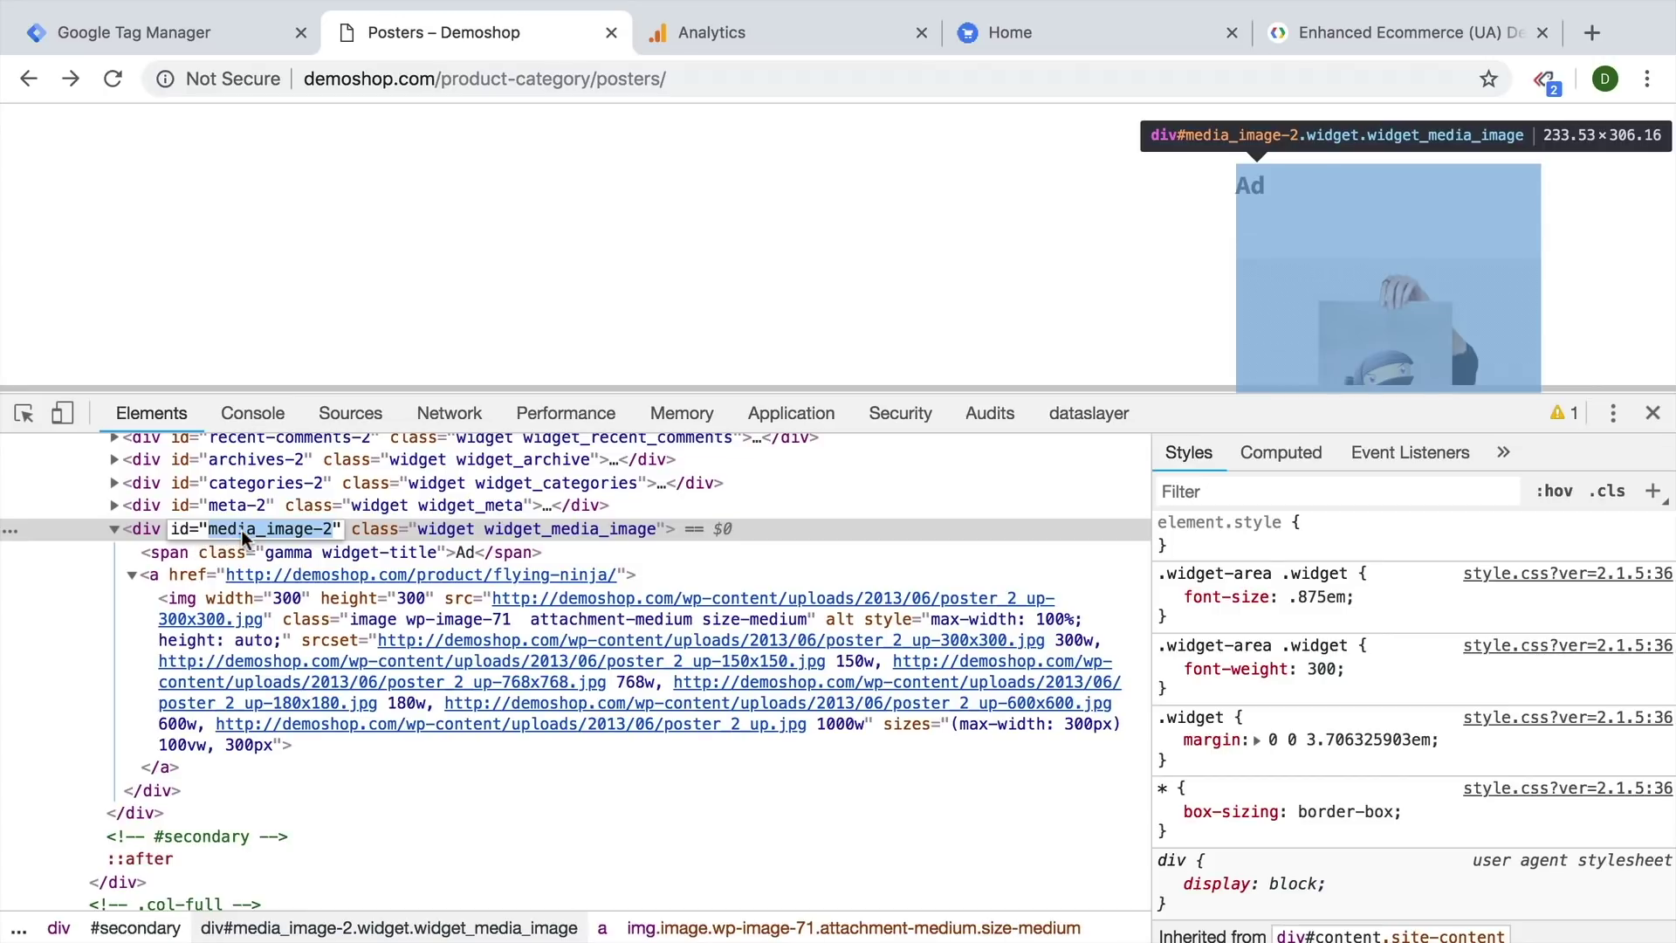
# Step: Return to Google Tag Manager and enter media_image-2 as the trigger's Element ID, keeping ID as the selection method
pyautogui.click(220, 34)
pyautogui.click(429, 428)
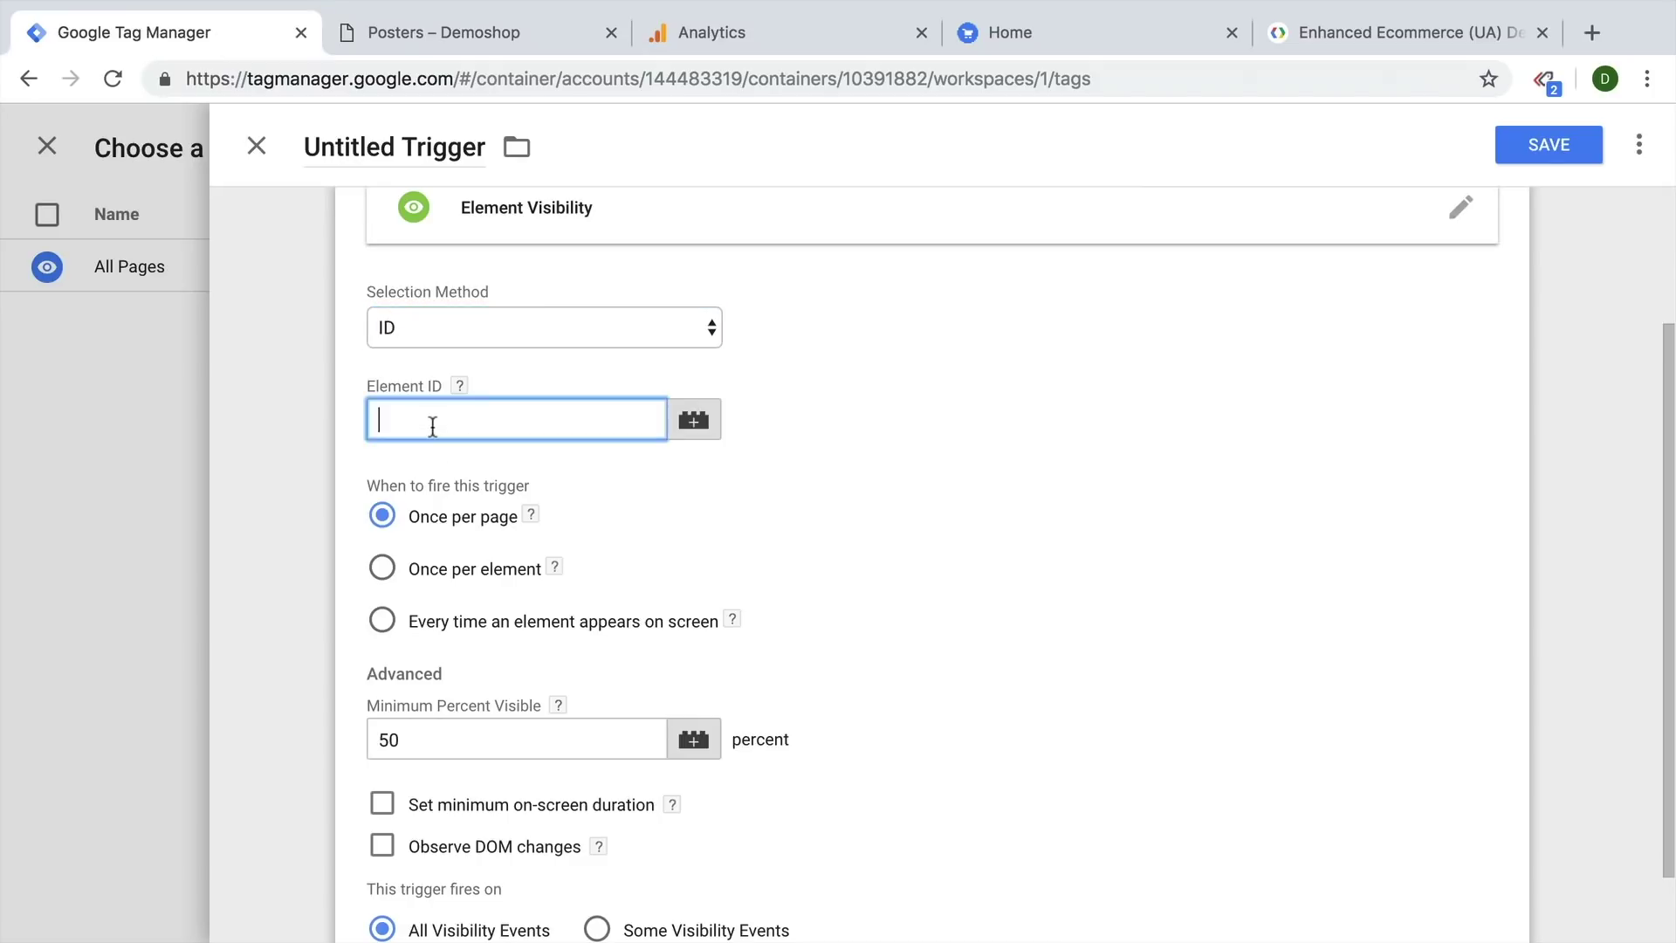
pyautogui.hotkey('ctrl', 'v')
pyautogui.click(512, 331)
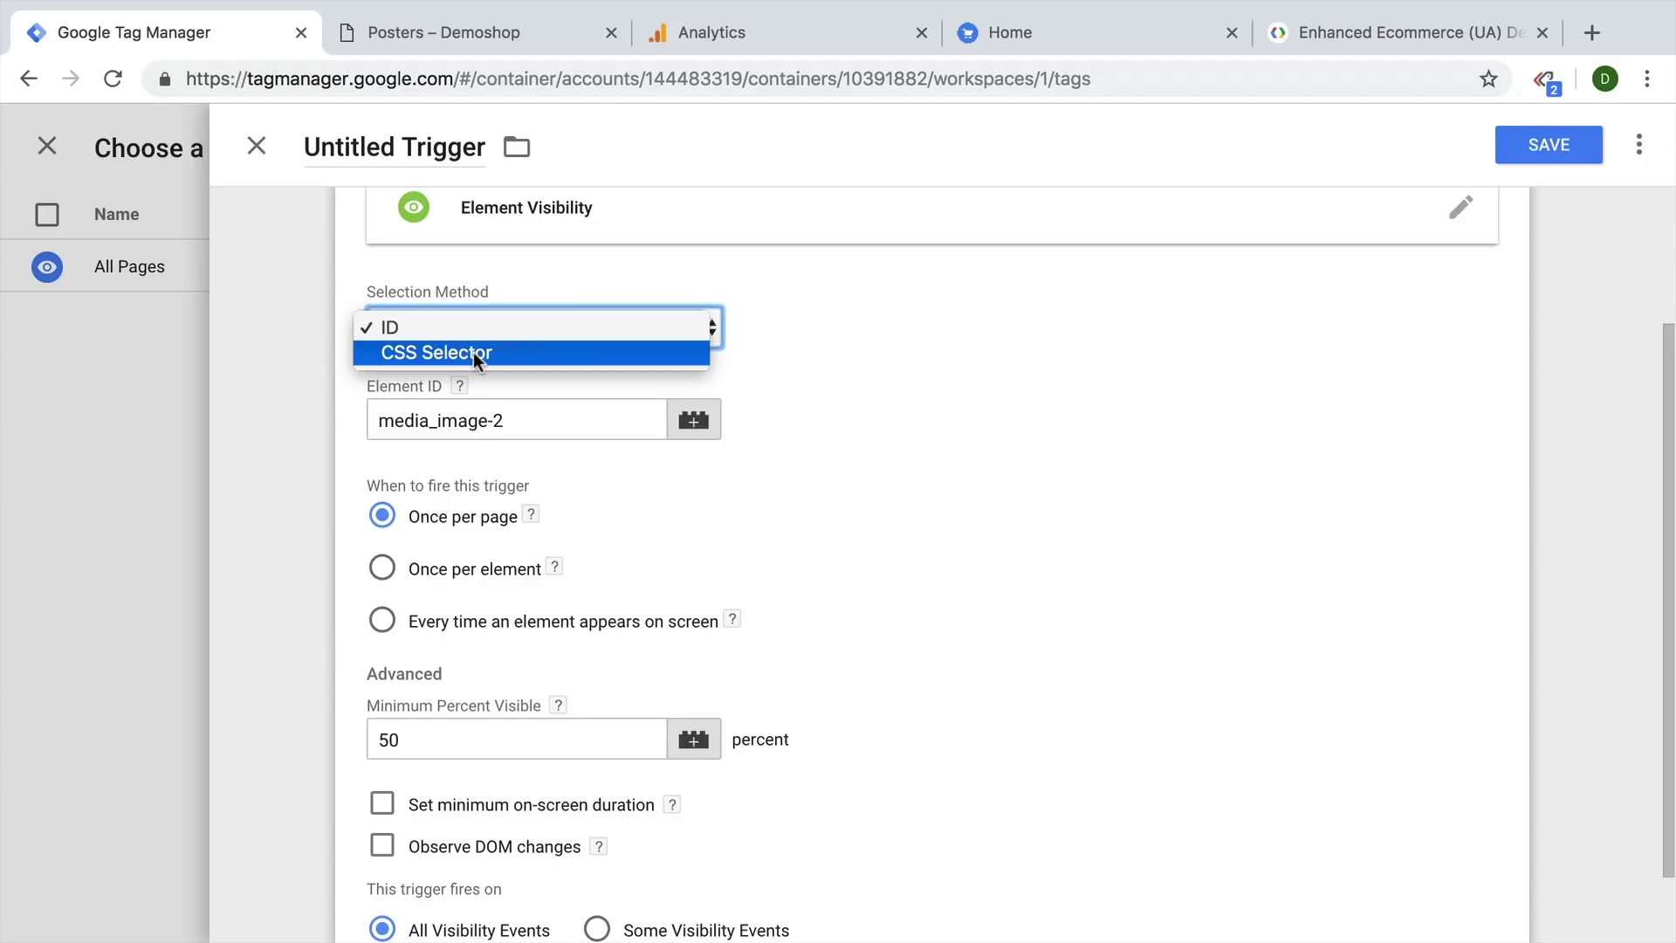
pyautogui.click(388, 329)
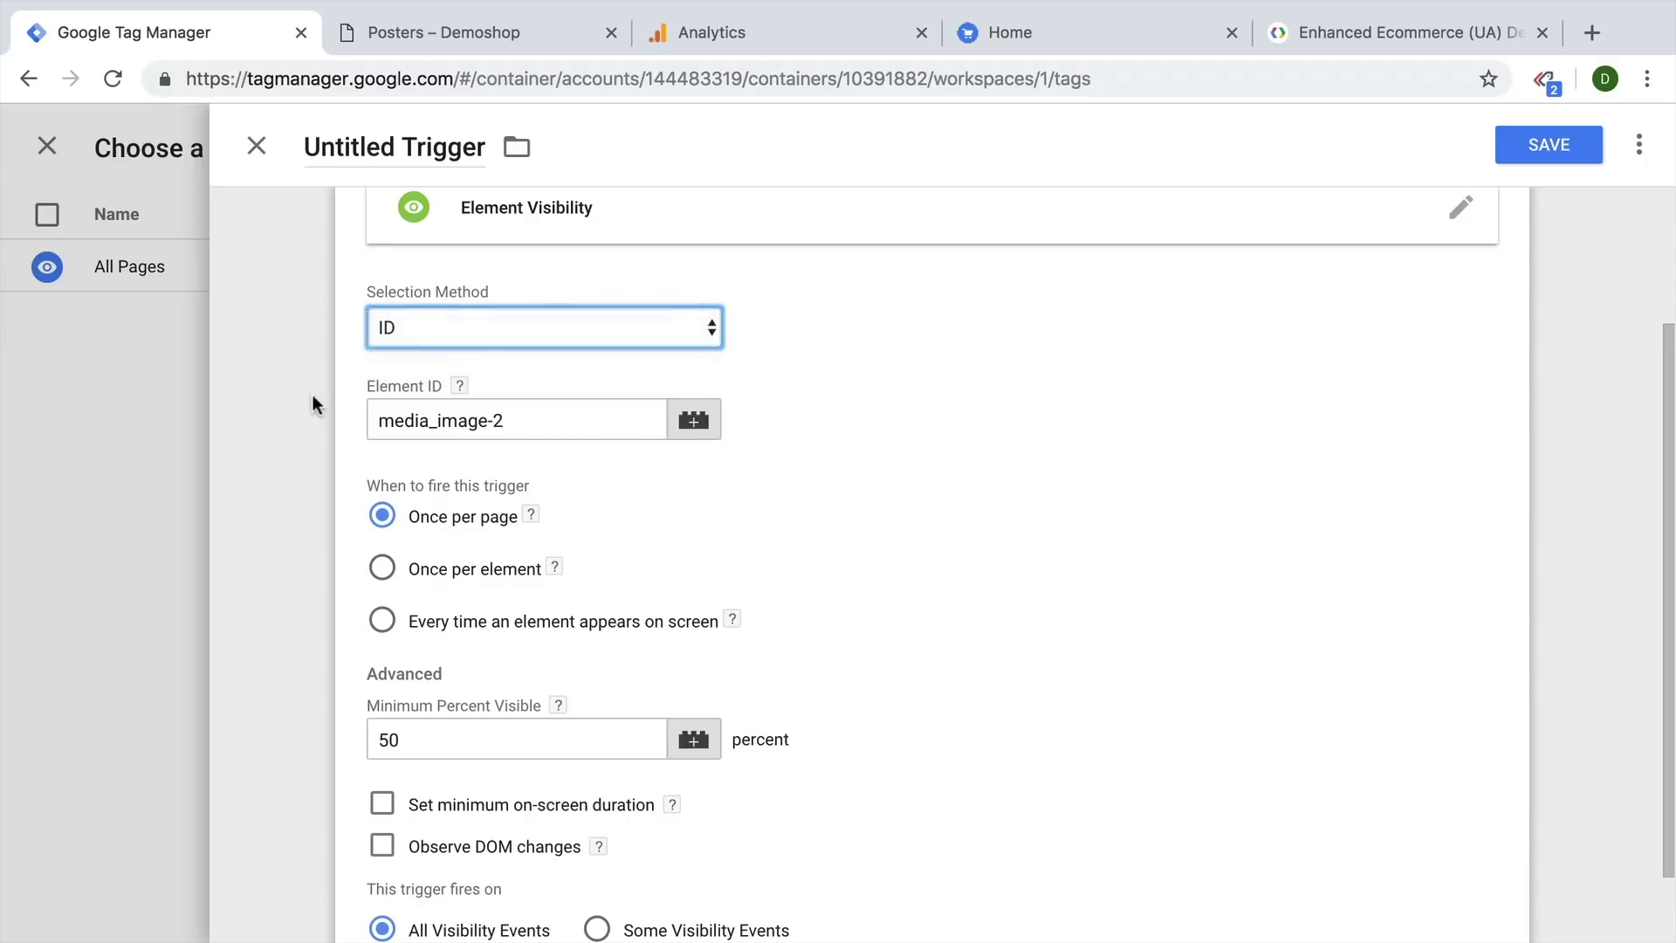
pyautogui.click(311, 405)
pyautogui.click(527, 491)
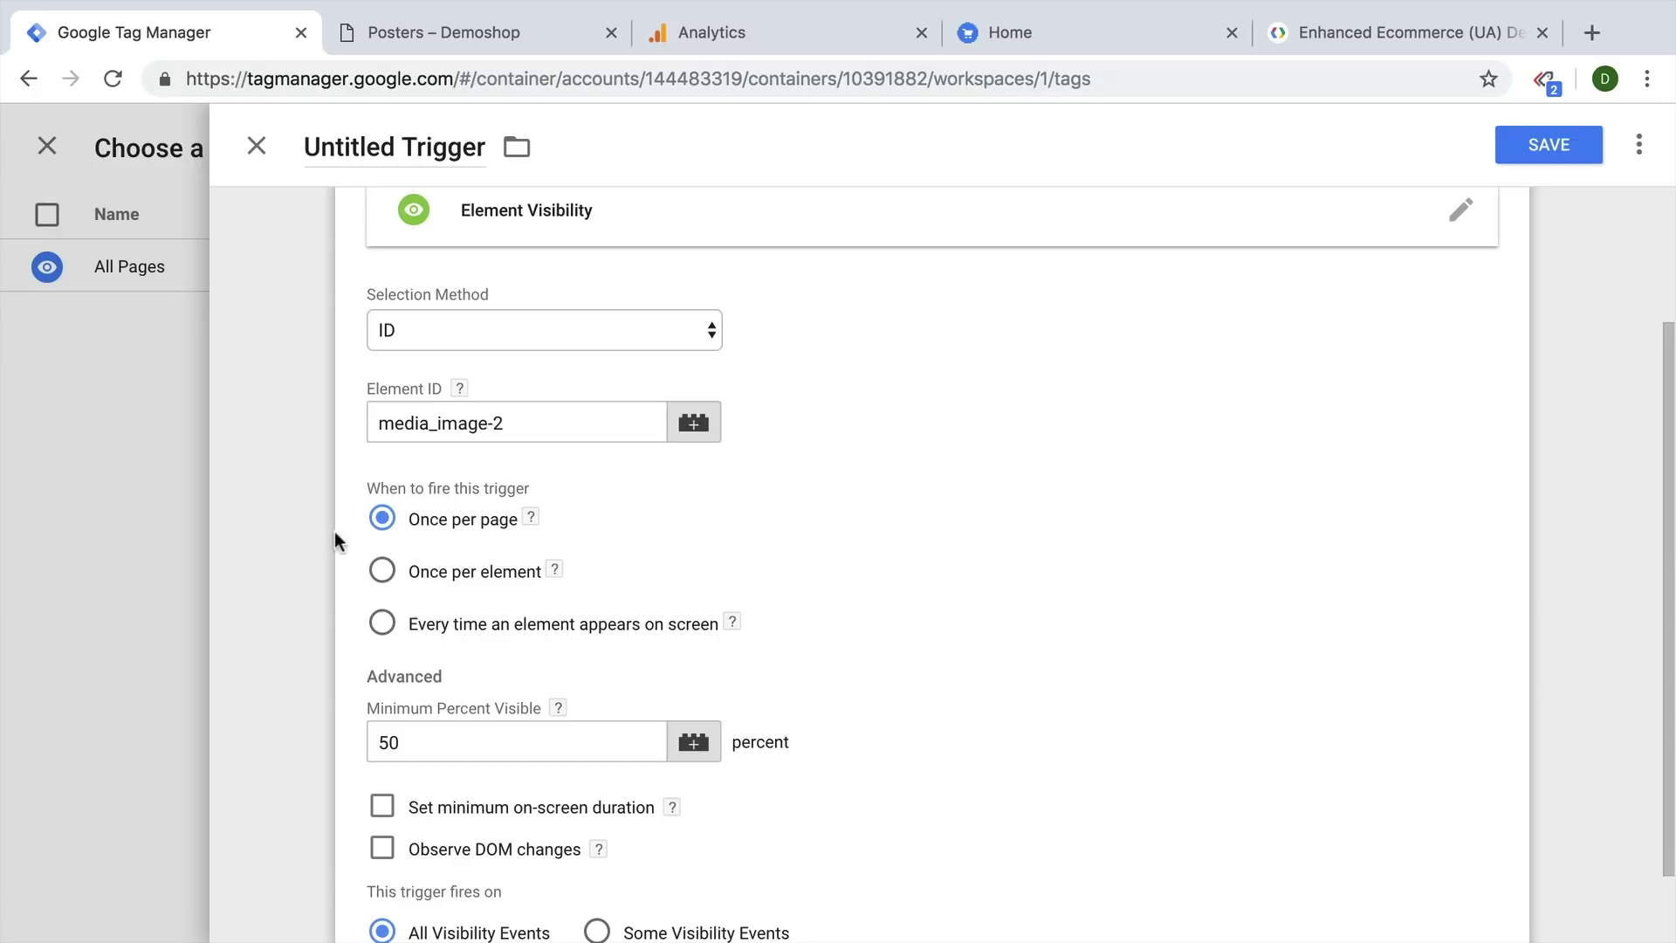
pyautogui.scroll(-1, 334, 541)
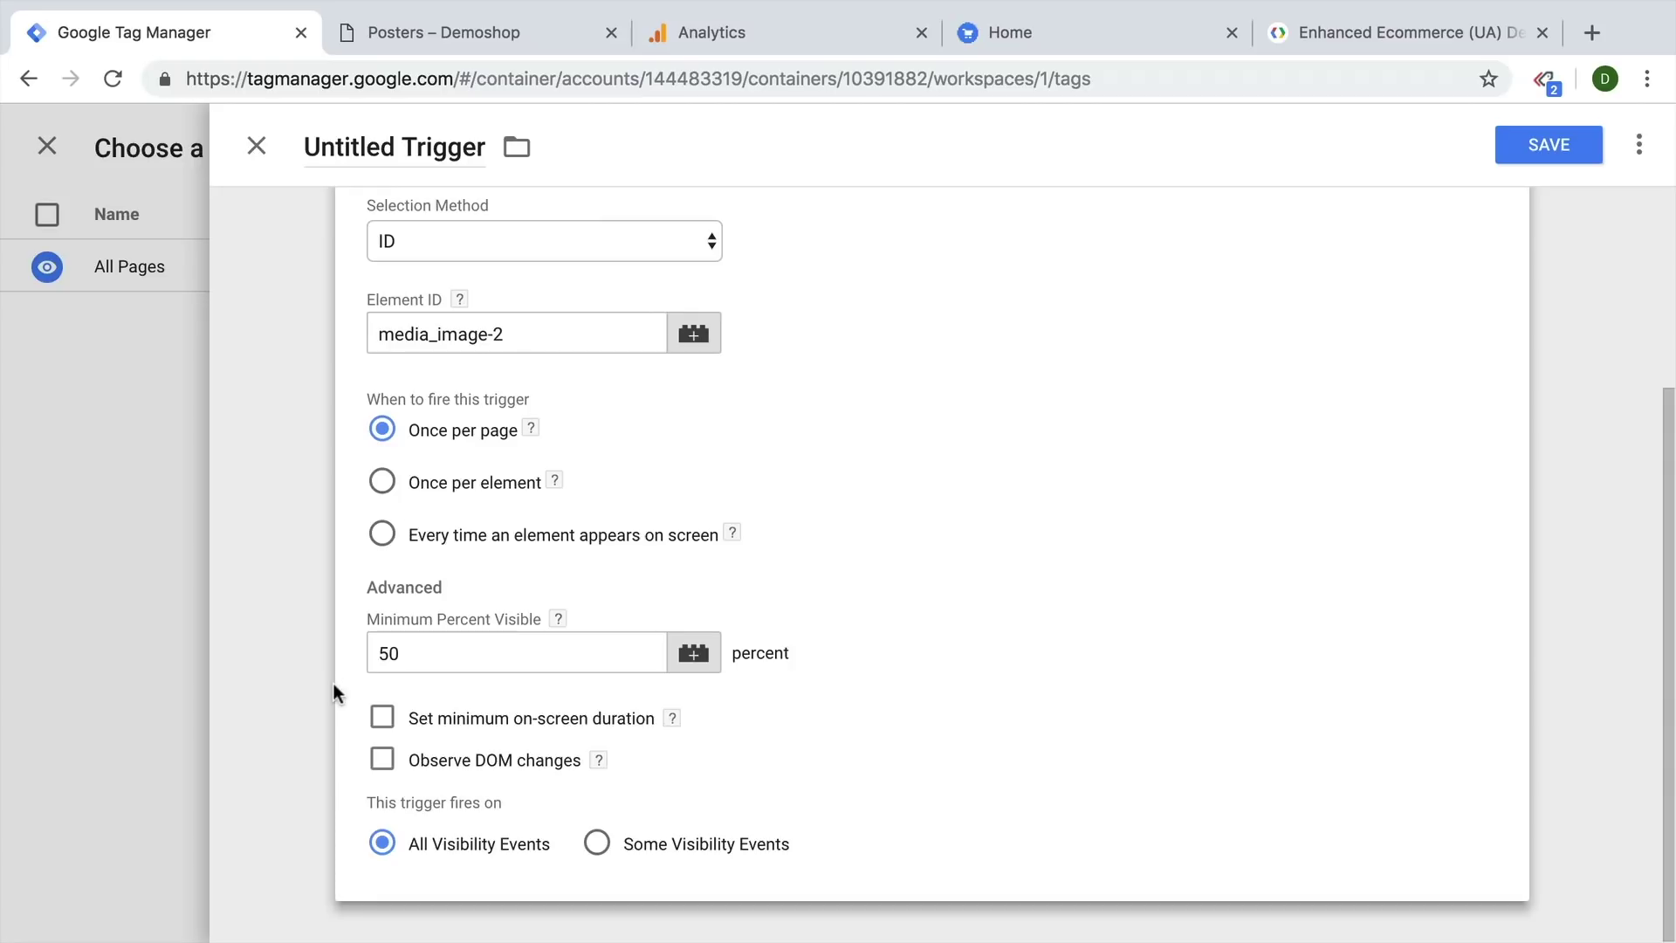
pyautogui.click(622, 851)
pyautogui.scroll(-1, 578, 810)
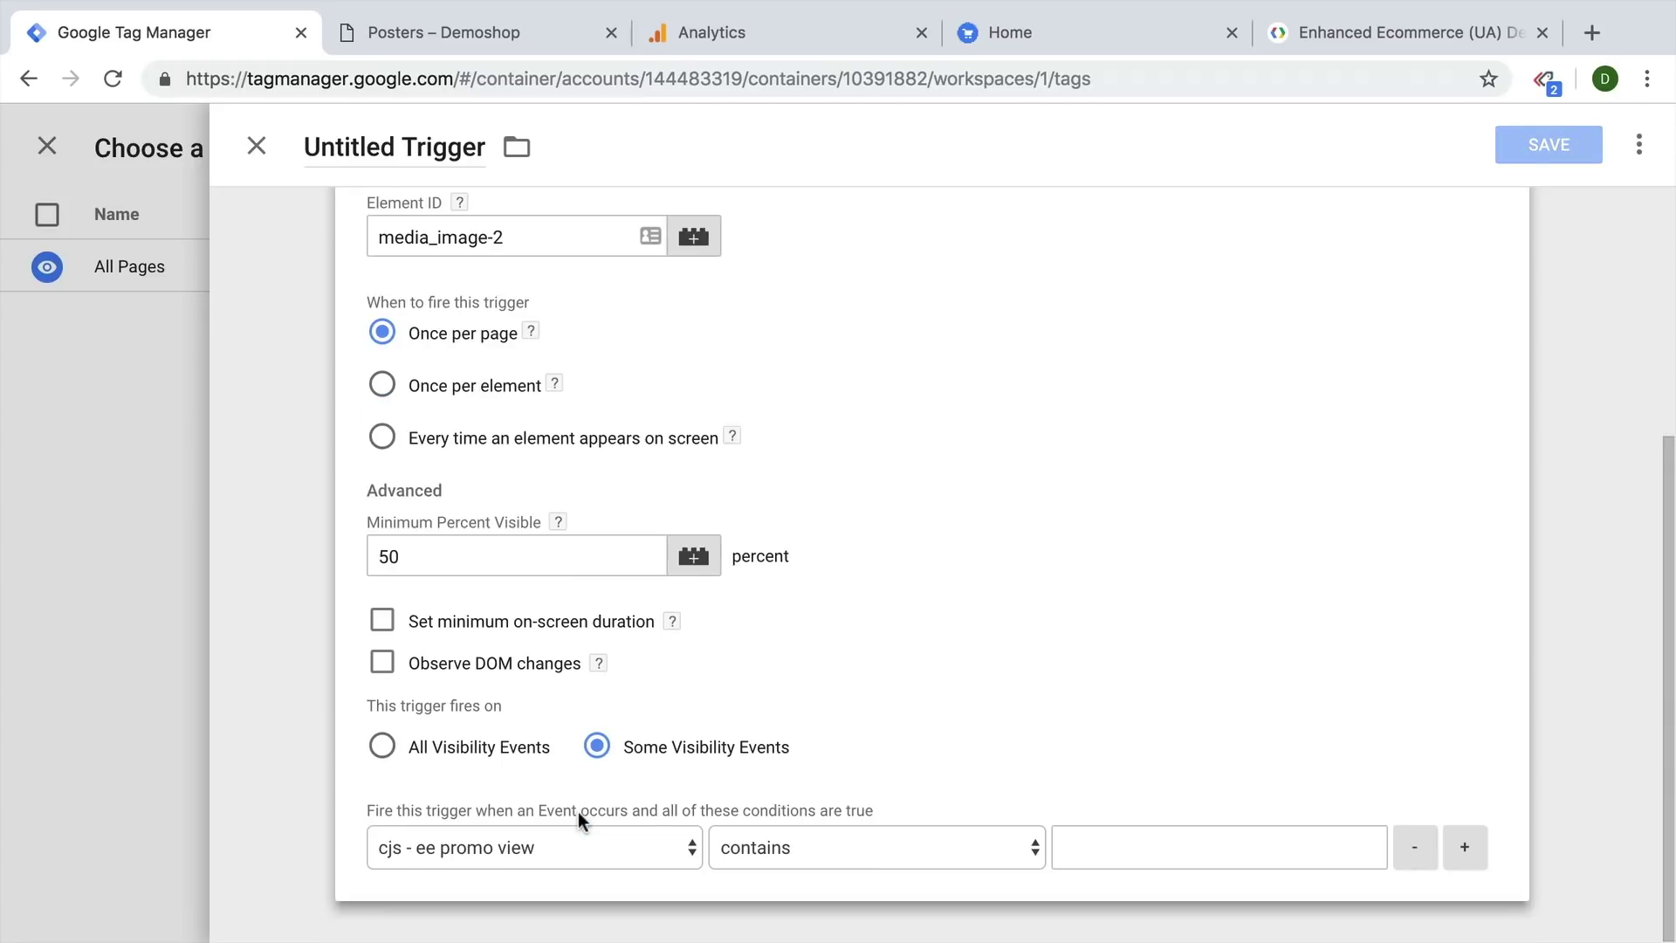
pyautogui.click(502, 760)
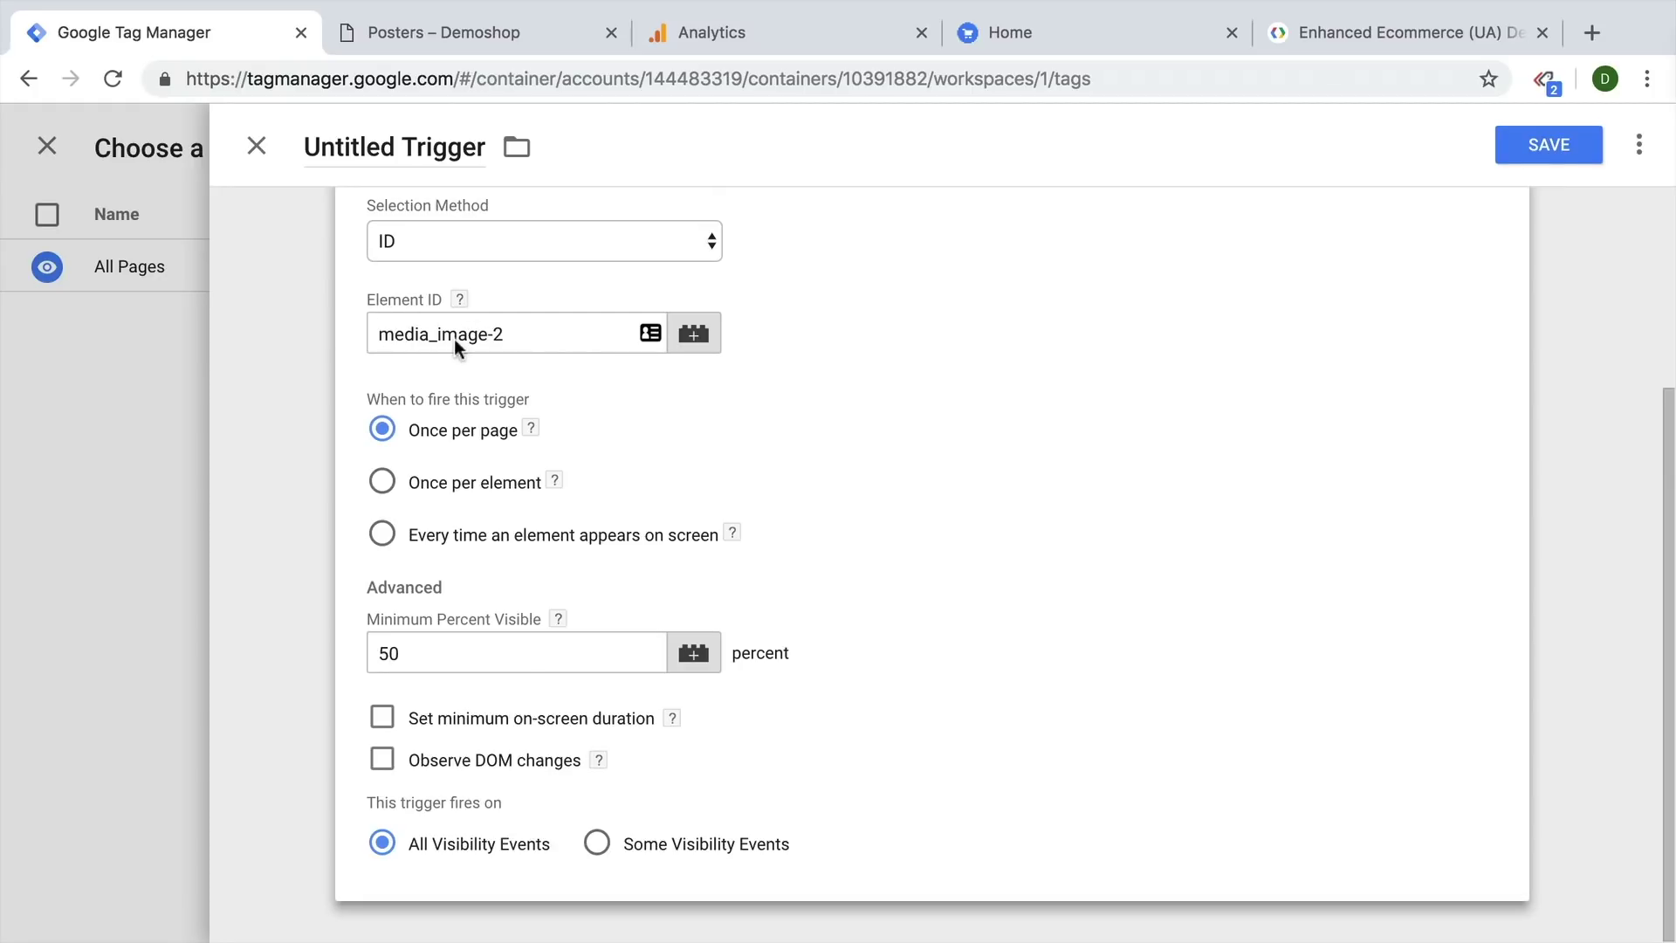
# Step: Name the trigger "visibility - ad", save it and save the GA - Event - EE Promo View tag
pyautogui.click(425, 139)
pyautogui.write('visibility -')
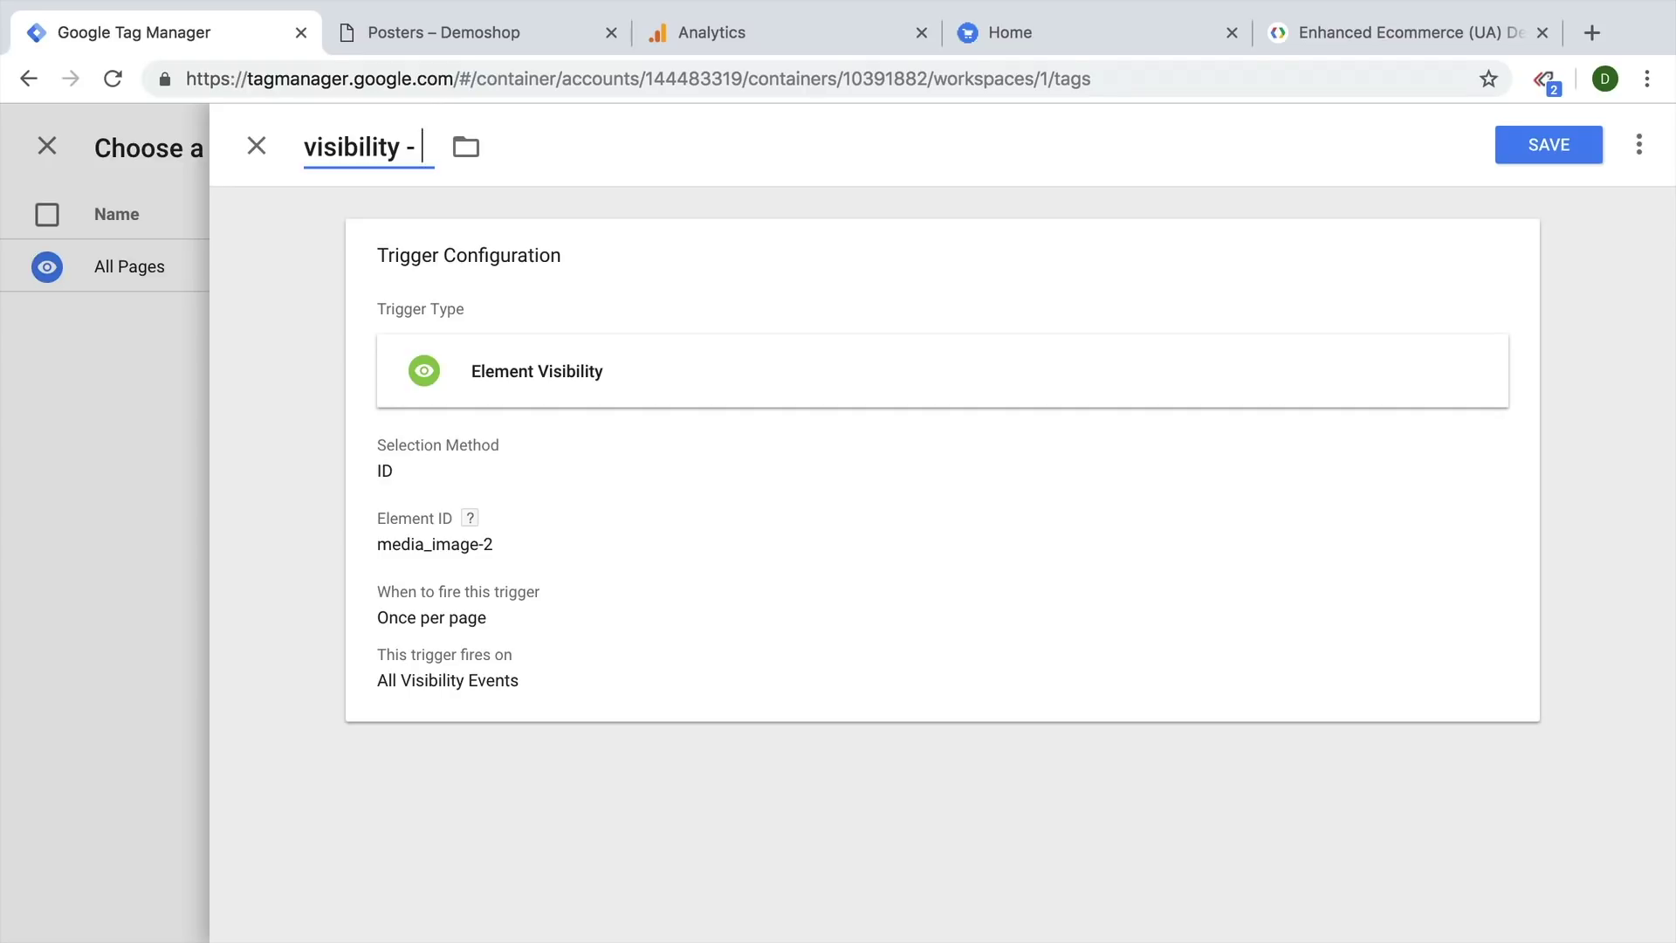
pyautogui.write(' ad')
pyautogui.click(1579, 155)
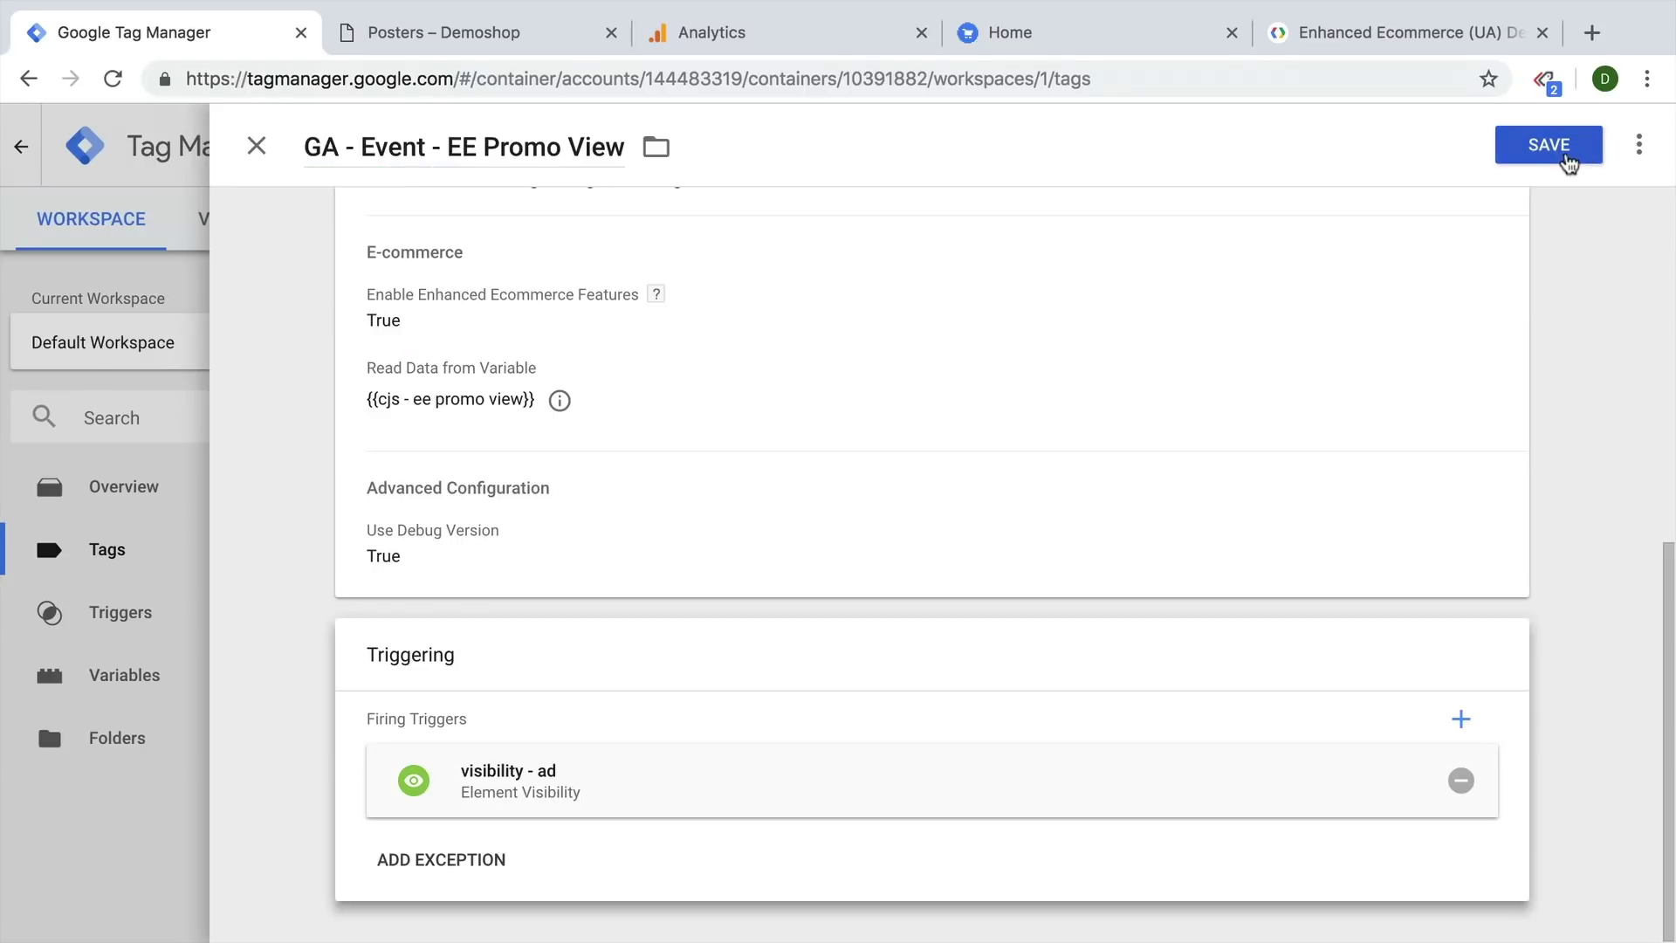
pyautogui.click(1565, 158)
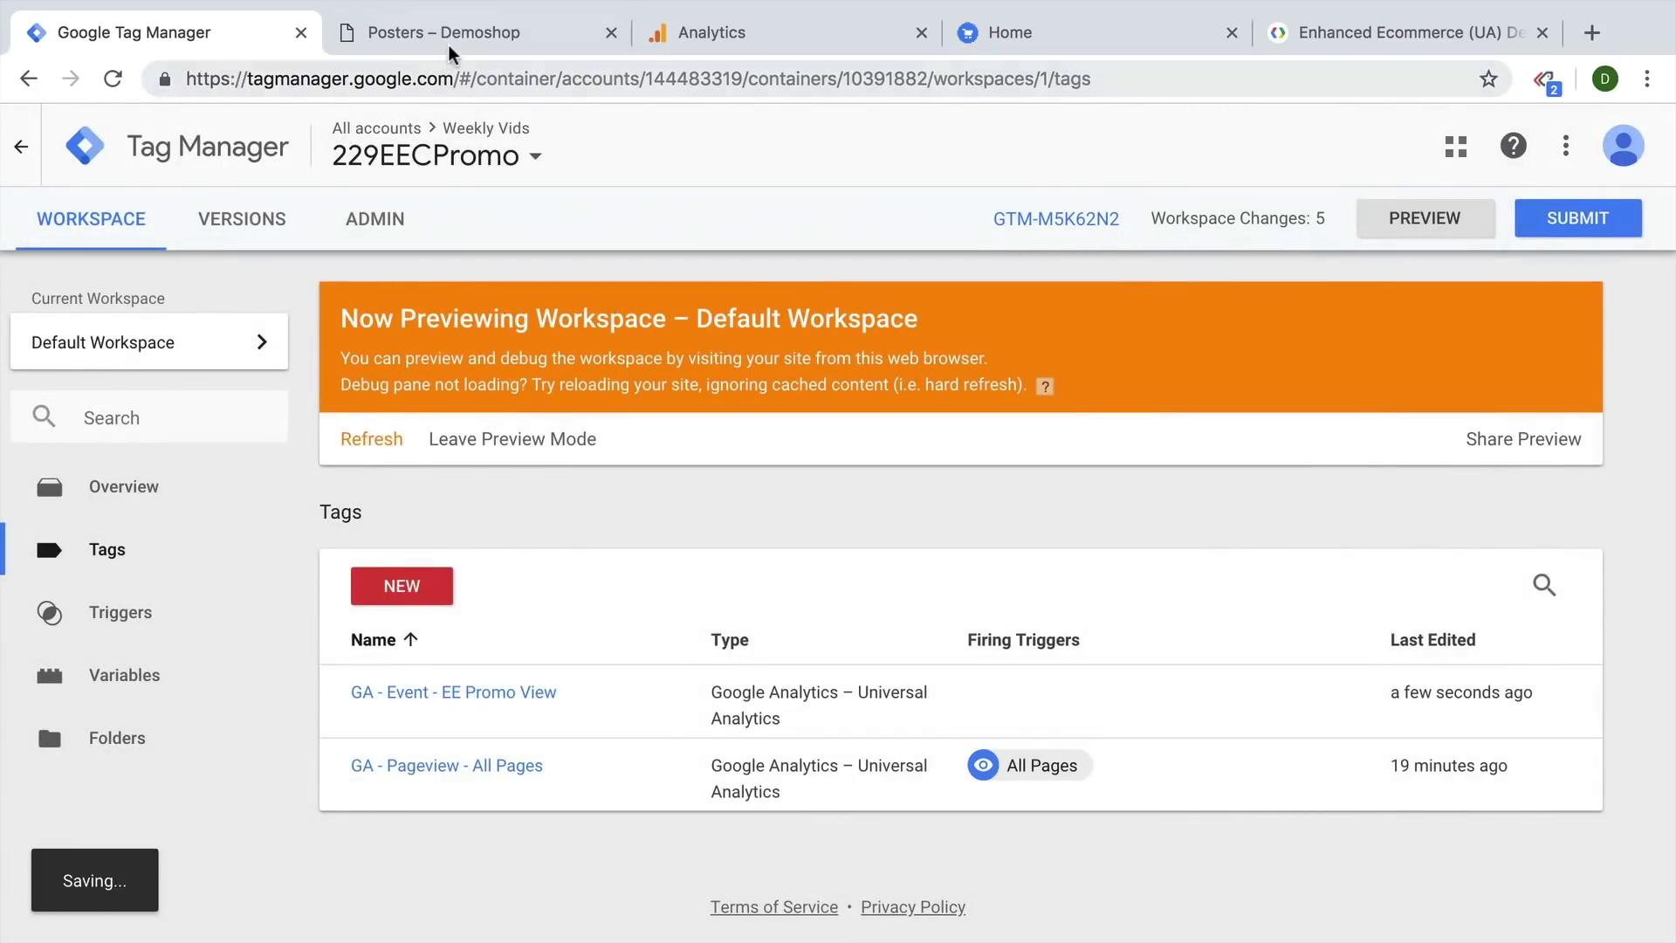
# Step: Switch to the Demoshop Posters page, close the developer tools and reload the page to check which tags fire in preview
pyautogui.click(449, 32)
pyautogui.click(1651, 411)
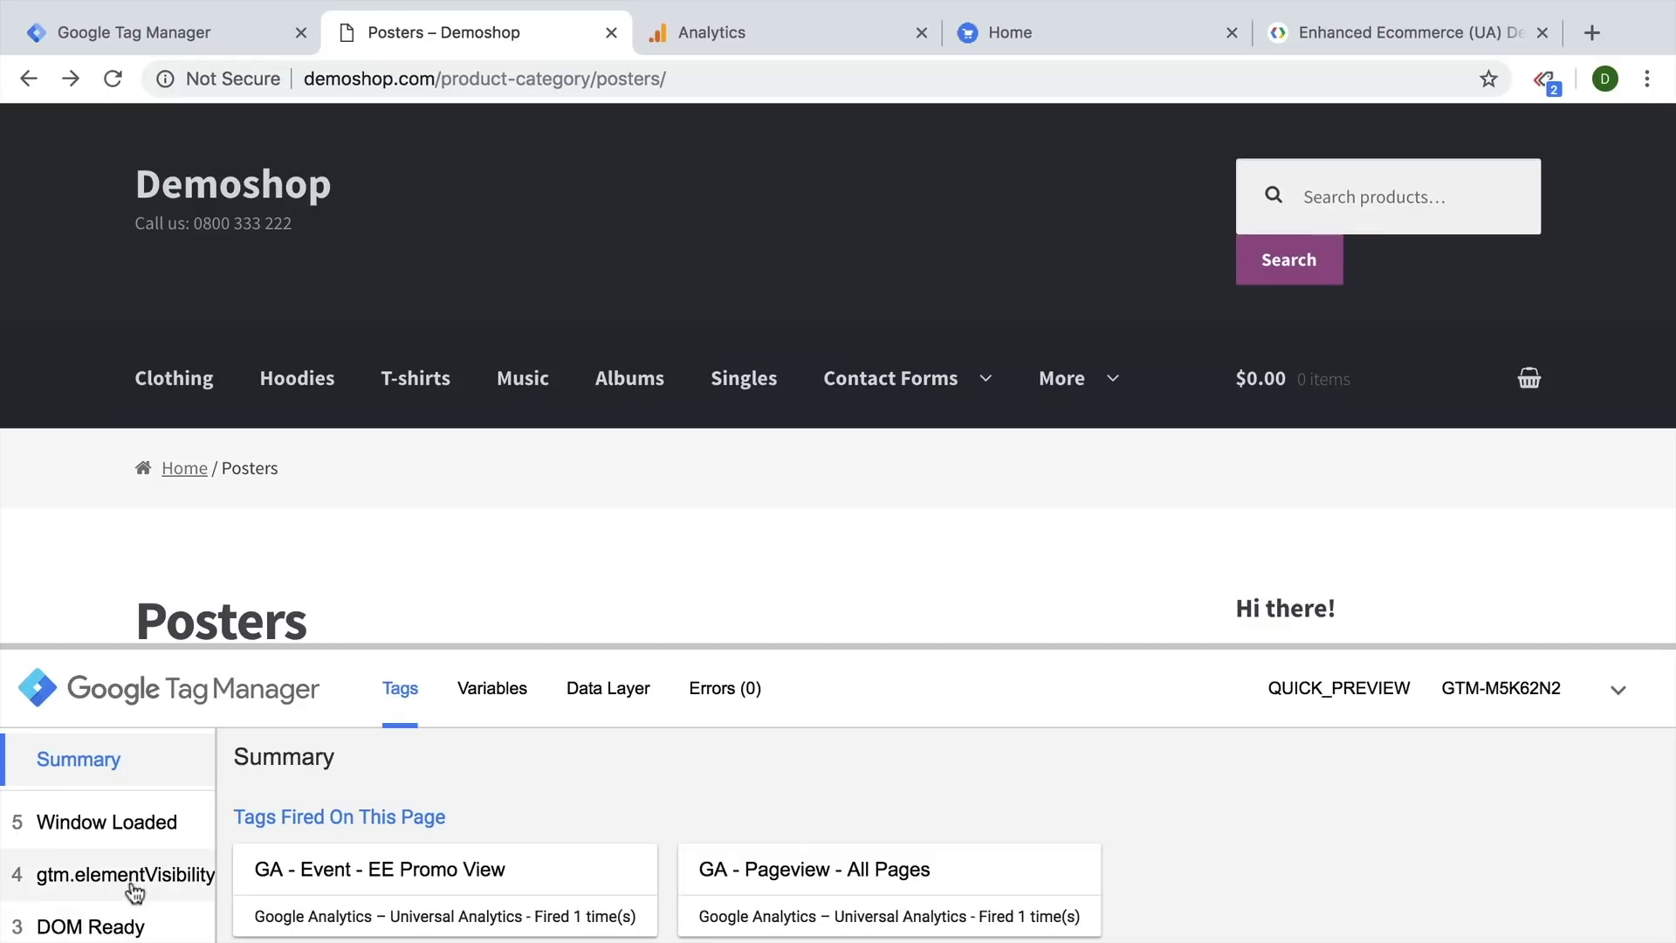
pyautogui.click(113, 79)
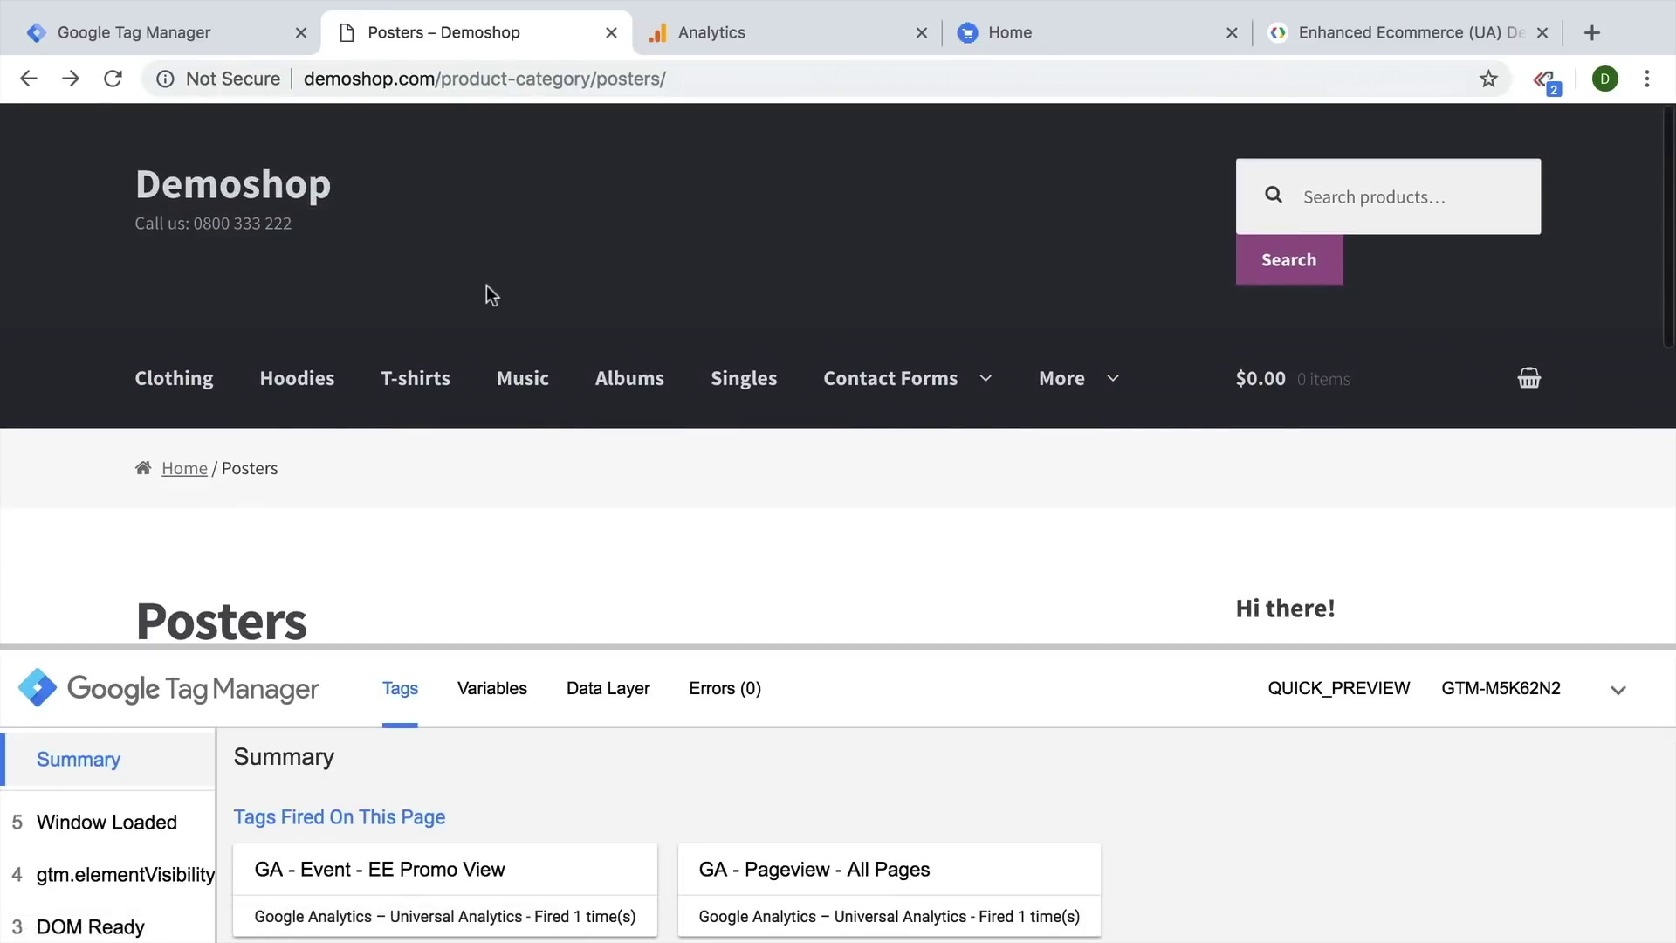
pyautogui.scroll(-5, 443, 337)
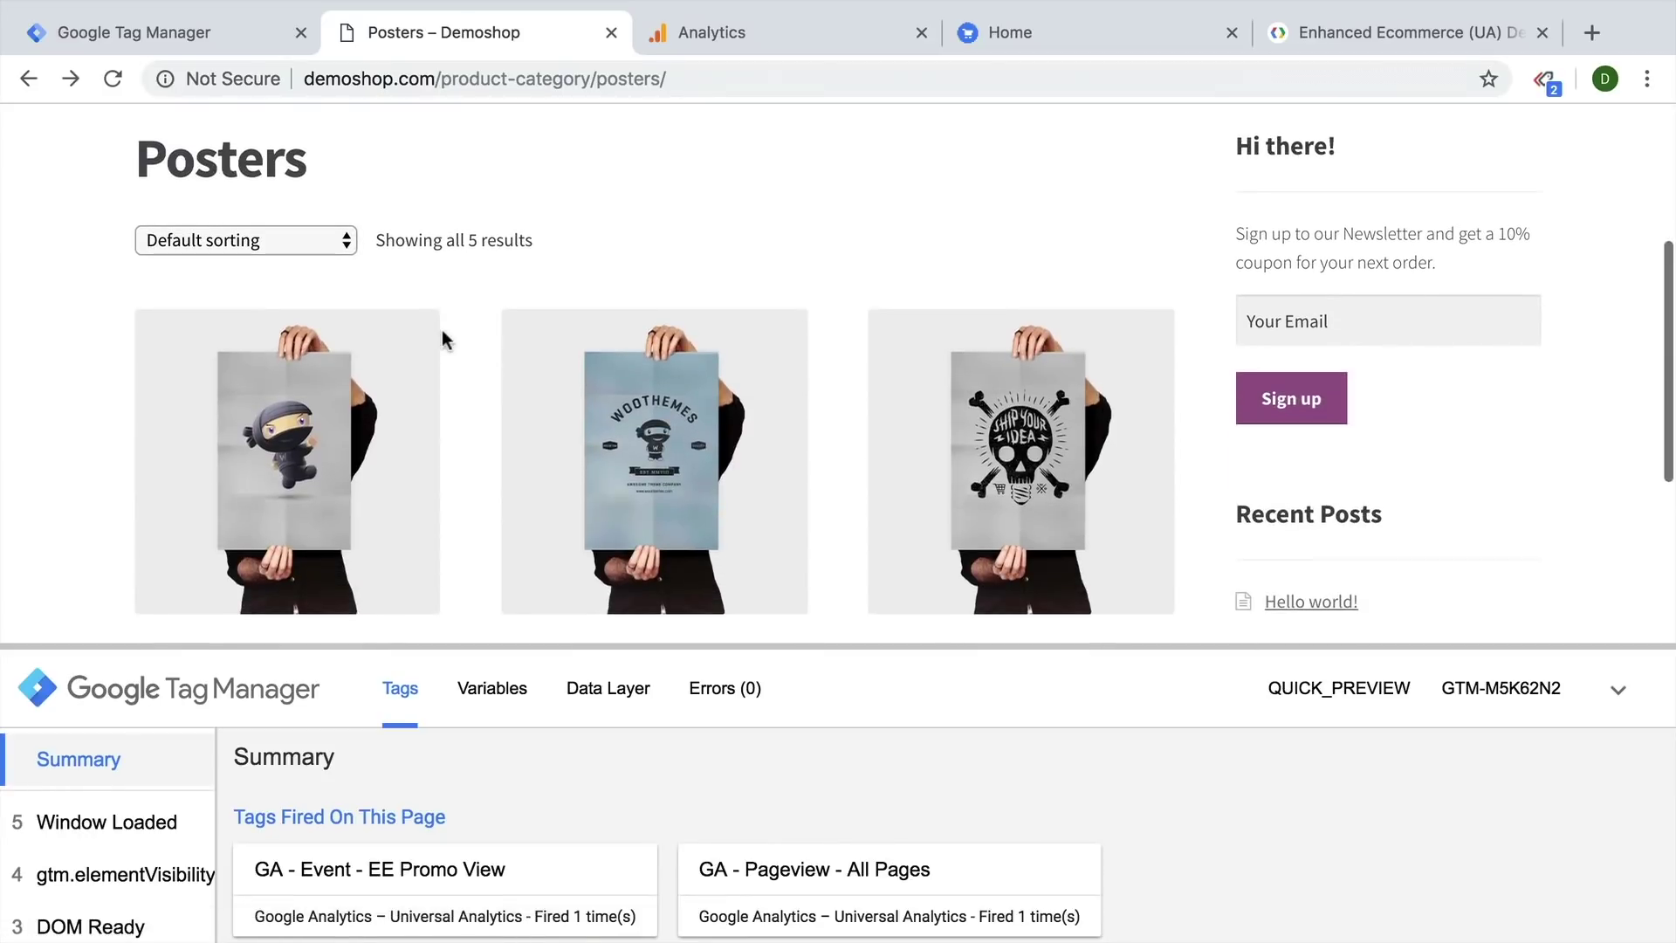
# Step: Go to the T-shirts page, bring the ad into view and examine the gtm.elementVisibility event in the debug pane
pyautogui.click(519, 328)
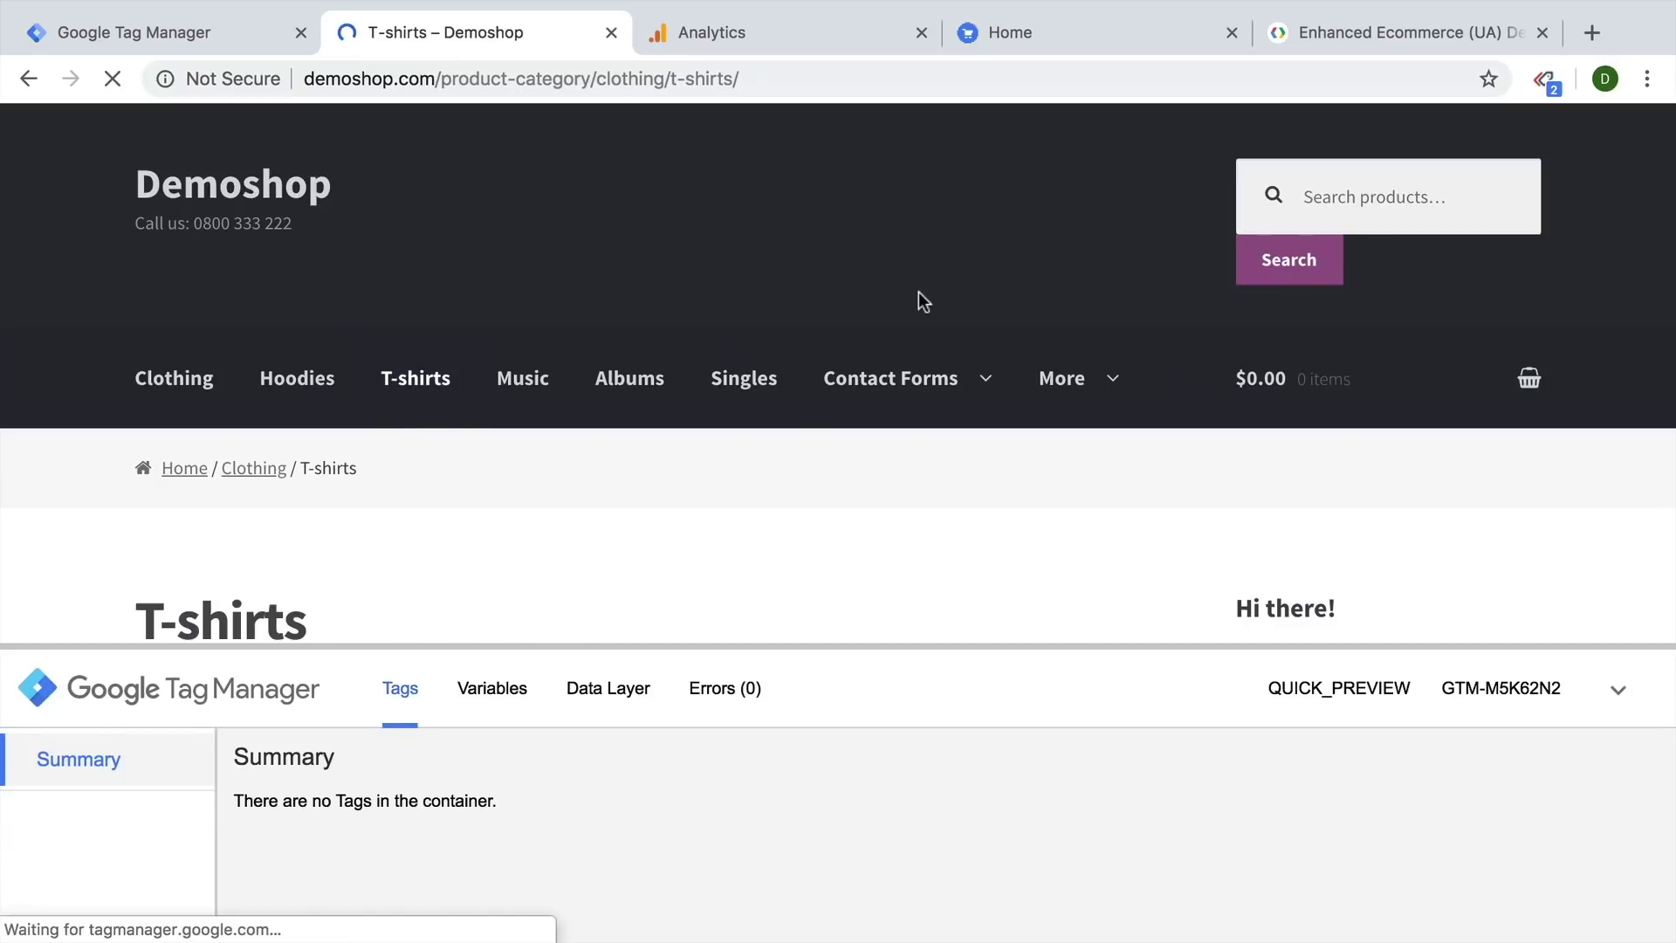
pyautogui.scroll(-10, 919, 291)
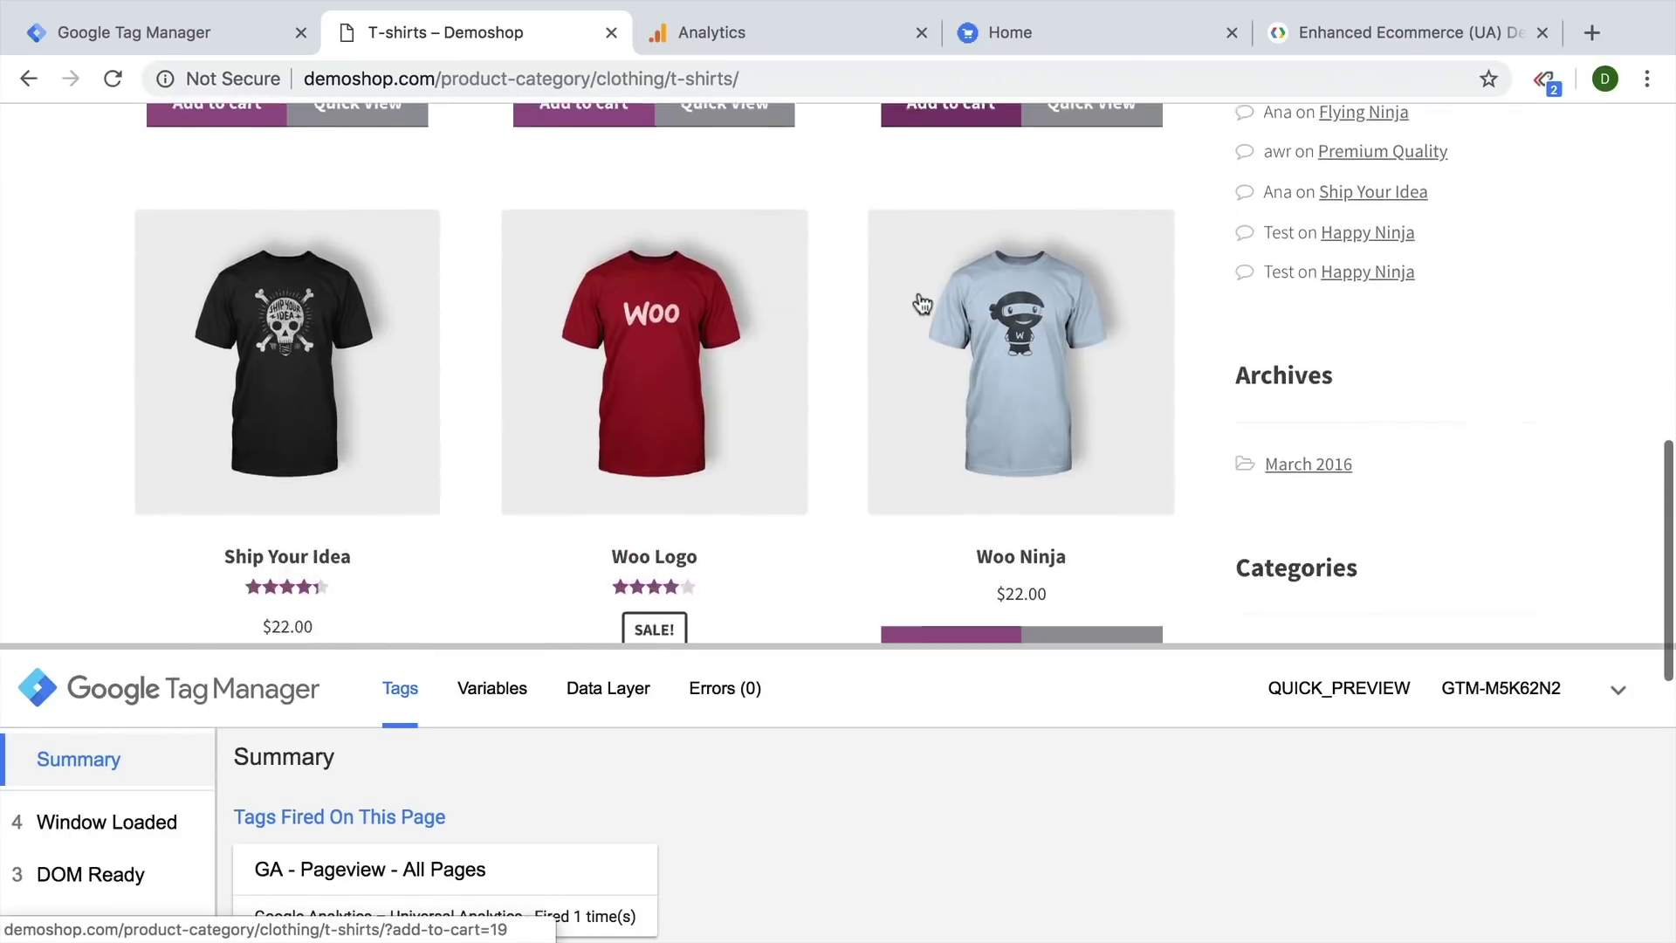
pyautogui.scroll(-10, 918, 301)
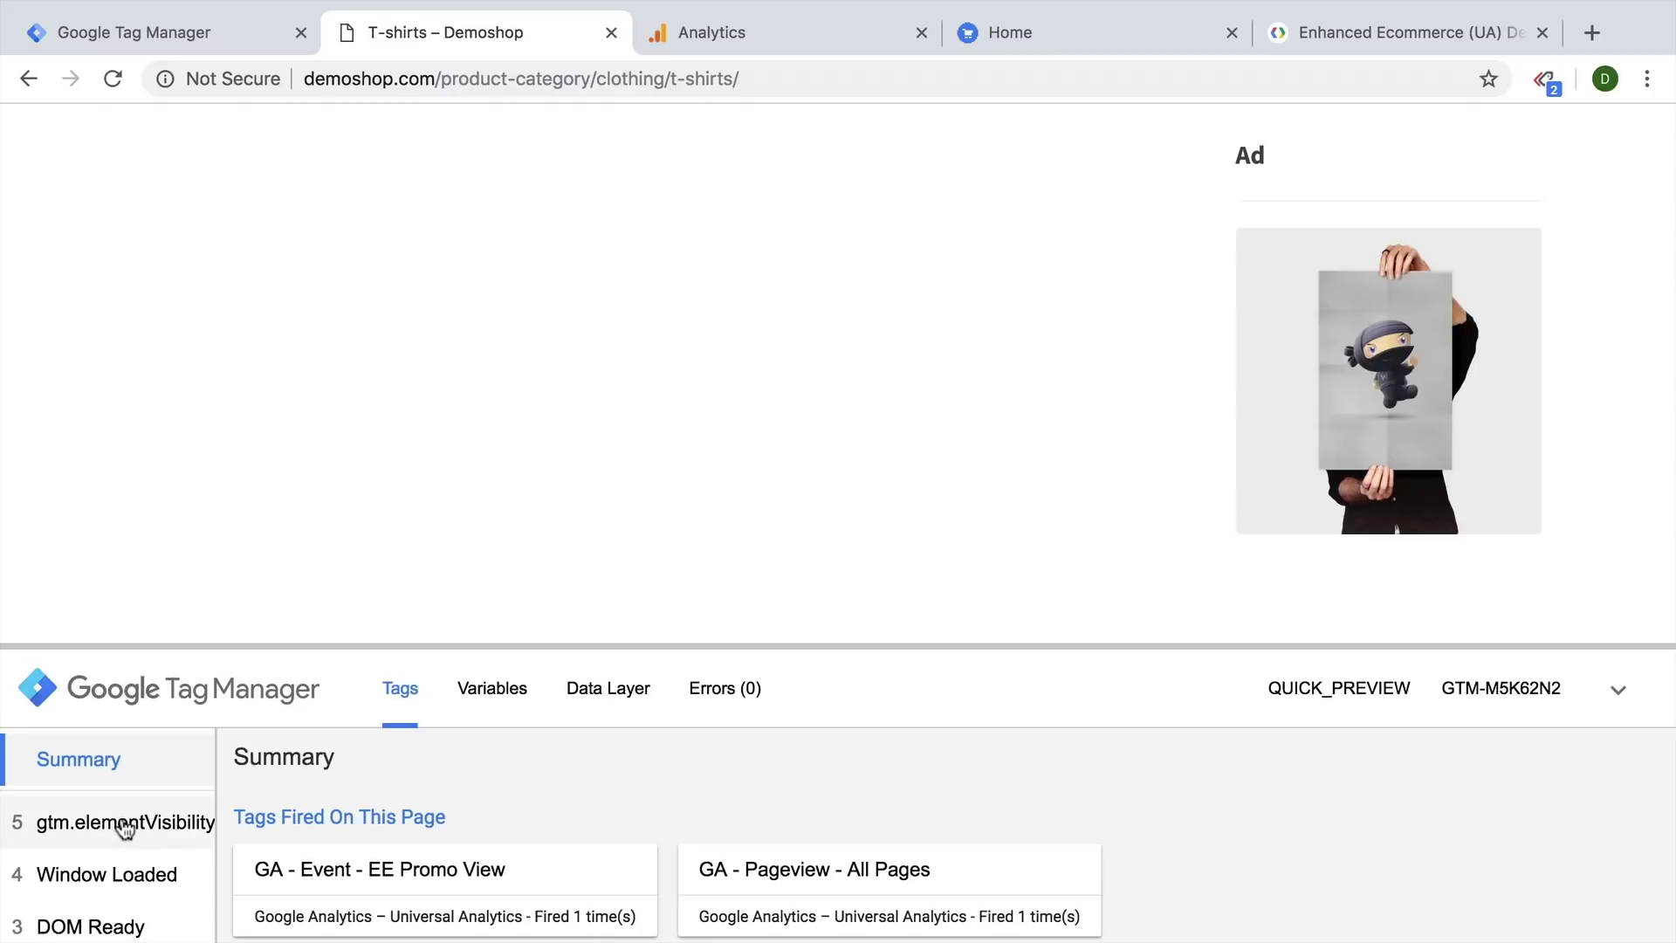
pyautogui.click(98, 840)
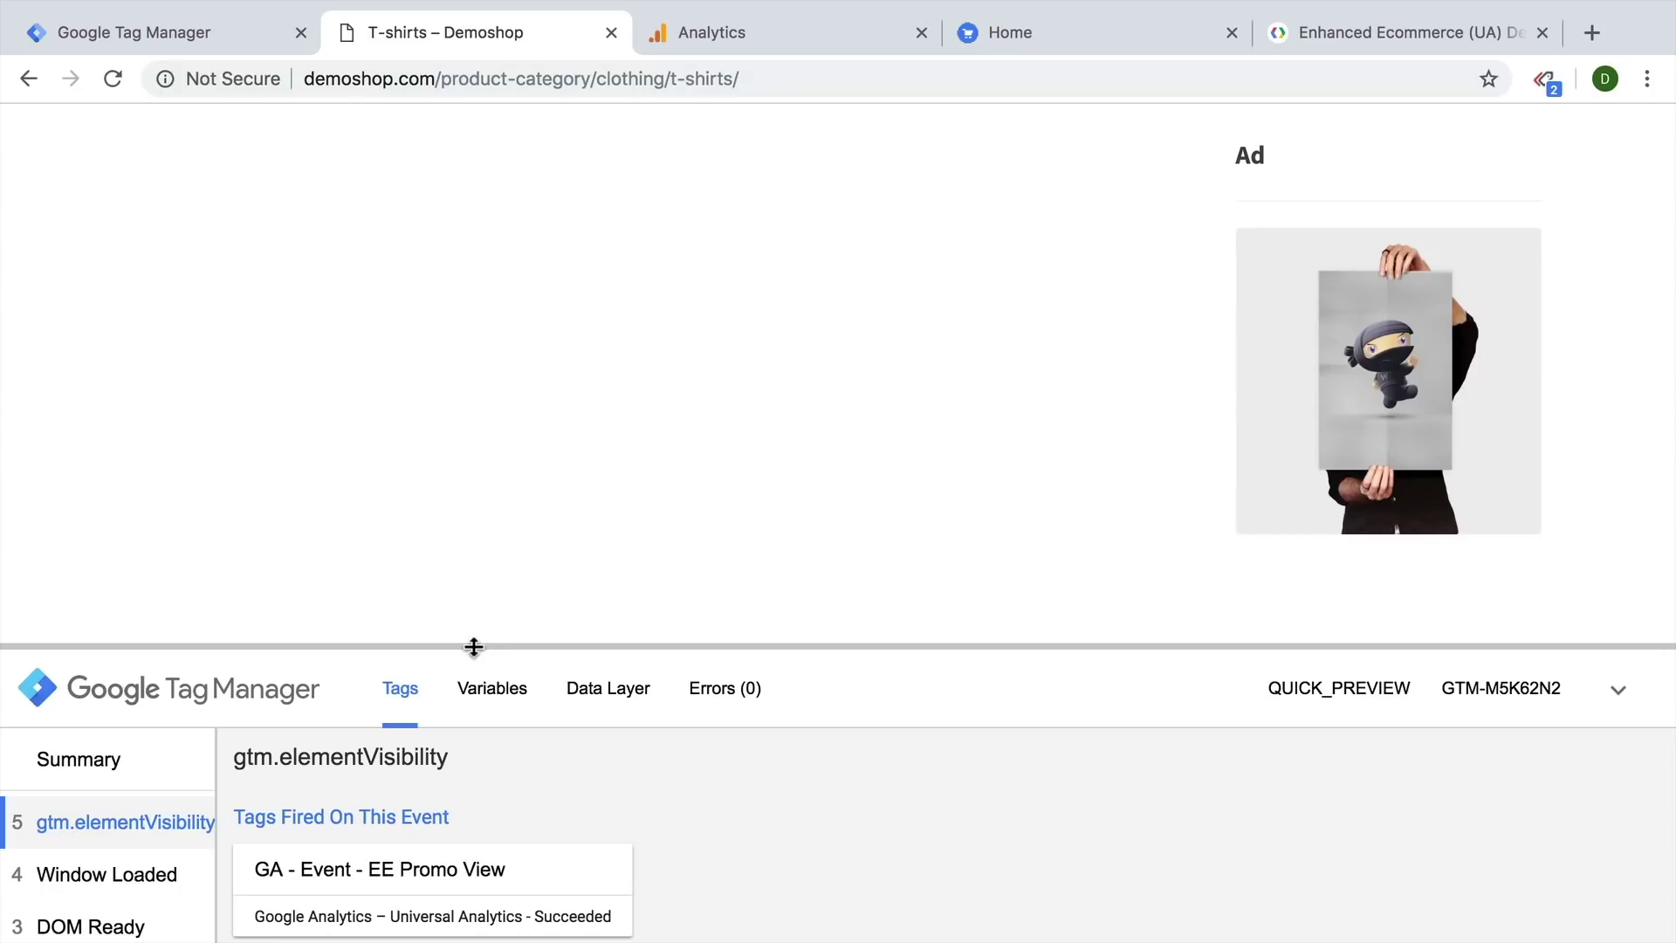
# Step: Open the browser console on the T-shirts page and examine the pageview hit in the Google Analytics debug output
pyautogui.rightClick(583, 487)
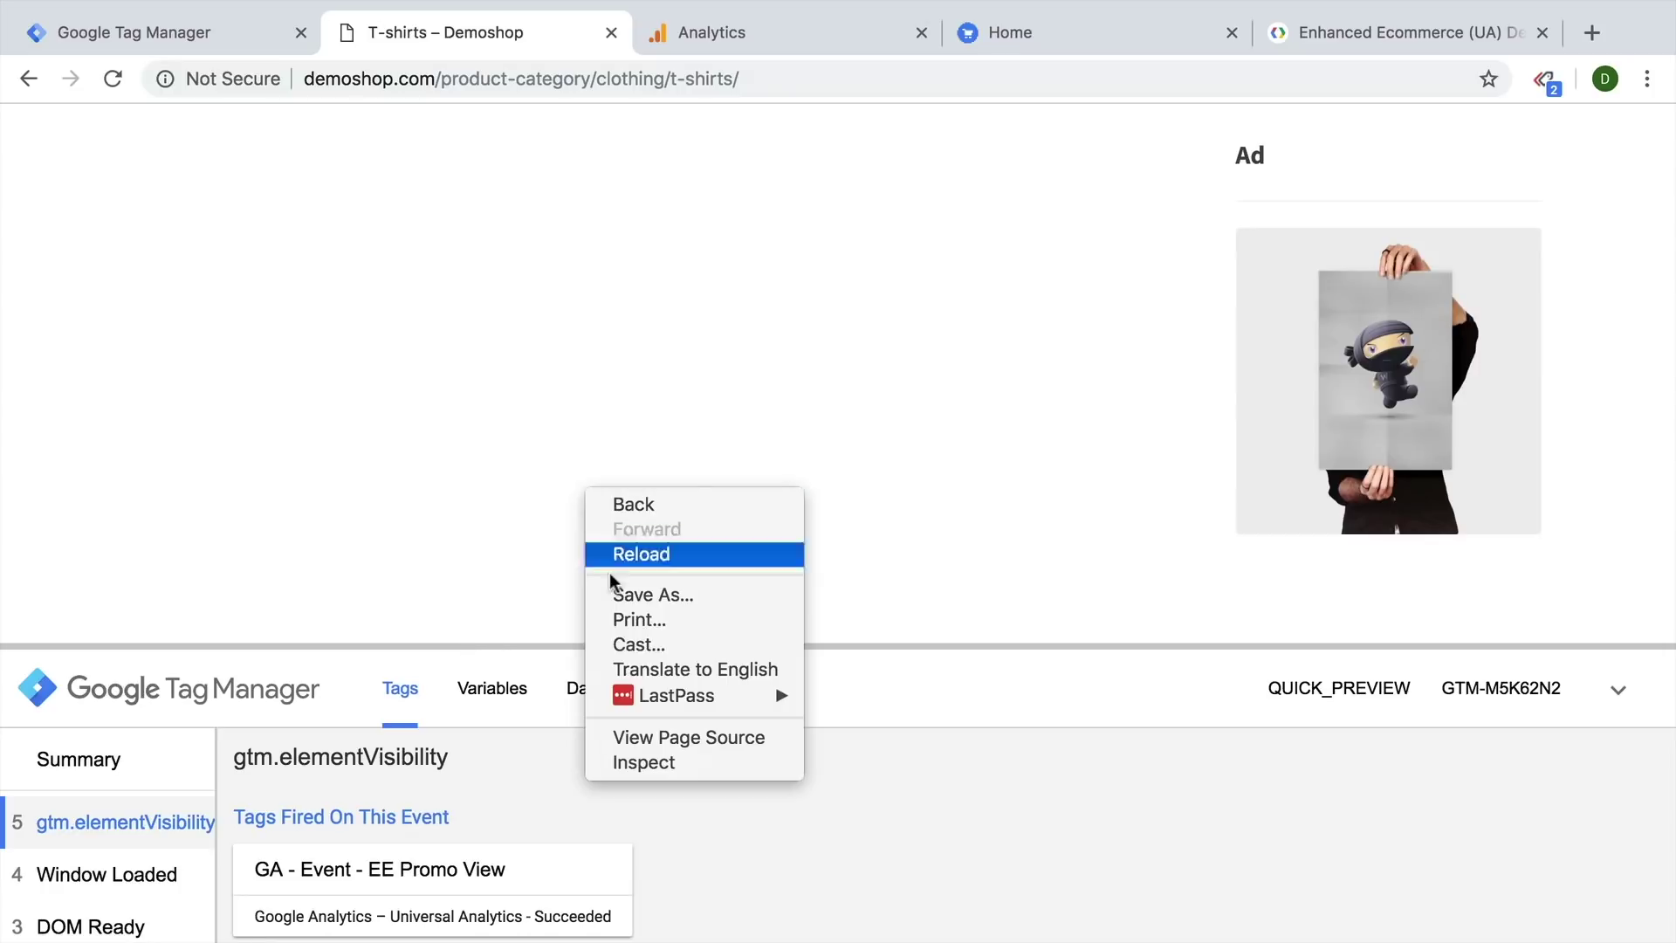
pyautogui.click(653, 763)
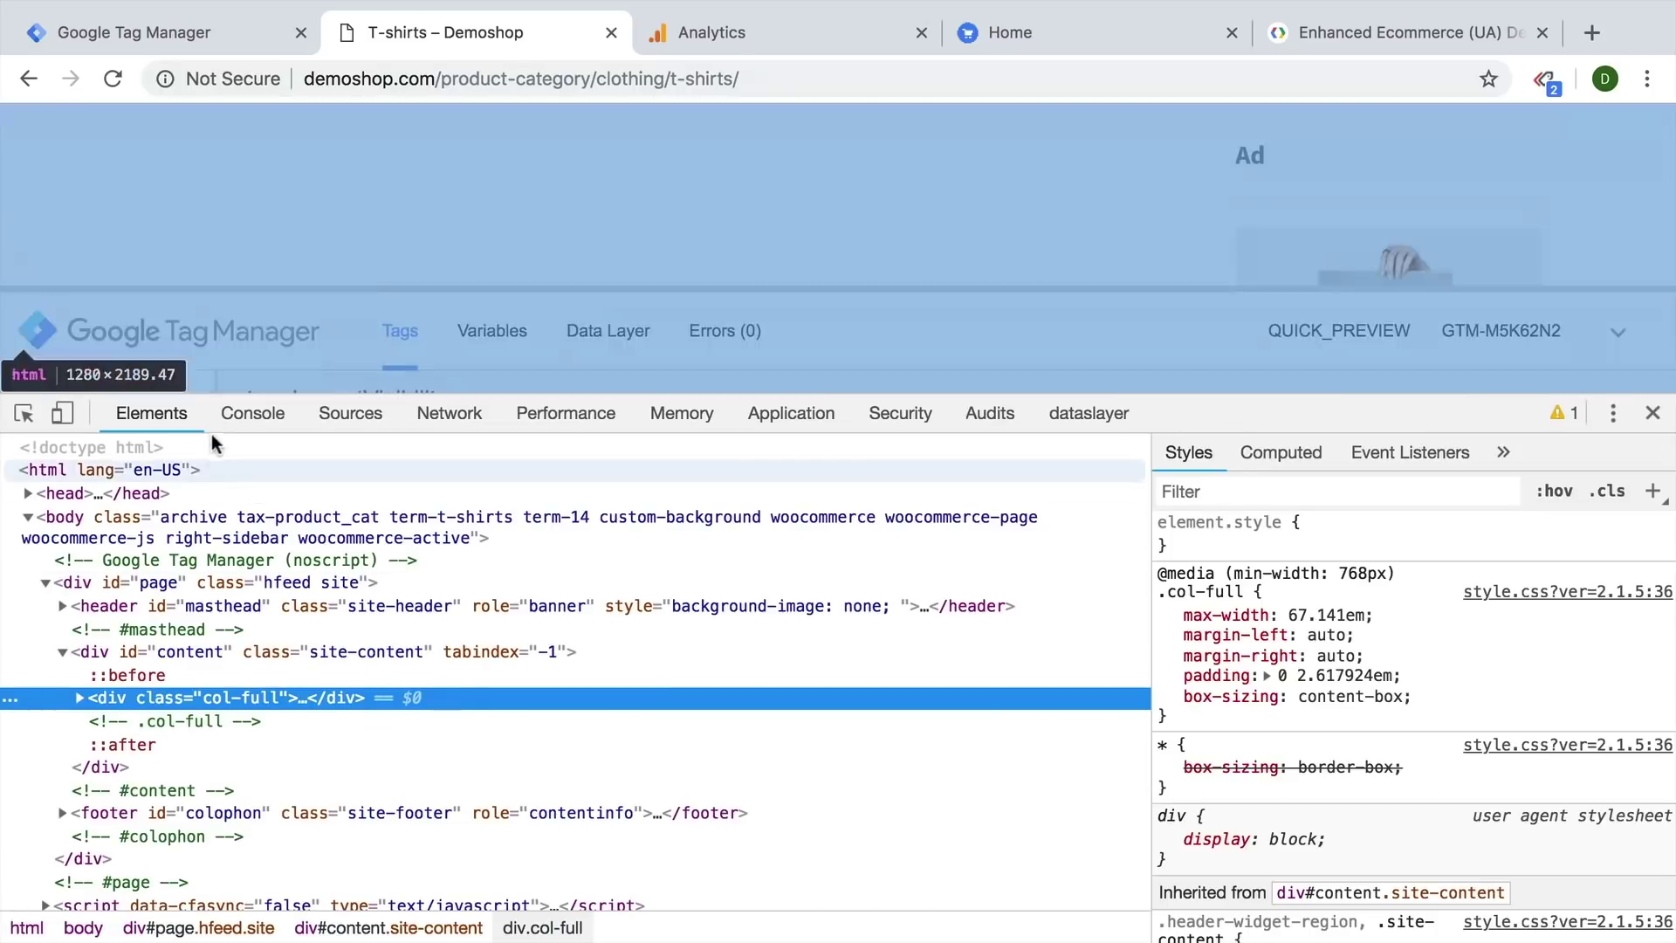
pyautogui.click(234, 412)
pyautogui.scroll(10, 306, 779)
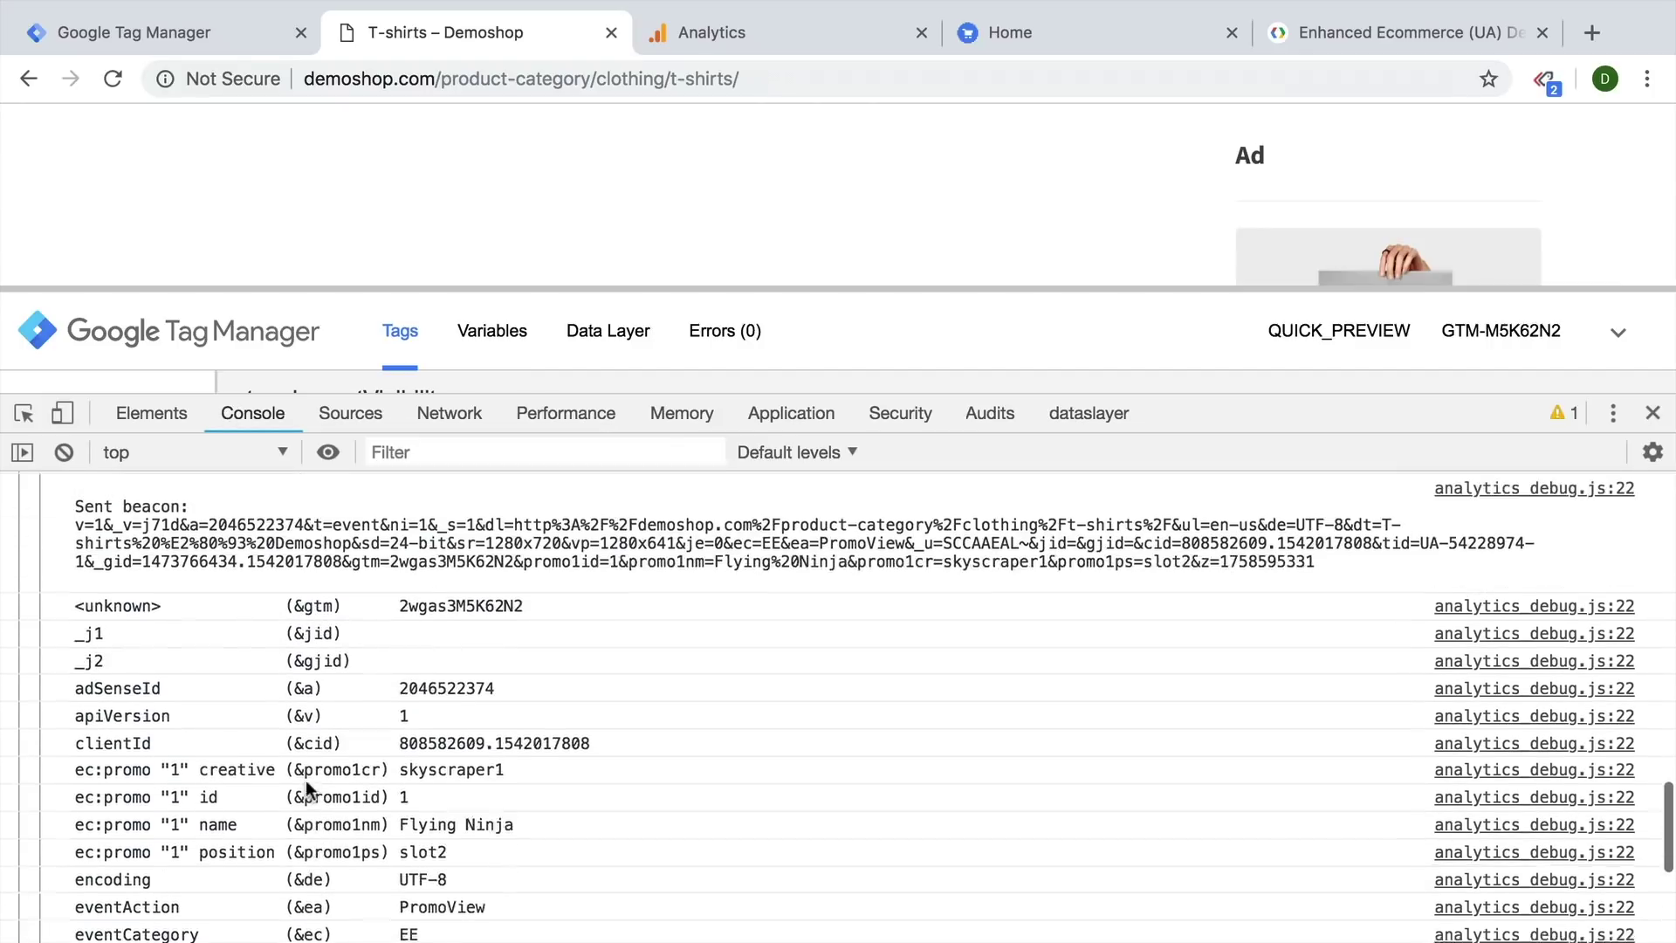
pyautogui.scroll(15, 306, 781)
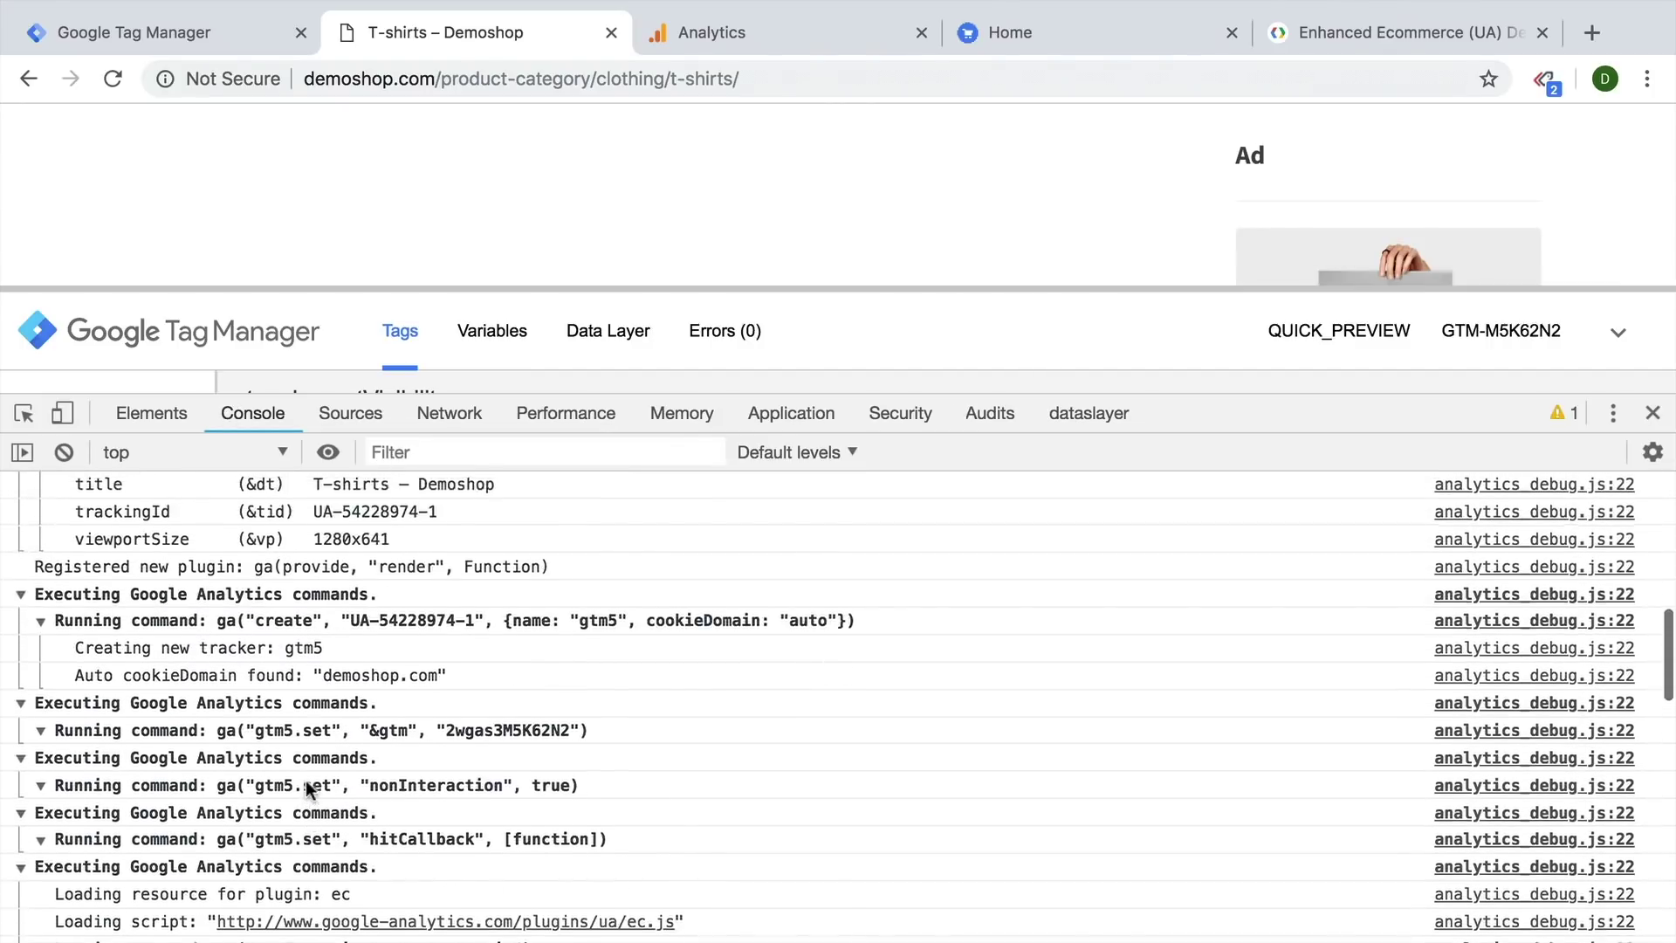
pyautogui.scroll(8, 306, 780)
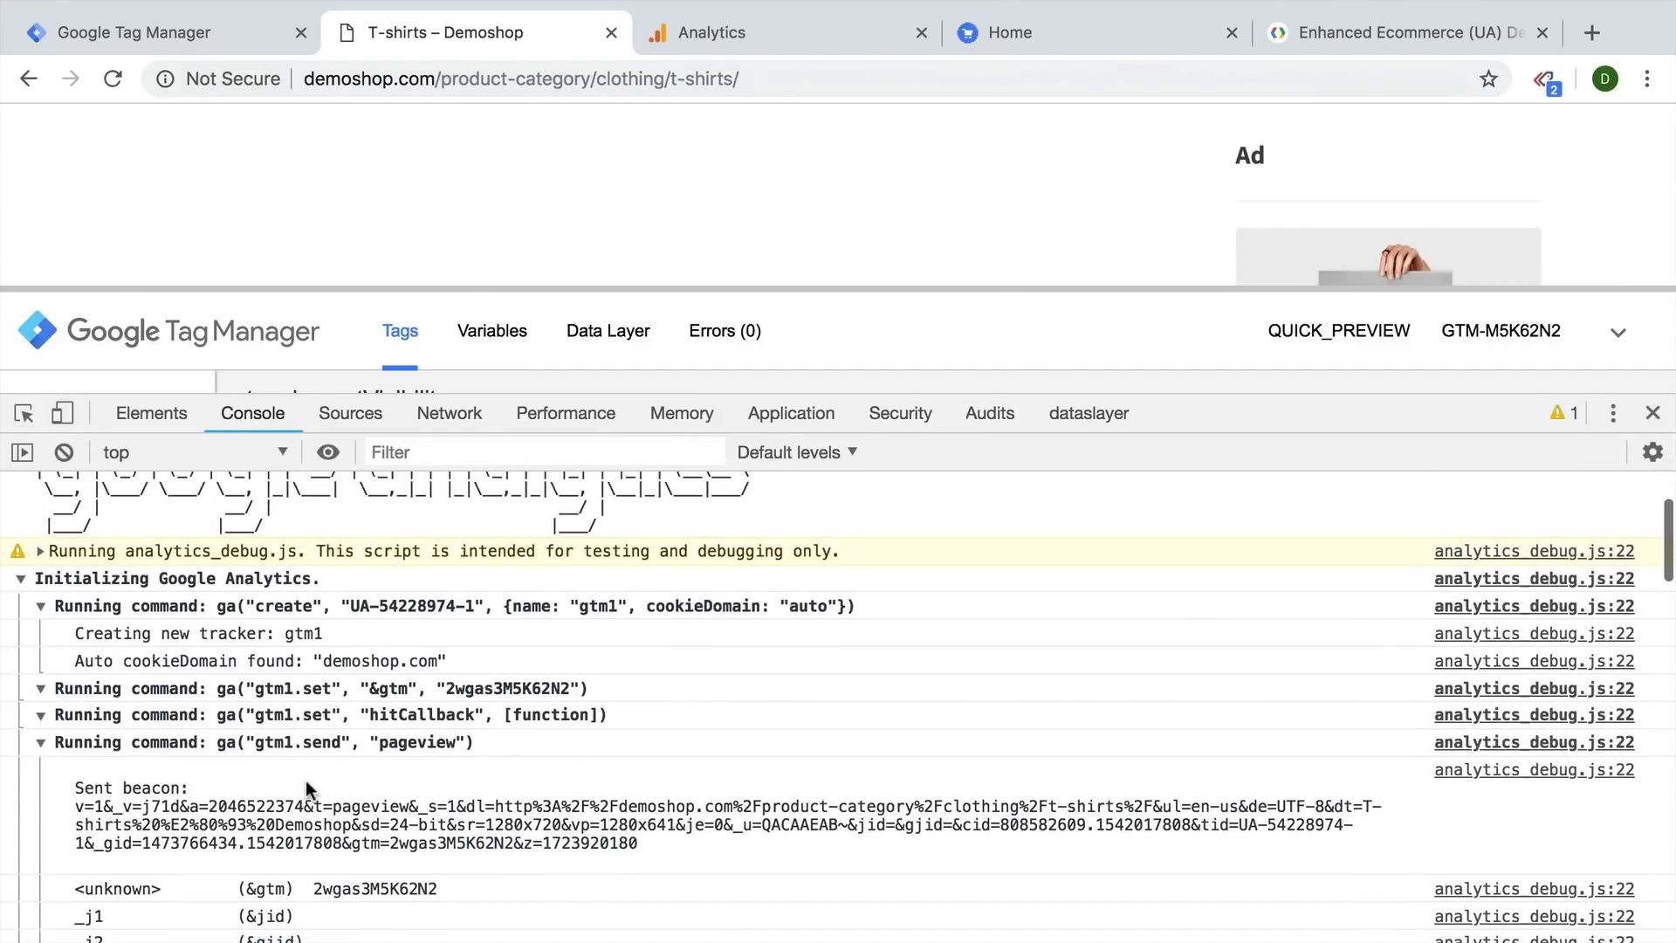
pyautogui.moveTo(53, 838); pyautogui.dragTo(512, 840)
# Step: Check the tag list in Google Tag Manager, return to the console and examine the PromoView event and its addPromo data
pyautogui.click(192, 17)
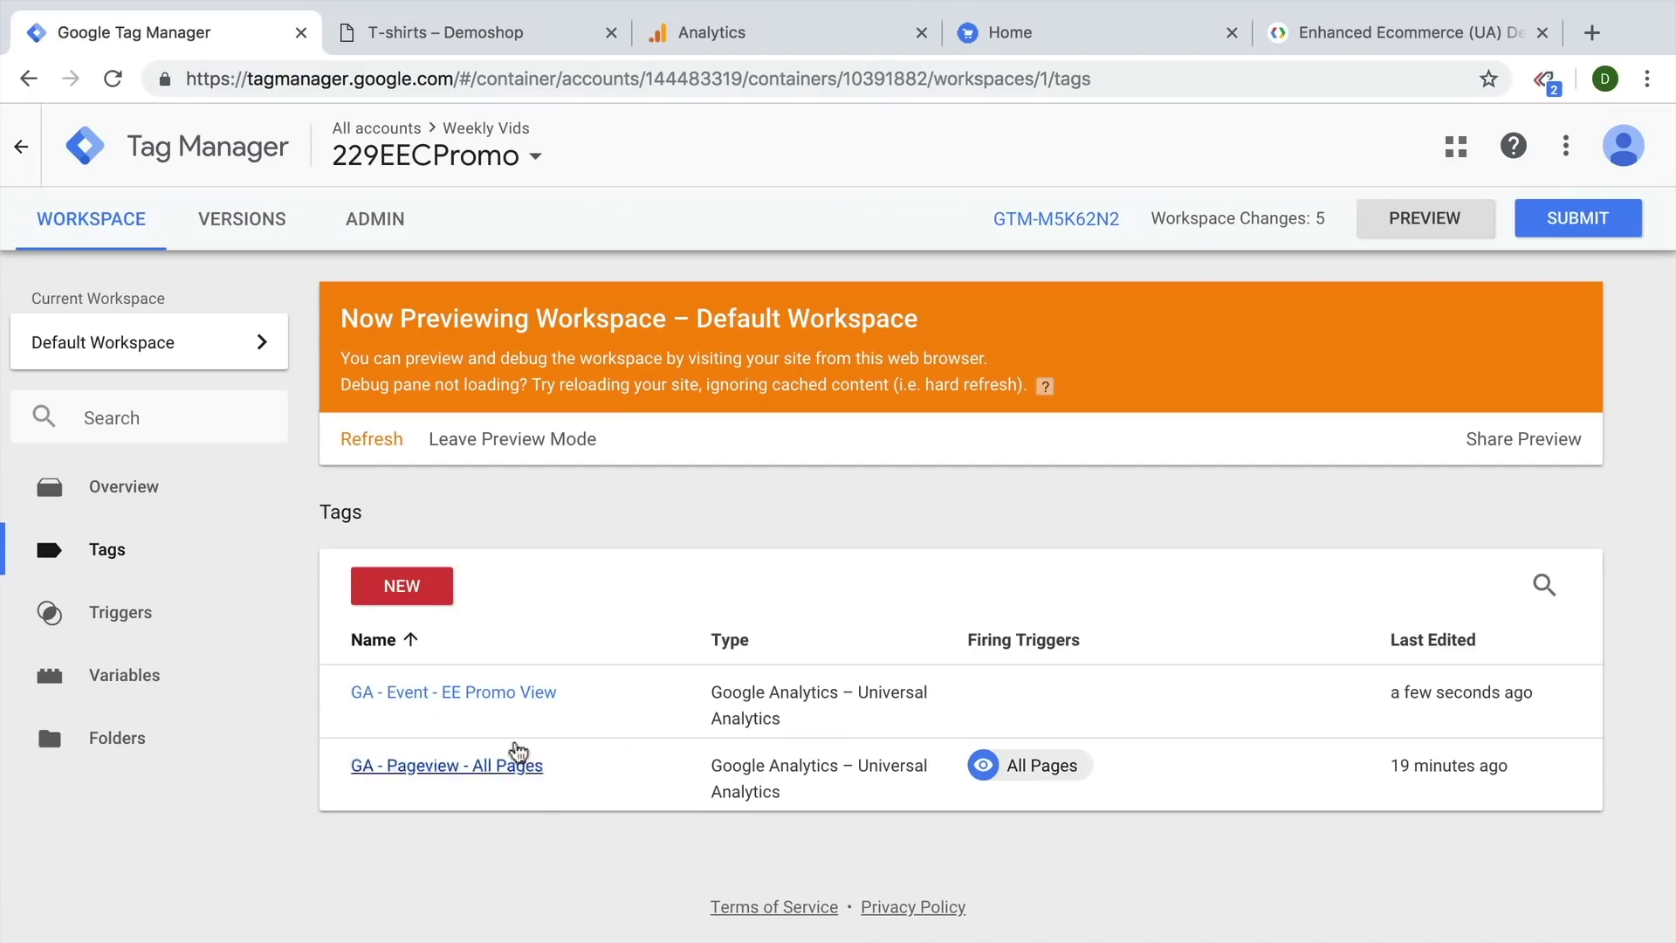
pyautogui.hotkey('ctrl', 'Tab')
pyautogui.scroll(-5, 331, 839)
pyautogui.scroll(-4, 330, 908)
pyautogui.scroll(2, 330, 908)
pyautogui.scroll(2, 326, 900)
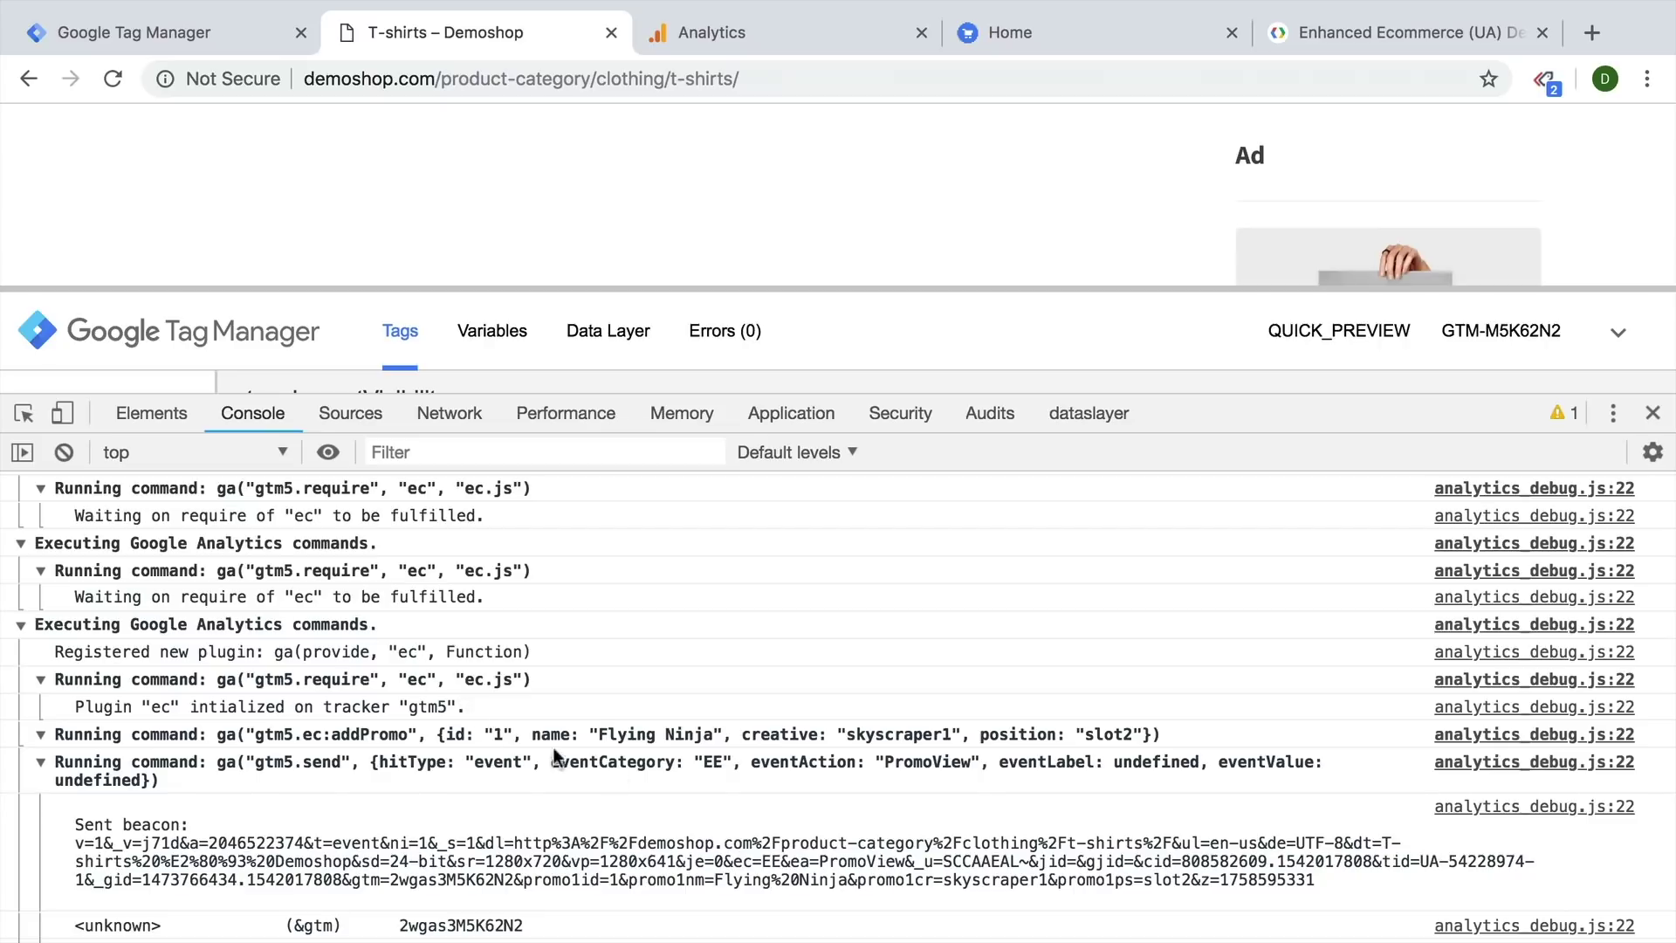
pyautogui.moveTo(398, 762); pyautogui.dragTo(664, 769)
pyautogui.click(360, 840)
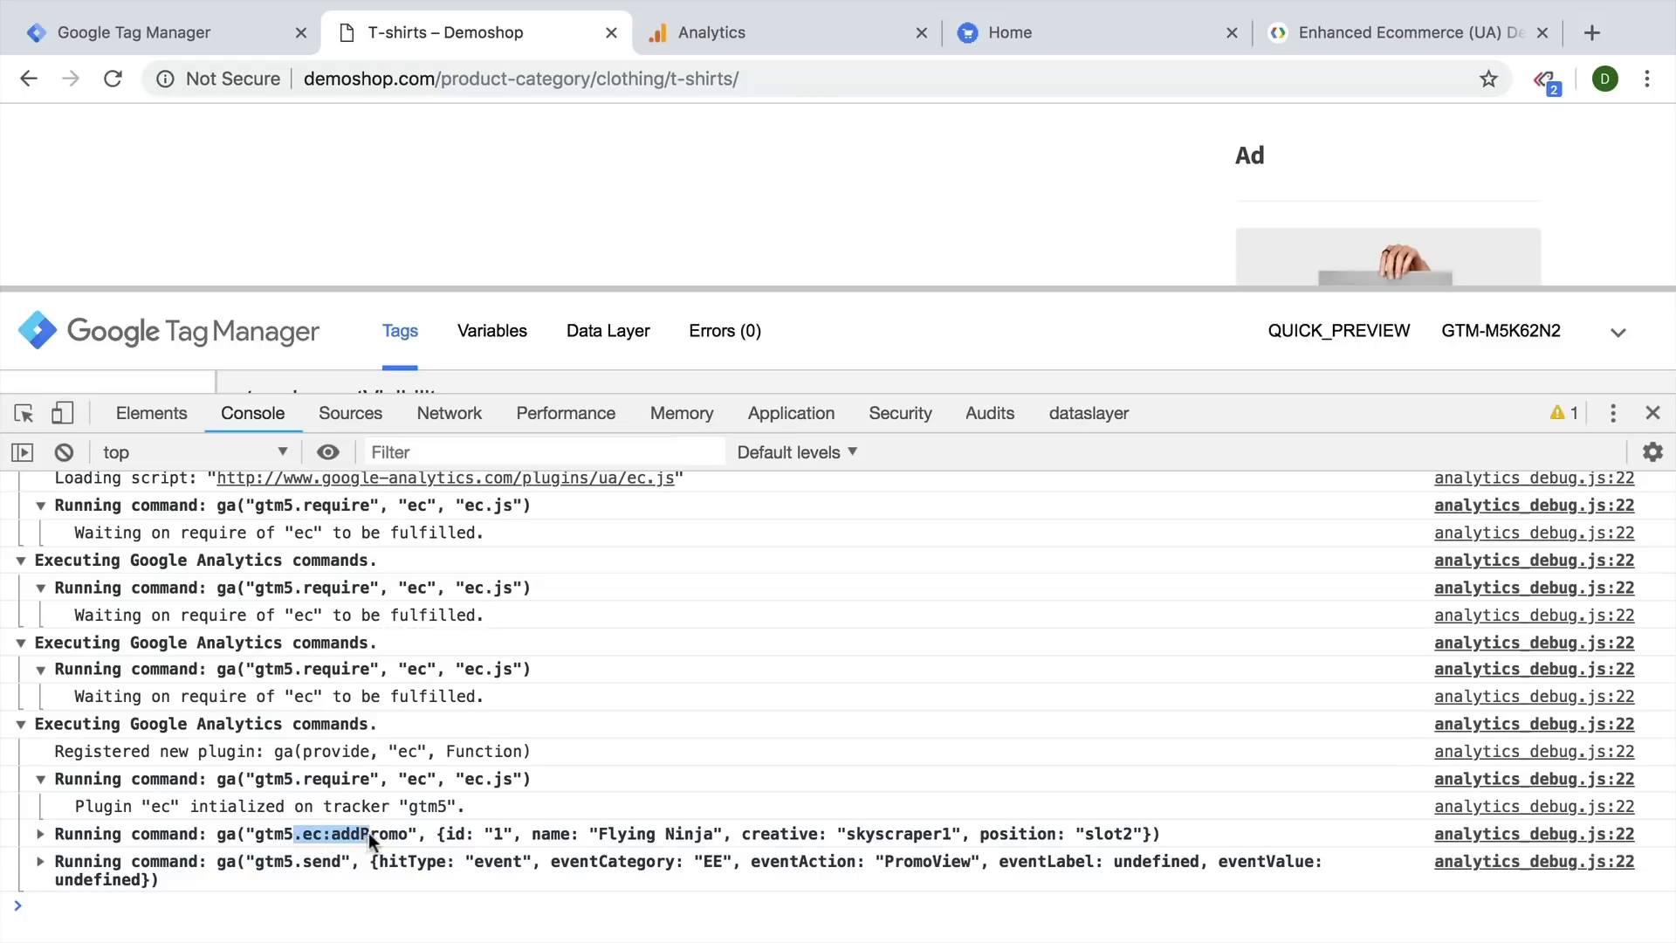
pyautogui.moveTo(413, 834); pyautogui.dragTo(819, 831)
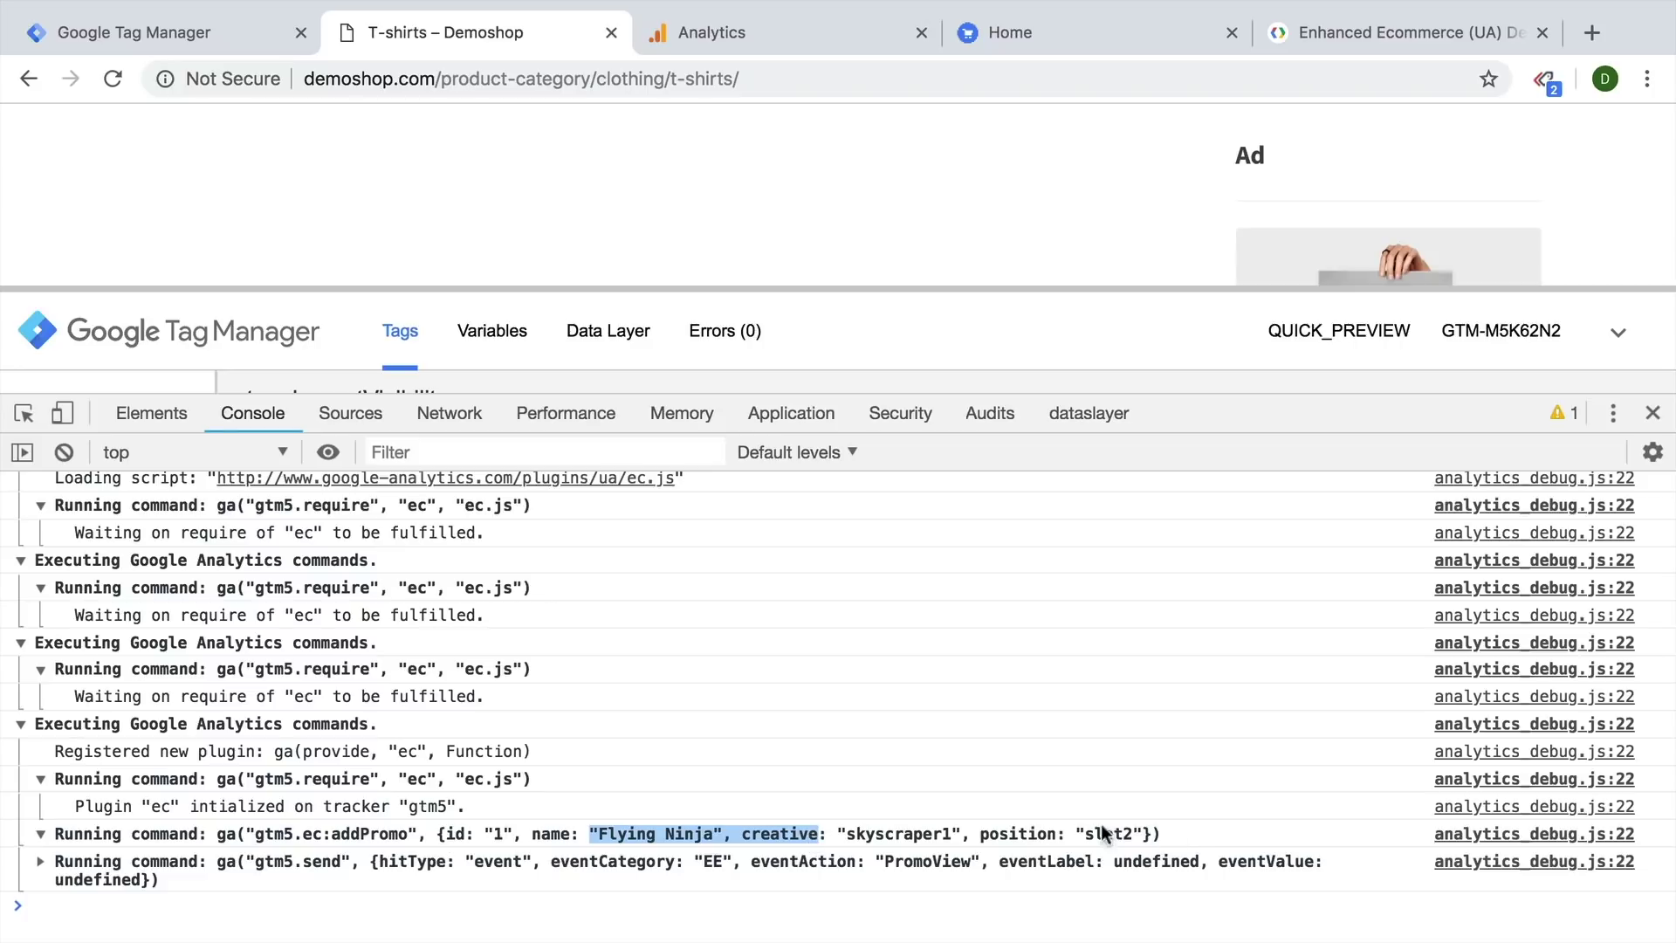
pyautogui.moveTo(1204, 836); pyautogui.dragTo(358, 833)
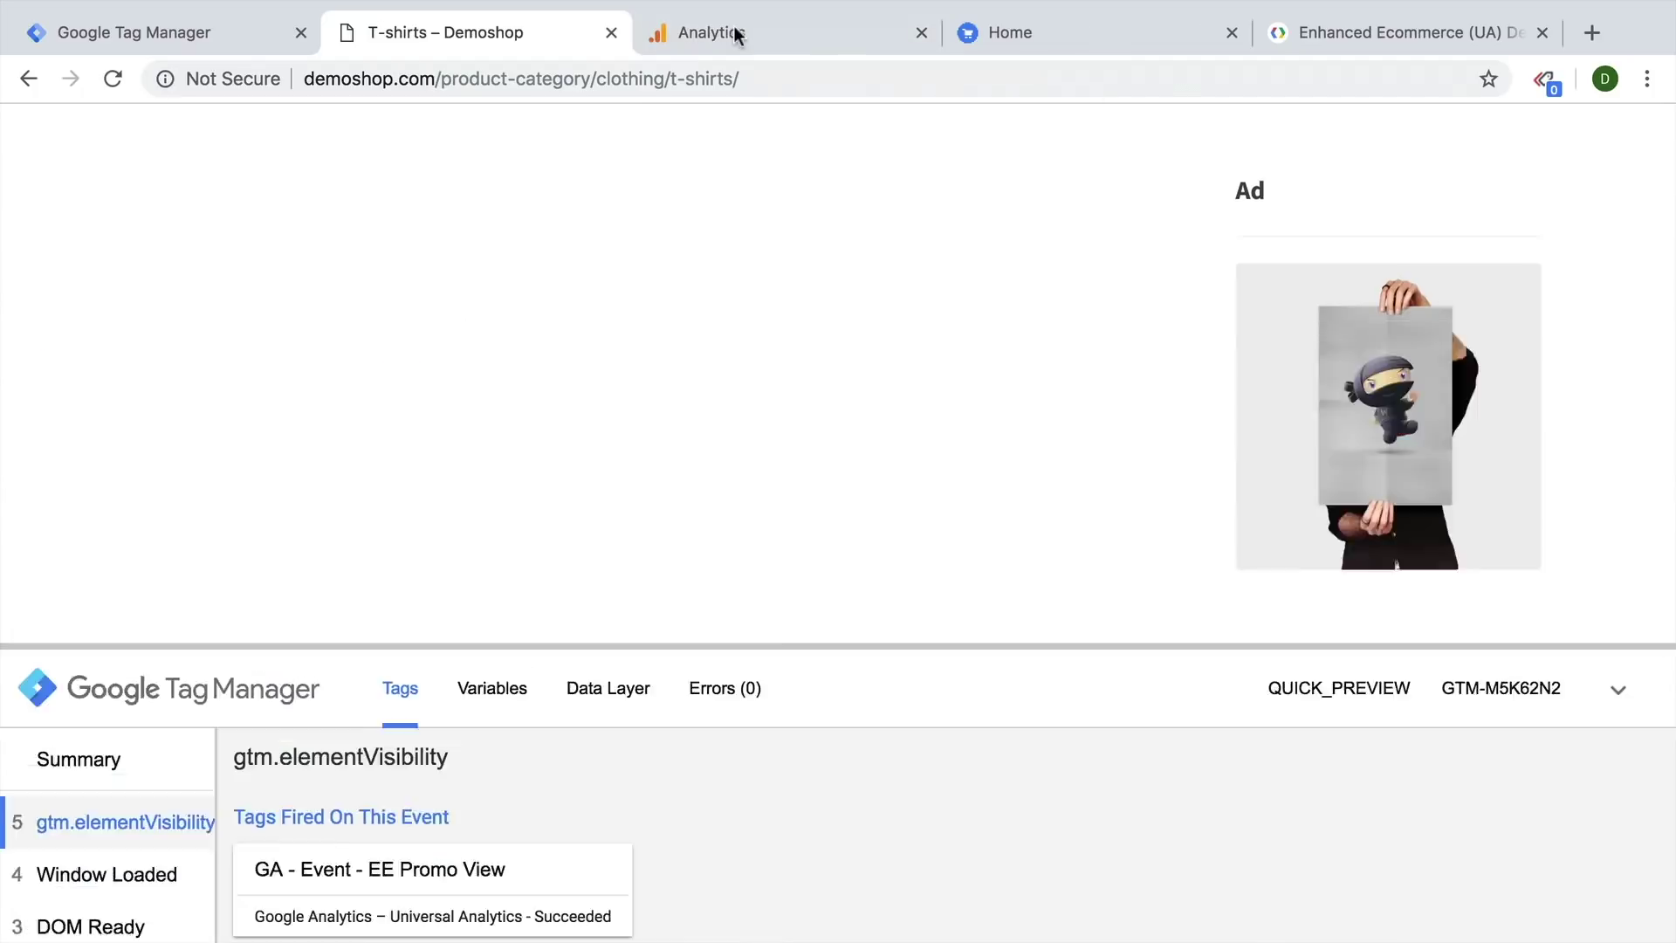
# Step: Switch to Google Analytics and check the Real-Time Events report for the PromoView event, collapsing the Real-Time section when done
pyautogui.click(734, 24)
pyautogui.click(137, 494)
pyautogui.click(138, 493)
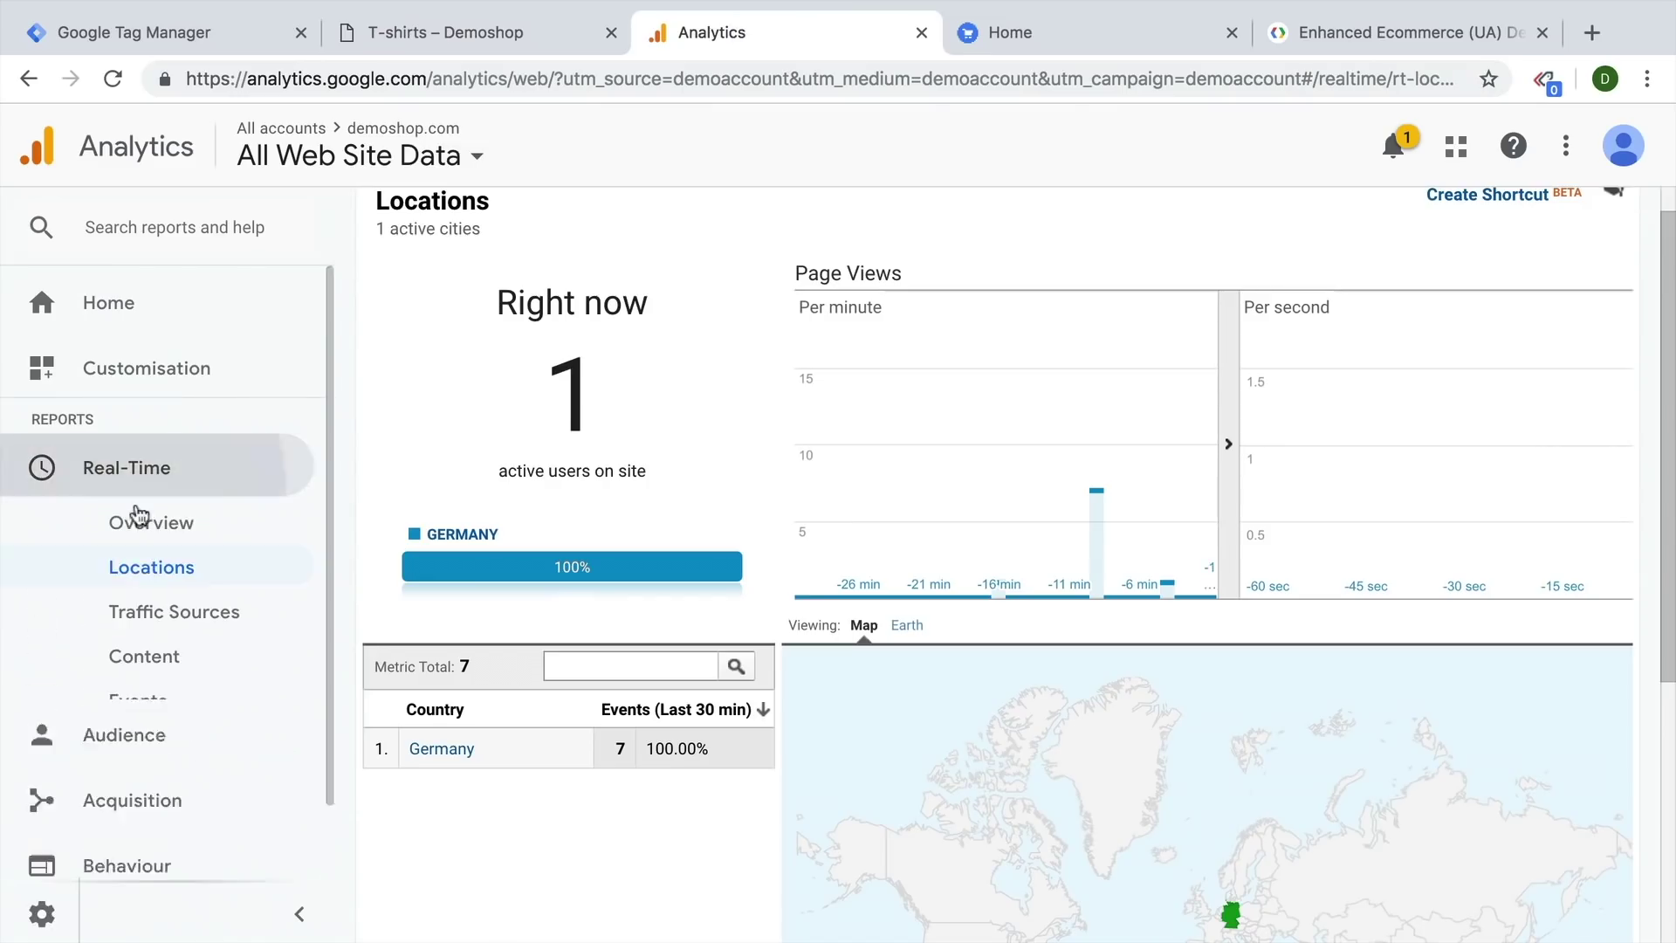
pyautogui.click(138, 706)
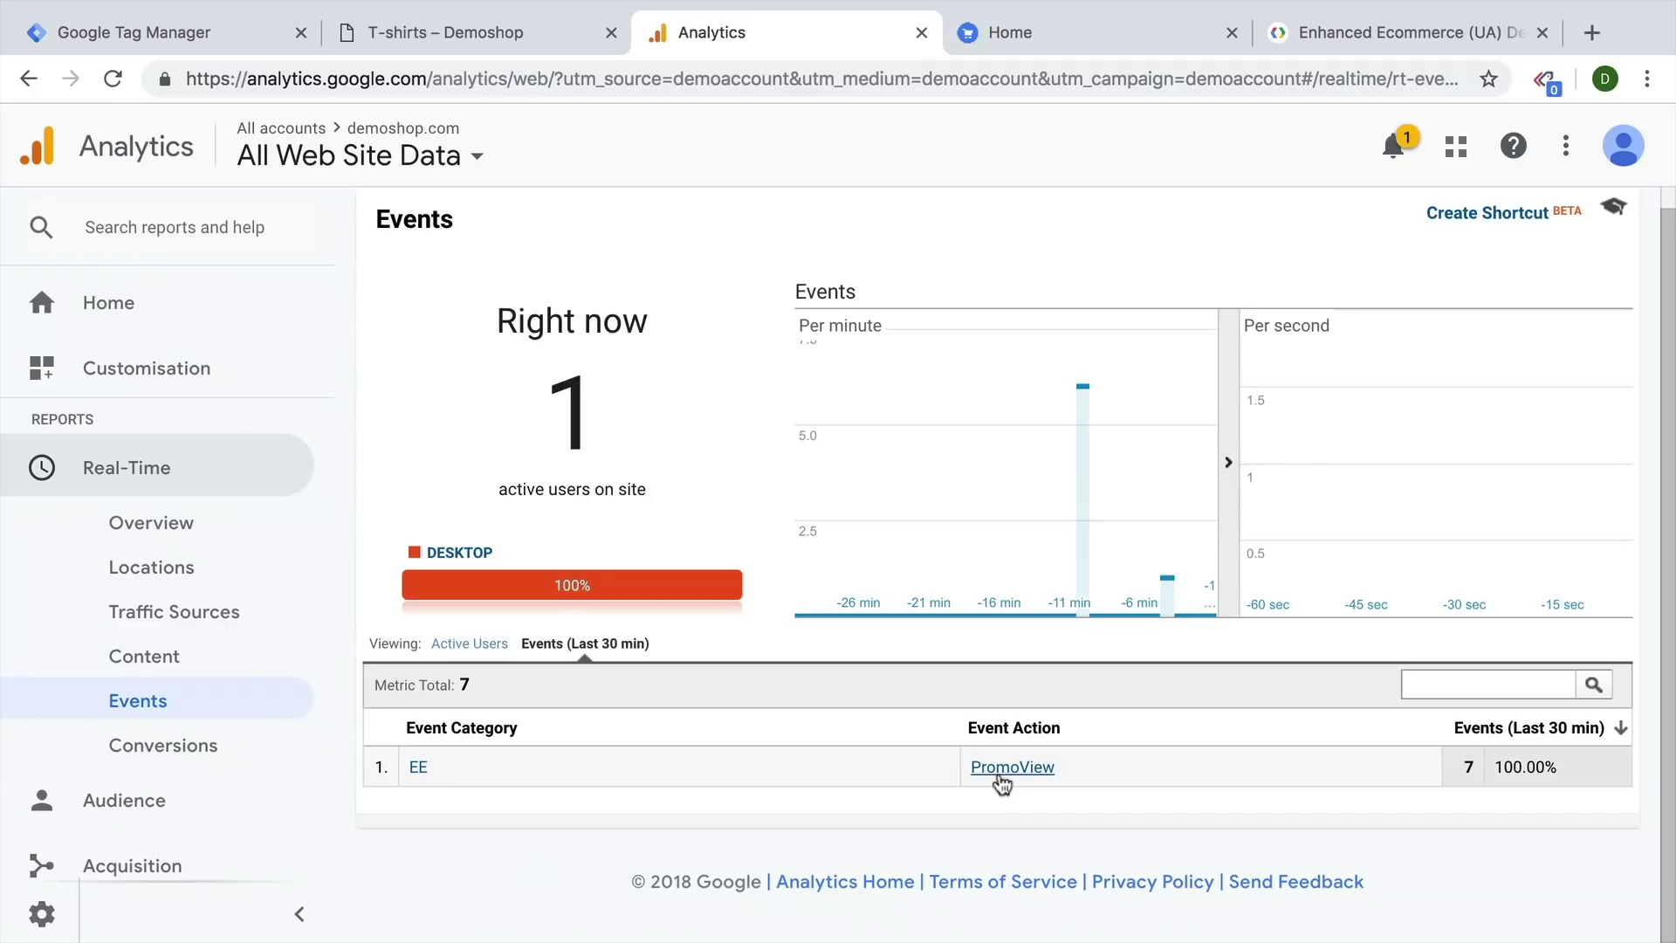
pyautogui.click(44, 472)
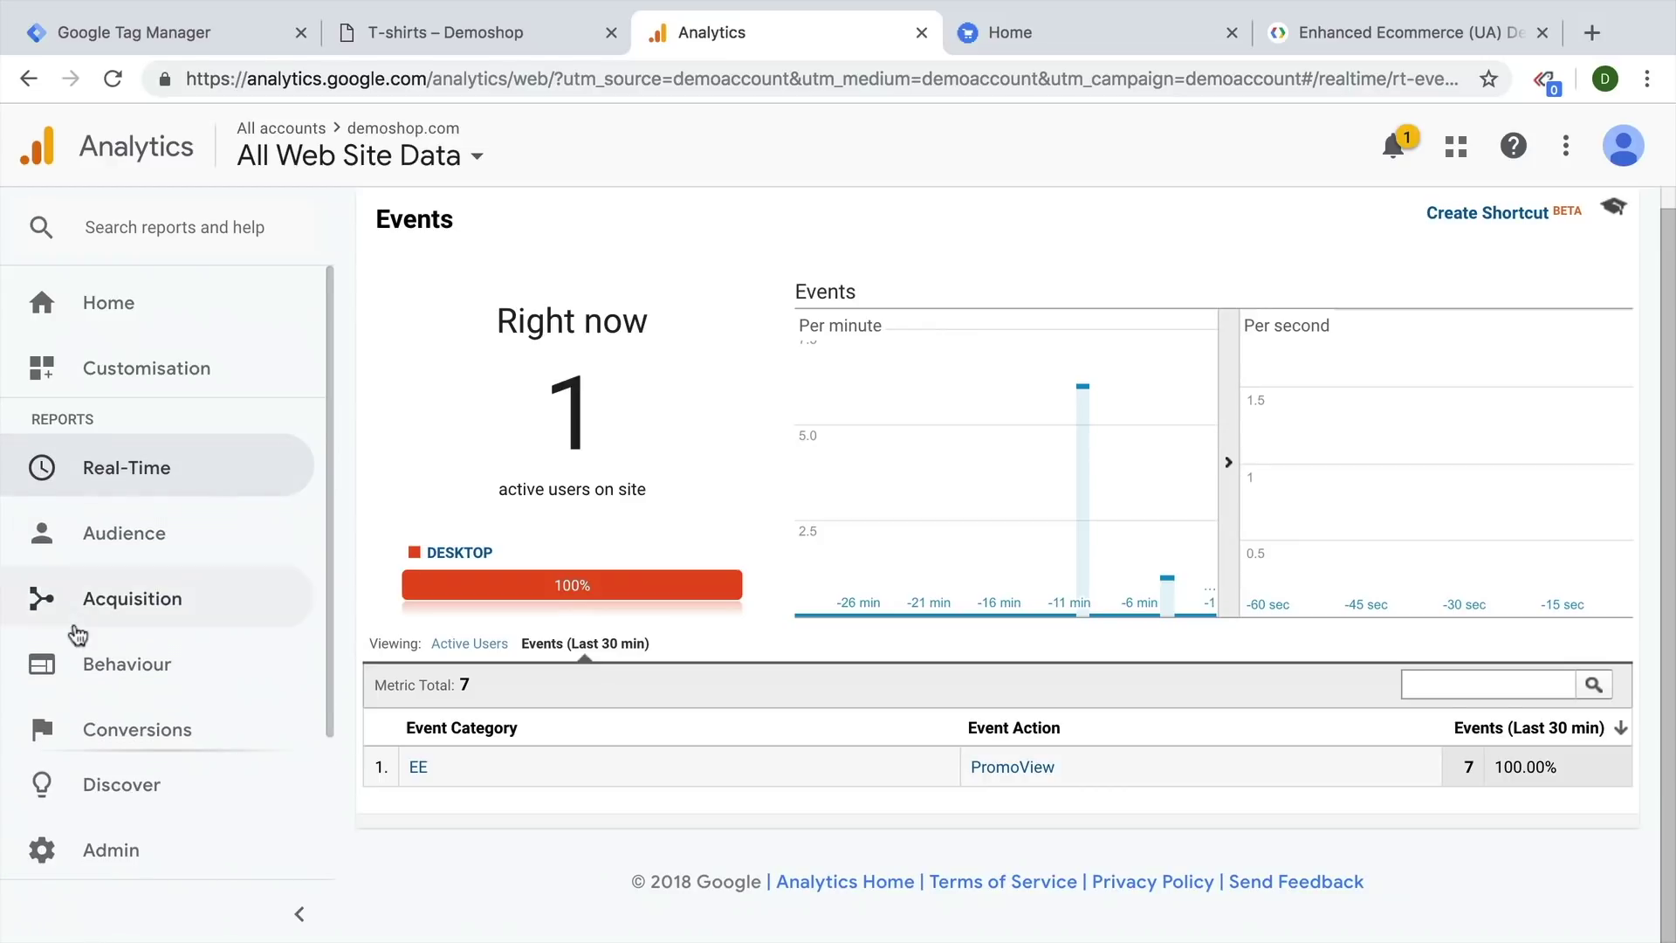
# Step: Open the Internal Promotion report under the E-commerce conversions marketing reports and set its date range to 12 Nov 2018 only
pyautogui.click(48, 724)
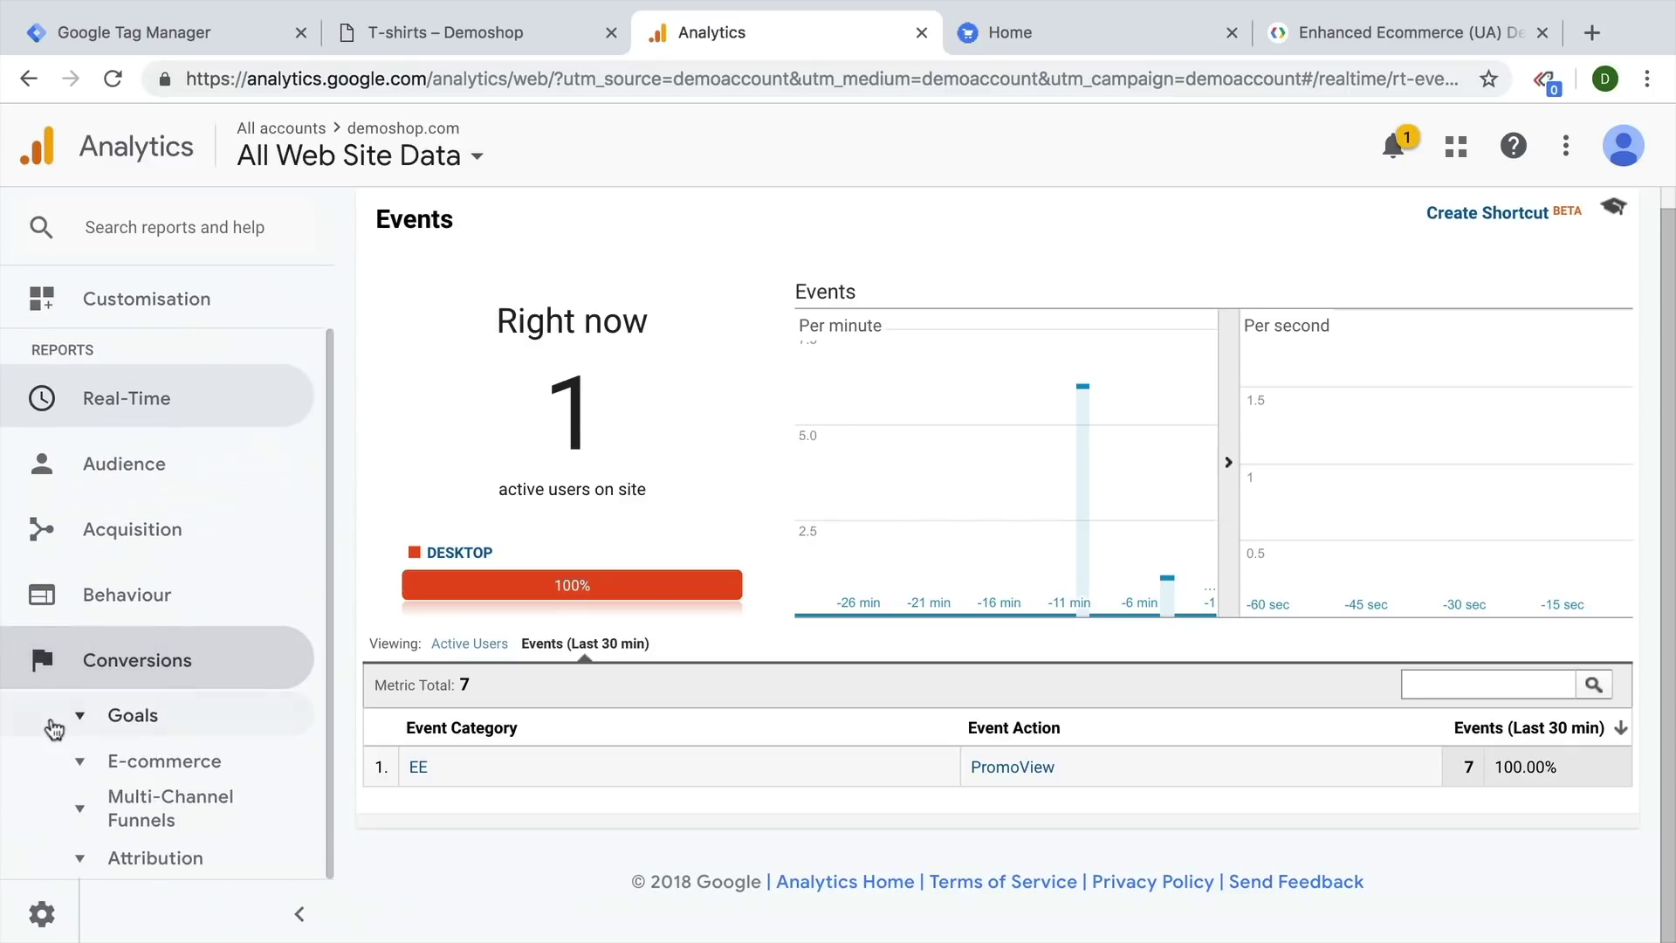
pyautogui.click(83, 773)
pyautogui.click(82, 768)
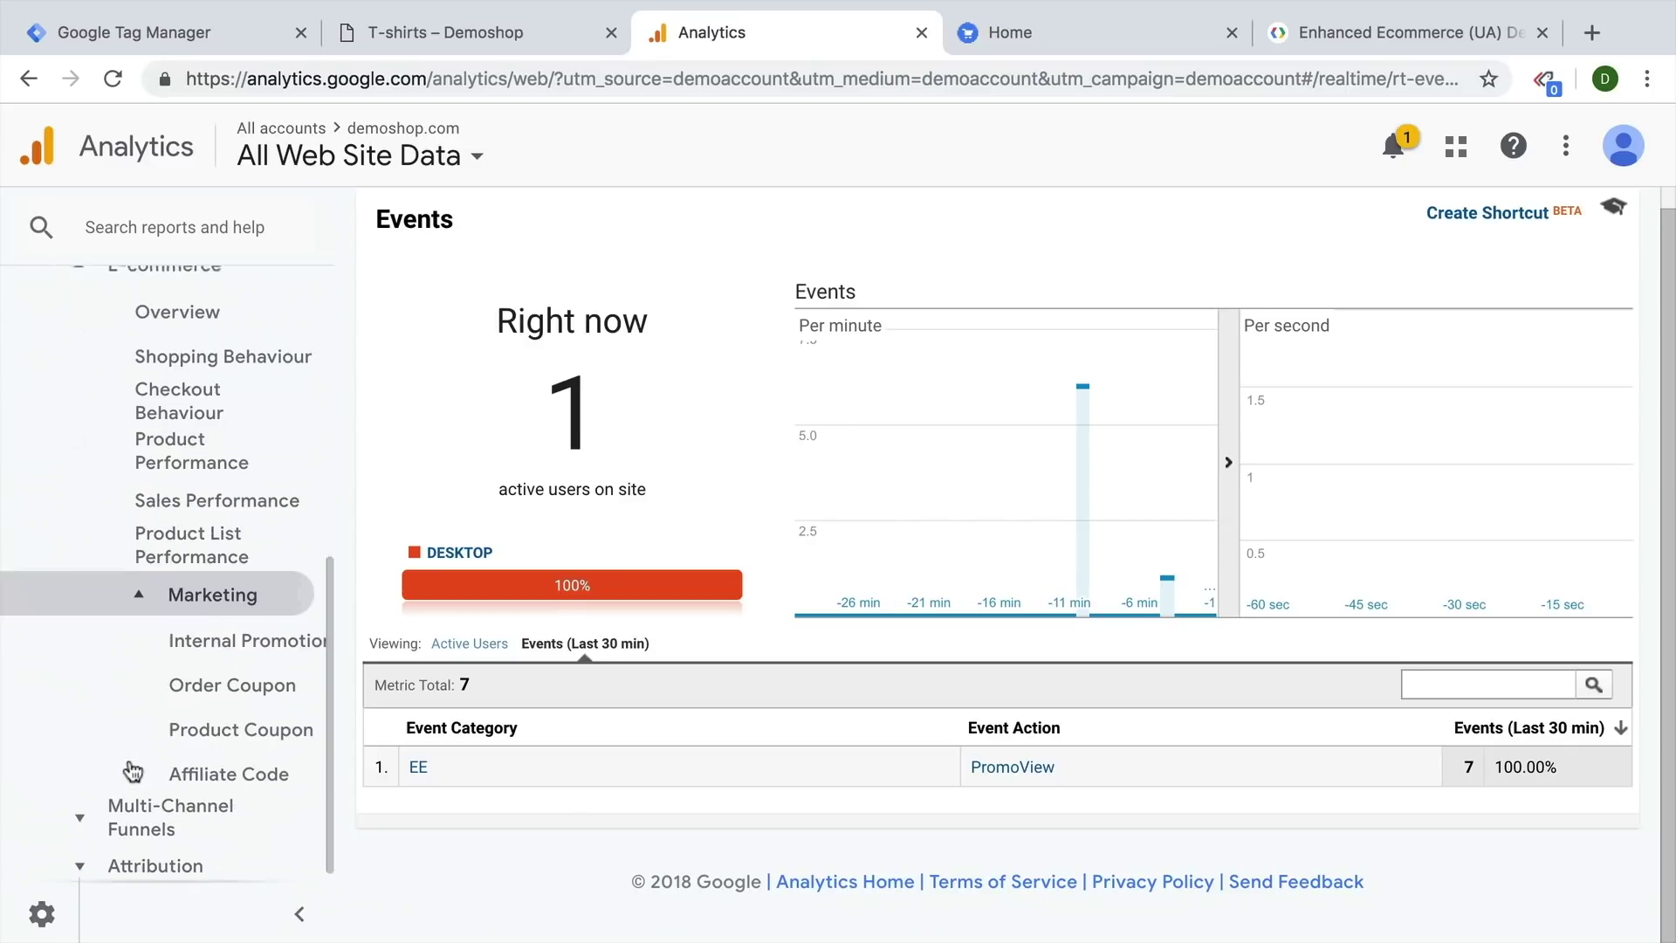
pyautogui.click(245, 644)
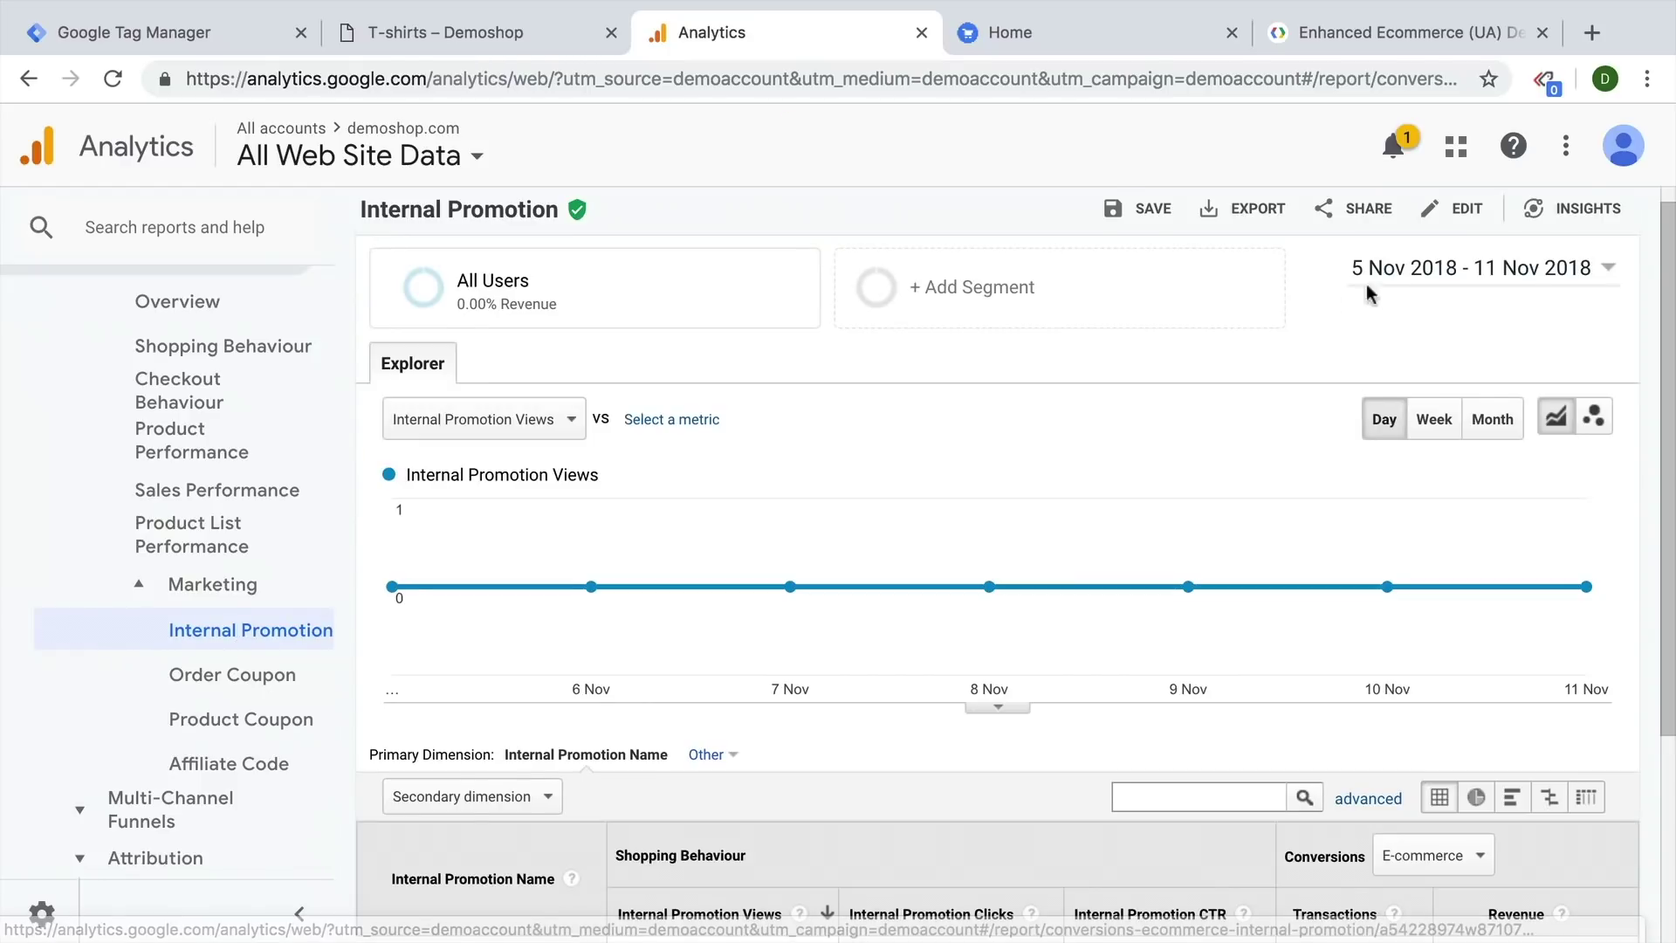
pyautogui.click(1423, 278)
pyautogui.click(1121, 395)
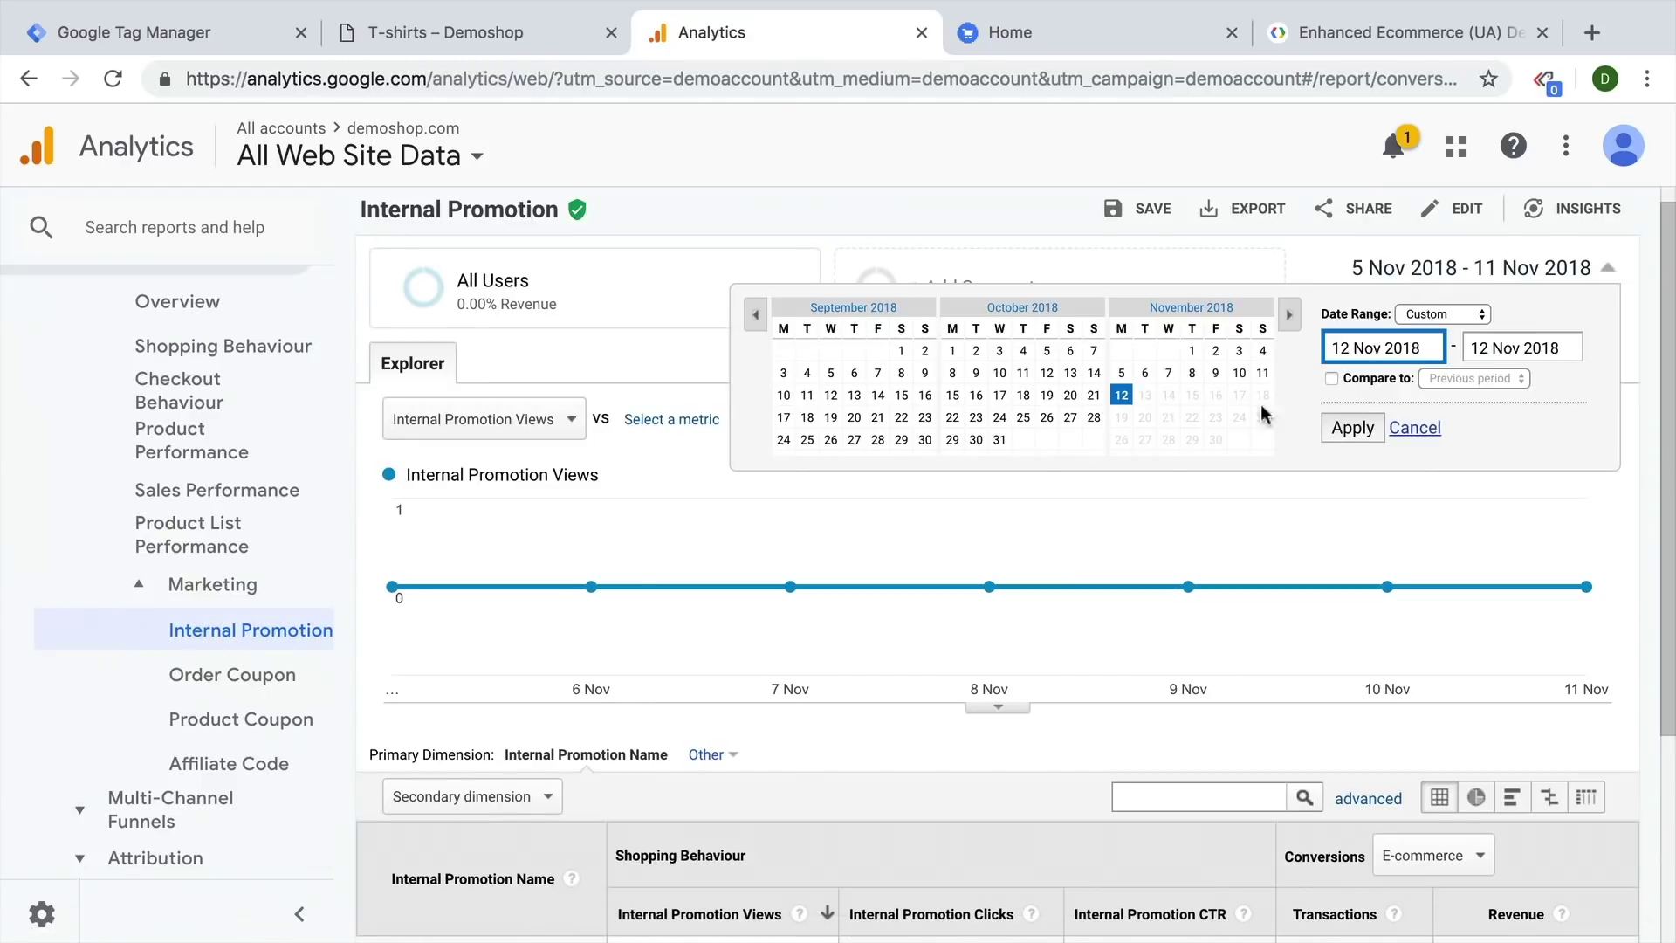
pyautogui.click(1352, 428)
# Step: Examine the Flying Ninja row in the report table, checking its promotion name, views, clicks, CTR, transactions and revenue
pyautogui.scroll(-3, 1135, 497)
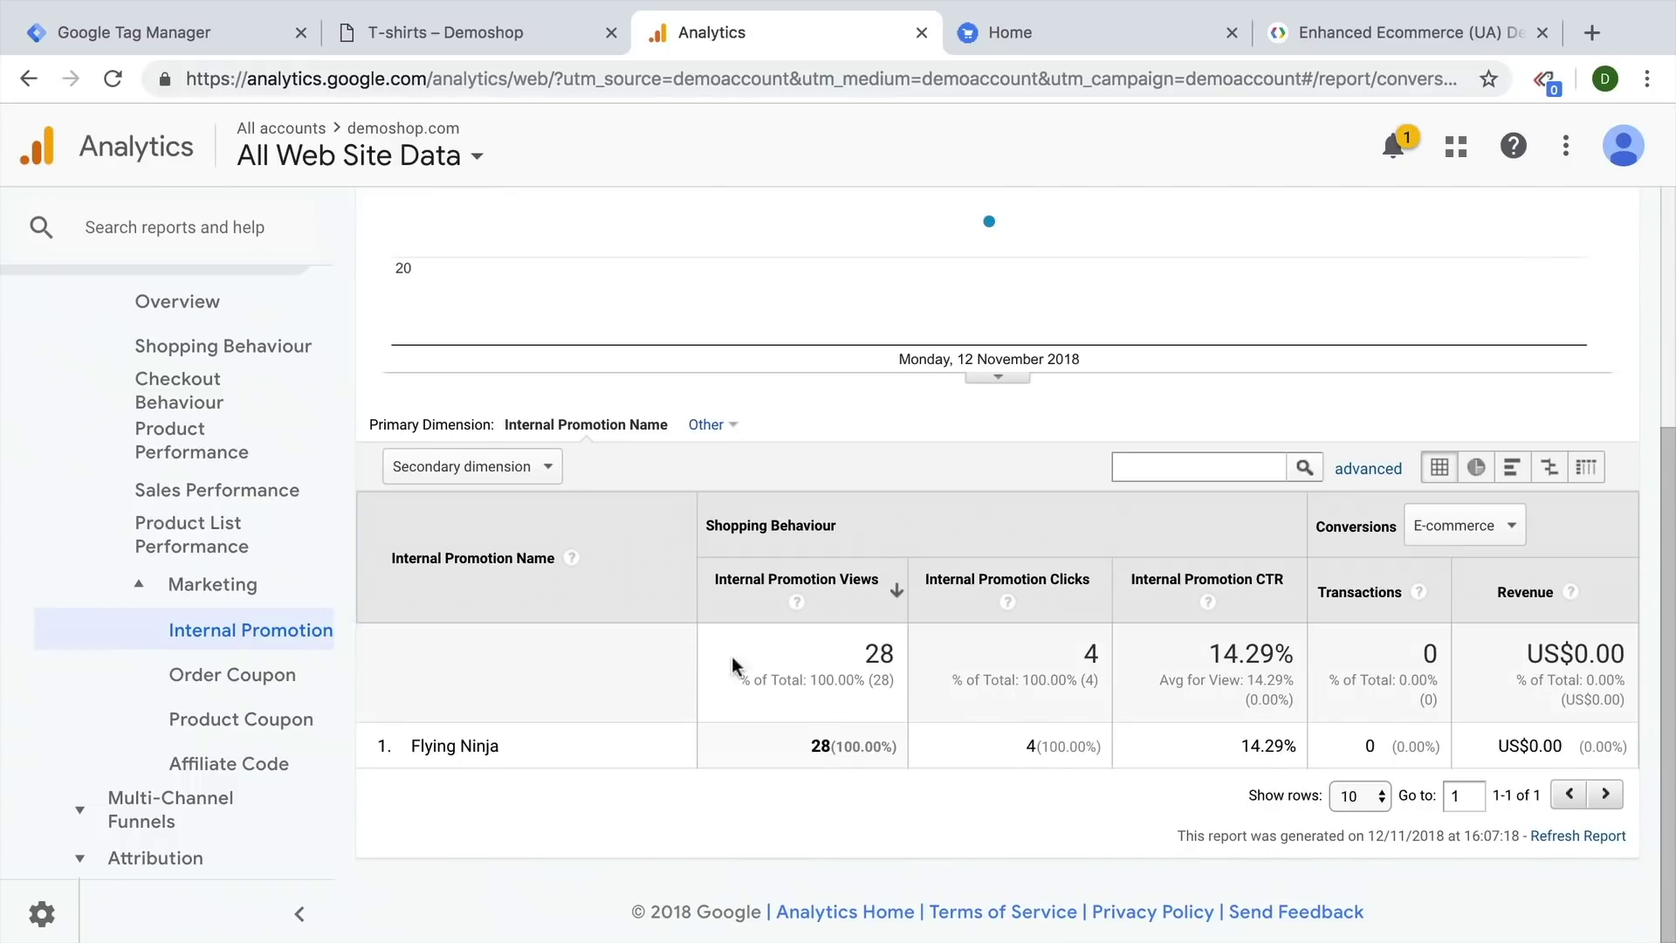
pyautogui.doubleClick(430, 749)
pyautogui.tripleClick(430, 749)
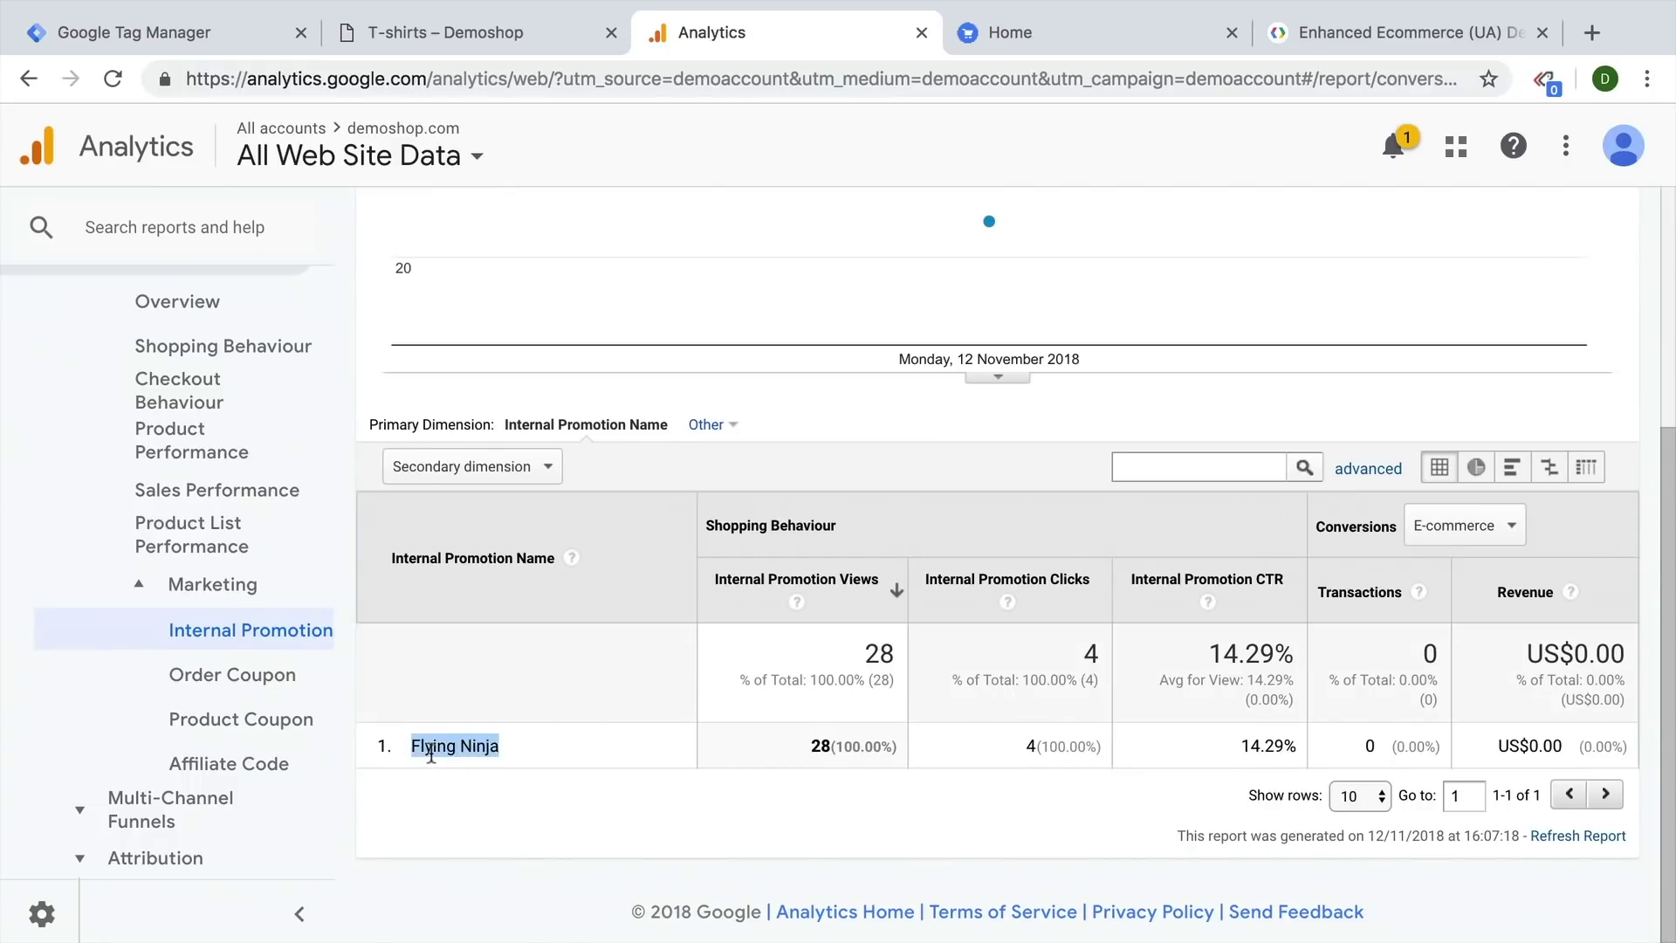
pyautogui.click(830, 742)
pyautogui.moveTo(1004, 753); pyautogui.dragTo(1585, 744)
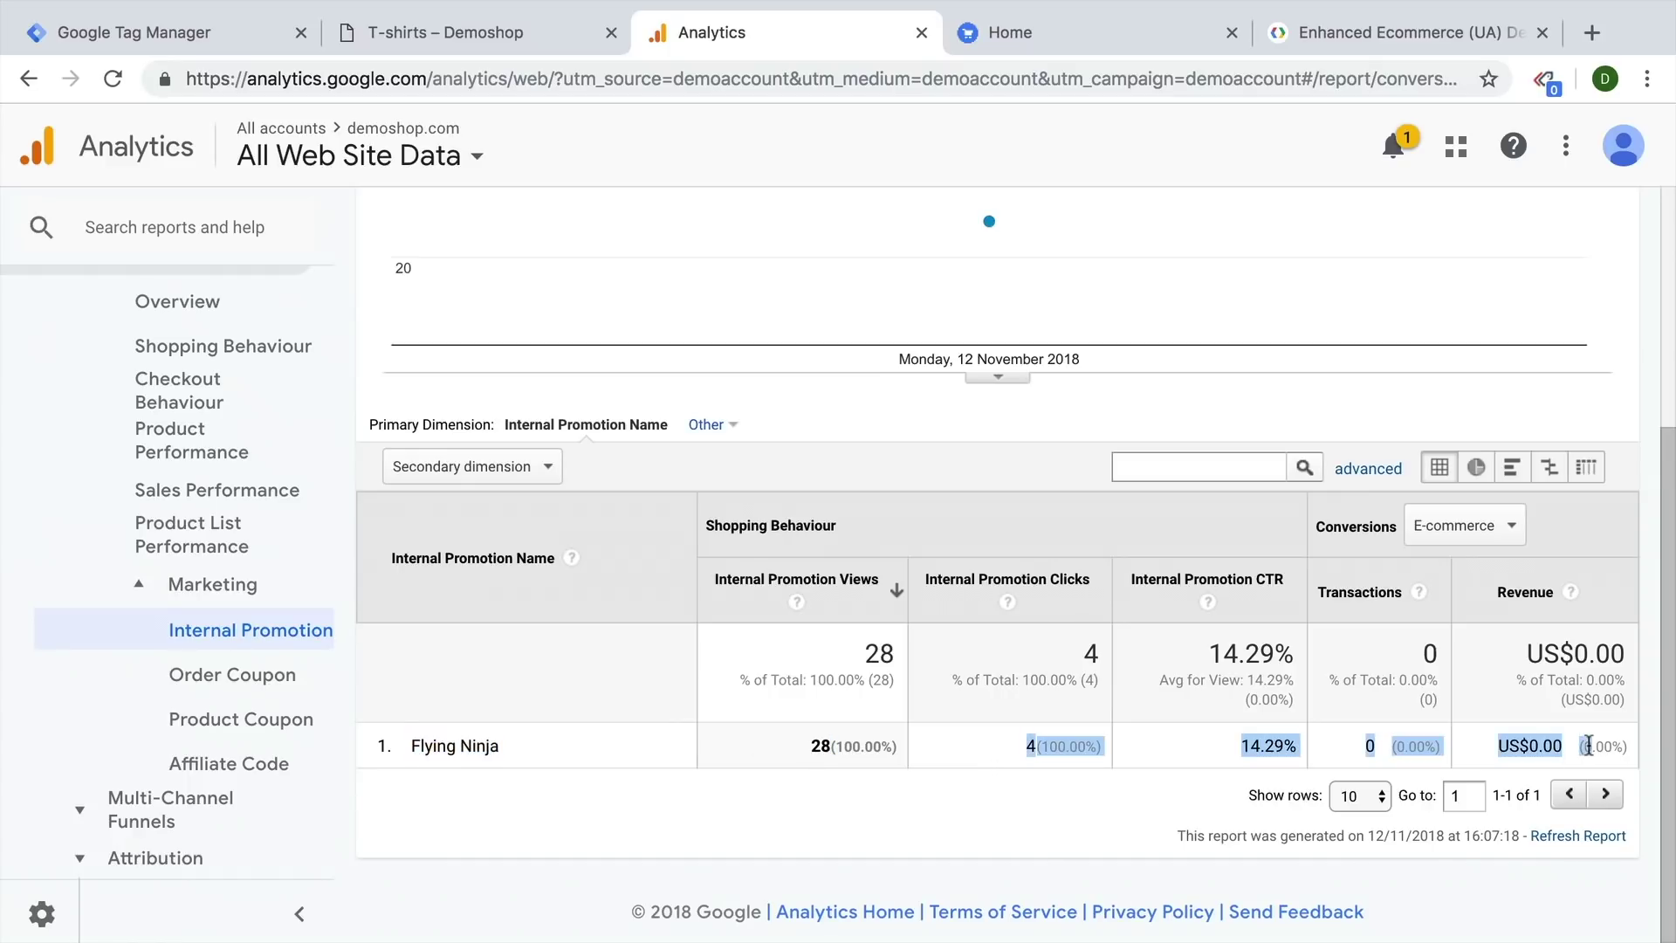
pyautogui.click(1111, 829)
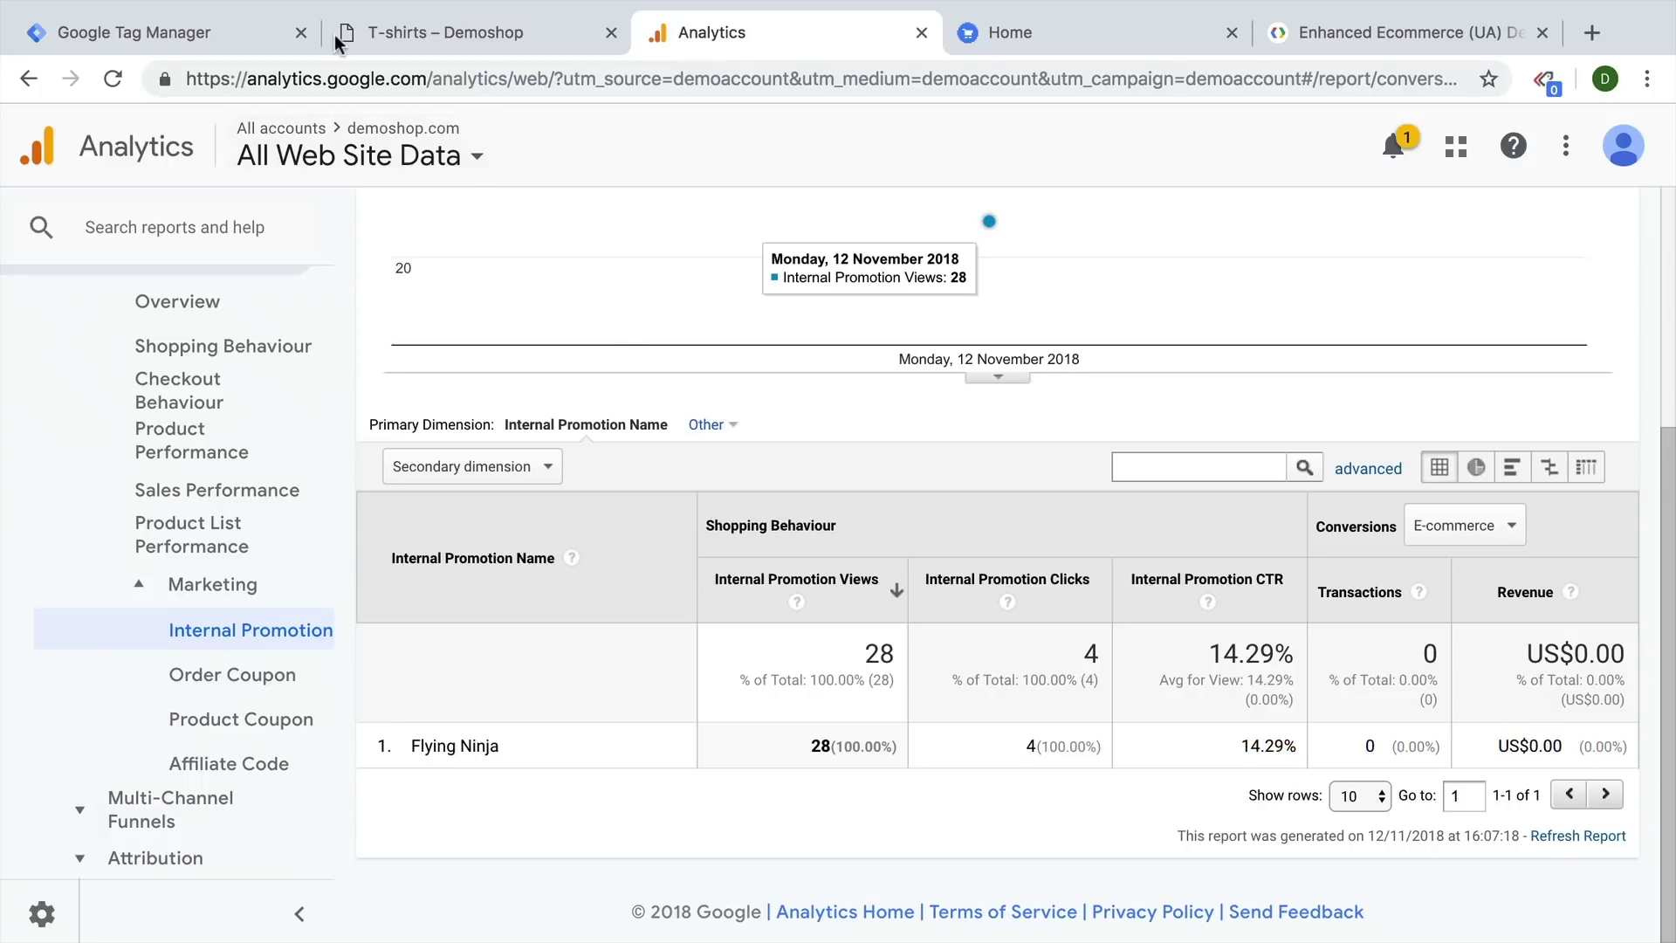
# Step: Look at the ad on the Demoshop T-shirts page and return to the tag list in Google Tag Manager
pyautogui.click(379, 33)
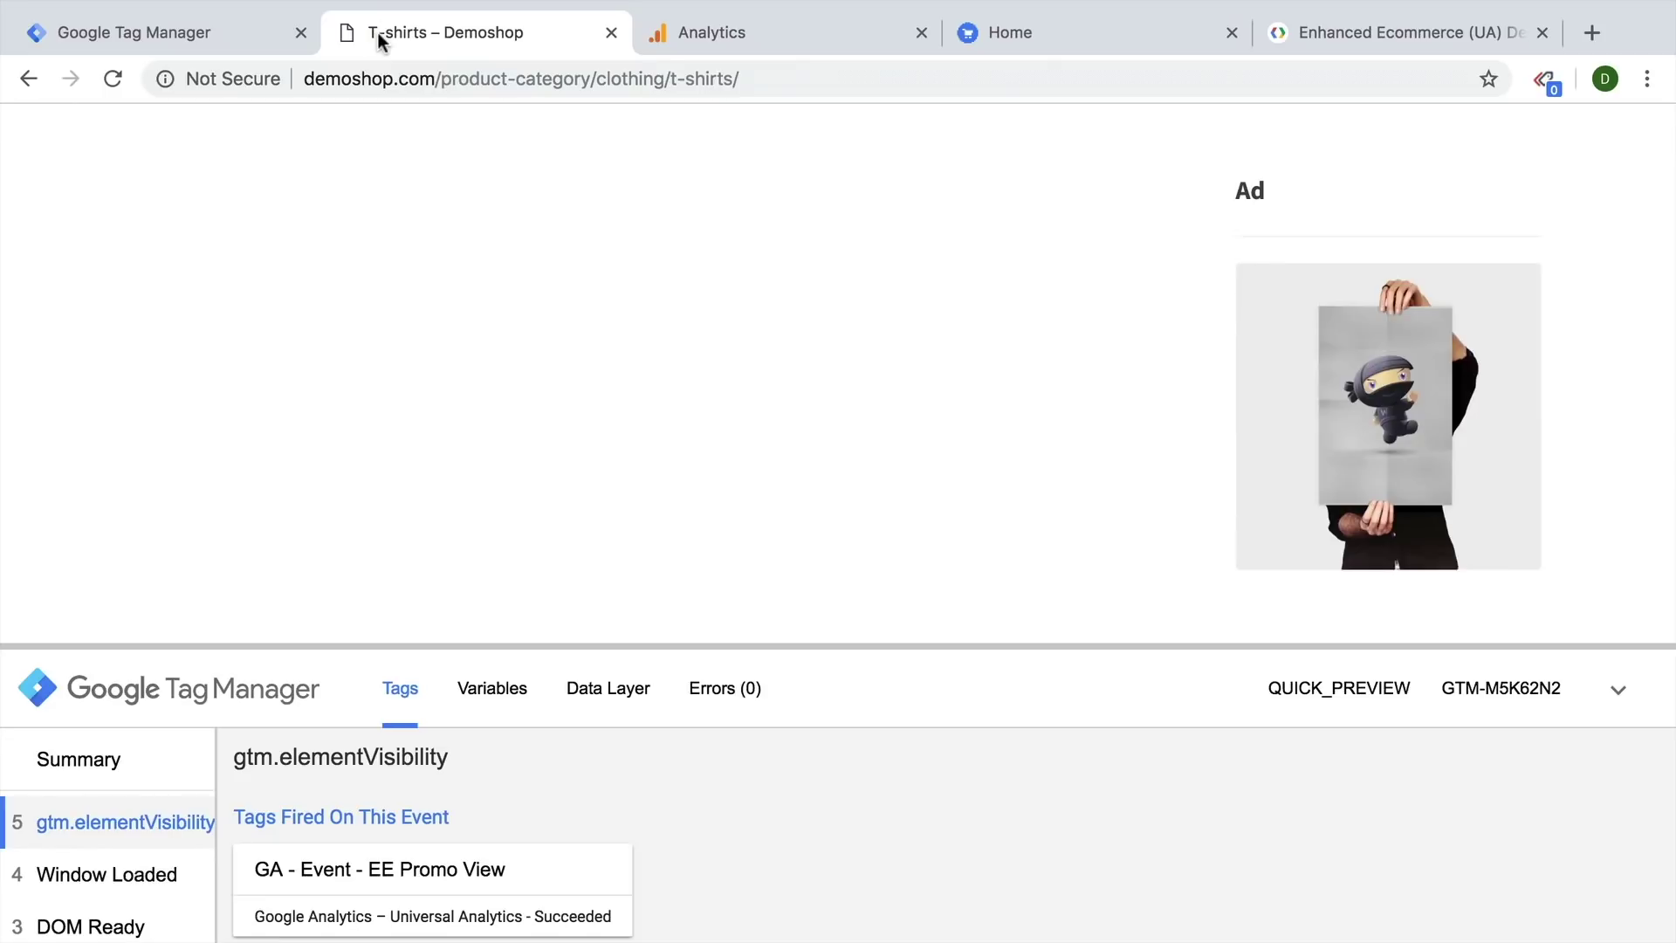
pyautogui.click(160, 39)
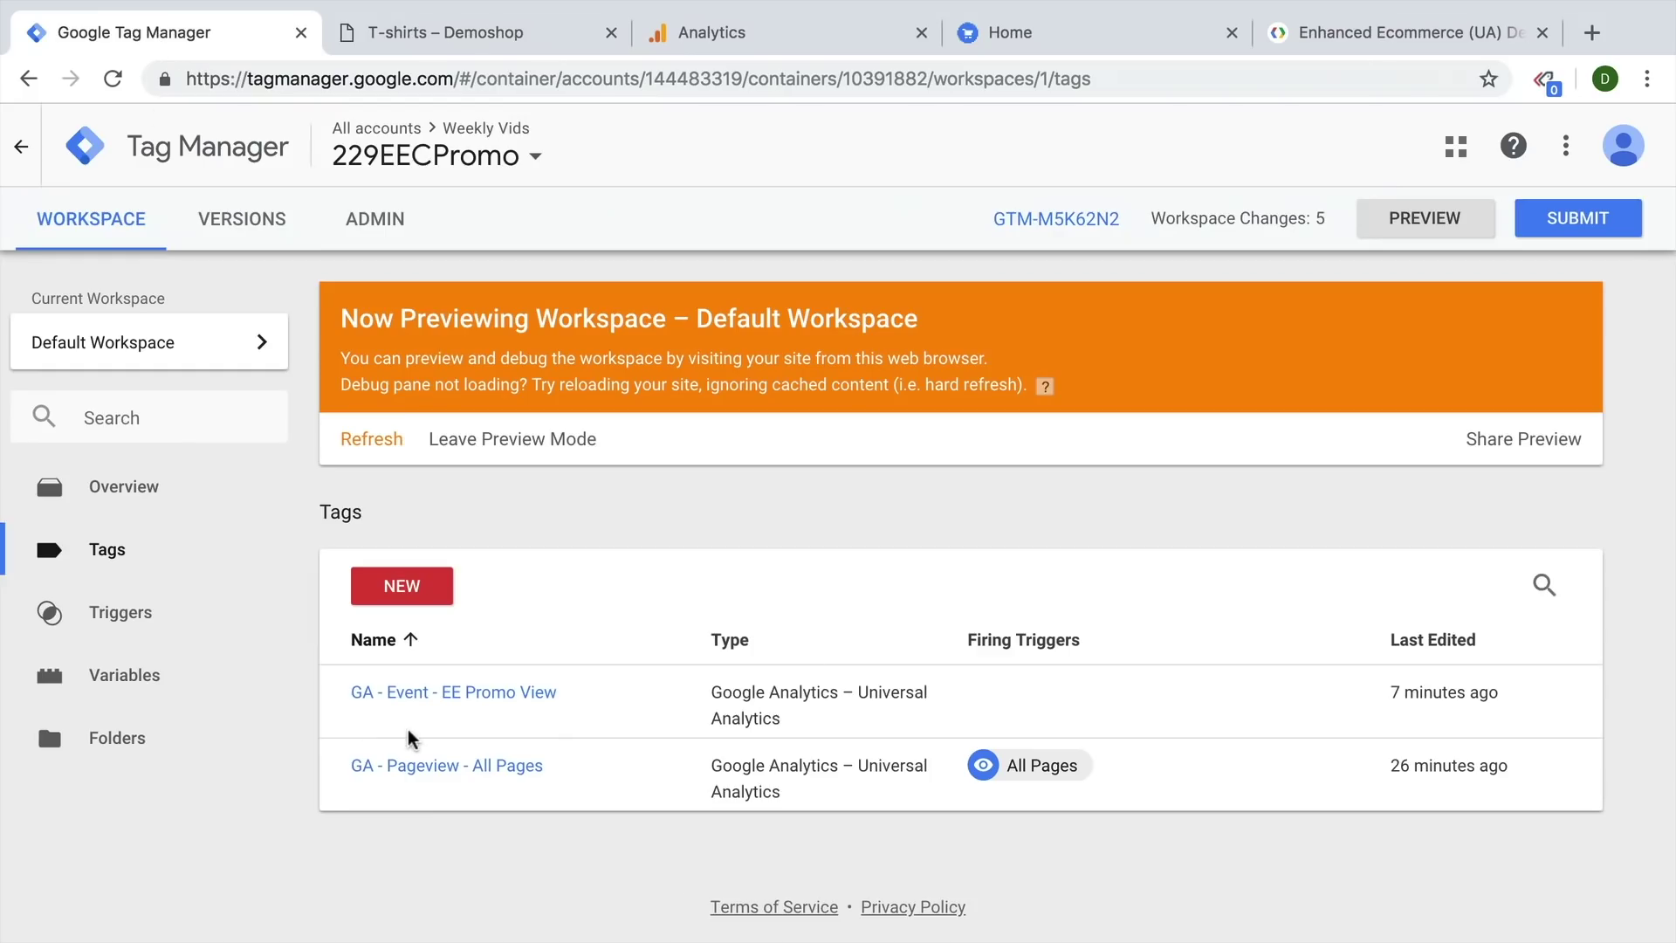